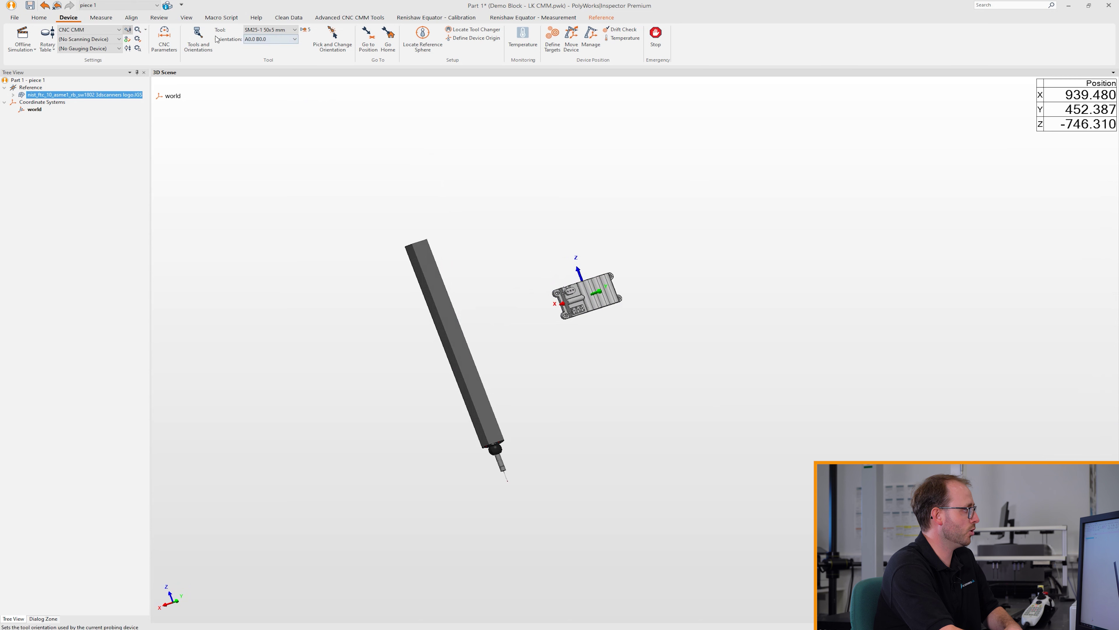
- Display the CMM table and the CMM volume in the 3D scene
left_click(186, 18)
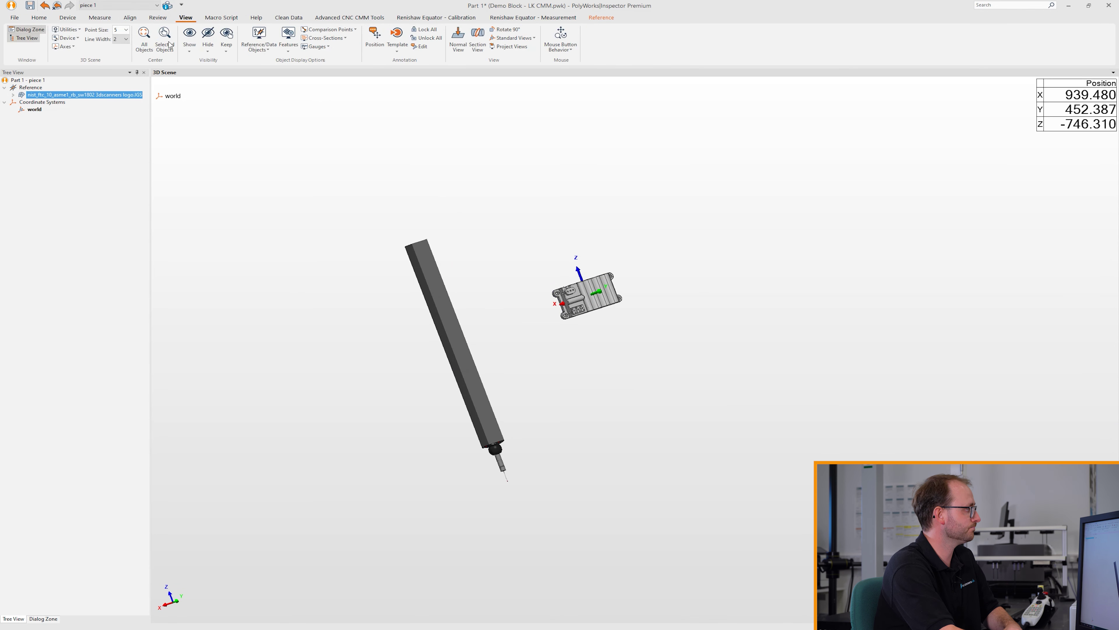
left_click(66, 38)
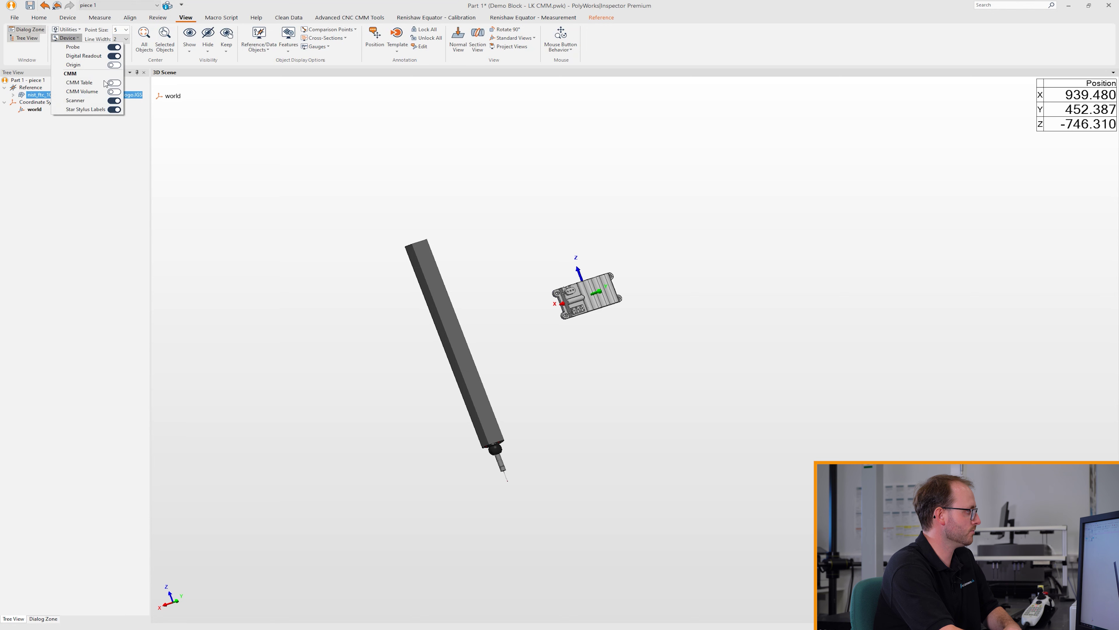
left_click(116, 83)
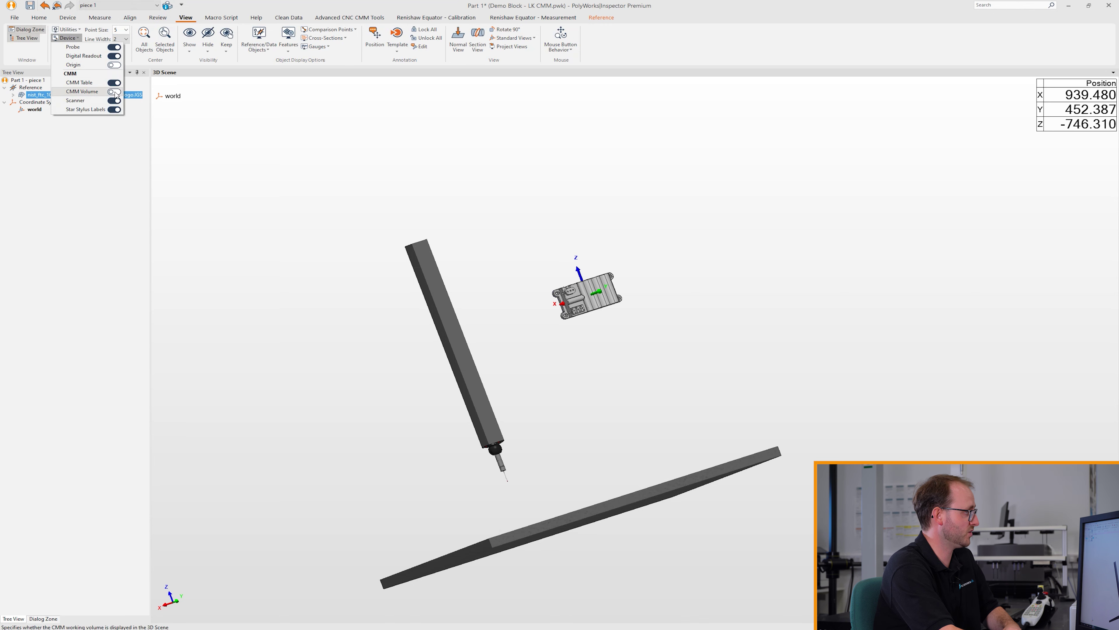
left_click(115, 92)
mouse_move(567, 321)
left_mouse_down()
mouse_move(567, 375)
mouse_move(564, 321)
left_mouse_up()
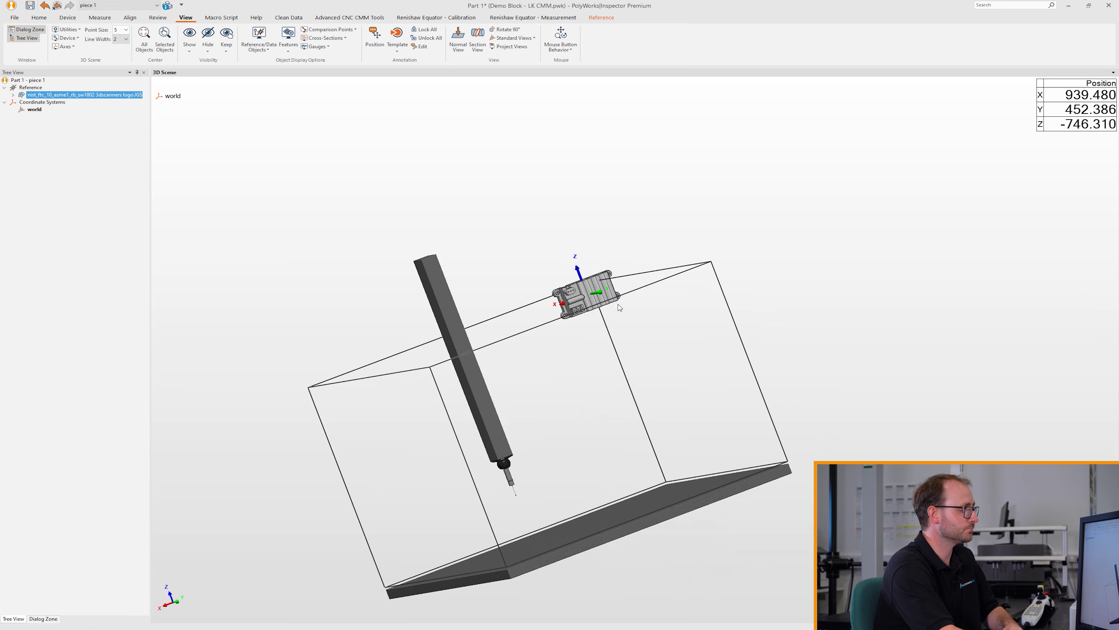
middle_click_drag(635, 385, 640, 321)
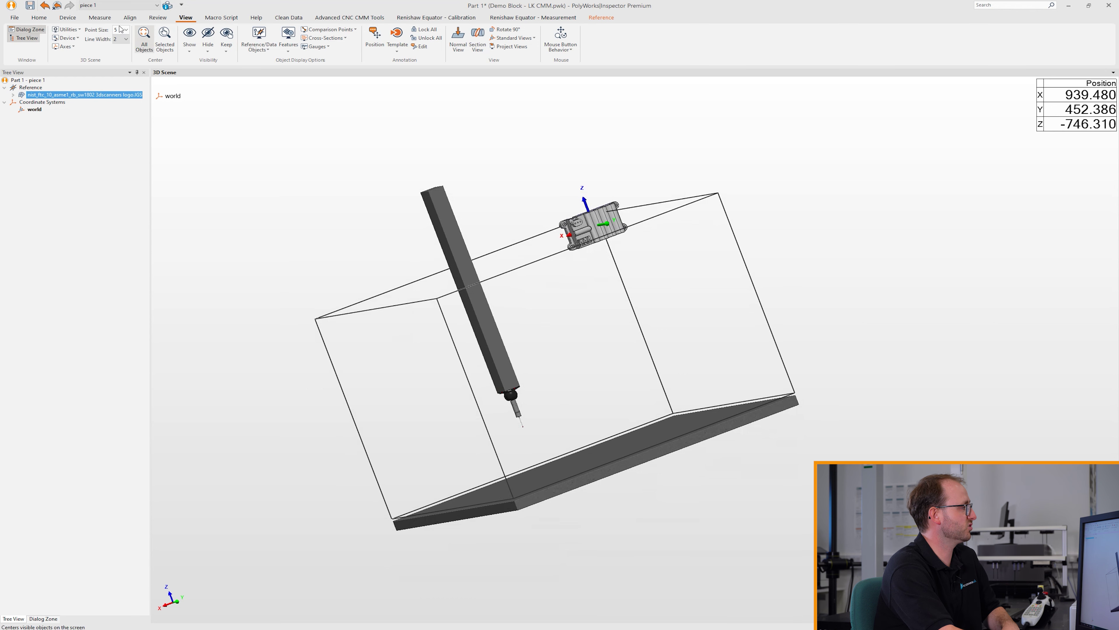
- Start recording a new sequence in the Sequence Editor, check its tool and tool orientation steps, and close the editor
left_click(105, 20)
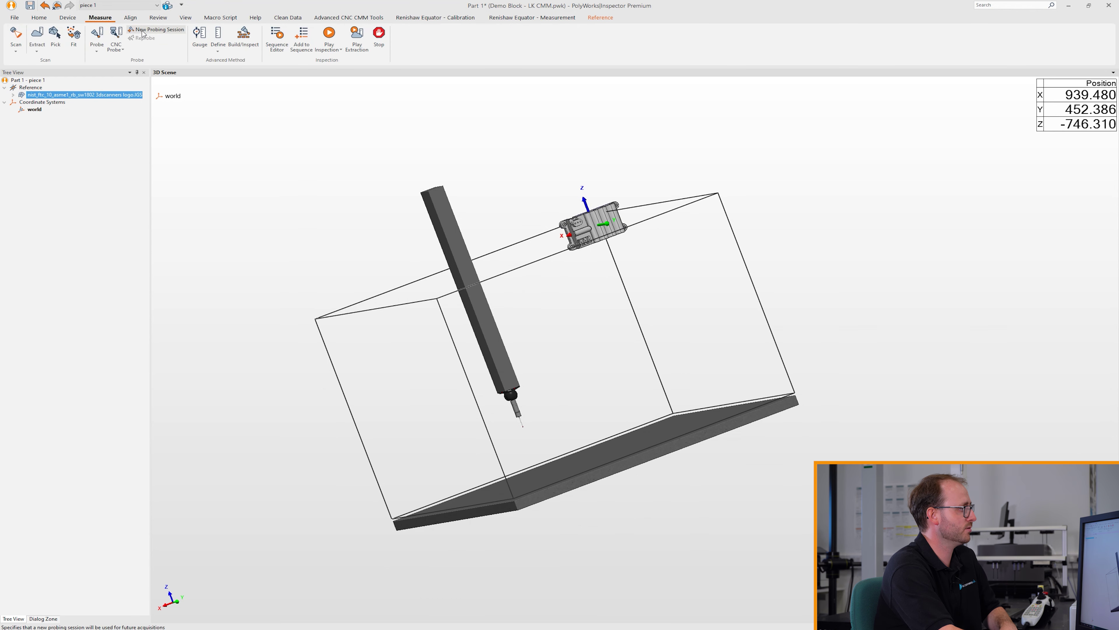
left_click(278, 48)
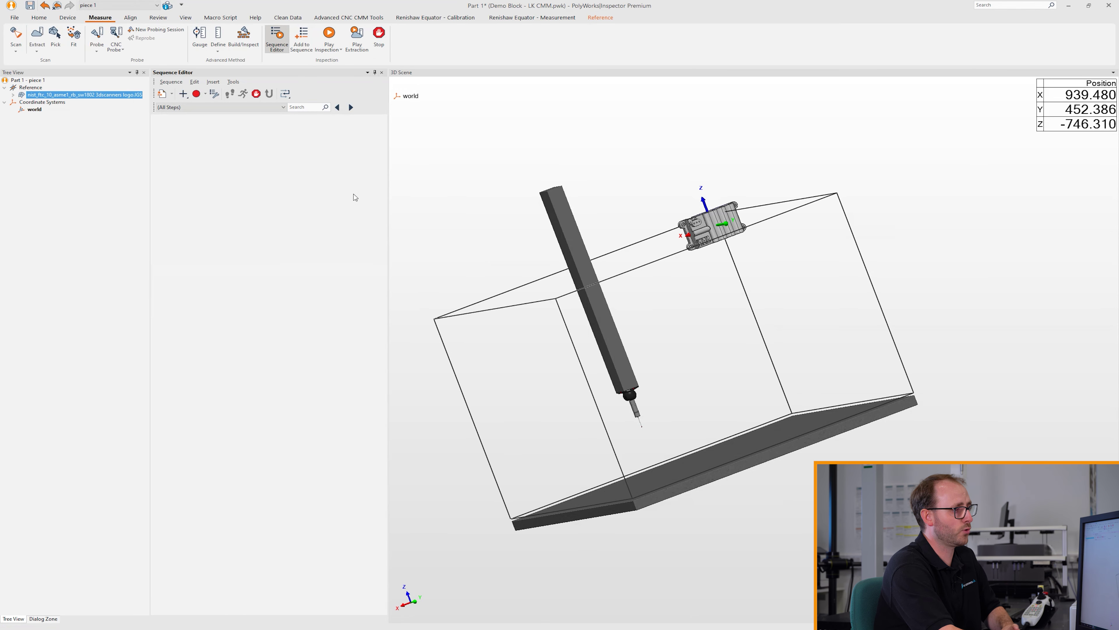
left_click(204, 96)
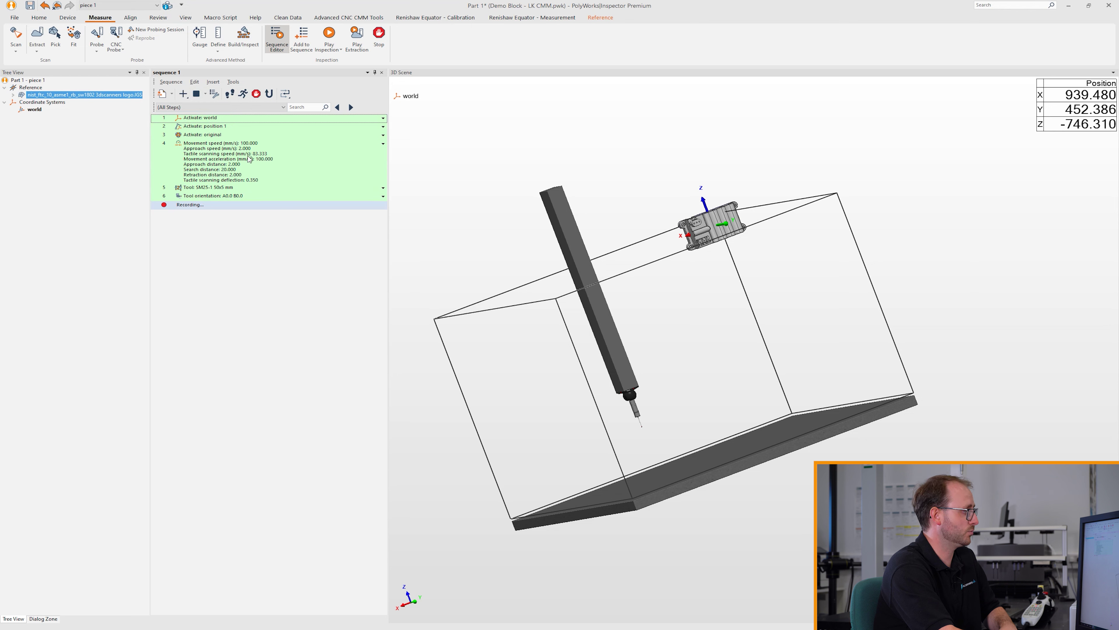
left_click(242, 188)
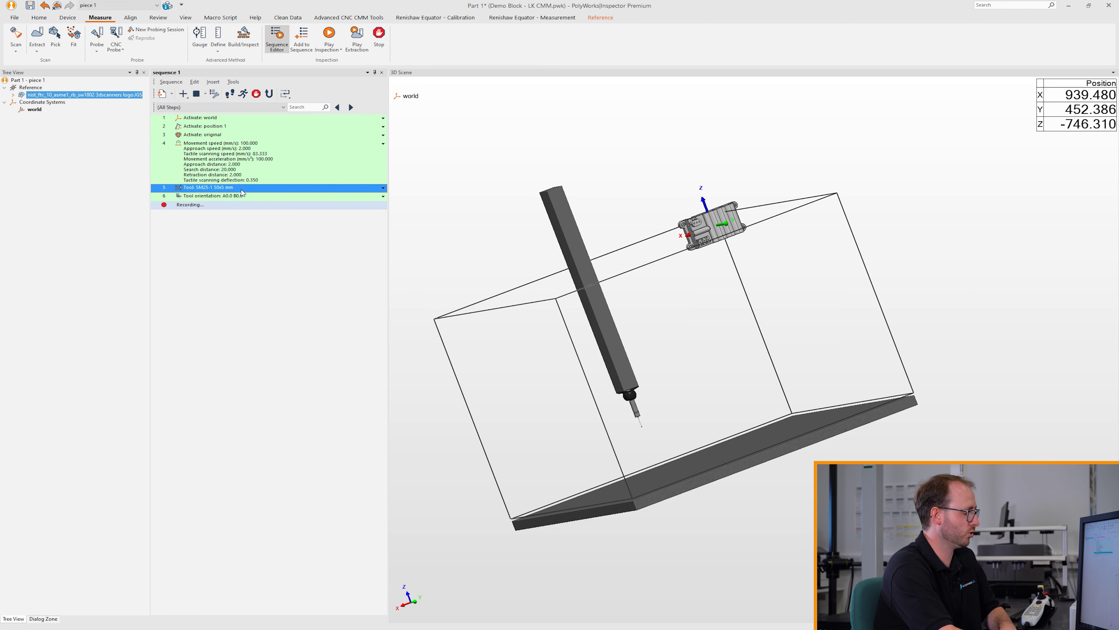
left_click(255, 197)
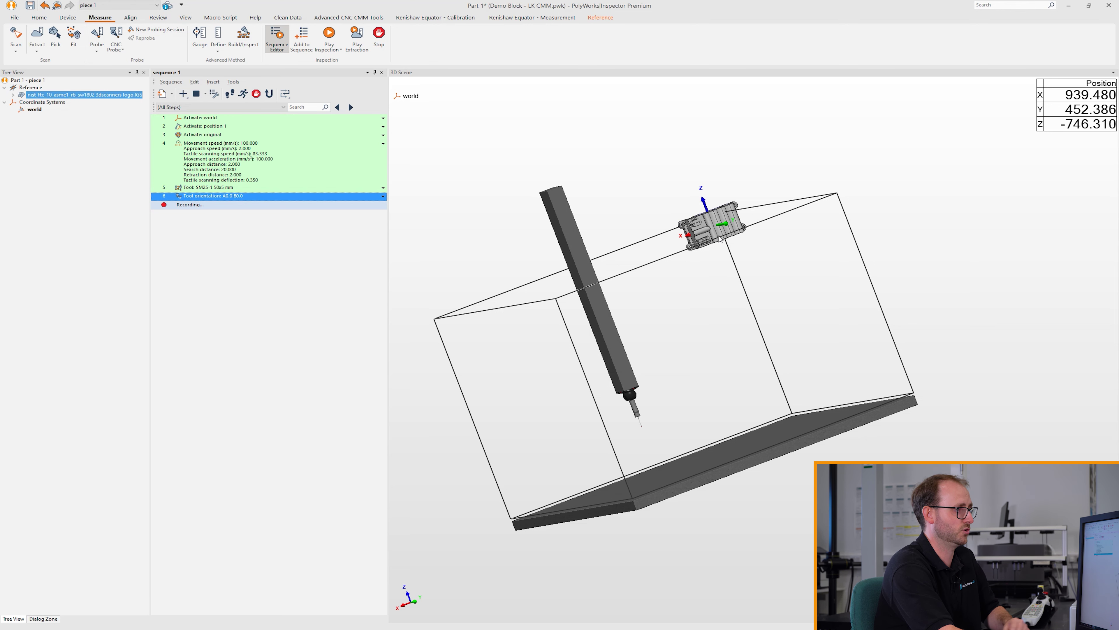
middle_click_drag(695, 311, 698, 287)
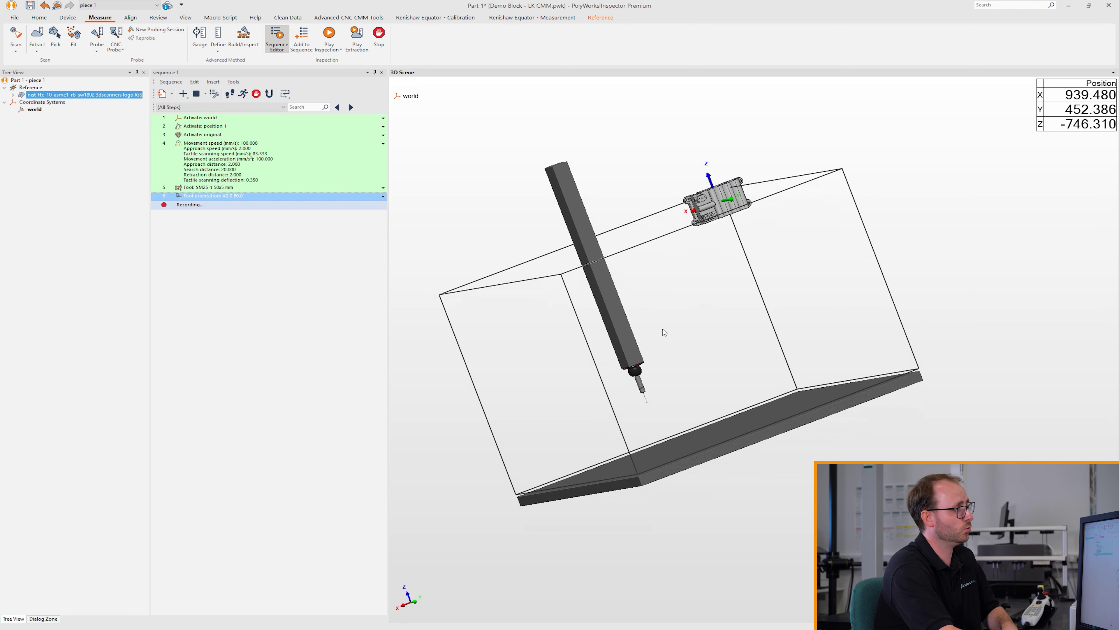
left_click(382, 73)
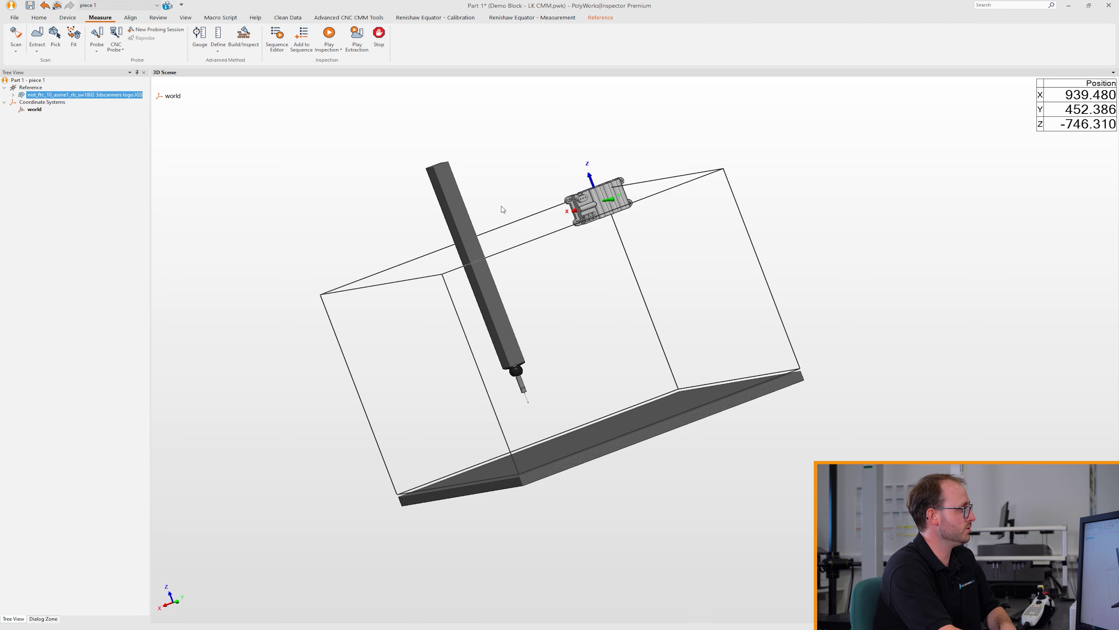
- Open the surface points prealignment and bring the alignment points on the part into close view
left_click(131, 17)
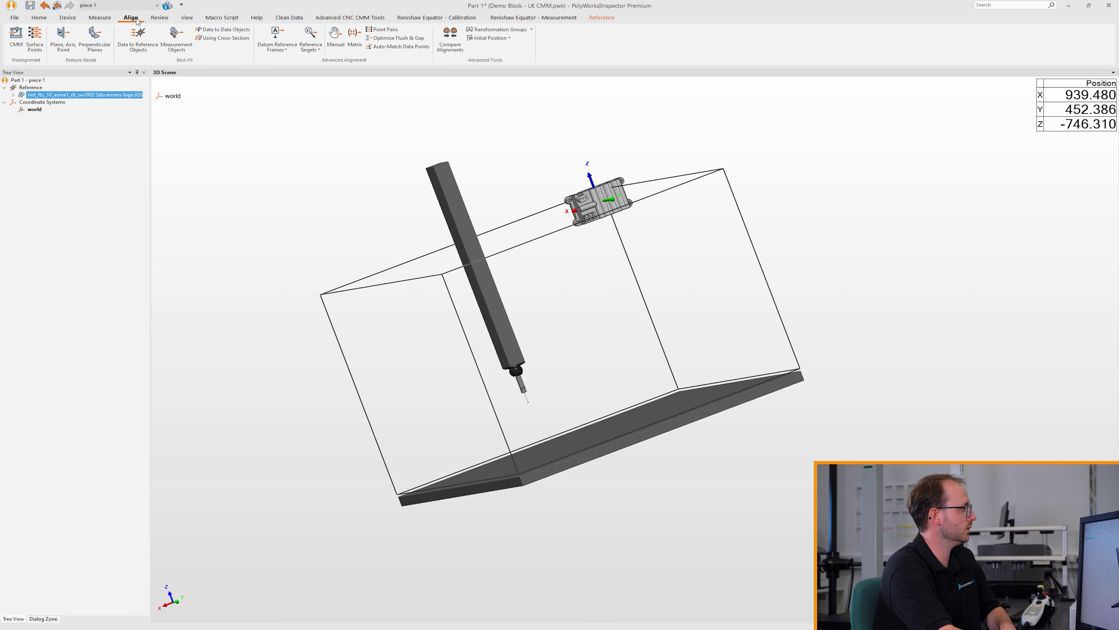
left_click(35, 42)
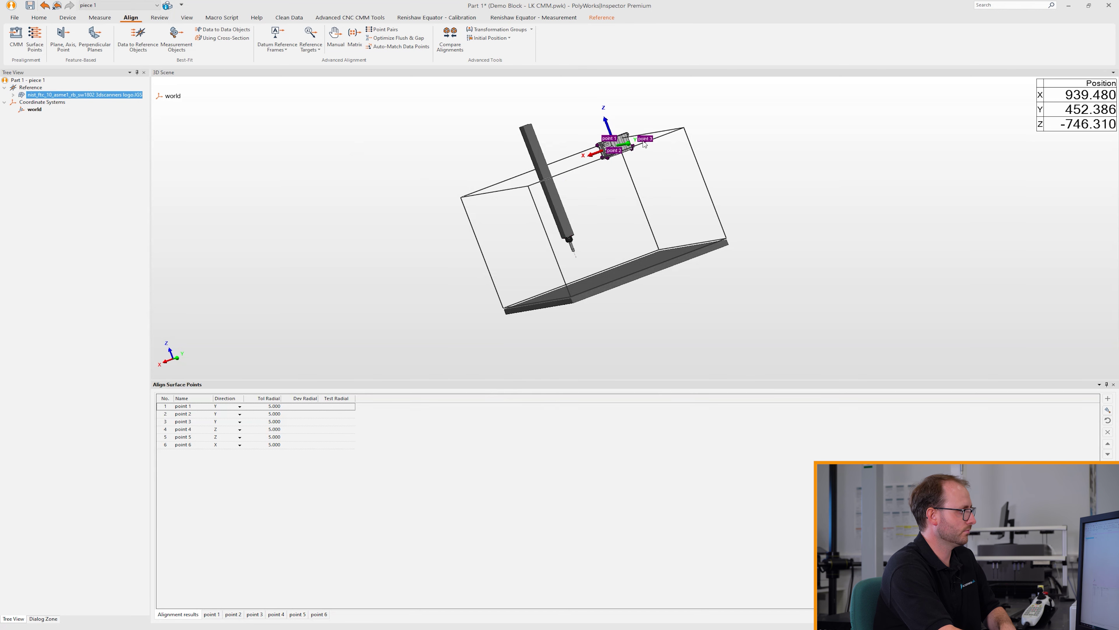
scroll(644, 144, "up", 10)
mouse_move(598, 203)
left_mouse_down()
mouse_move(599, 246)
mouse_move(596, 214)
left_mouse_up()
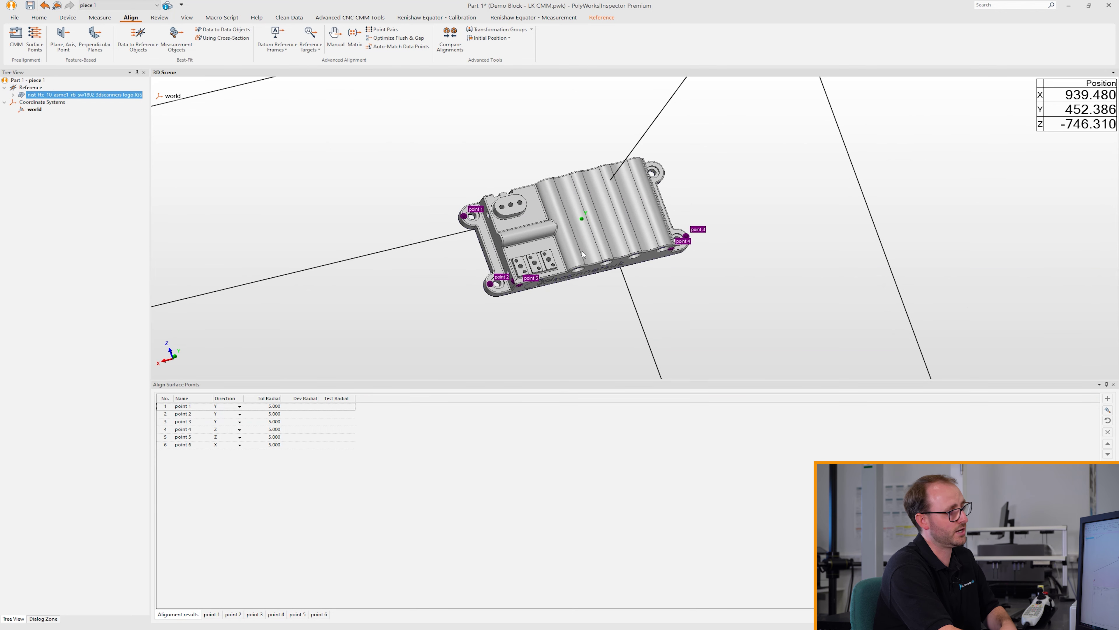
scroll(622, 240, "up", 3)
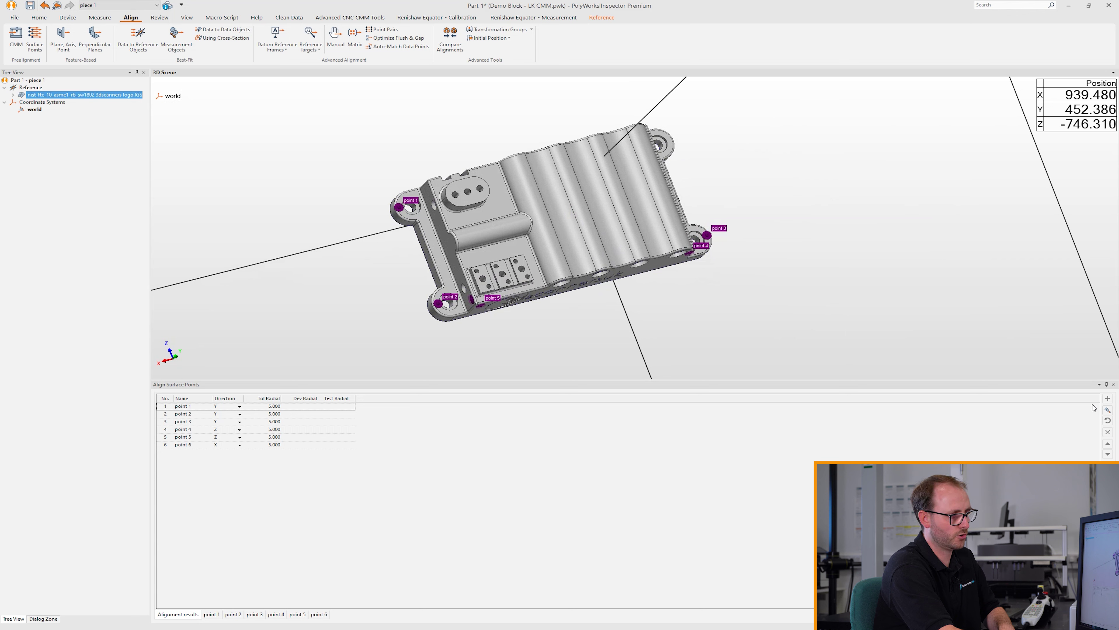
- Probe all six alignment source points on the part and close the surface points alignment
left_click(1108, 411)
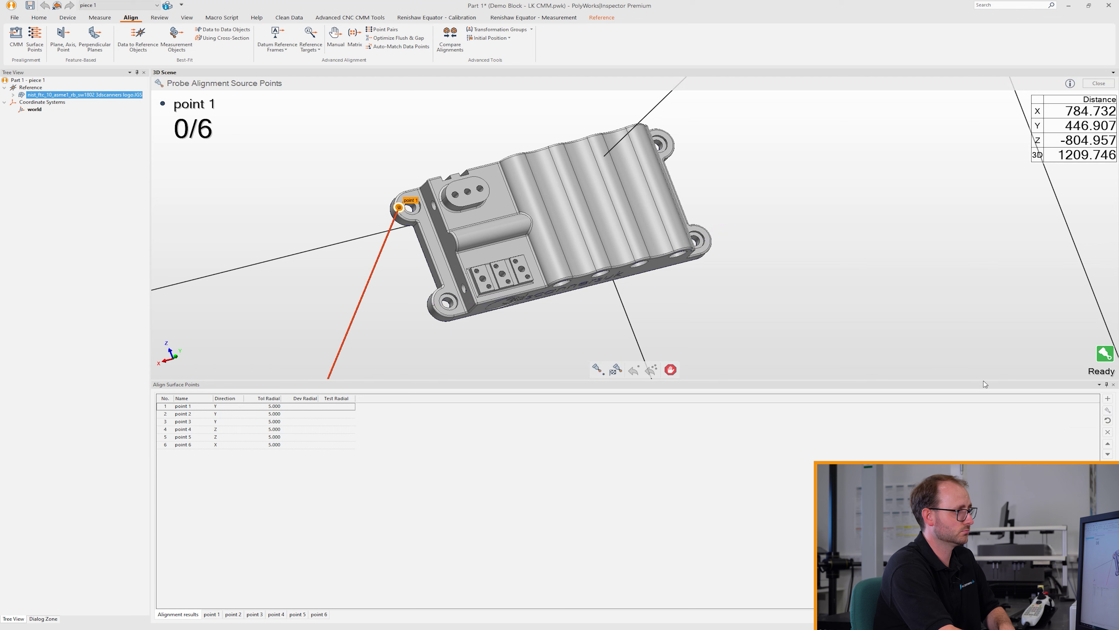
scroll(577, 294, "down", 4)
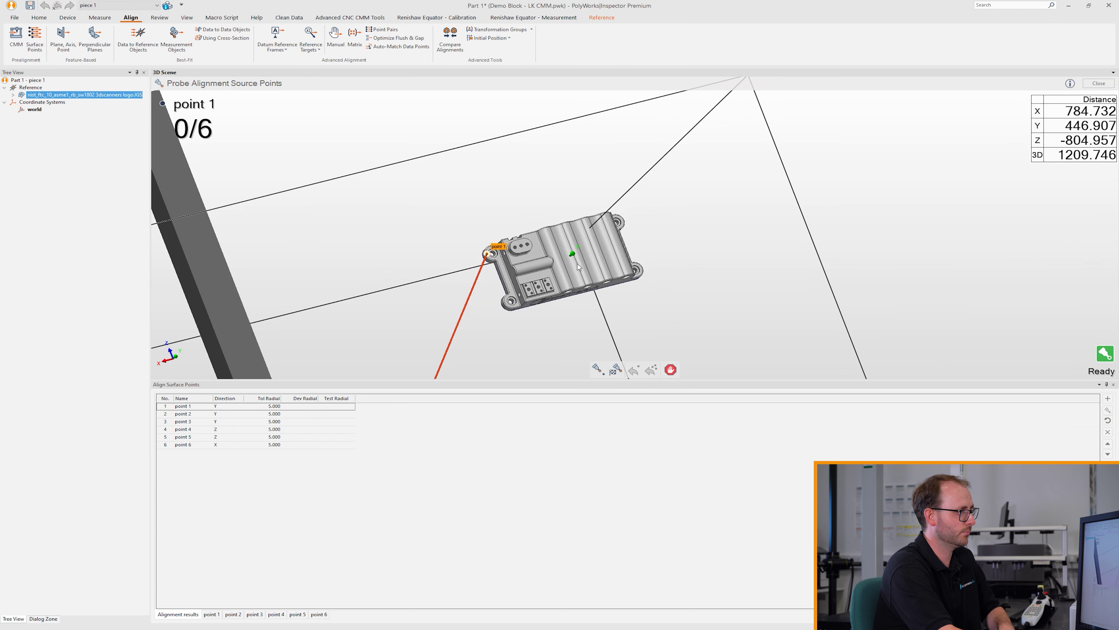
left_click_drag(576, 265, 576, 258)
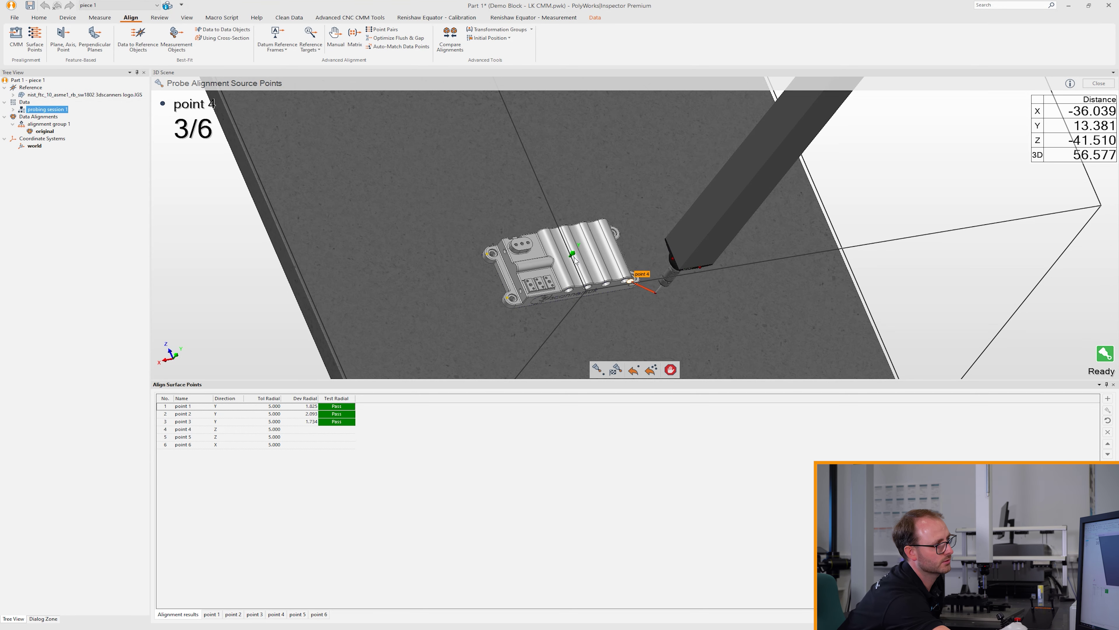
left_click_drag(577, 260, 619, 290)
scroll(622, 295, "up", 5)
middle_click_drag(621, 295, 752, 272)
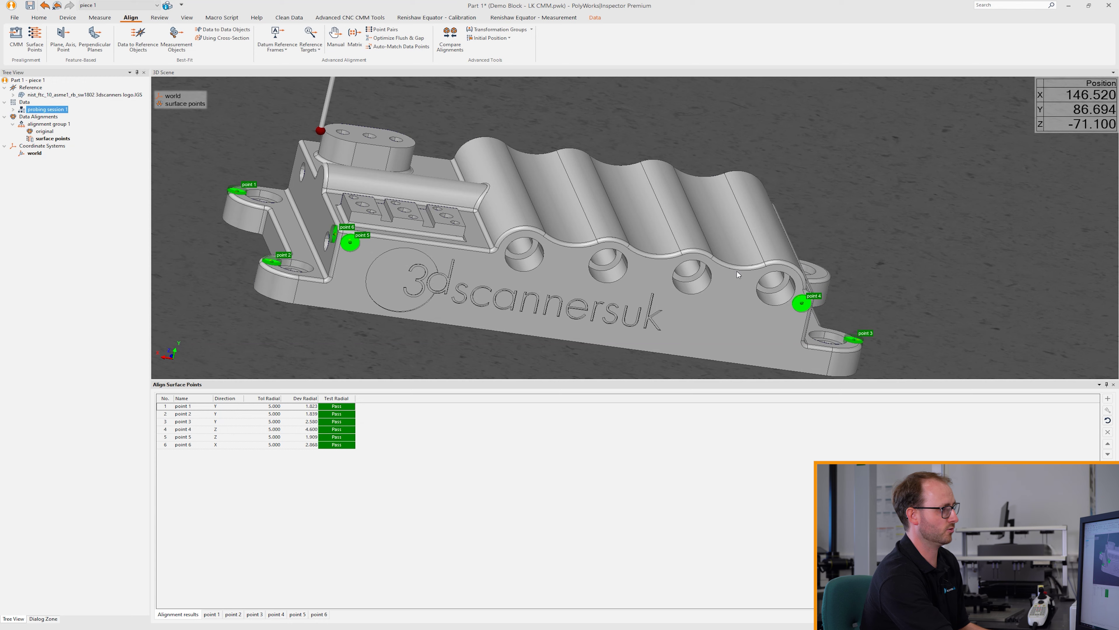
scroll(737, 274, "down", 6)
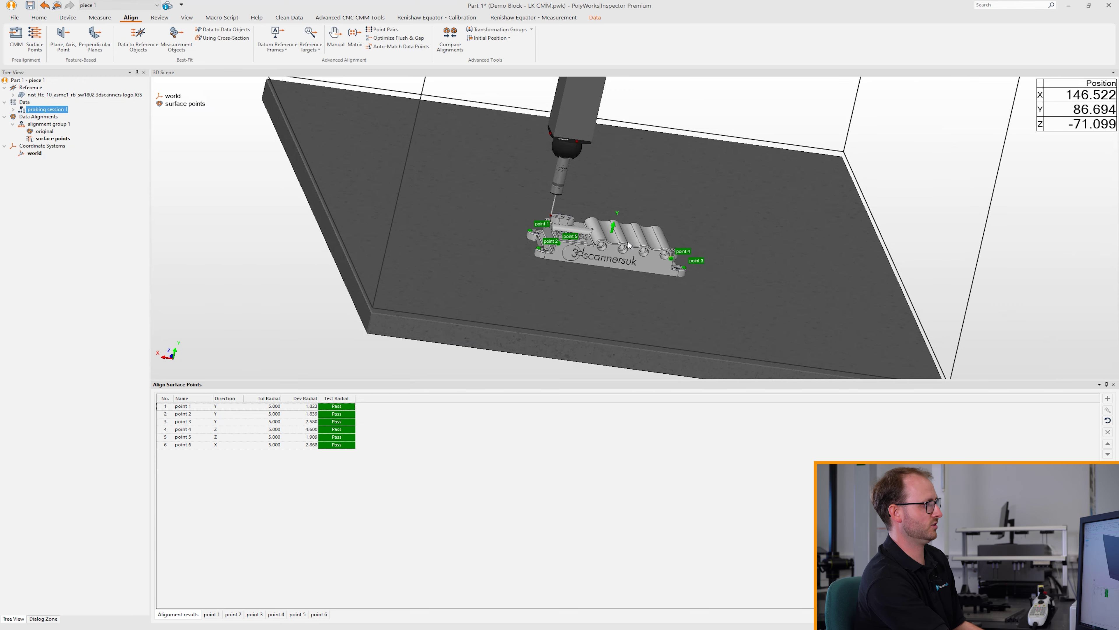
scroll(697, 245, "down", 2)
mouse_move(697, 245)
left_mouse_down()
mouse_move(684, 247)
mouse_move(694, 255)
left_mouse_up()
scroll(684, 247, "down", 3)
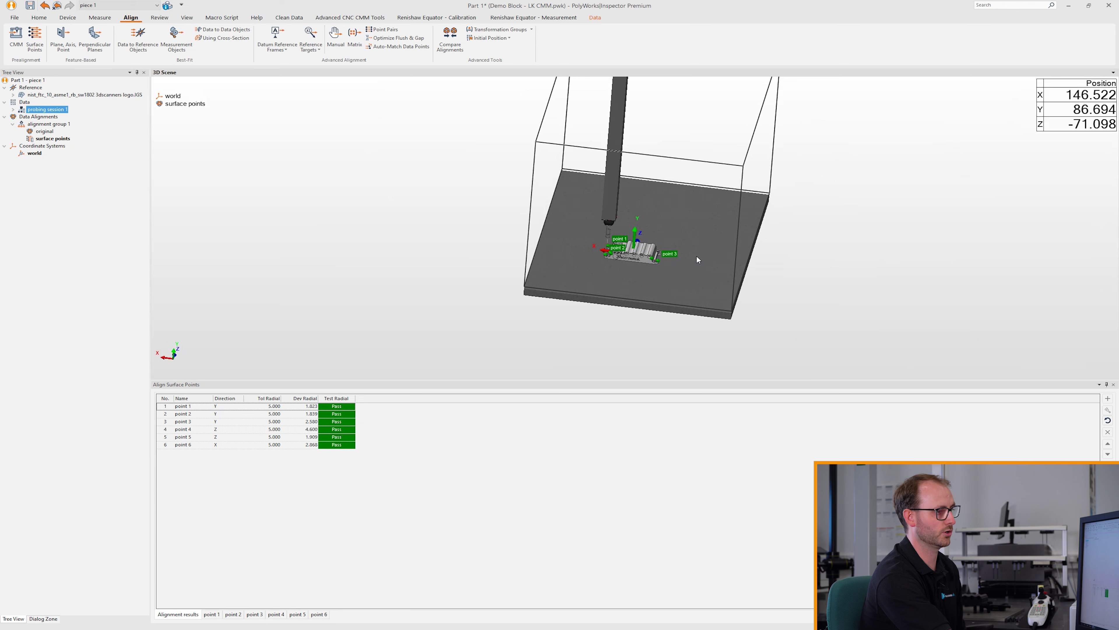
left_click(1113, 385)
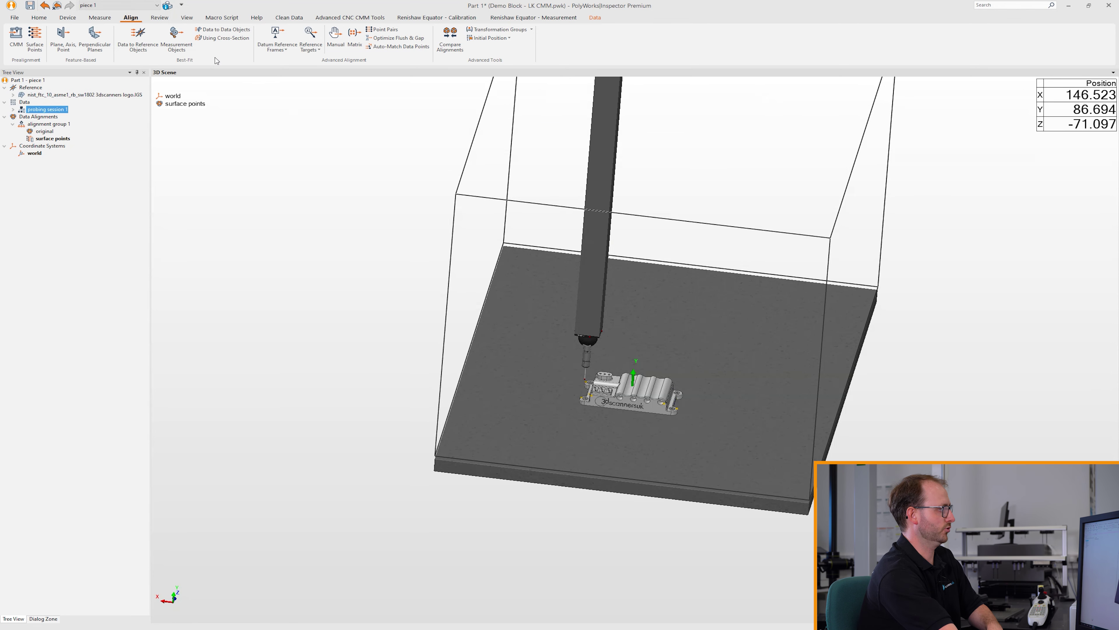
- Reopen the Sequence Editor and check the recorded surface points measurement step against the aligned part
left_click(100, 18)
left_click(277, 39)
left_click(235, 205)
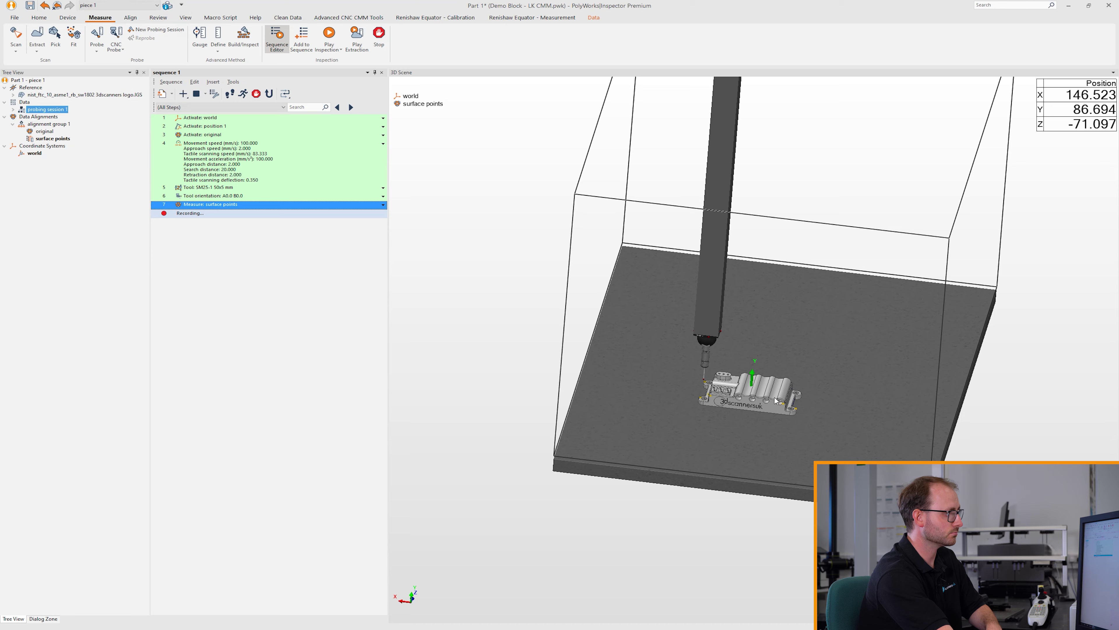
scroll(776, 400, "up", 3)
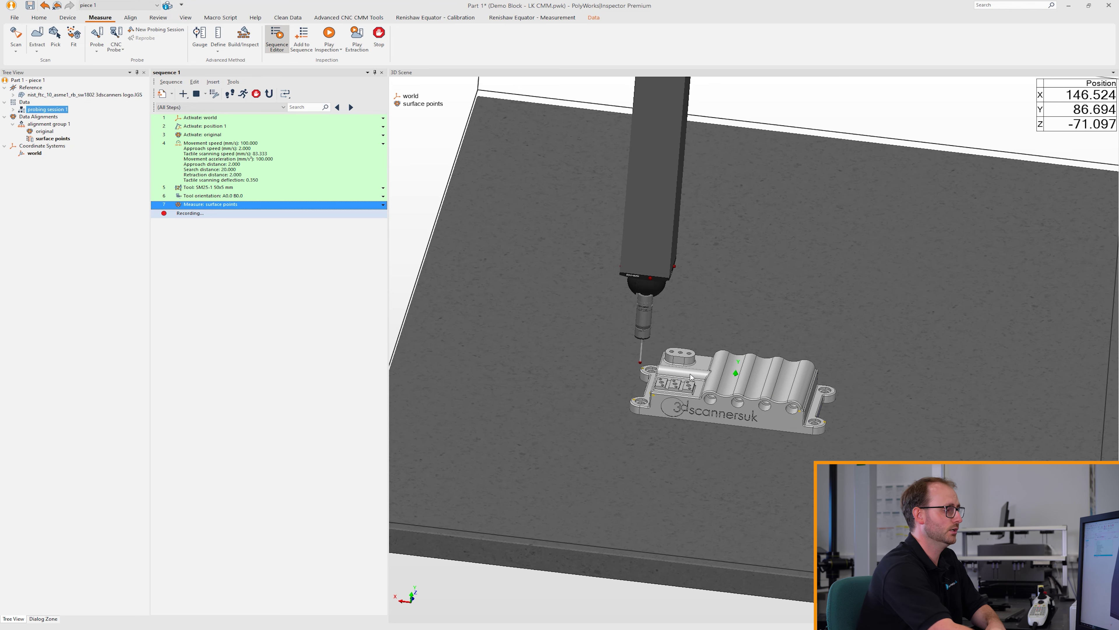
scroll(728, 382, "up", 2)
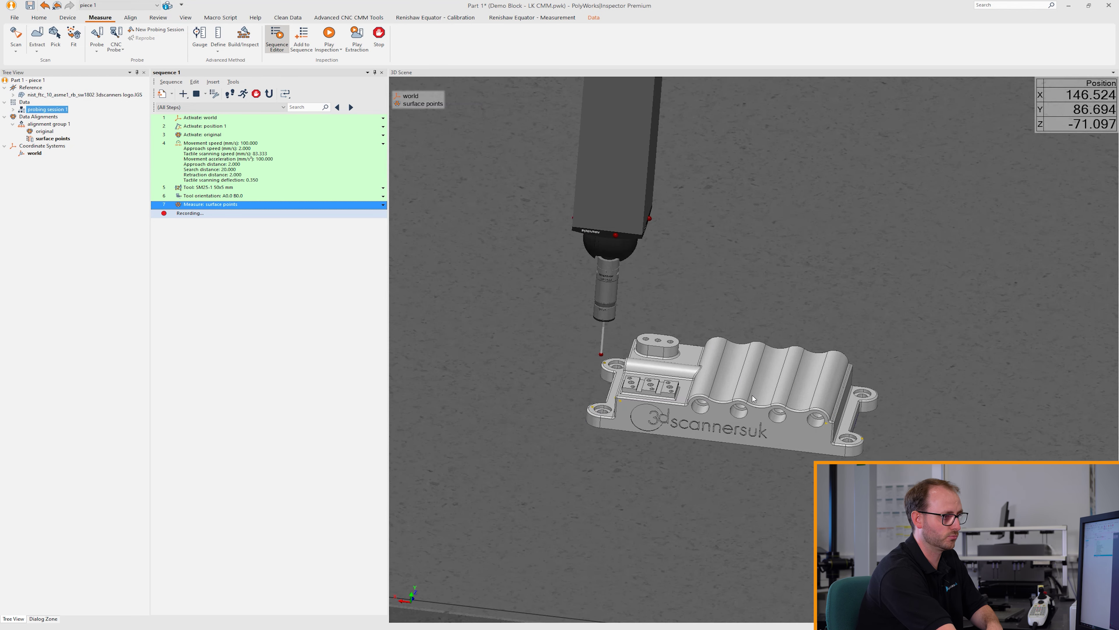
left_click_drag(733, 382, 732, 391)
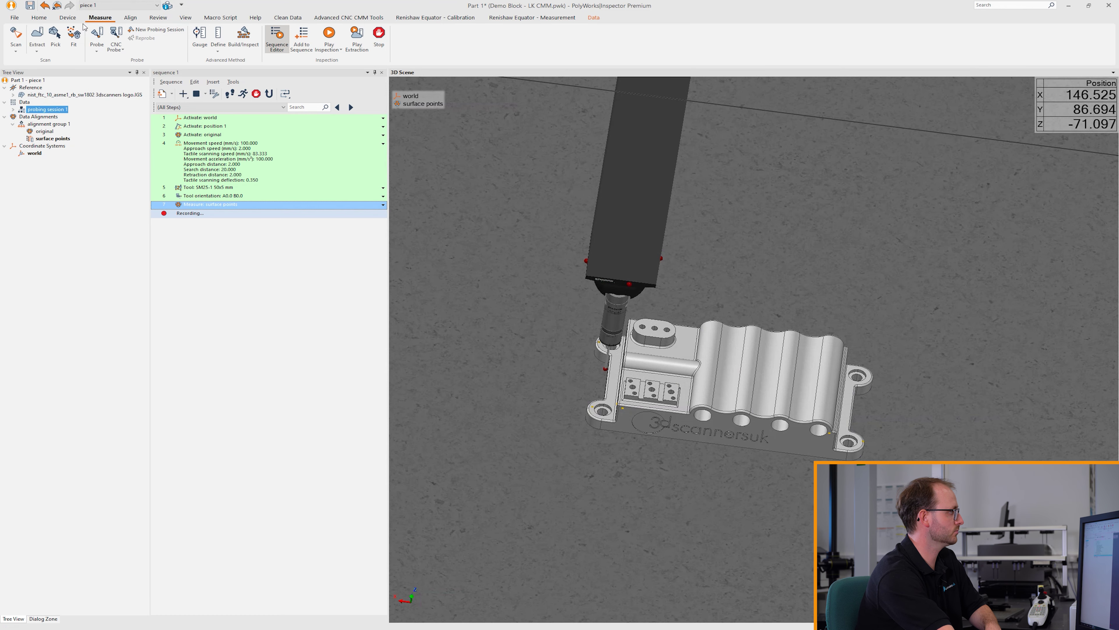
- Create a plane feature with datum label A by picking the mounting flange faces at both ends of the CAD model as multiple surfaces
left_click(39, 17)
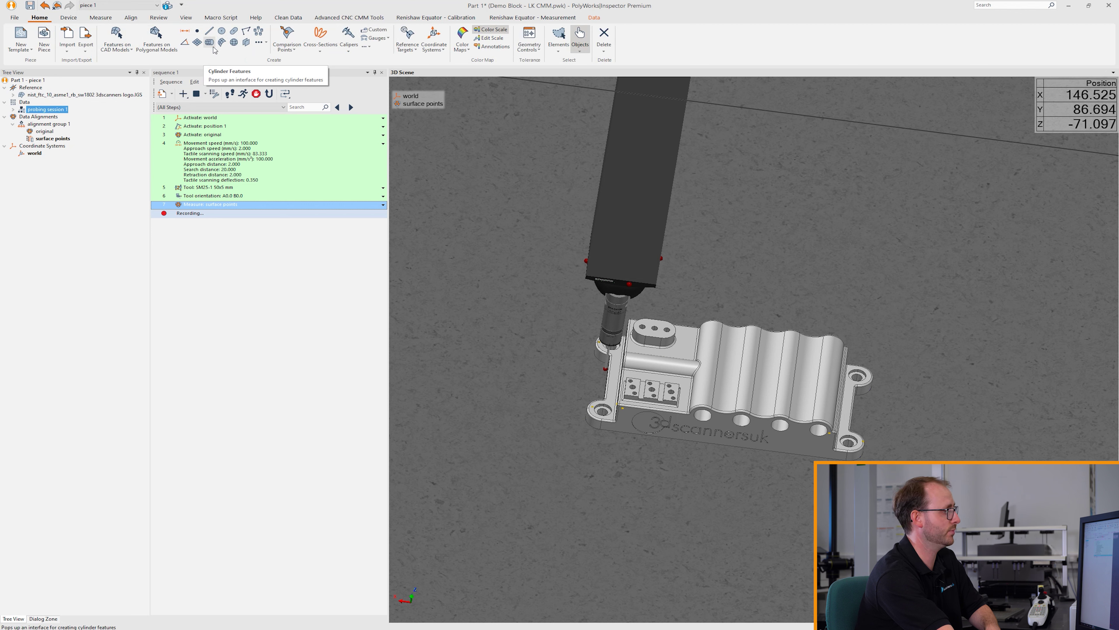
left_click(197, 43)
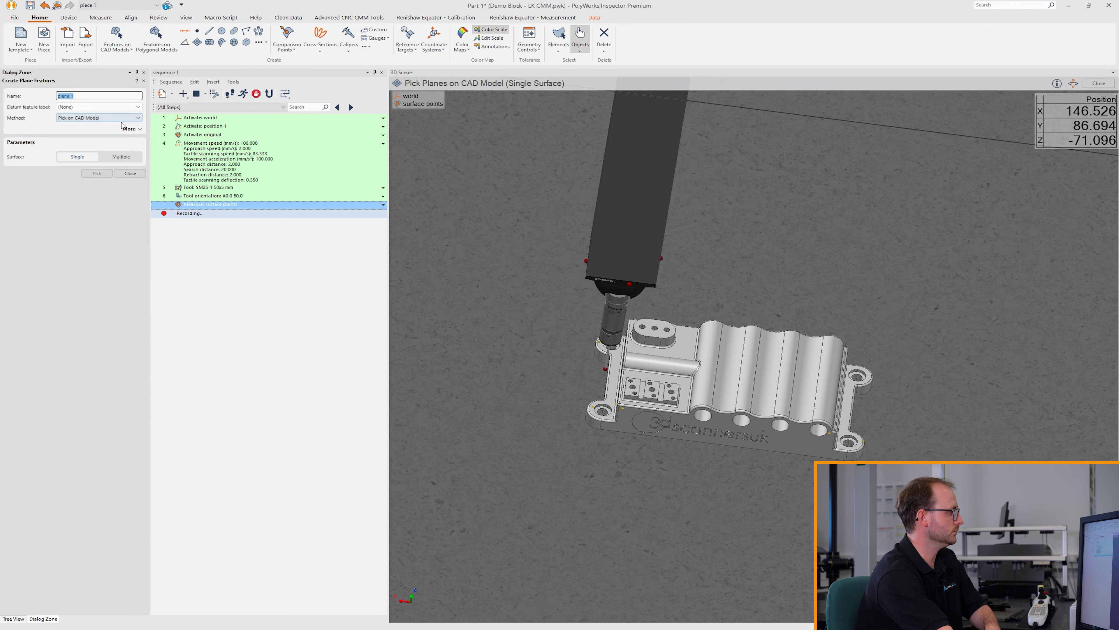
left_click(138, 107)
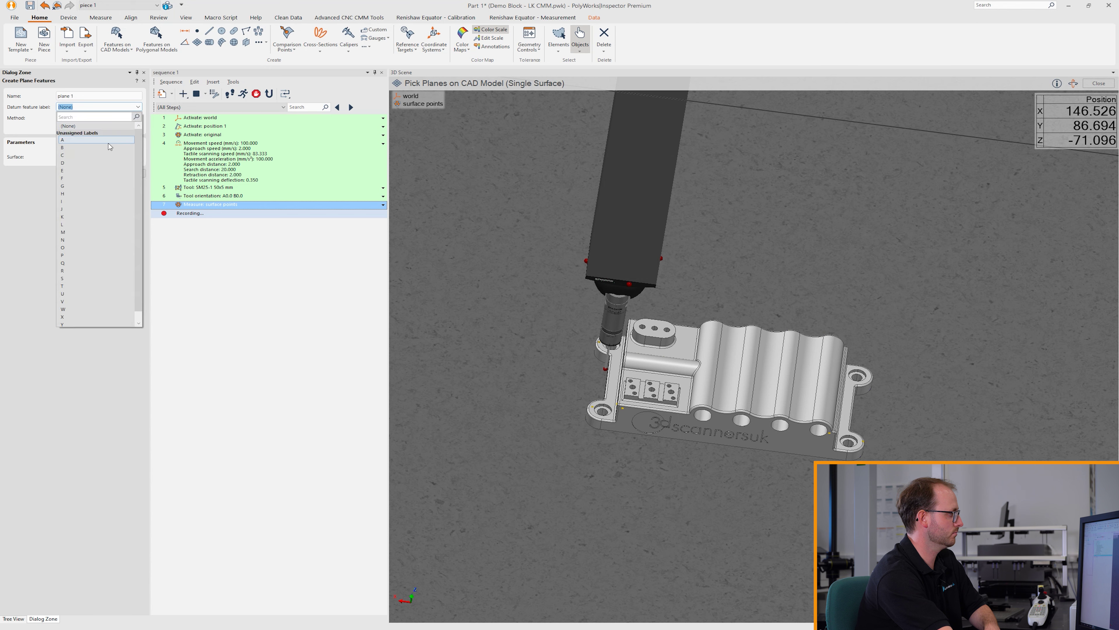
left_click(117, 139)
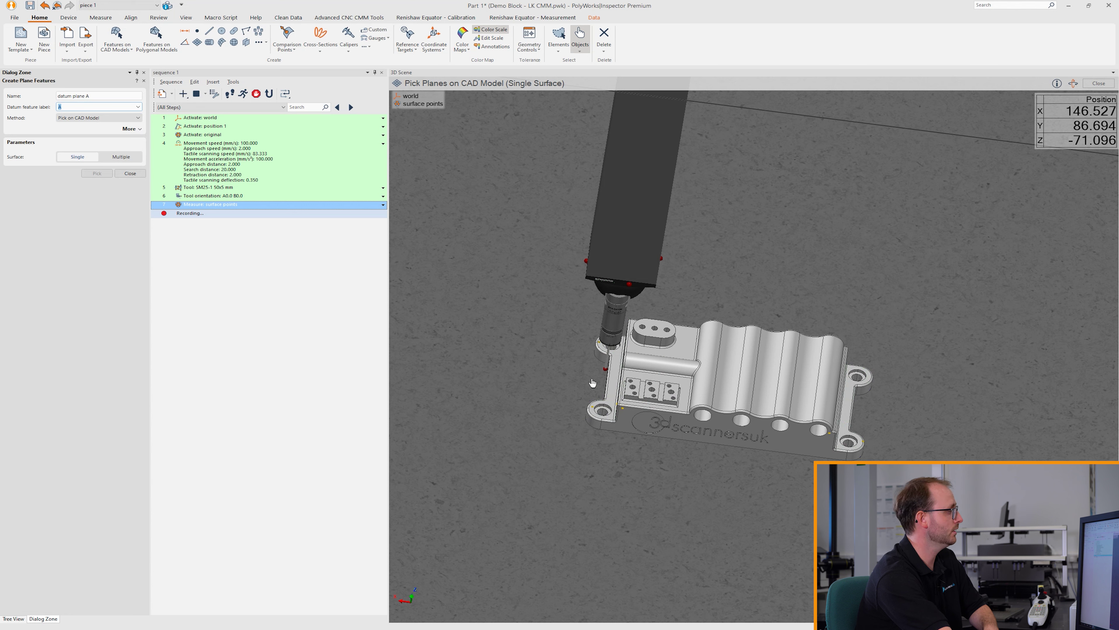
left_click(130, 158)
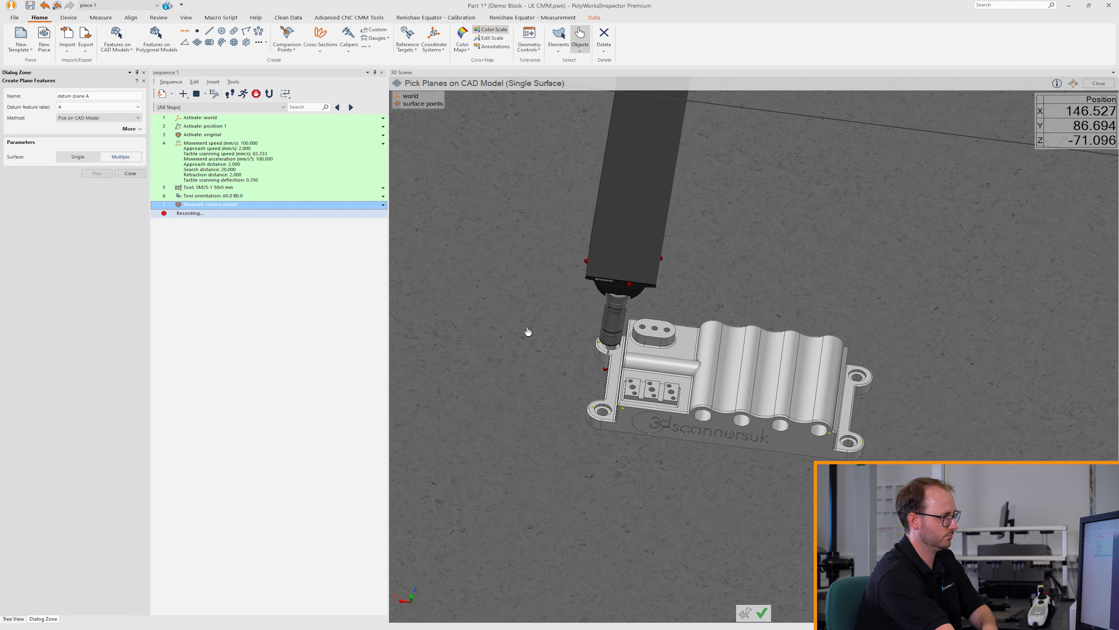
left_click(597, 378)
left_click(849, 403)
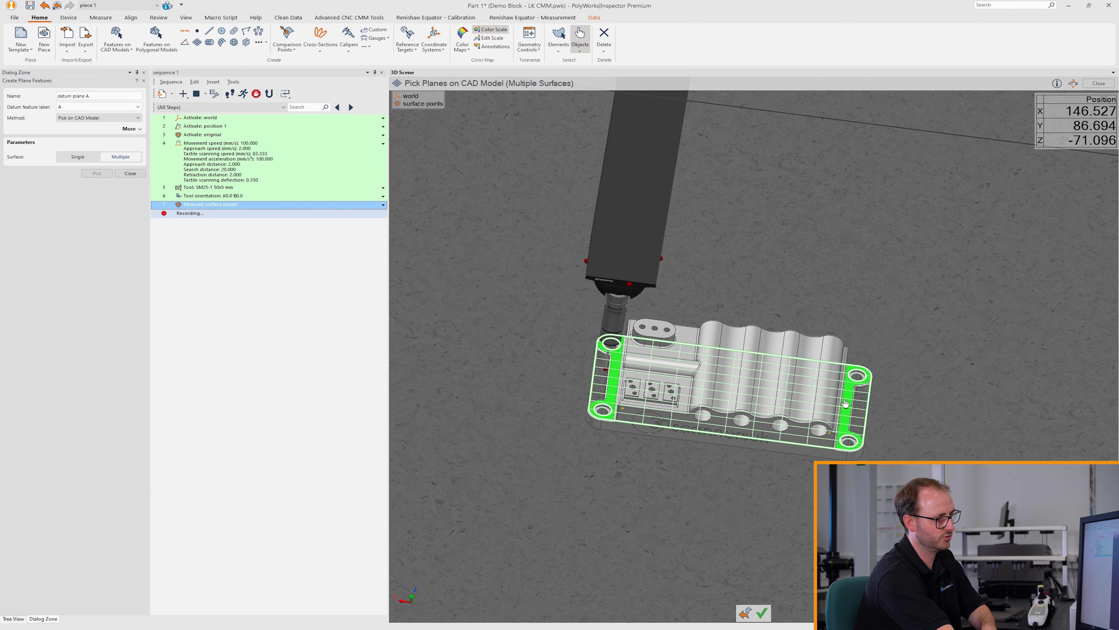
left_click(764, 613)
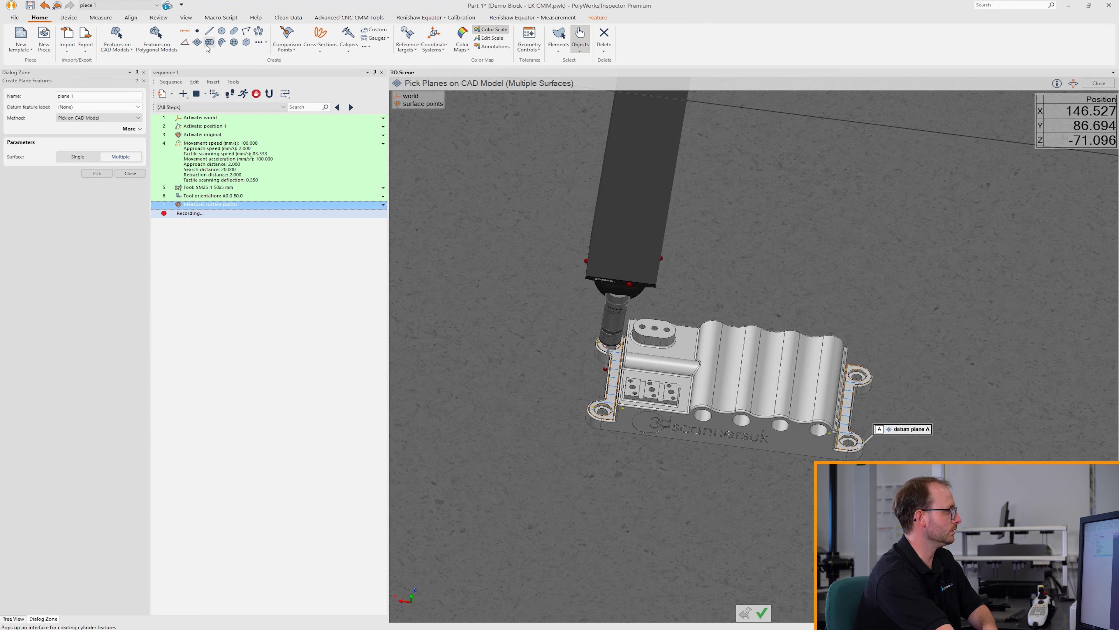
- Create a circle feature with datum label B from the CAD counterbored mounting hole at the wavy end, on the engraved side
left_click(222, 31)
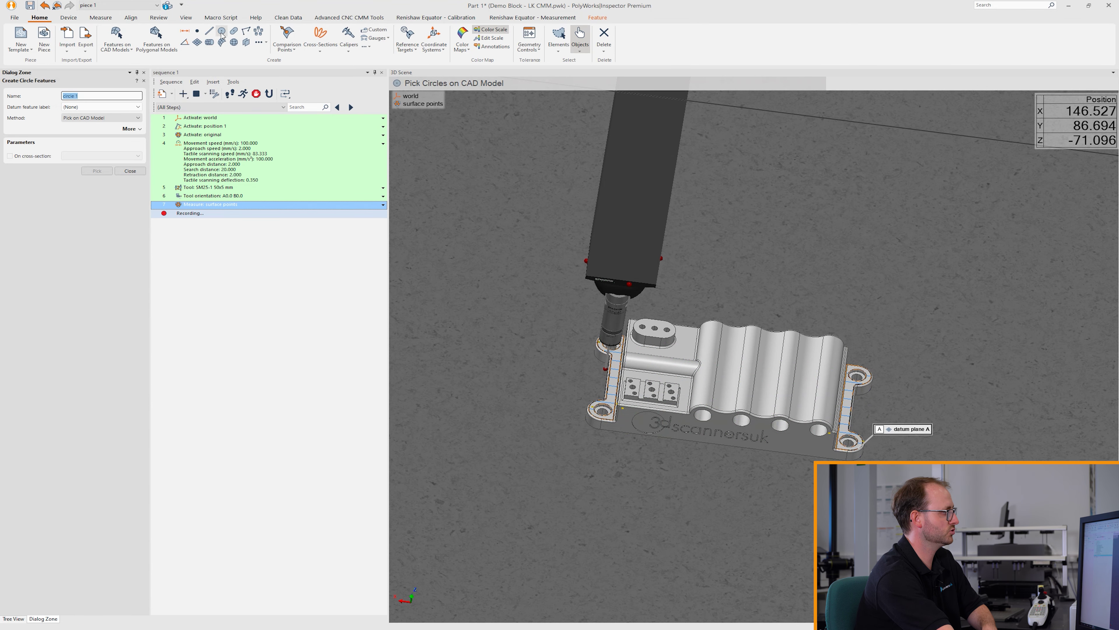
left_click(138, 107)
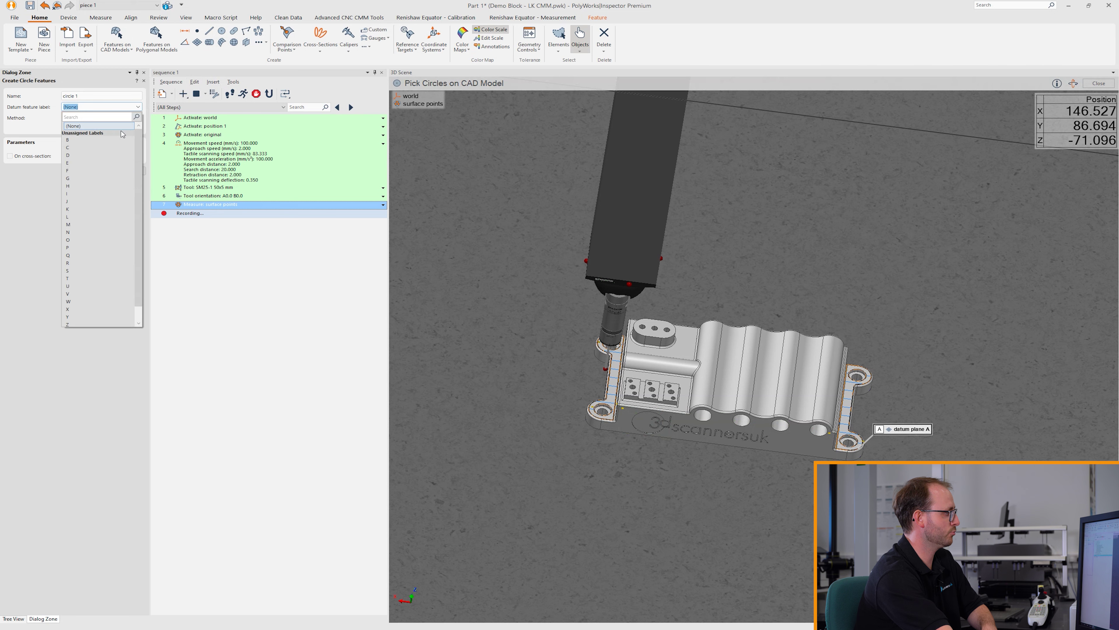
left_click(108, 141)
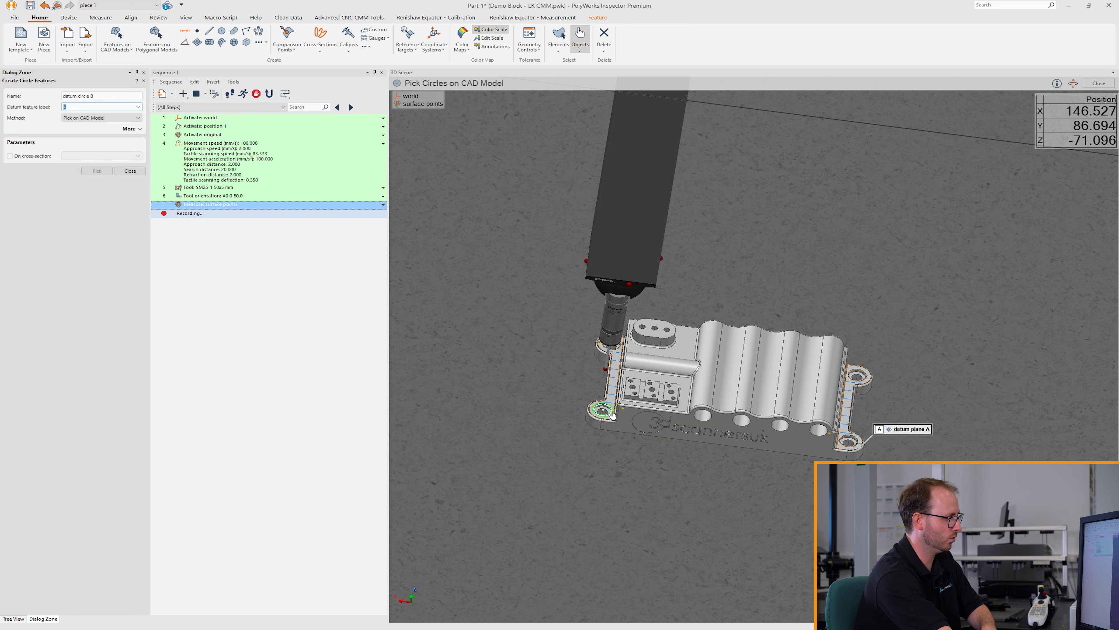
scroll(858, 439, "up", 5)
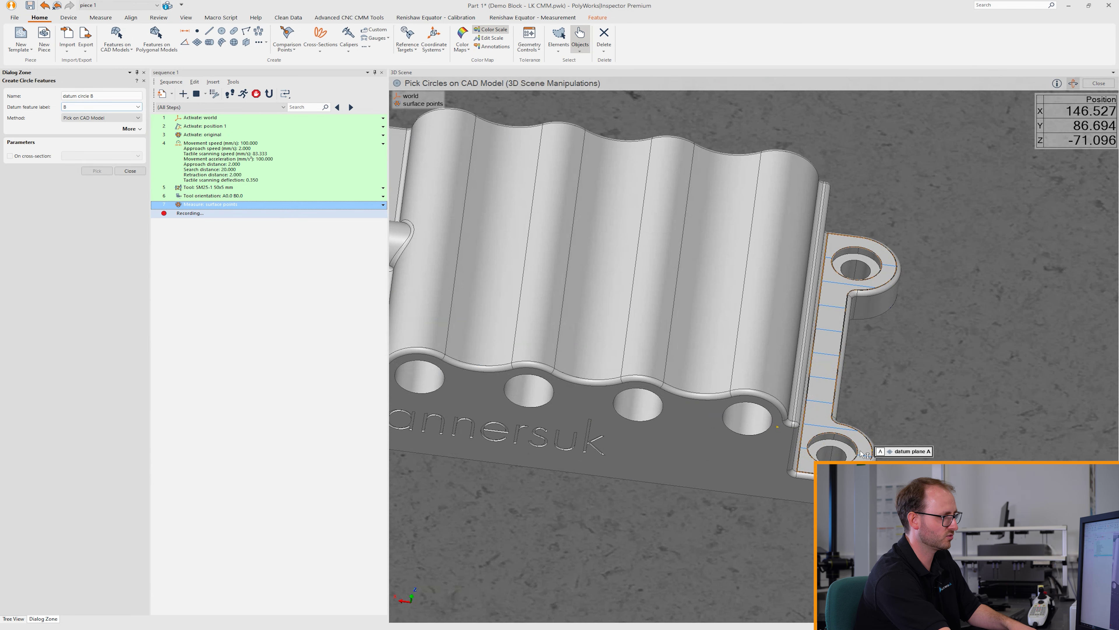
left_click(828, 449)
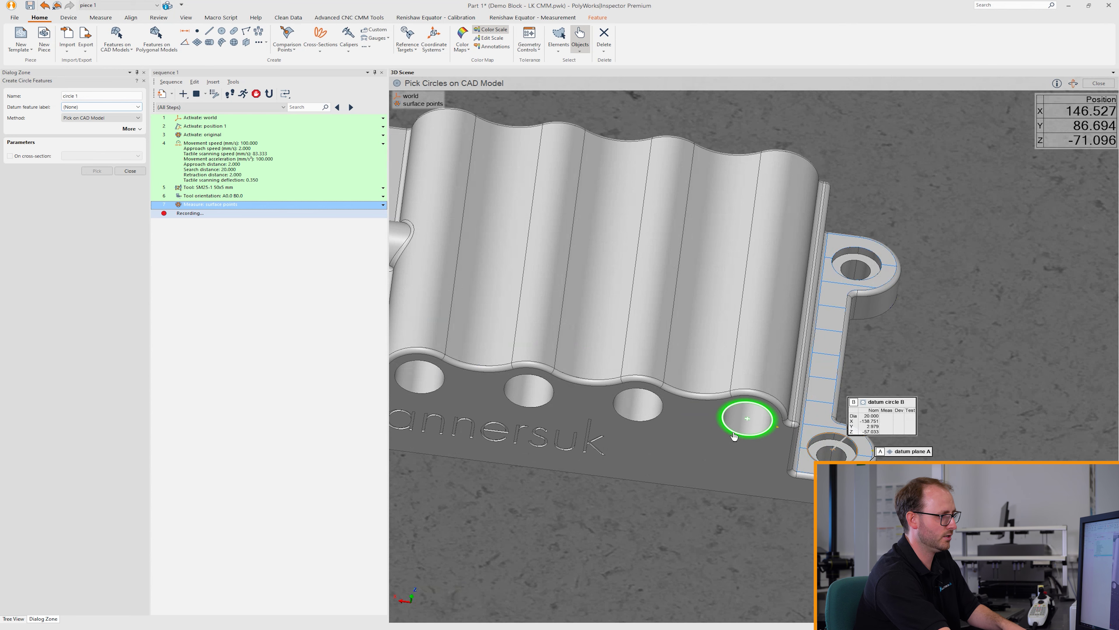
- Create a circle feature with datum label C from the mounting hole at the opposite end on the engraved side, and finish circle creation
key("space")
scroll(733, 431, "down", 5)
middle_click_drag(674, 427, 839, 438)
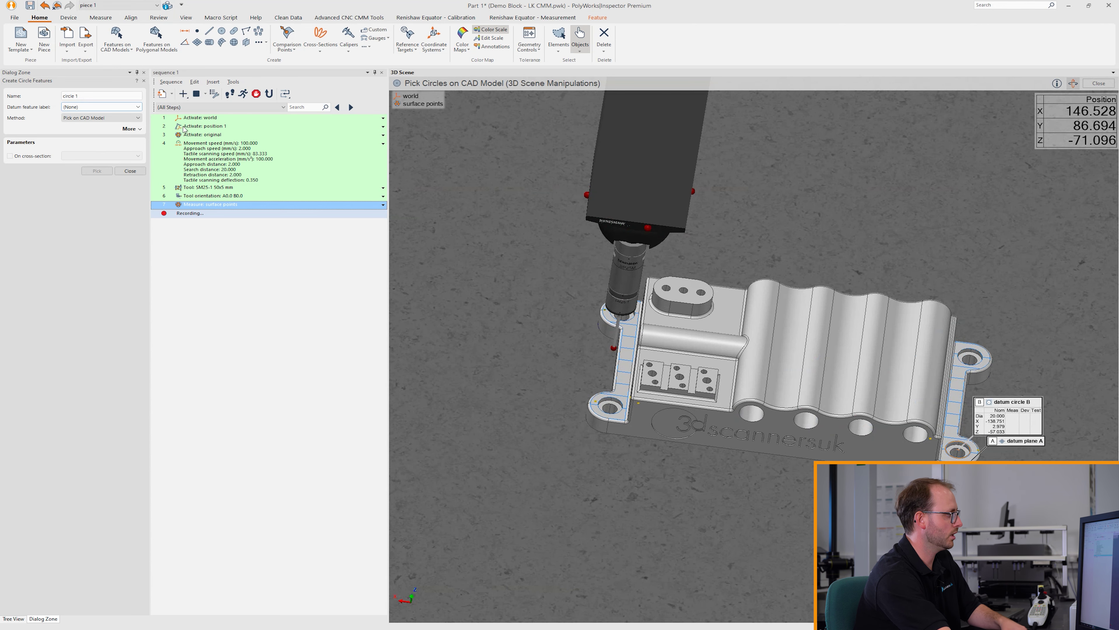
left_click(138, 107)
left_click(97, 140)
key("space")
left_click(622, 406)
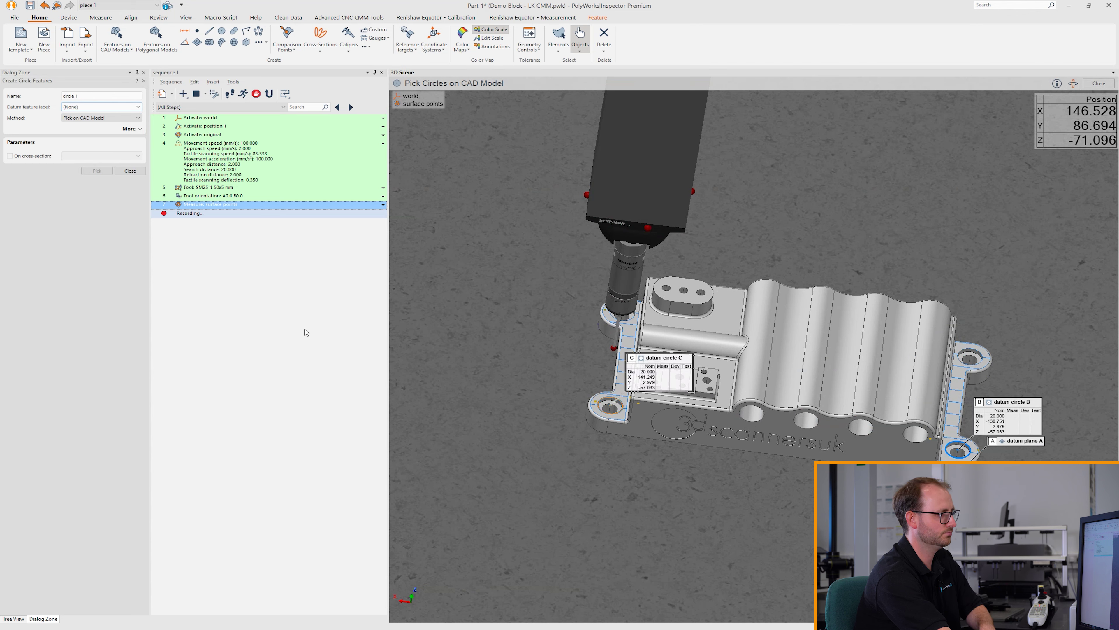
left_click(130, 170)
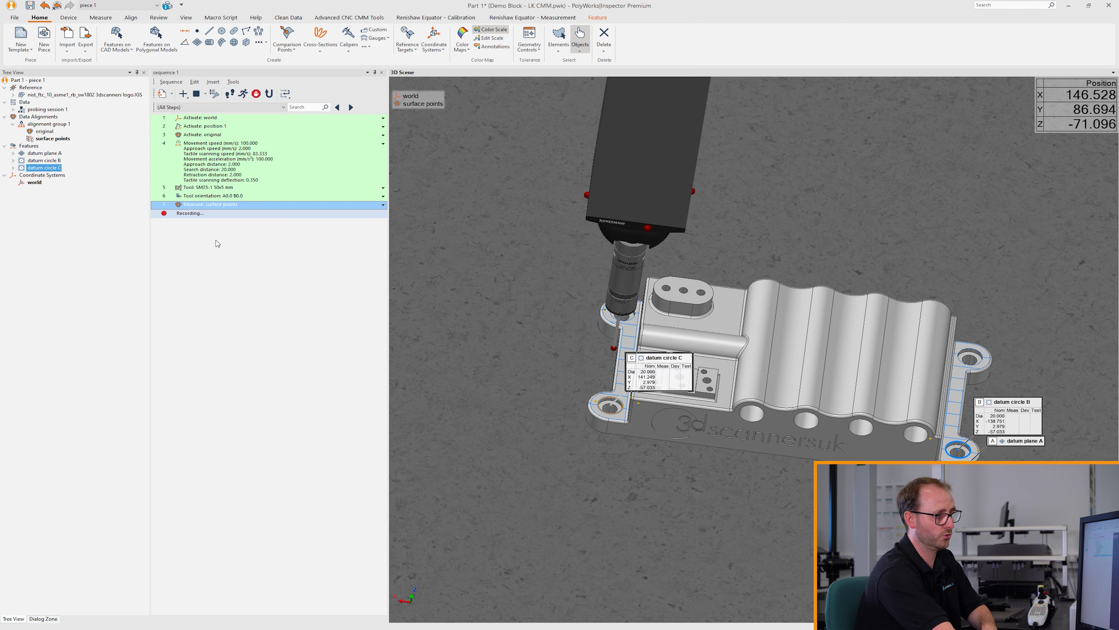
- Start a CNC probe measurement definition for datum plane A, set its measurement points to Custom, and show the editable point list
right_click(63, 154)
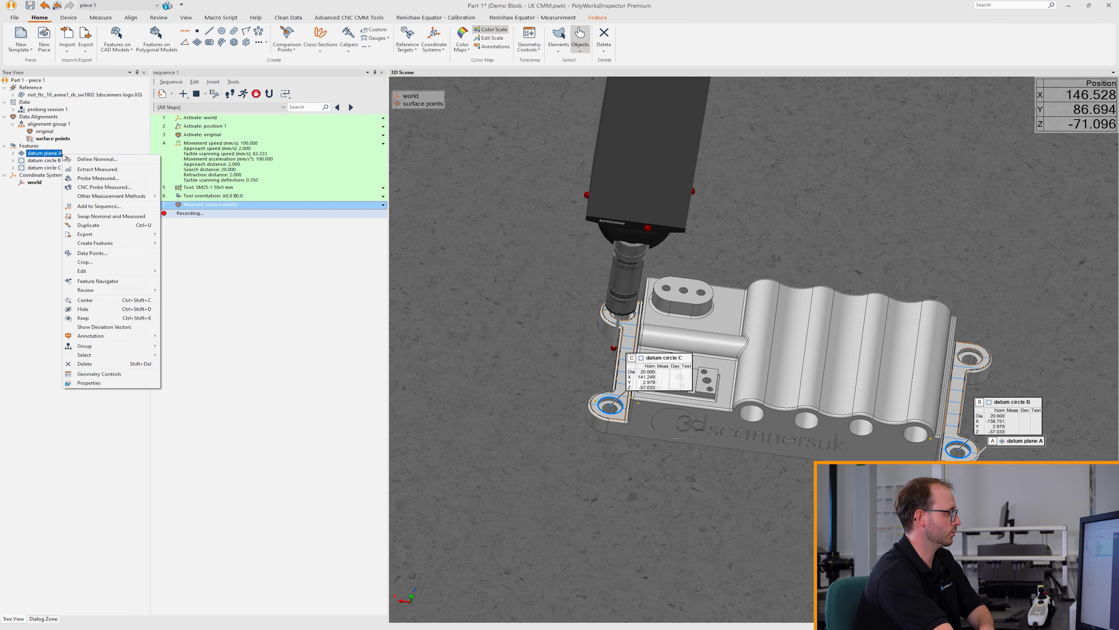
left_click(95, 187)
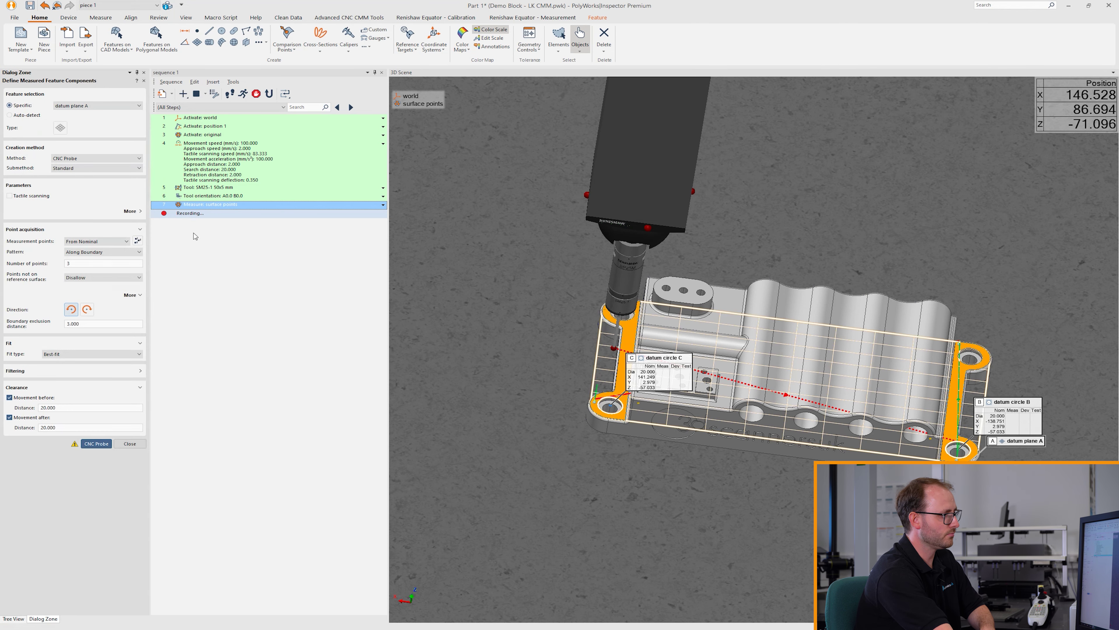
scroll(830, 367, "up", 3)
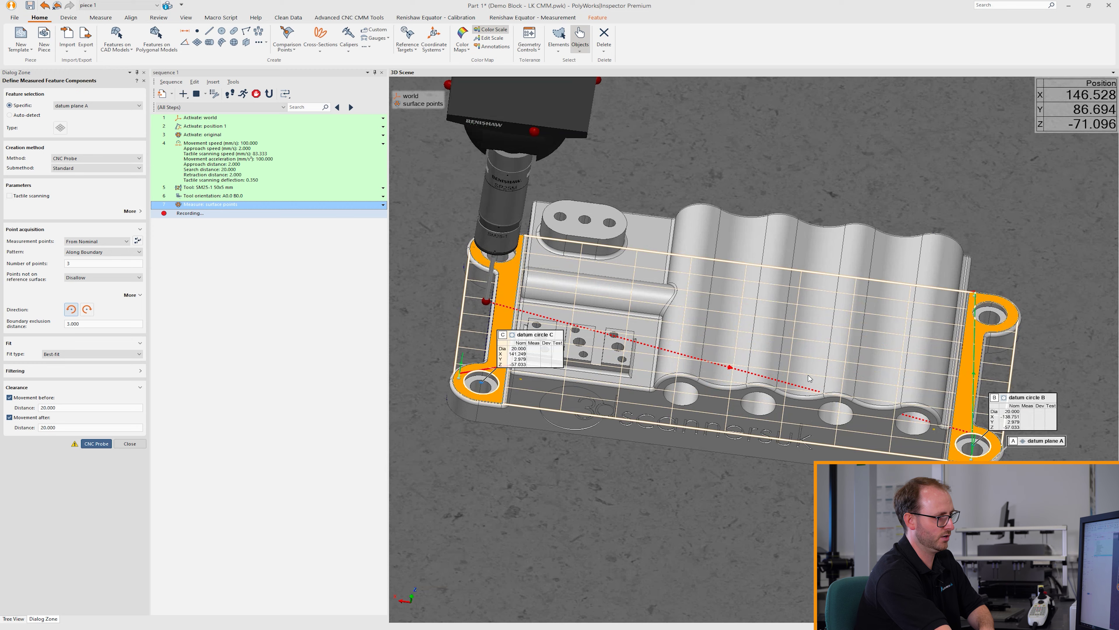
mouse_move(840, 383)
left_mouse_down()
mouse_move(837, 318)
mouse_move(838, 362)
left_mouse_up()
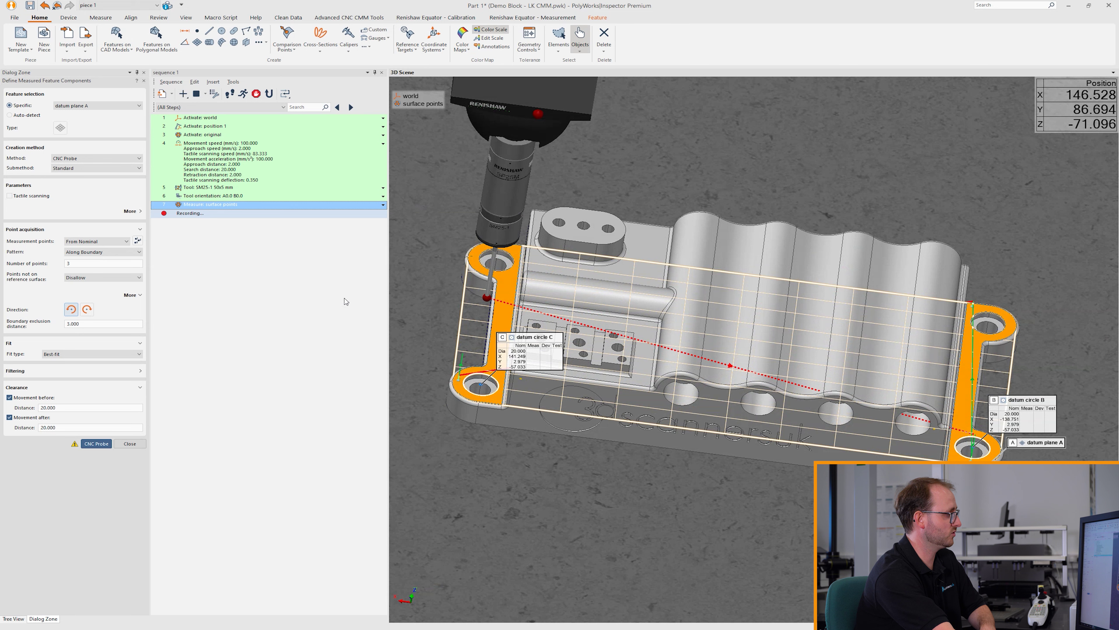
left_click(115, 245)
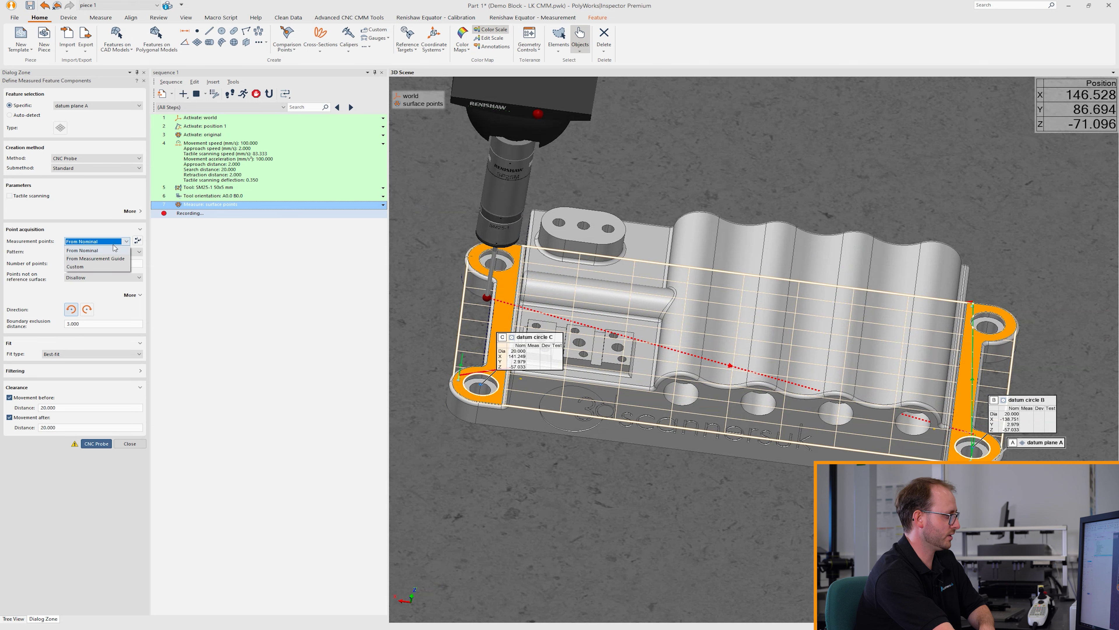
left_click(109, 267)
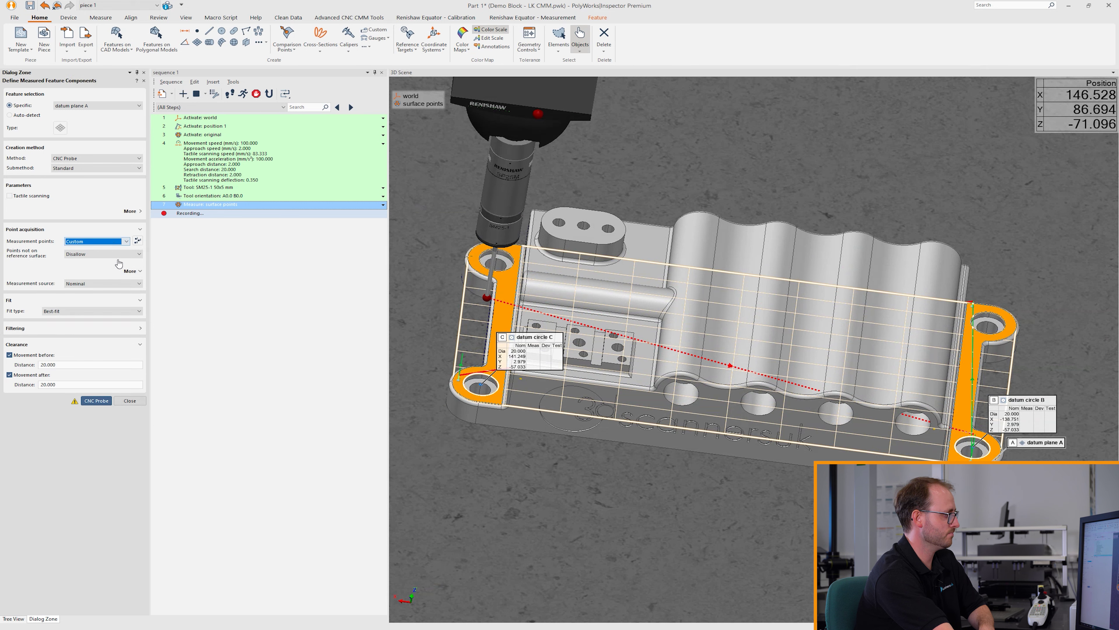
left_click(137, 241)
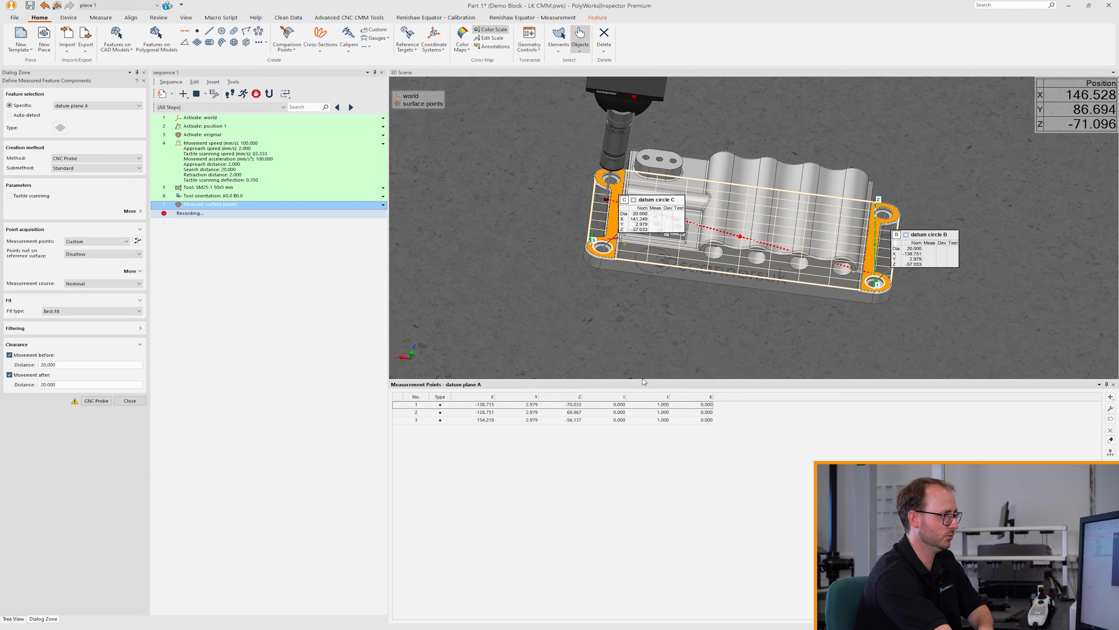
left_click_drag(641, 379, 669, 460)
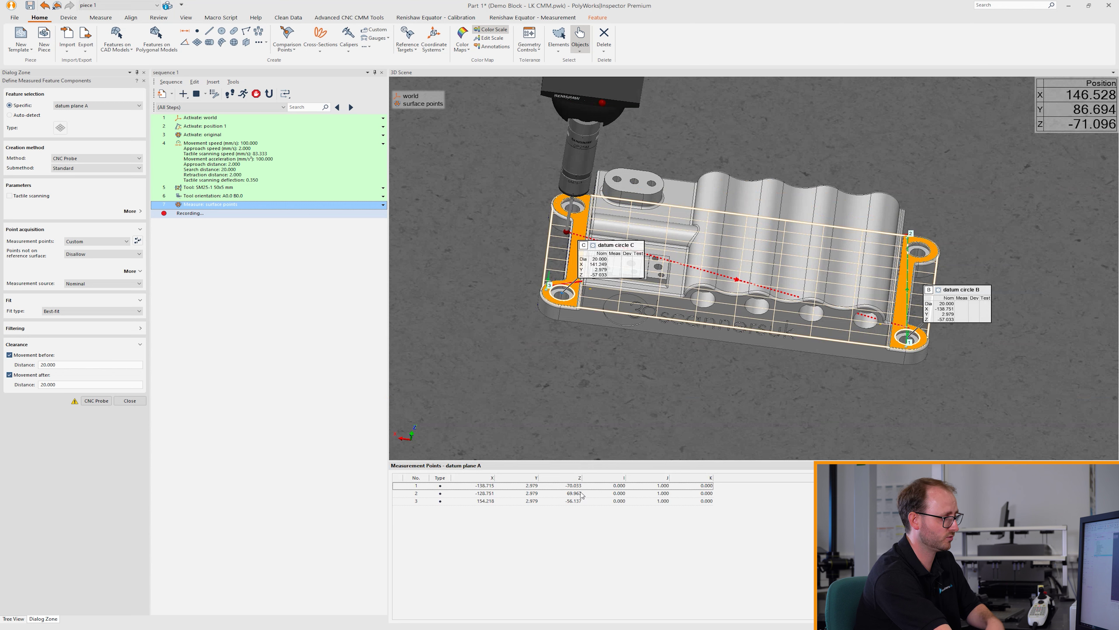
- Delete all the default measurement points of datum plane A
double_click(463, 485)
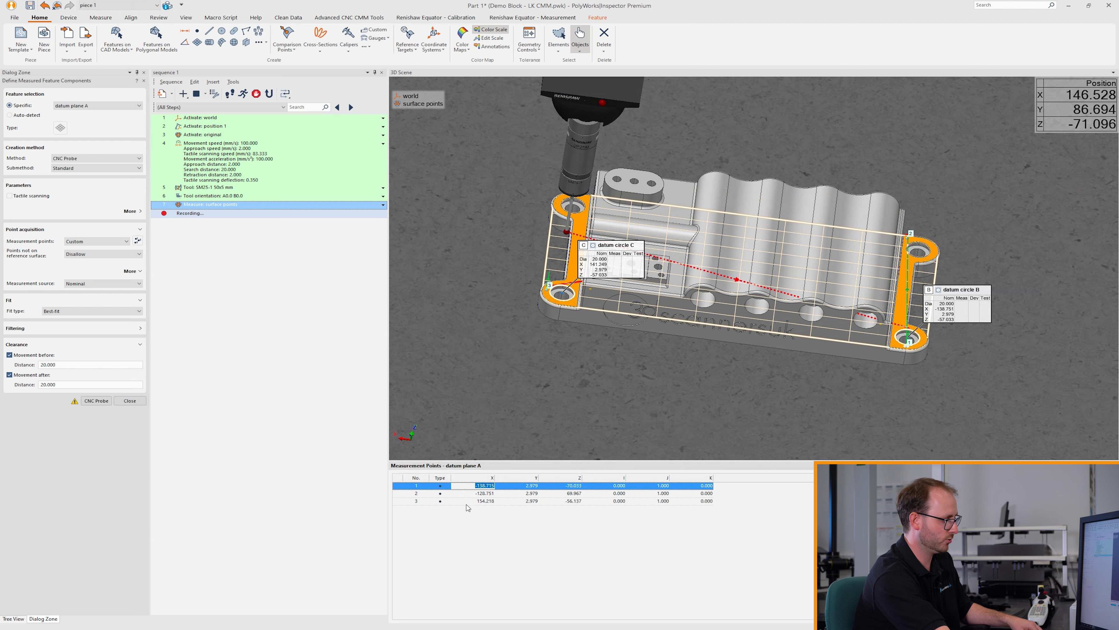
left_click(451, 503, "shift")
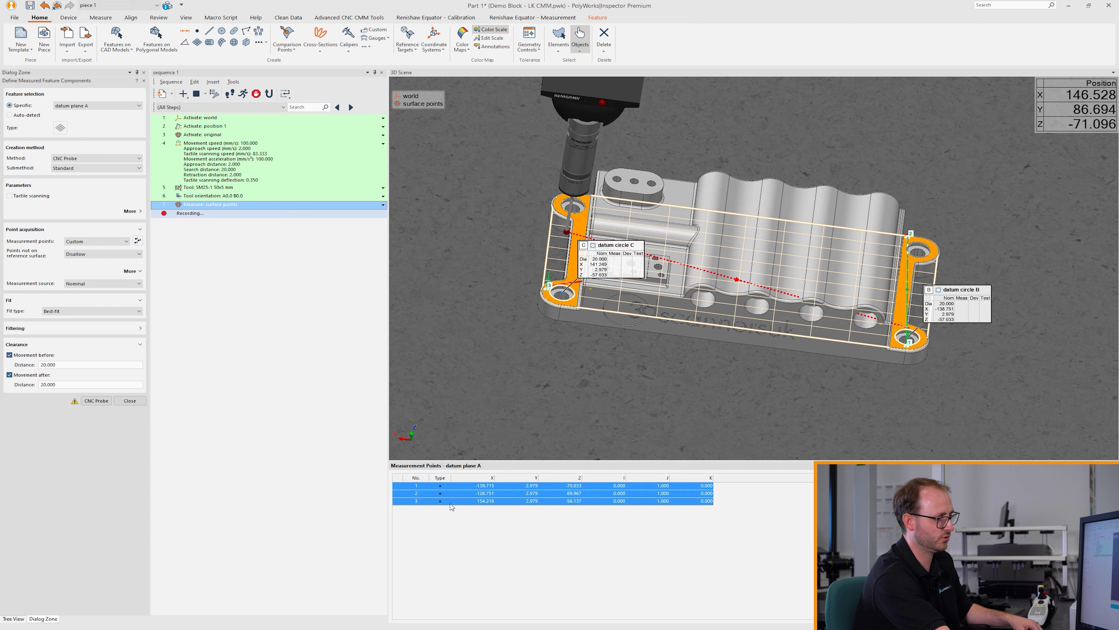
right_click(614, 493)
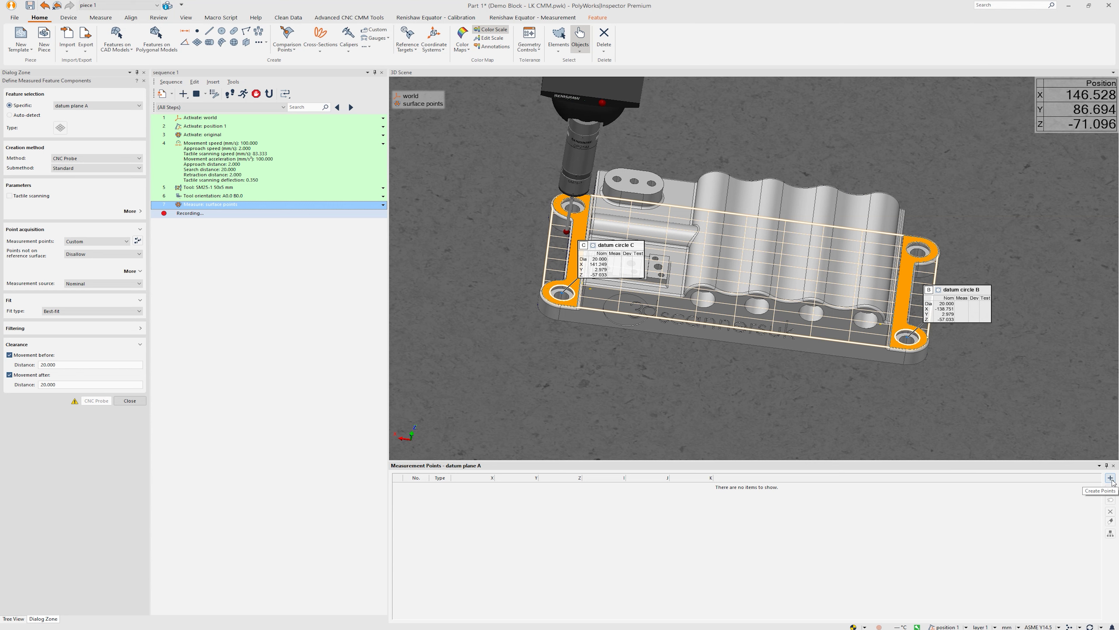
- Anchor four measurement points for datum plane A, one at the outer edge of each mounting ear
left_click(1111, 479)
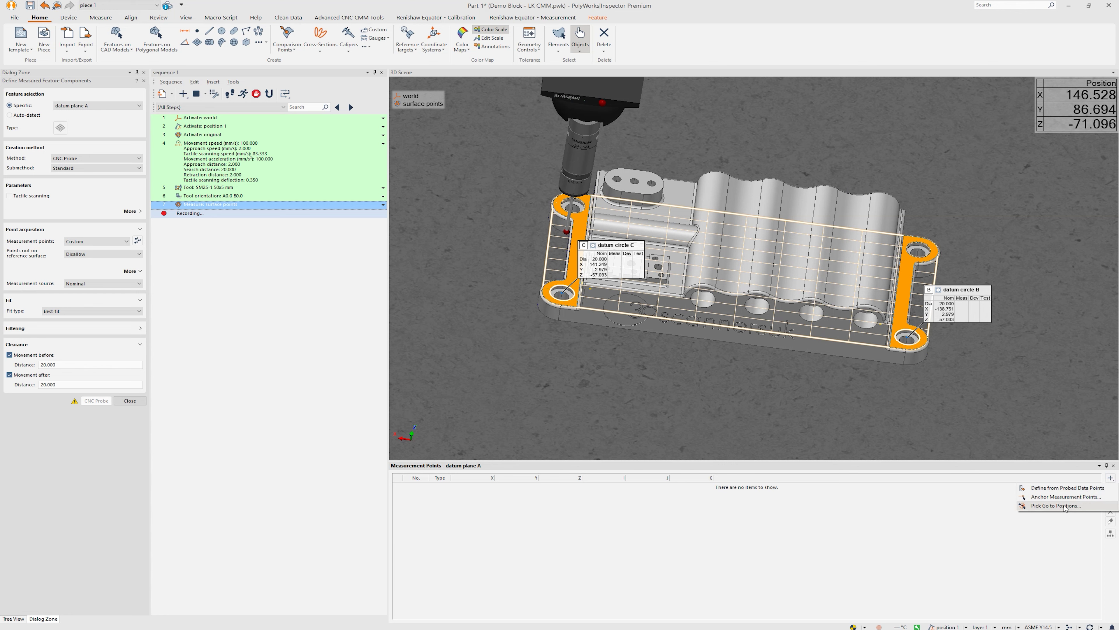
left_click(1060, 497)
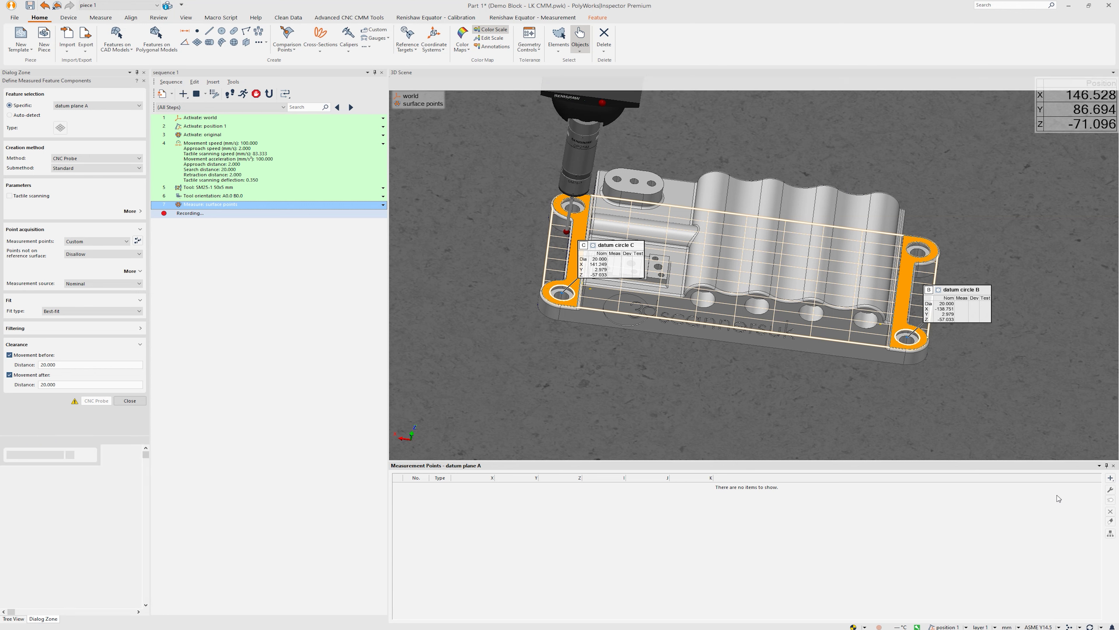
left_click(549, 287)
left_click(557, 200)
left_click(935, 249)
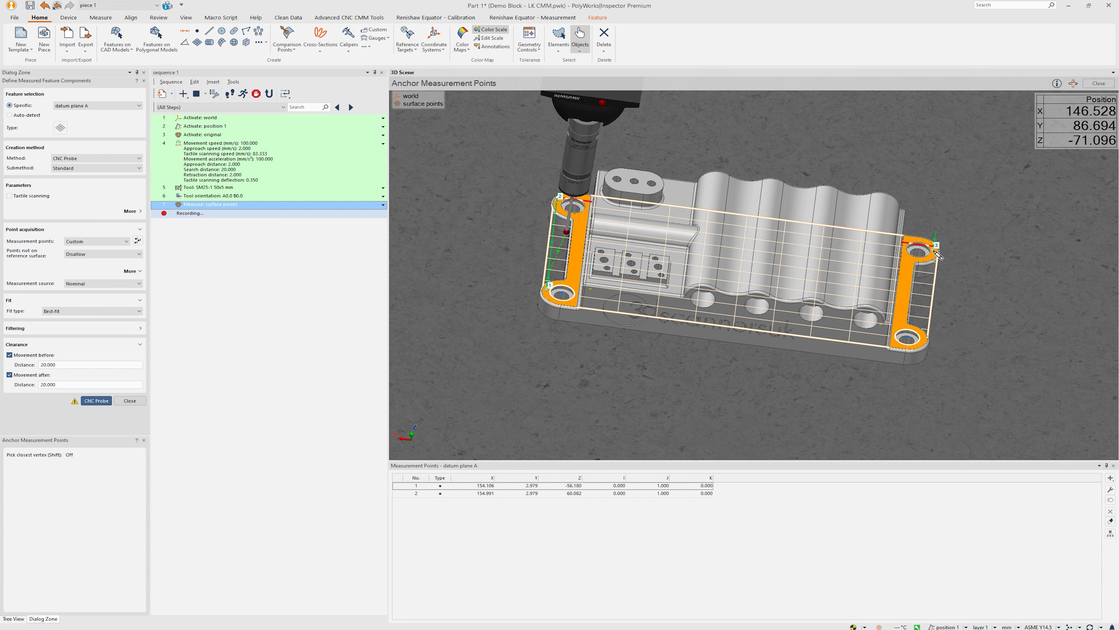
left_click(928, 341)
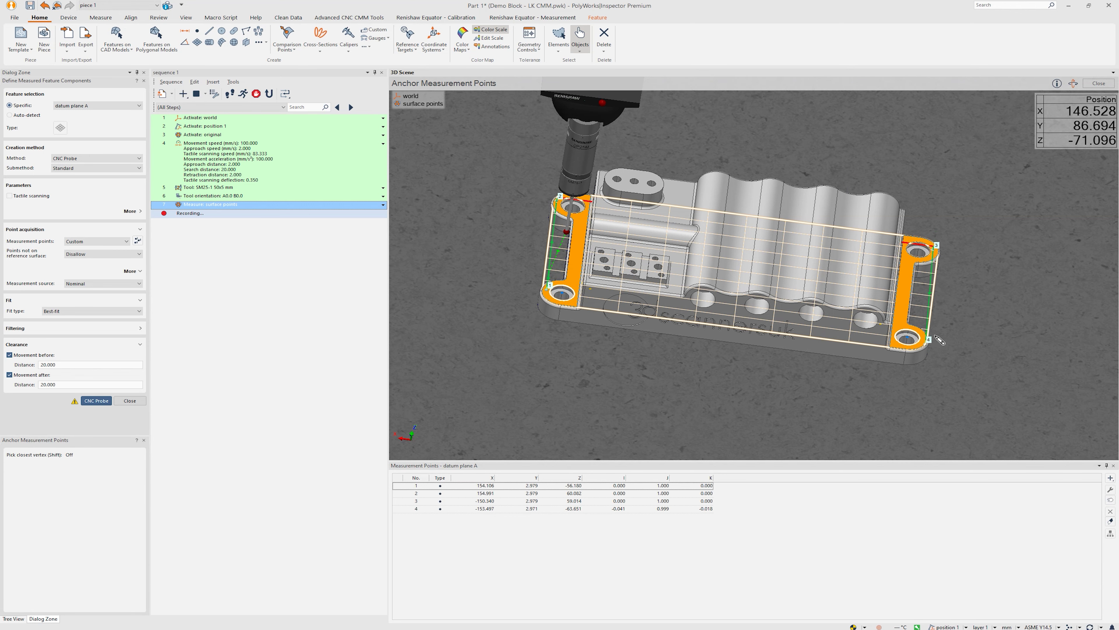
key("Escape")
- Move measurement point 4 inward from the rounded edge onto the flat flange face beside the datum B hole
scroll(932, 340, "up", 5)
scroll(923, 353, "up", 8)
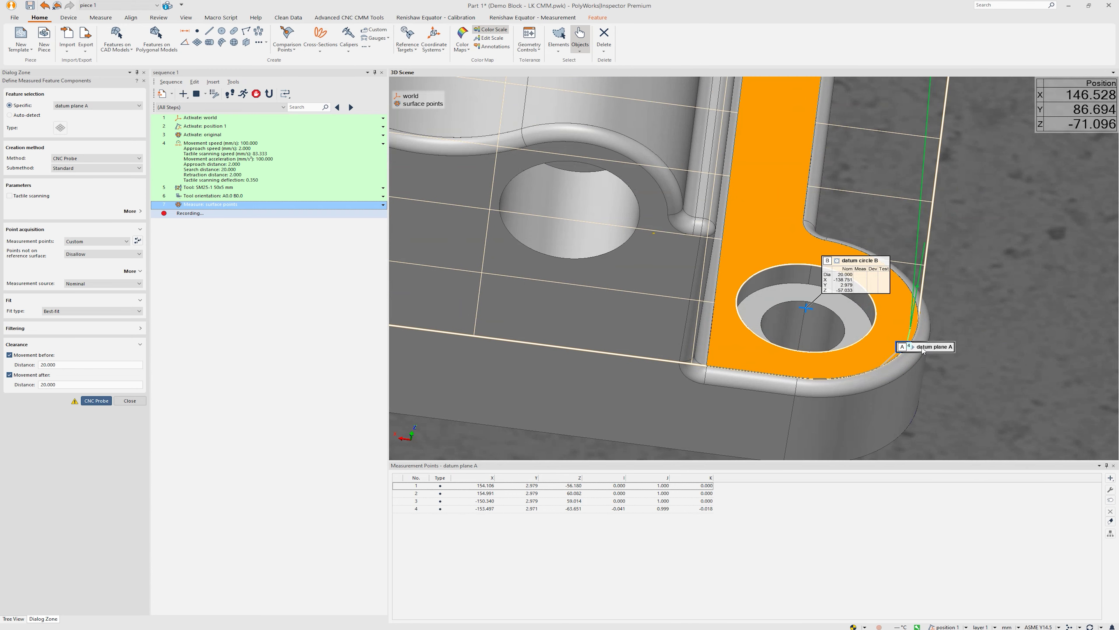
scroll(920, 352, "down", 4)
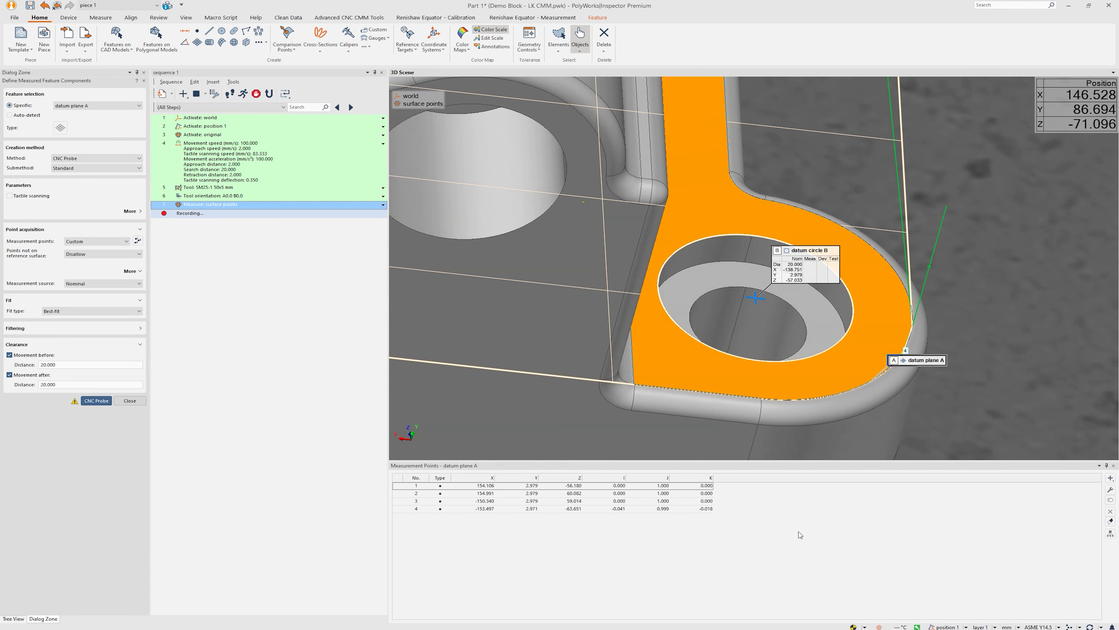
left_click(601, 508)
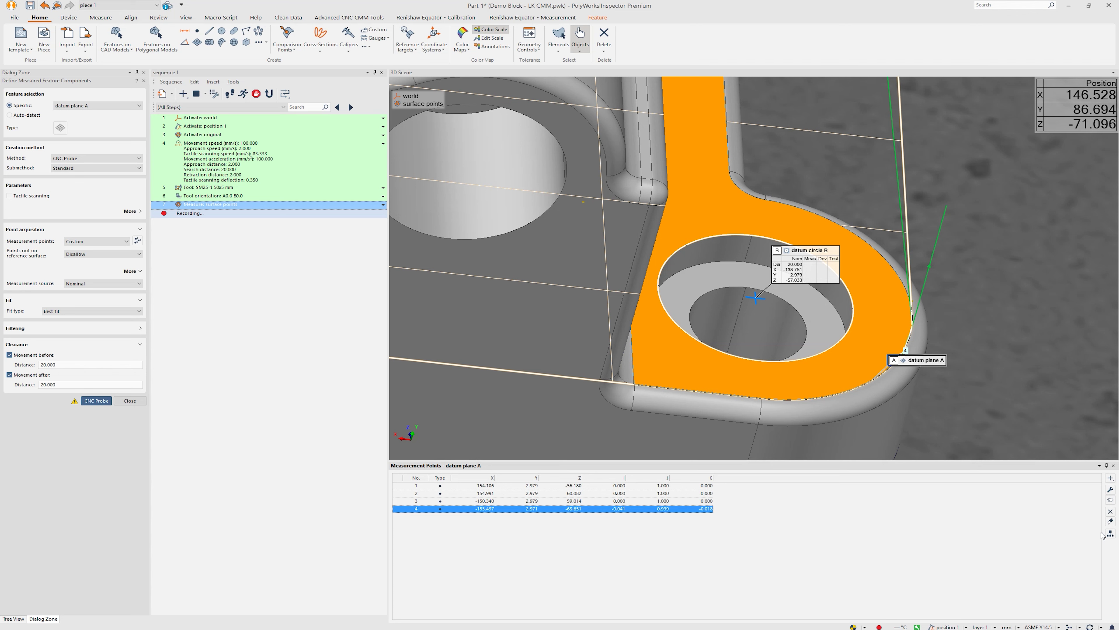
left_click(1110, 501)
left_click_drag(907, 352, 895, 335)
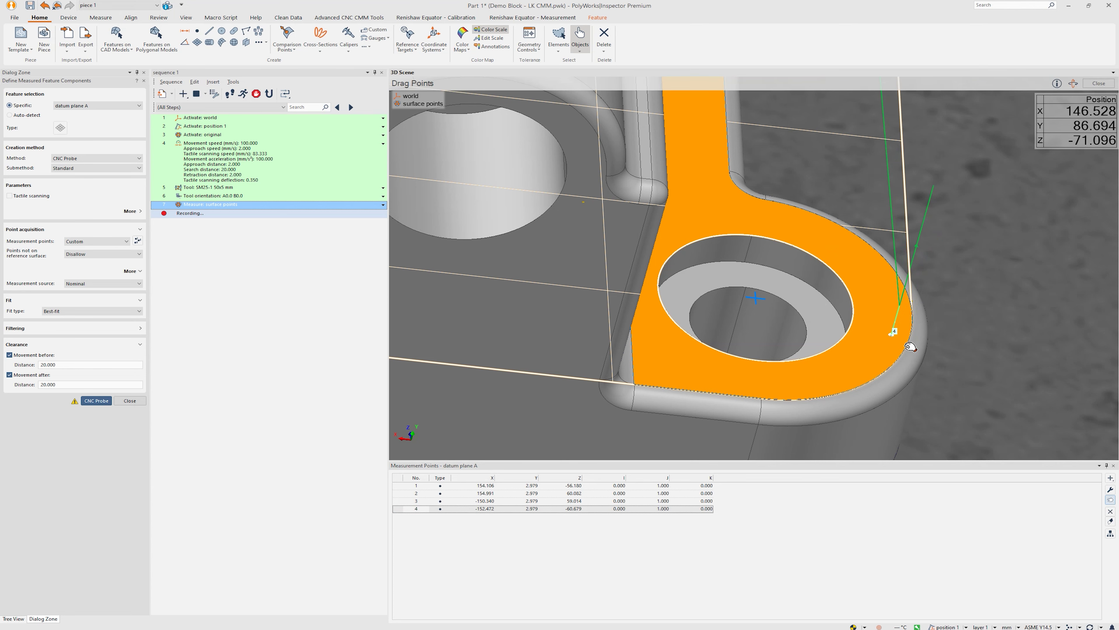
key("Escape")
- Insert a go-to position after measurement point 2 of datum plane A, about 56 mm above the far mounting ear at the datum C end
scroll(881, 348, "down", 5)
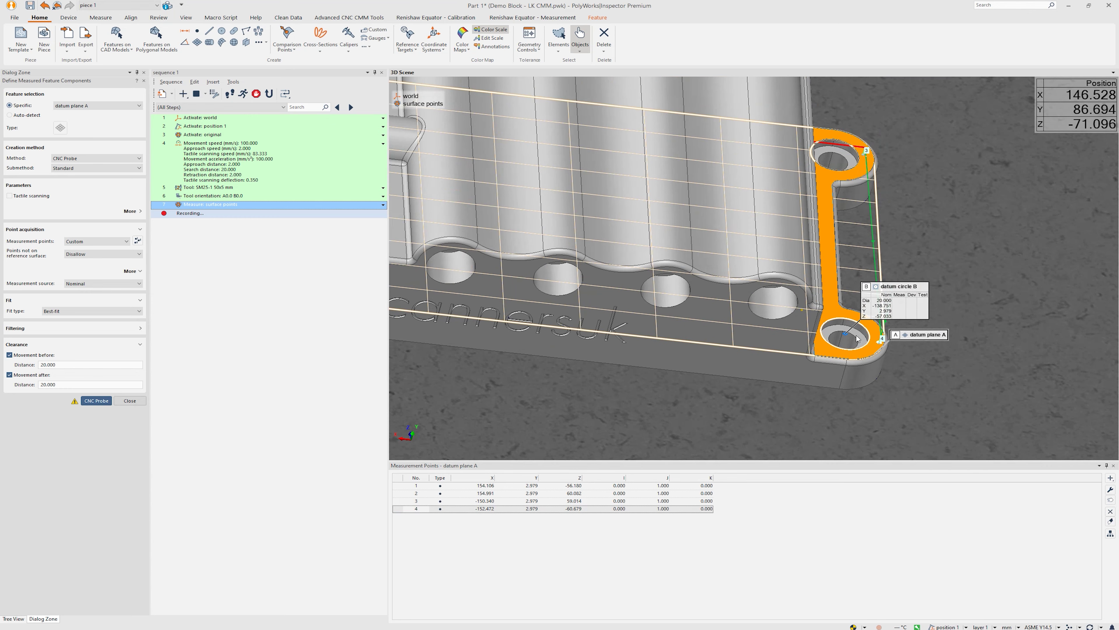
scroll(857, 339, "down", 3)
scroll(844, 287, "up", 1)
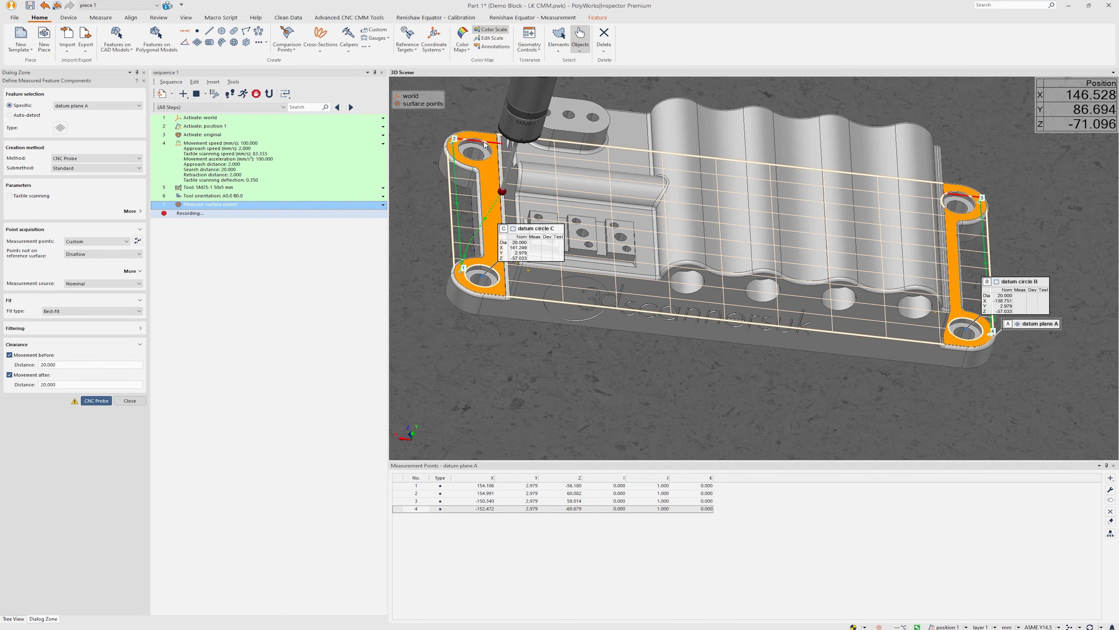
left_click_drag(965, 198, 928, 194)
middle_click_drag(620, 203, 702, 277)
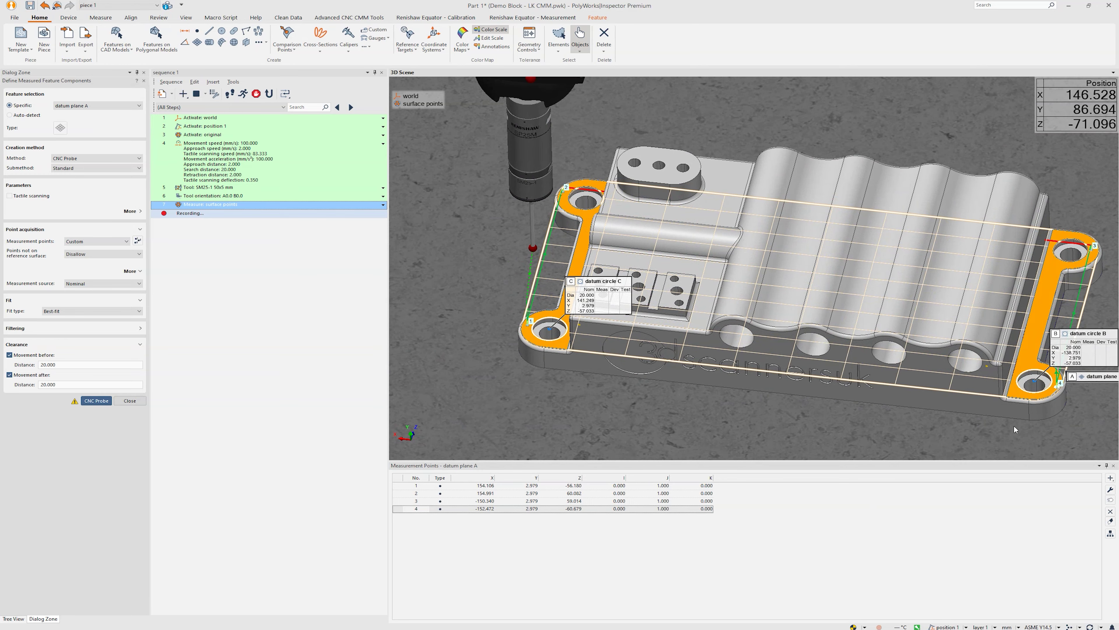
left_click(1111, 478)
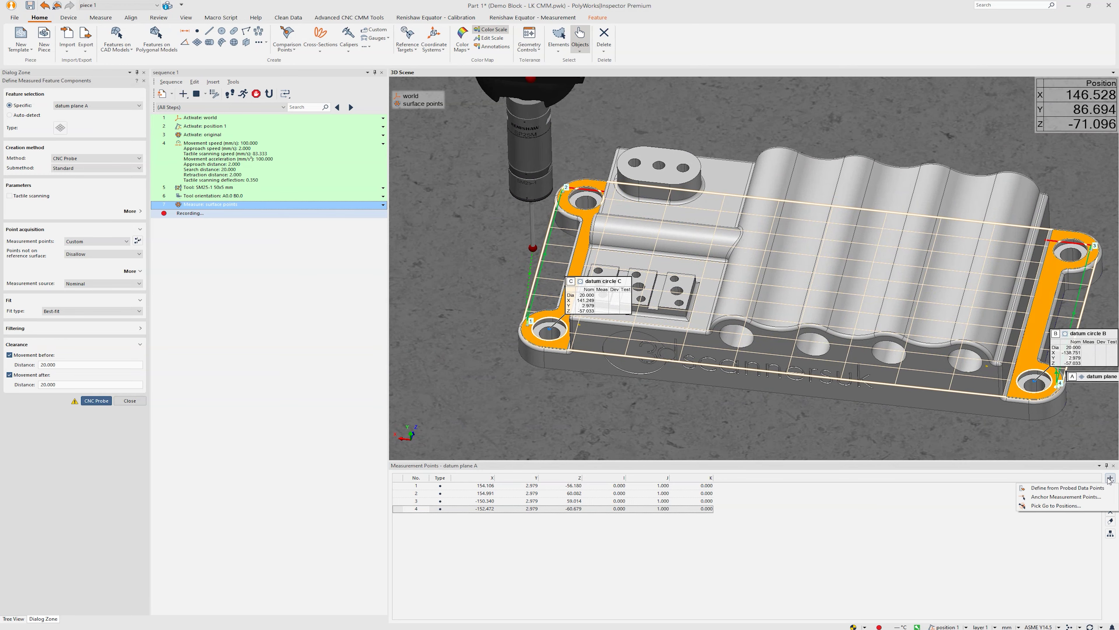
left_click(1062, 506)
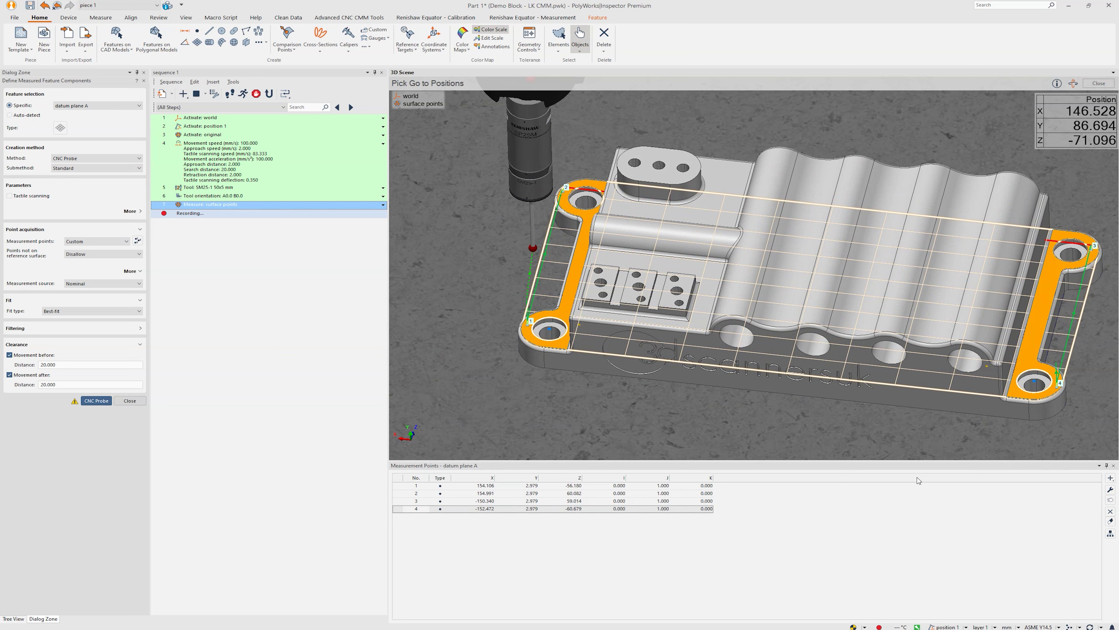
left_click(591, 190)
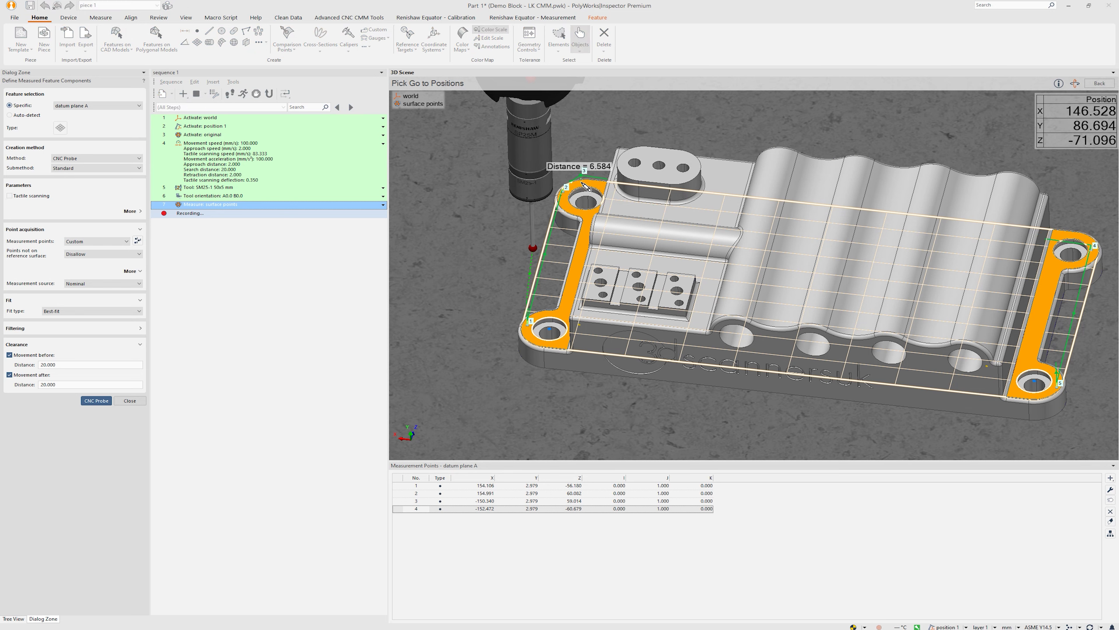
scroll(586, 184, "up", 6)
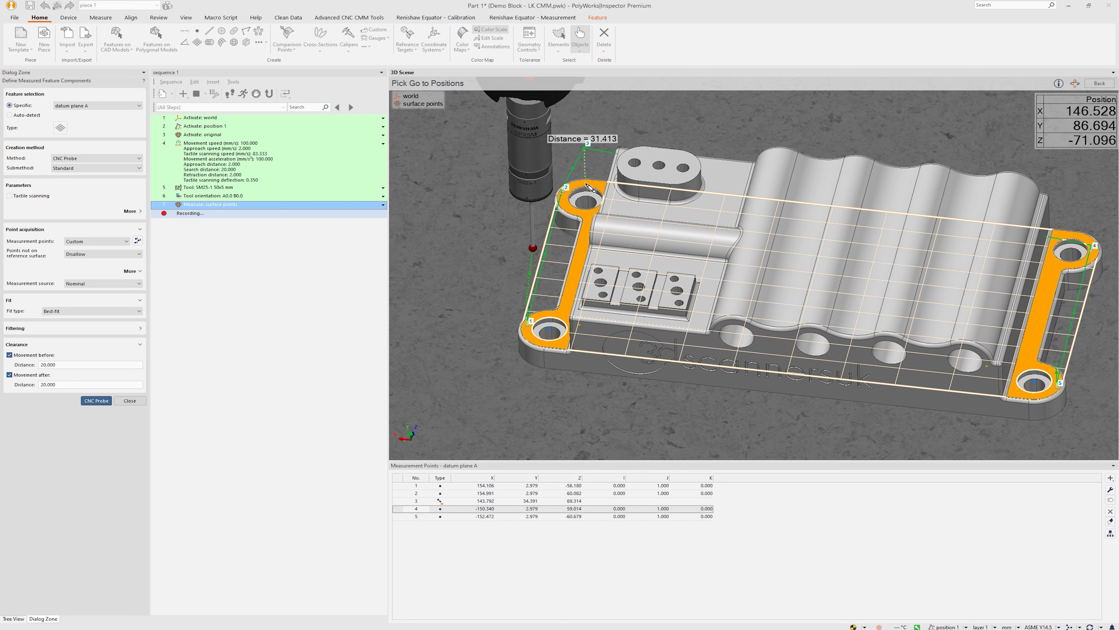
scroll(586, 183, "up", 2)
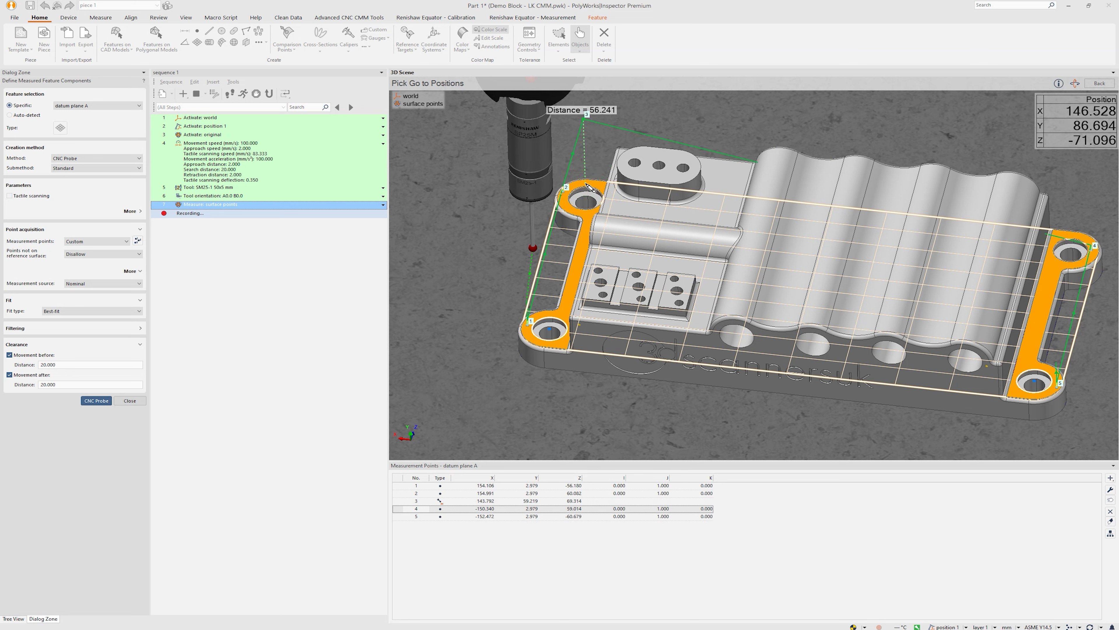
left_click(590, 189)
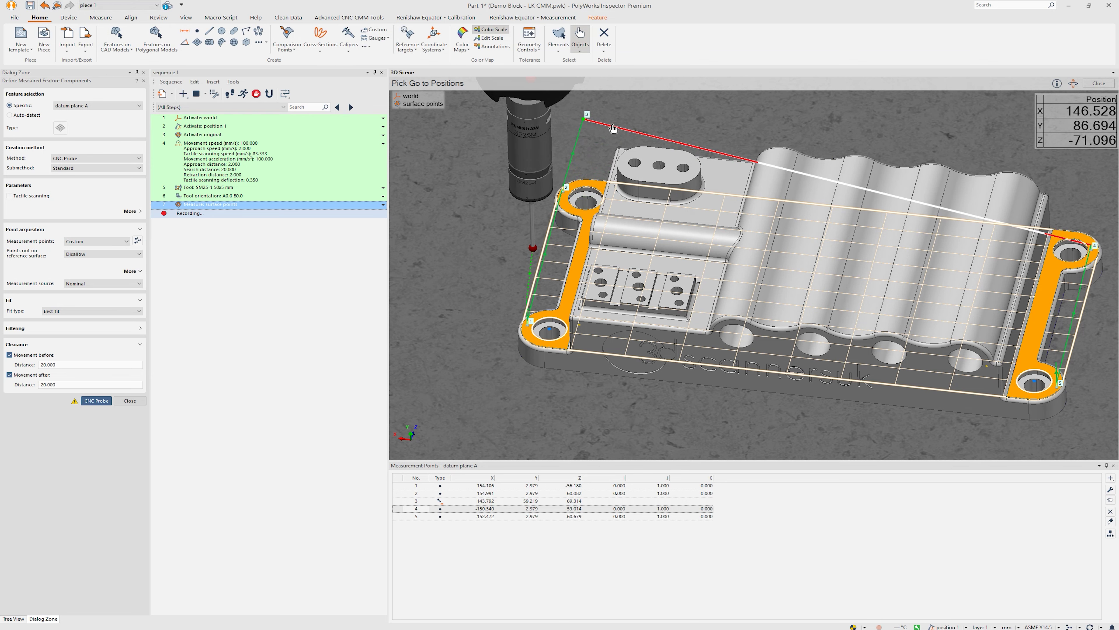
- Add go-to positions at about Y 74 above the far ear at the datum B end and Y 35 over the flange midway to the datum B ear
left_click(1089, 242)
left_click(1065, 242)
scroll(1079, 235, "up", 6)
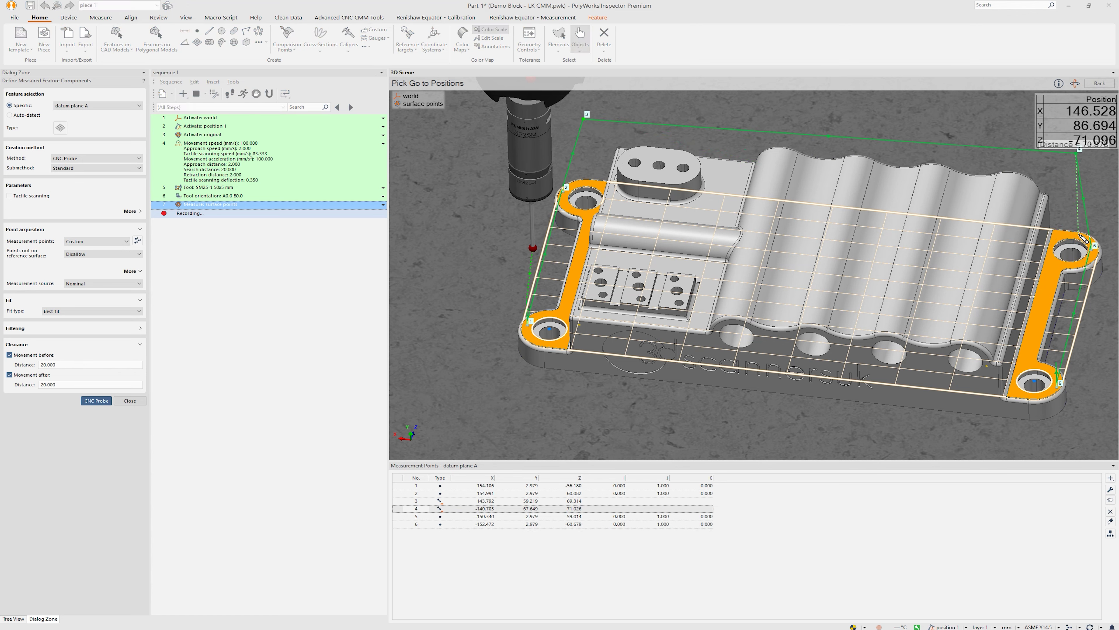
left_click(1079, 238)
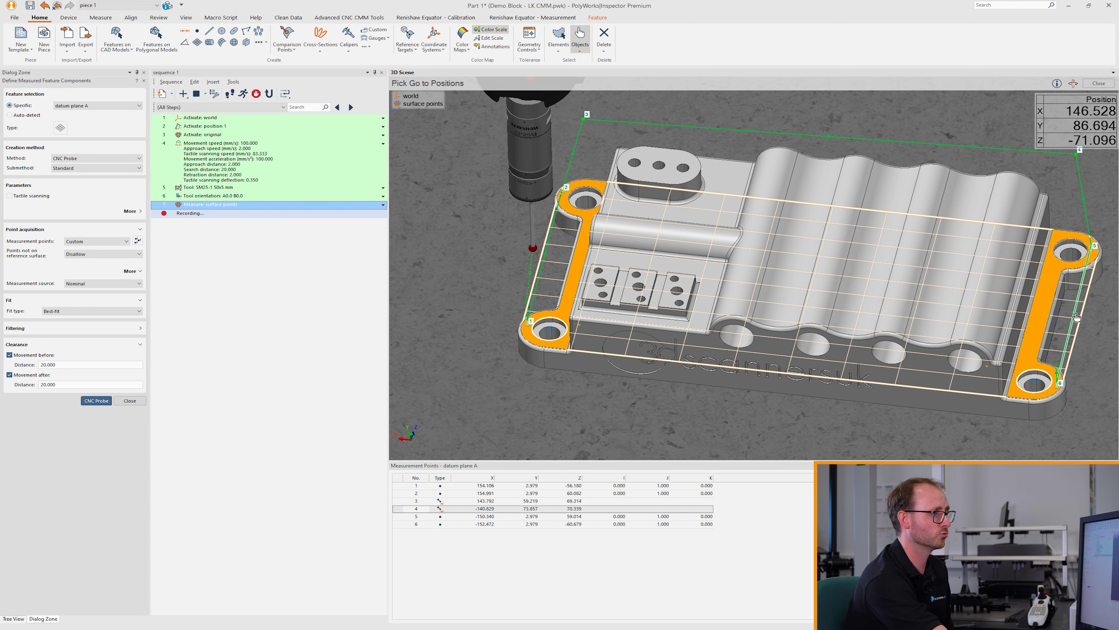
left_click_drag(1075, 316, 1049, 315)
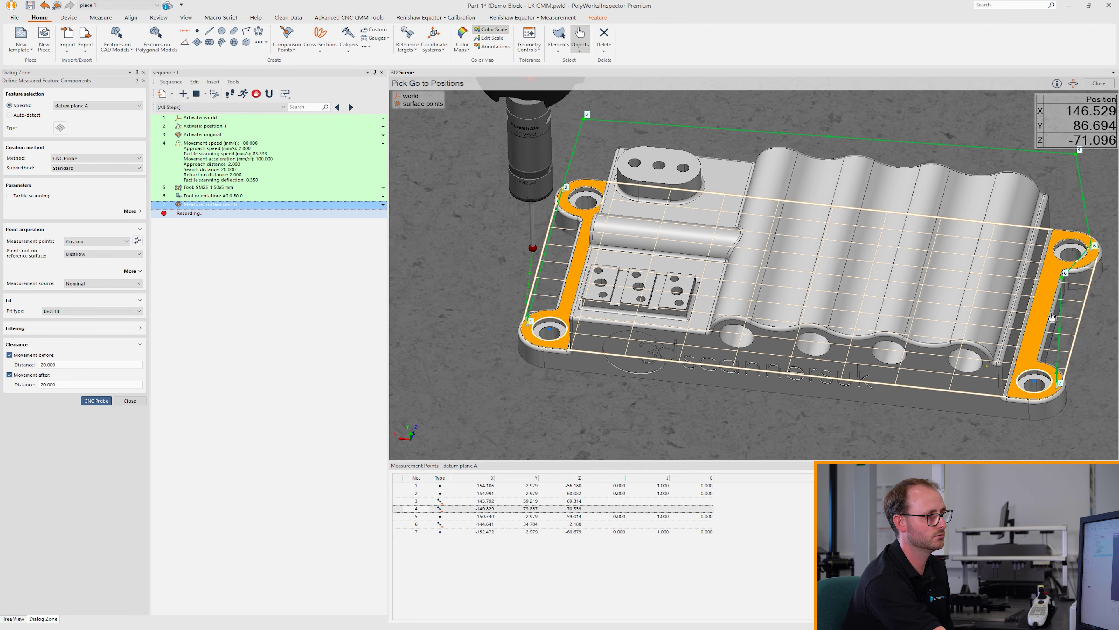
- Run the CNC probing of datum plane A, allow the machine to move, and close the measurement definition once the plane is probed
mouse_move(966, 334)
left_mouse_down()
mouse_move(977, 329)
mouse_move(969, 340)
mouse_move(962, 325)
mouse_move(989, 330)
left_mouse_up()
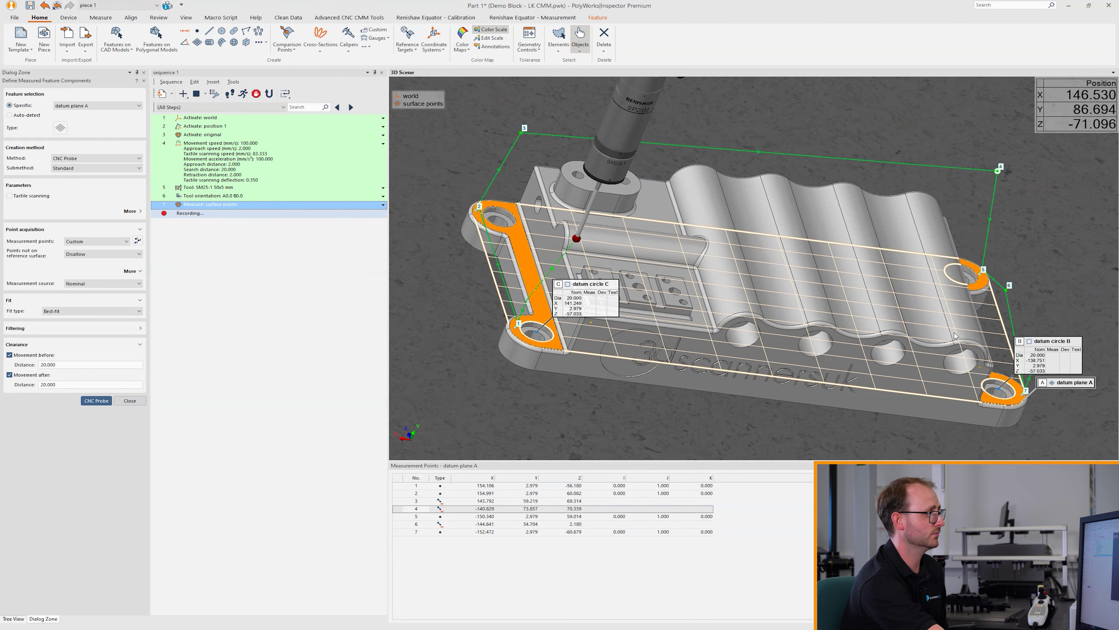
left_click(97, 403)
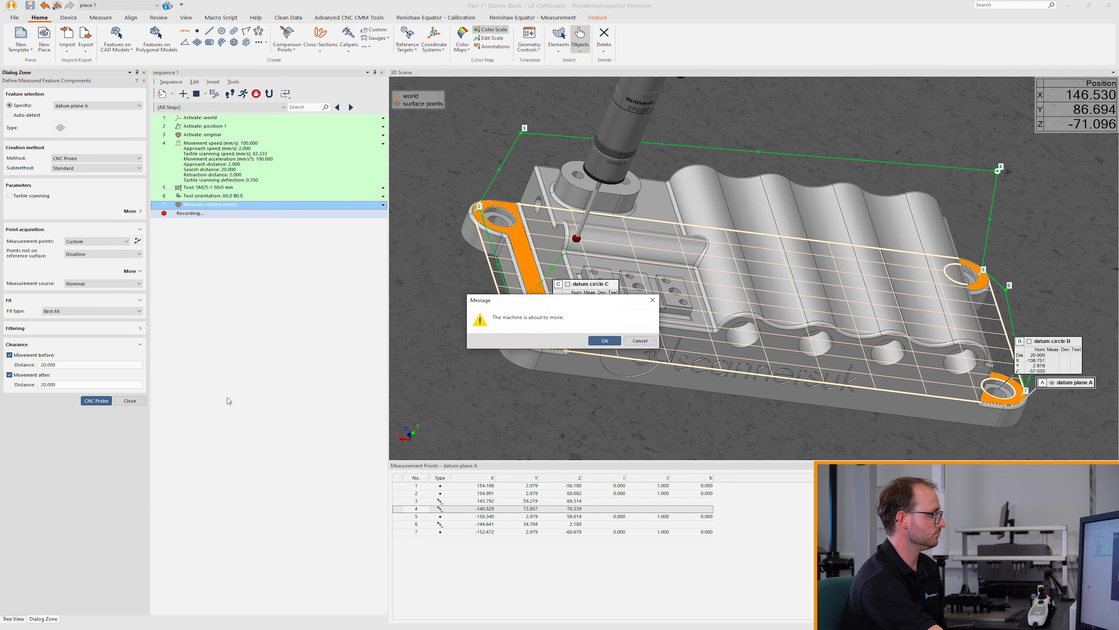
left_click(604, 341)
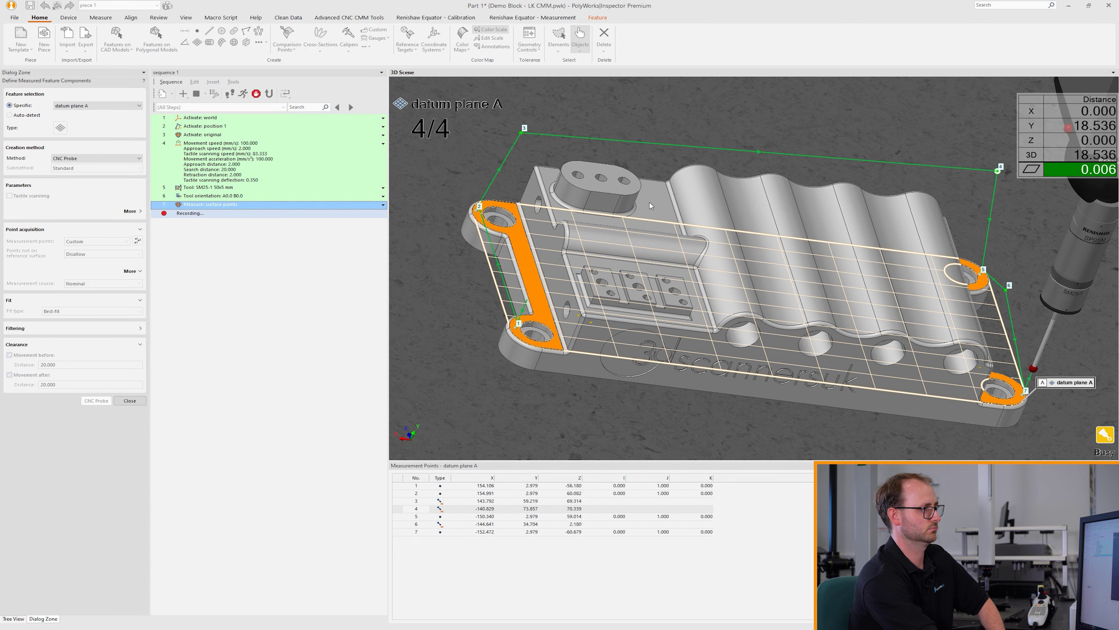
middle_click_drag(909, 310, 864, 274)
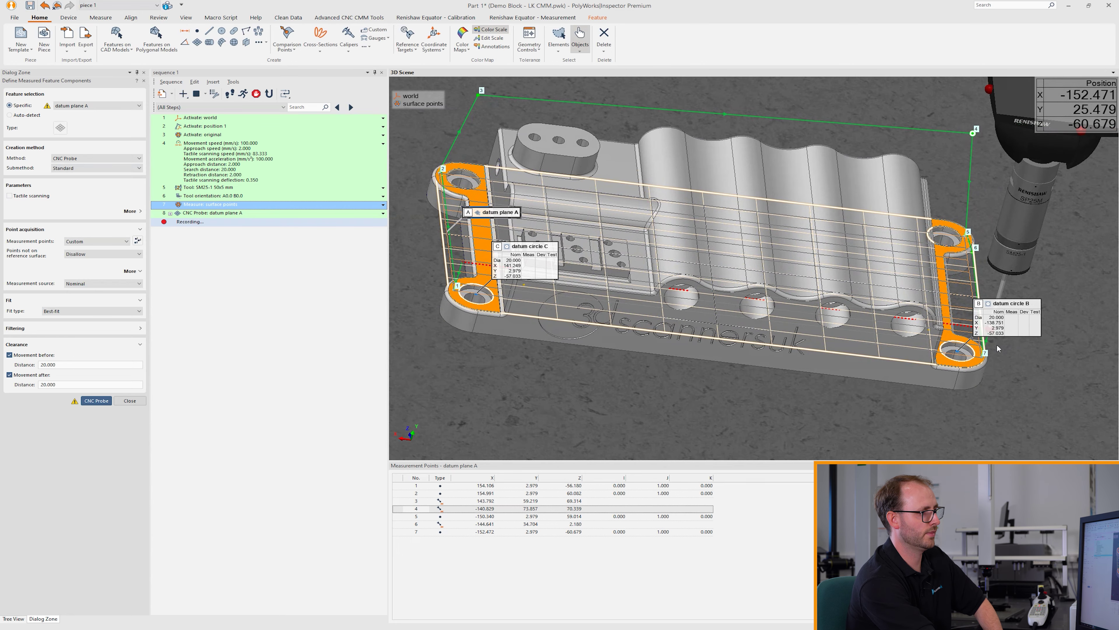
scroll(985, 358, "up", 10)
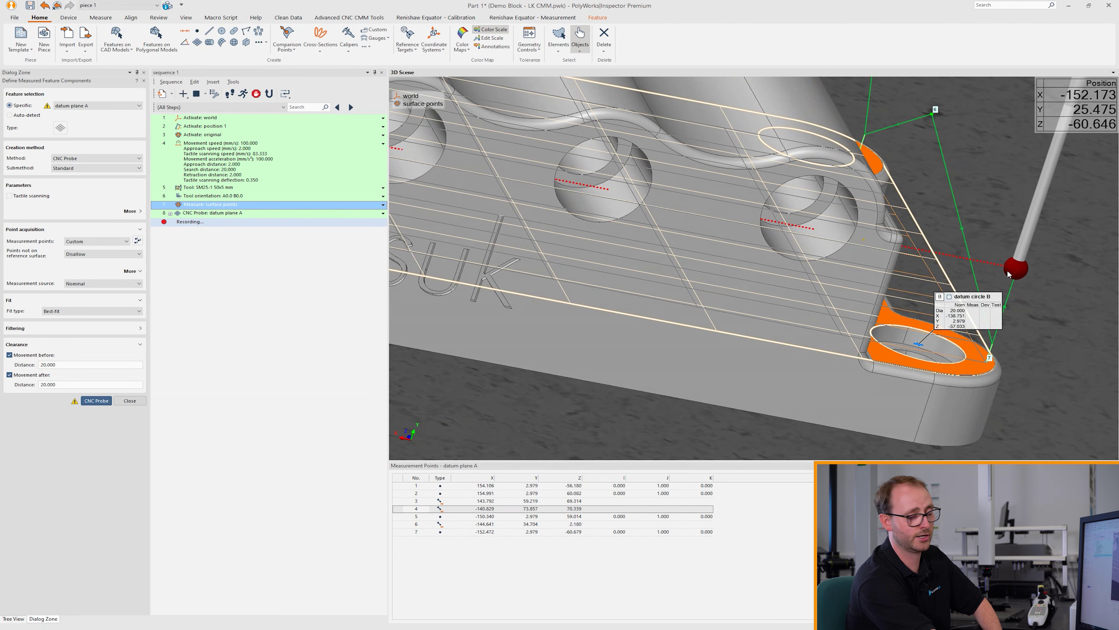
left_click_drag(935, 377, 950, 362)
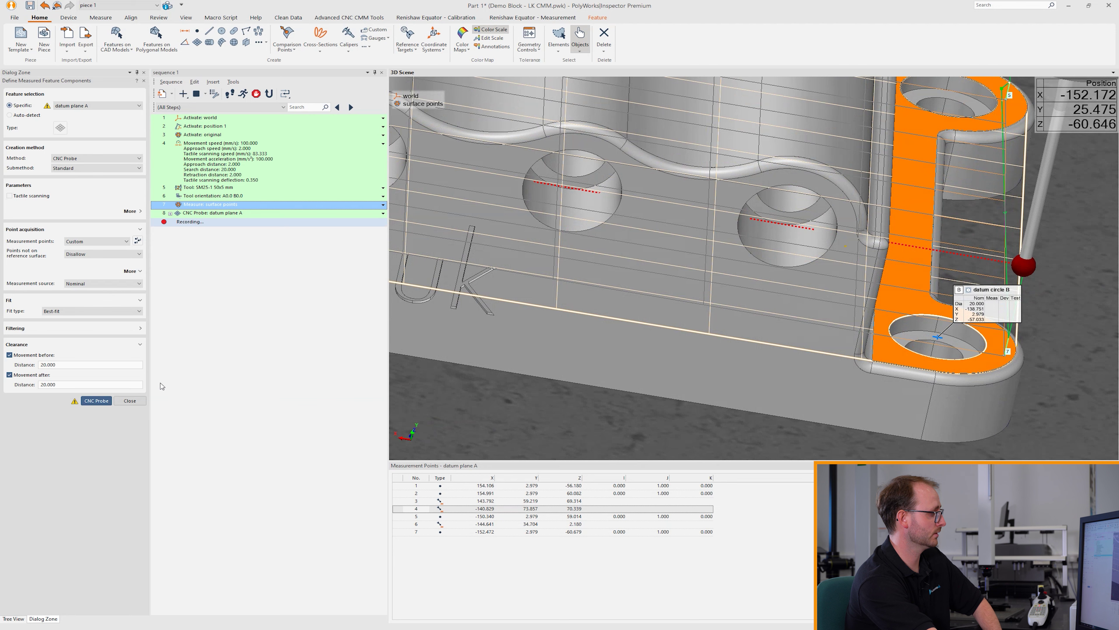
left_click(130, 400)
left_click(237, 214)
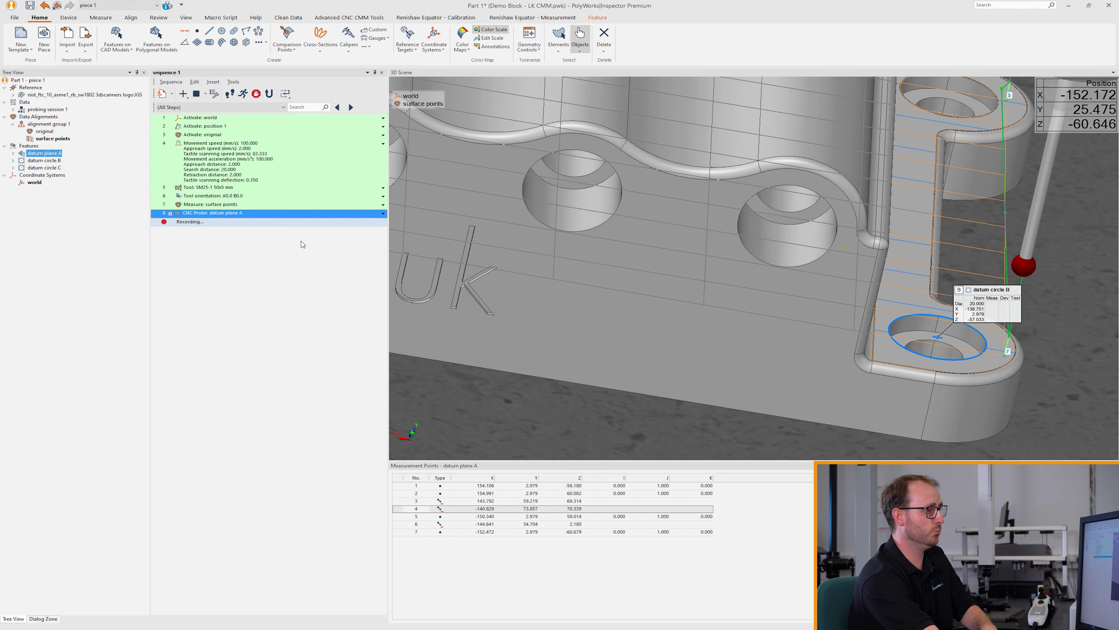
- Start a CNC probe measurement definition for datum circle B and set its measurement points to From Nominal
right_click(53, 162)
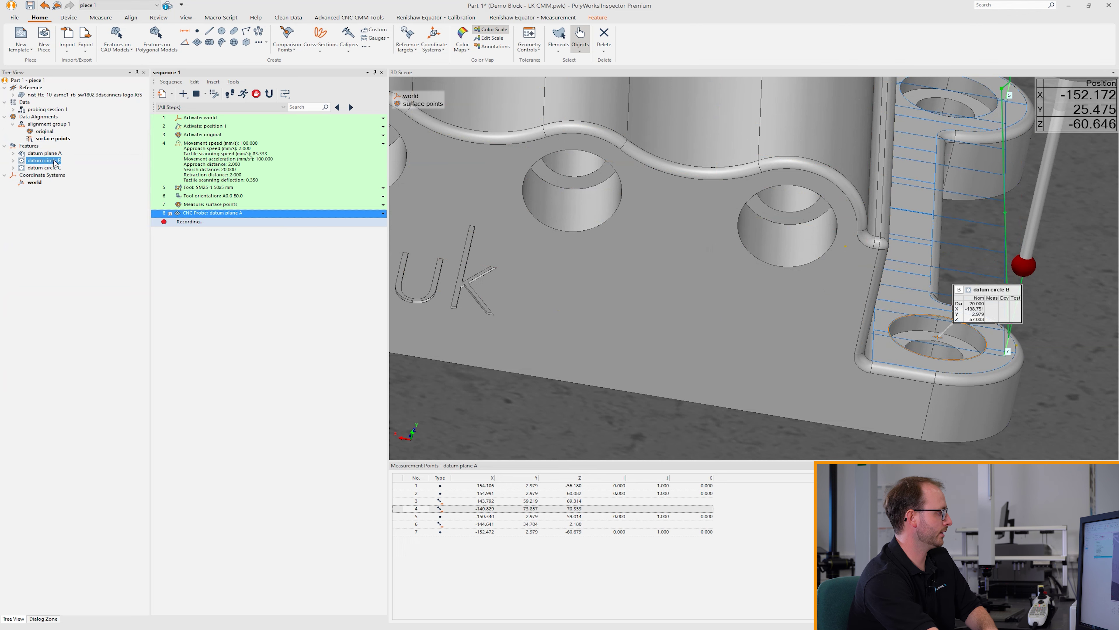
left_click(75, 195)
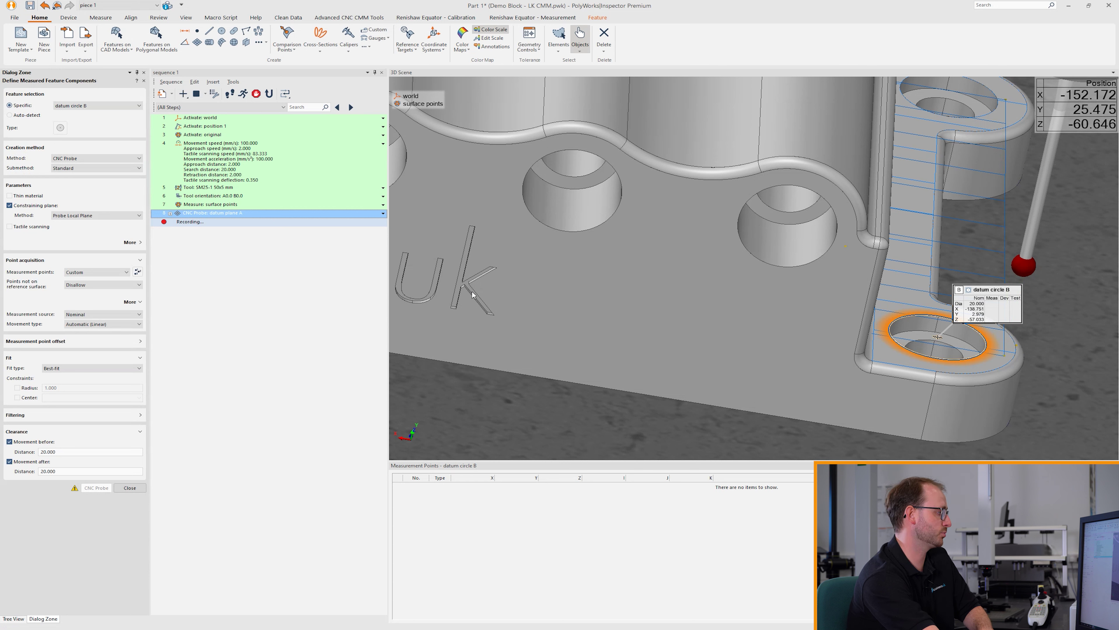
left_click(119, 276)
left_click(113, 281)
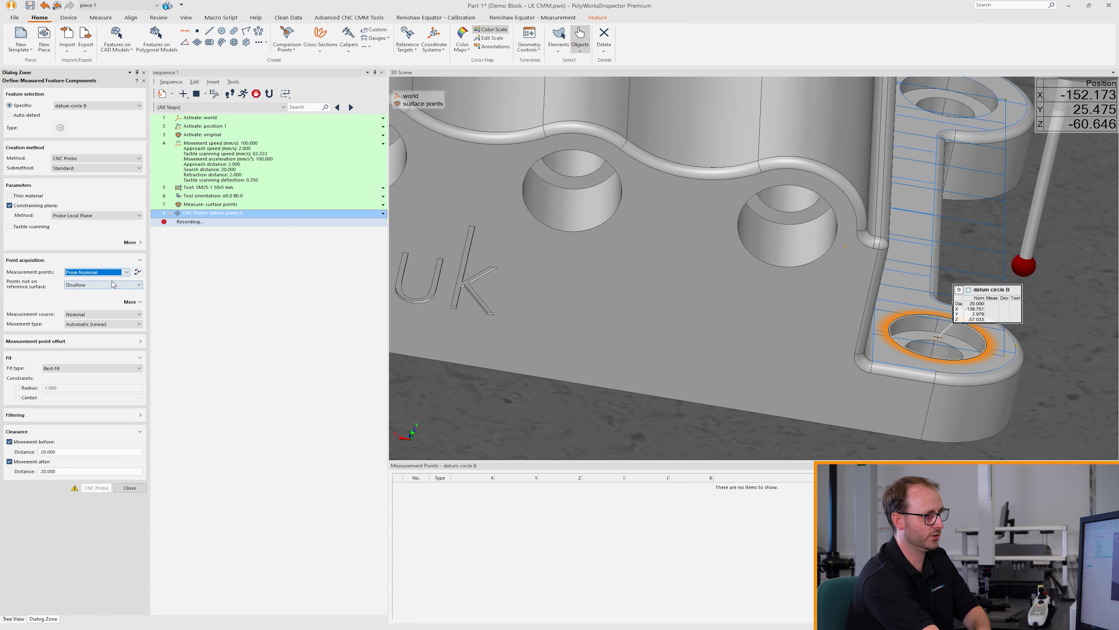
mouse_move(997, 355)
left_mouse_down()
mouse_move(969, 332)
mouse_move(991, 353)
left_mouse_up()
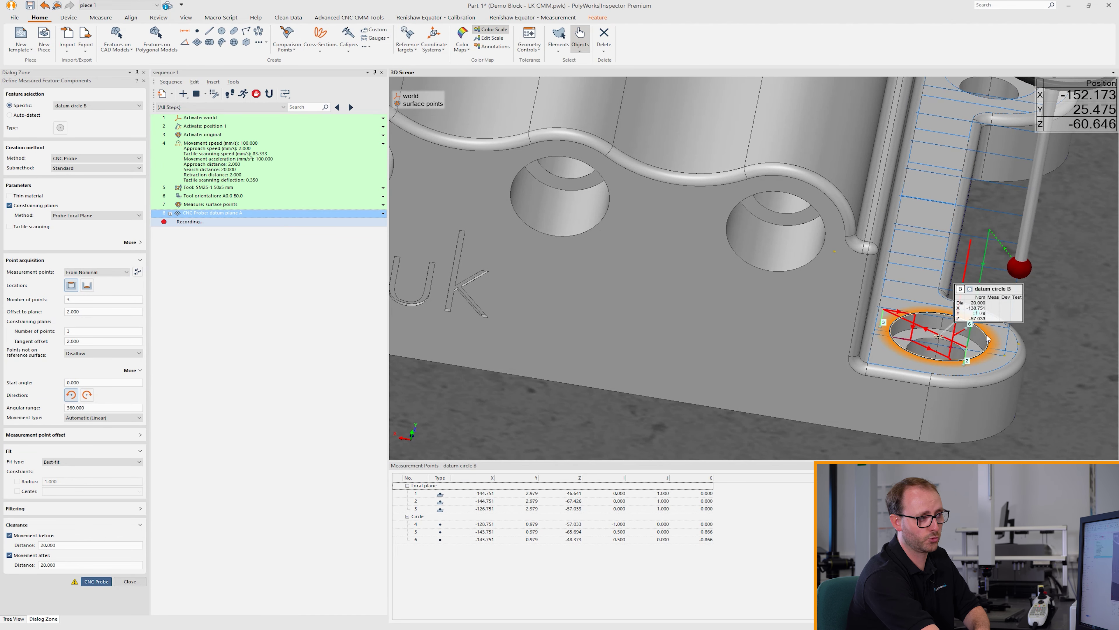
- Set the constraining plane method of datum circle B to Use Plane Feature, with datum plane A as the plane
left_click(113, 216)
left_click(105, 232)
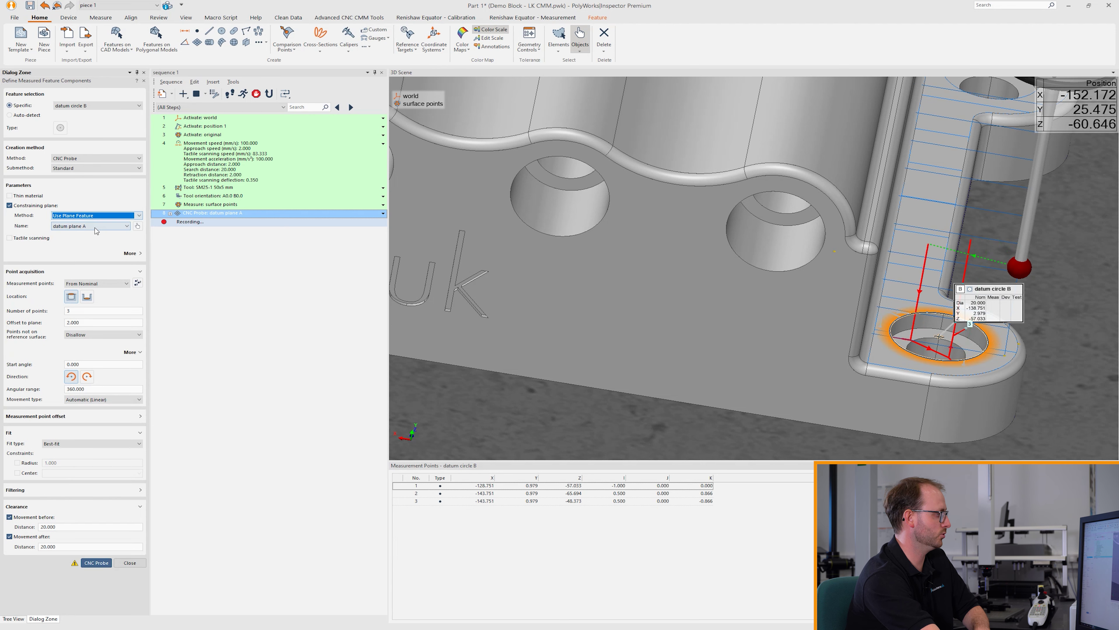
left_click(96, 229)
left_click(94, 227)
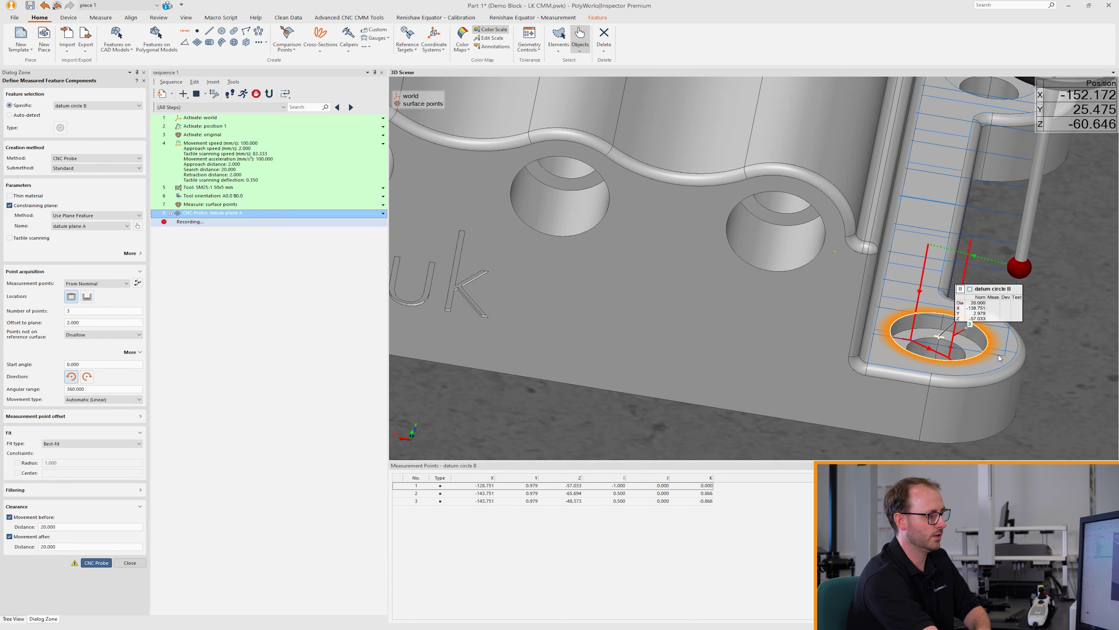
- Set the offset to plane of datum circle B's measurement points to 1.000
scroll(997, 358, "up", 5)
left_click_drag(842, 343, 899, 333)
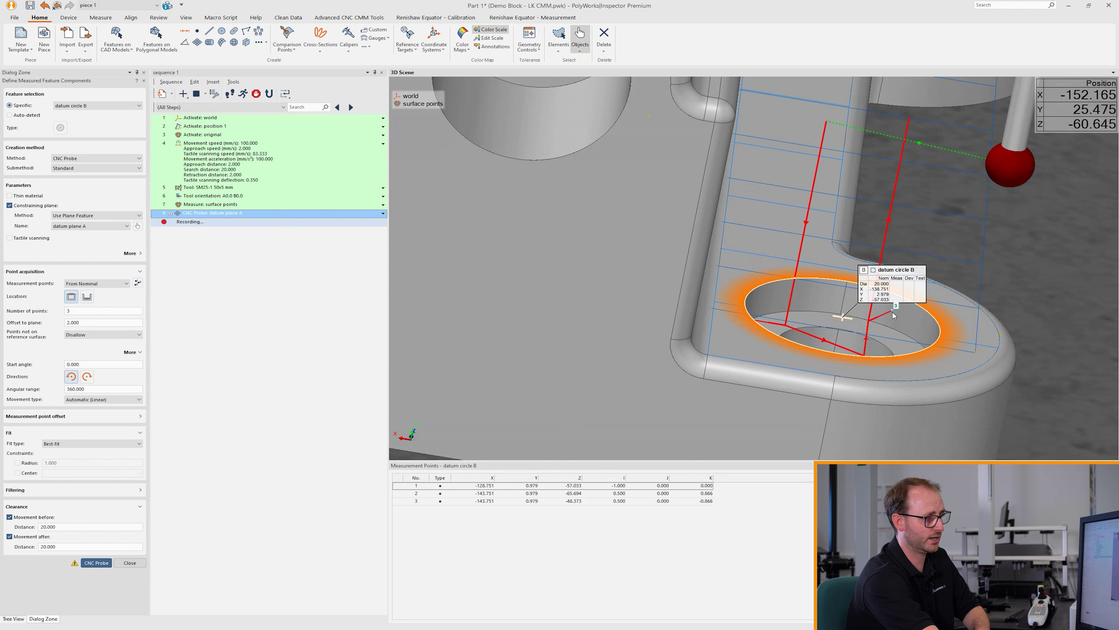
left_click(94, 323)
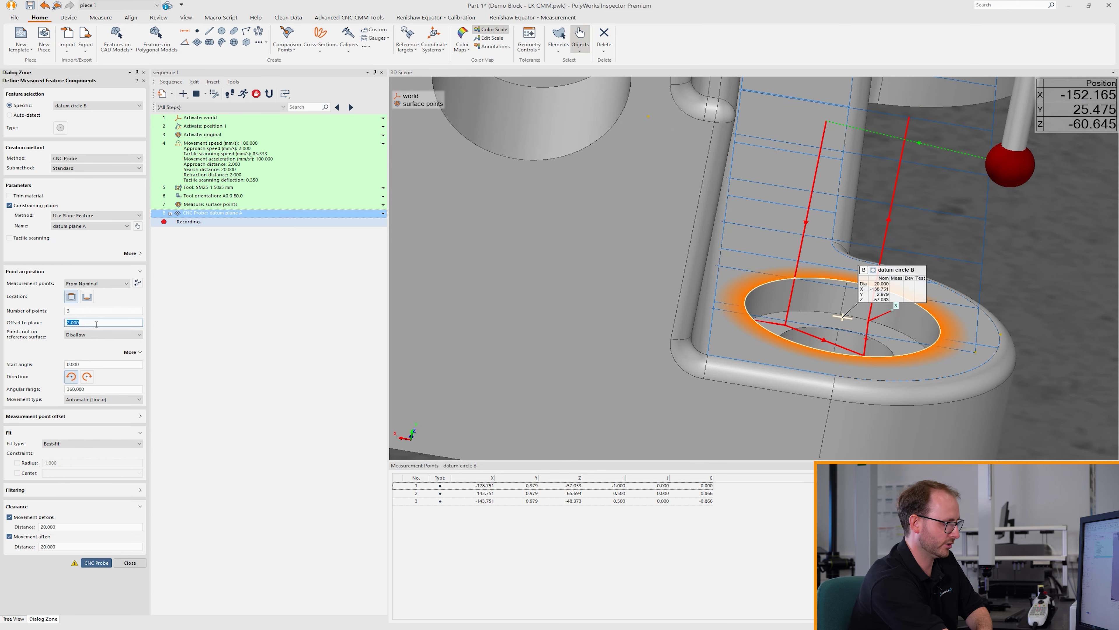
type("1.0")
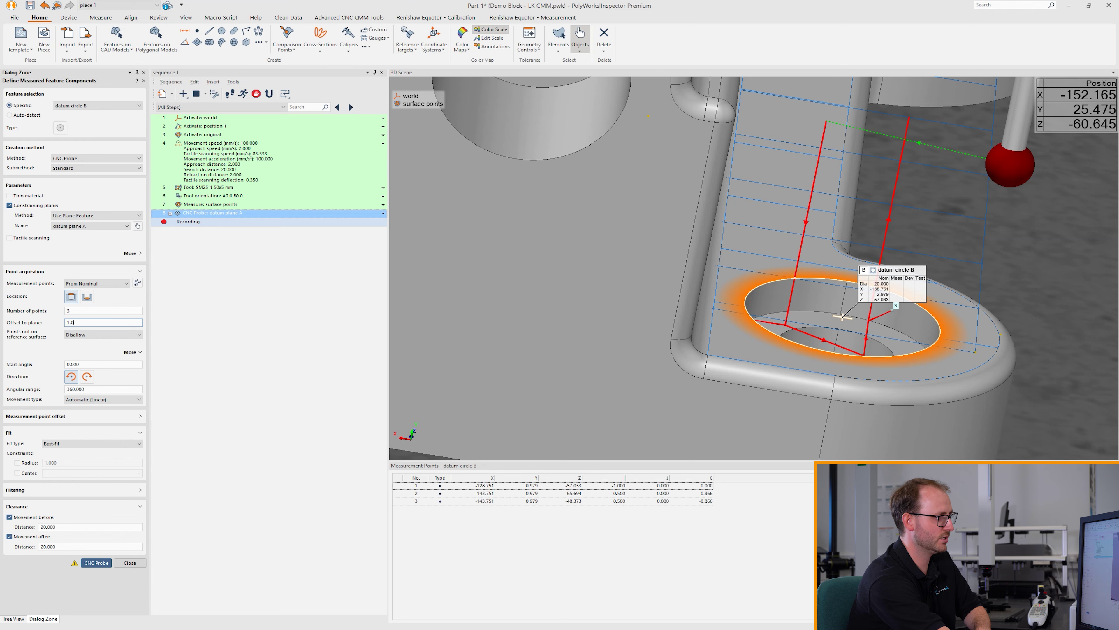
type("00")
left_click_drag(963, 310, 930, 301)
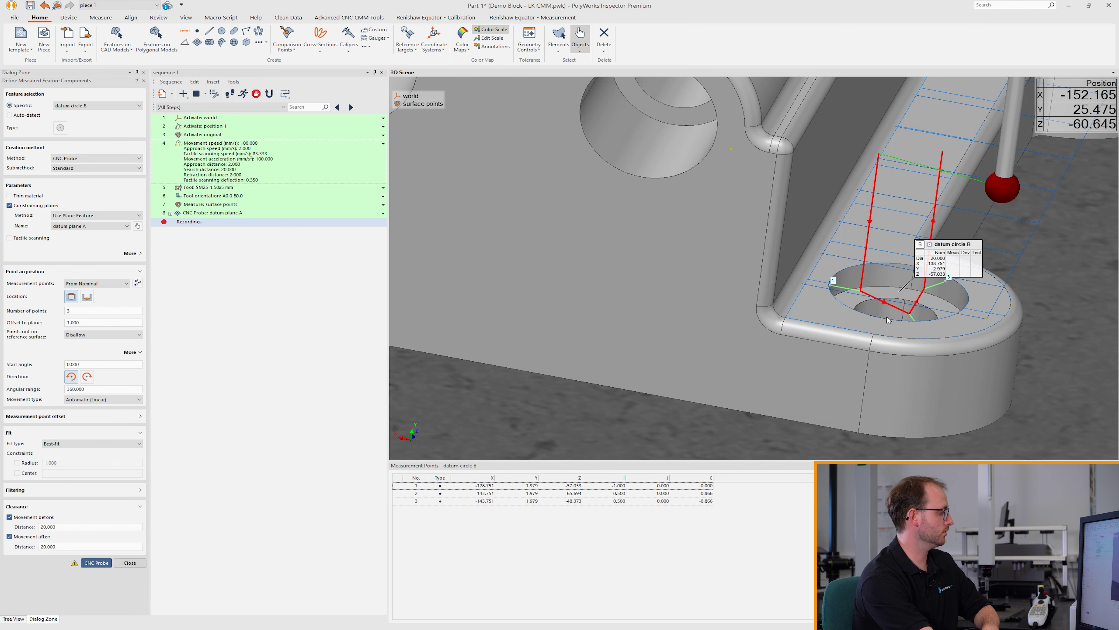
scroll(1008, 307, "up", 2)
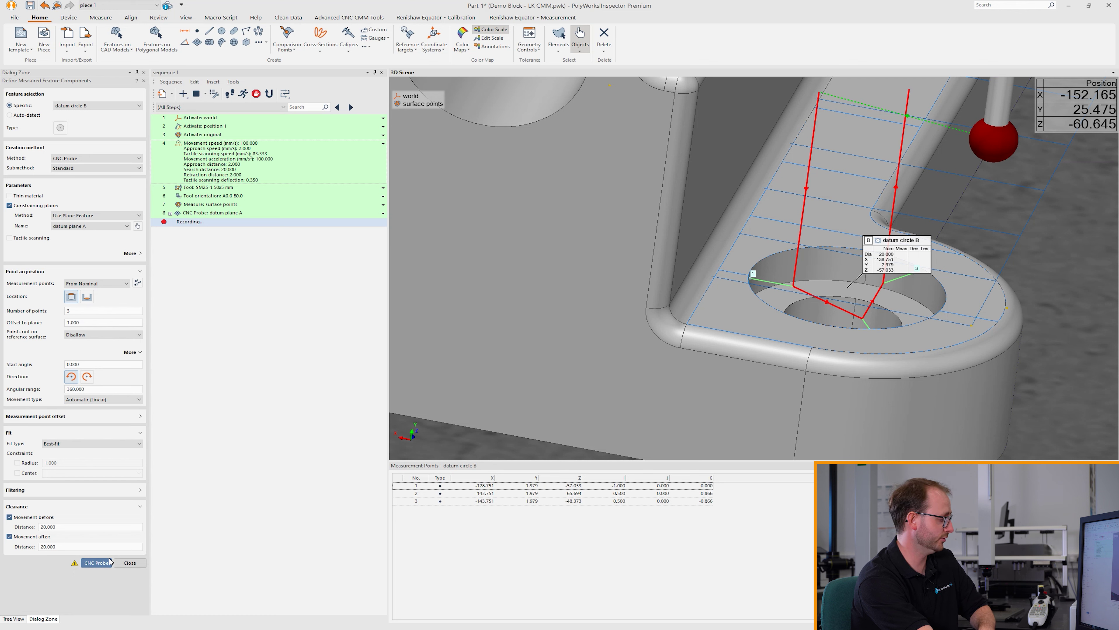
- Run the CNC probing of datum circle B, allow the machine to move, and proceed despite the potential collision at the hole
left_click(96, 562)
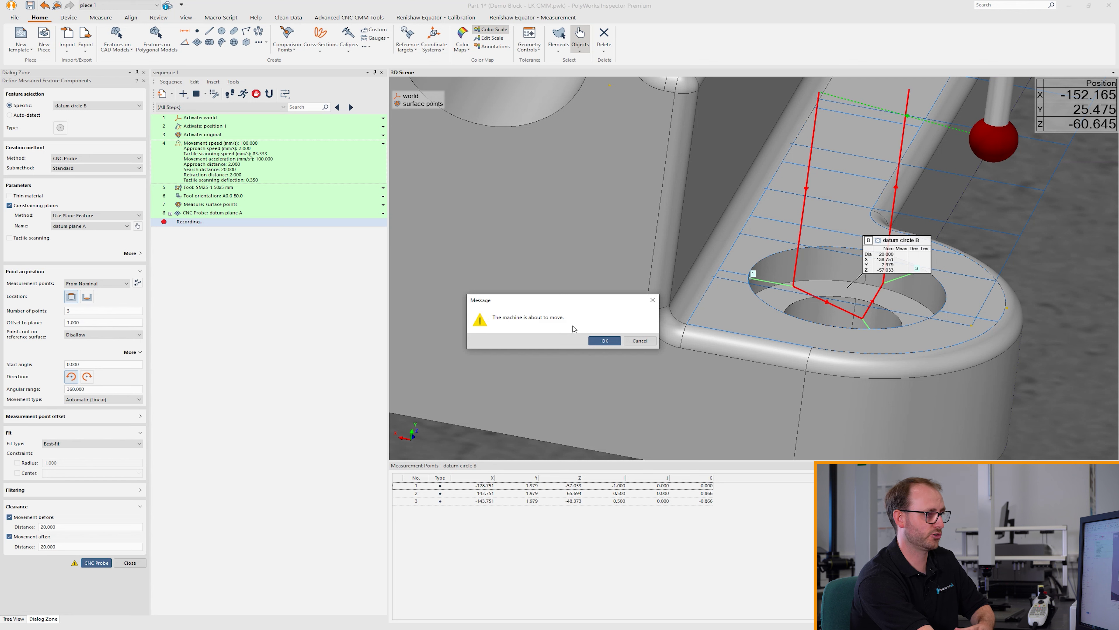
left_click(605, 341)
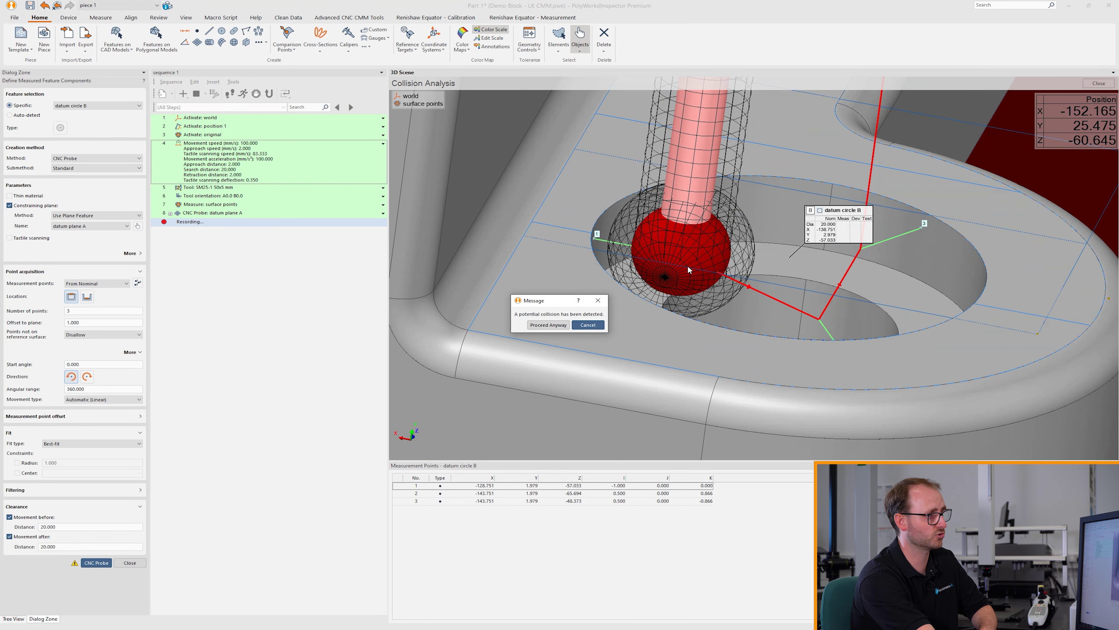
middle_click_drag(700, 182, 706, 204)
scroll(709, 201, "down", 7)
scroll(744, 220, "down", 6)
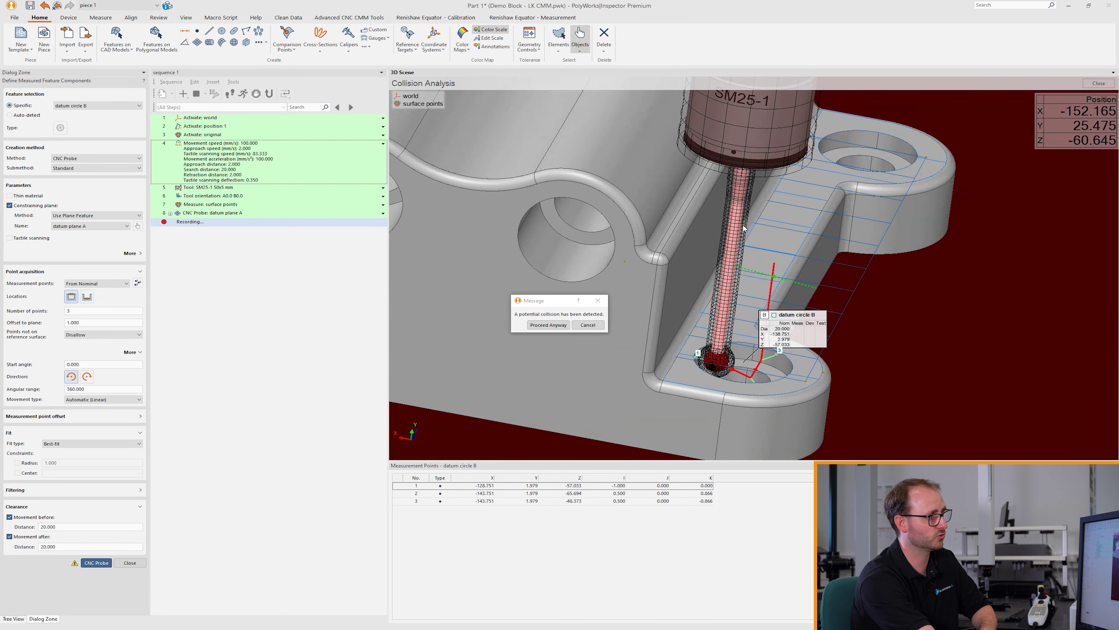
scroll(763, 309, "up", 8)
scroll(765, 320, "up", 3)
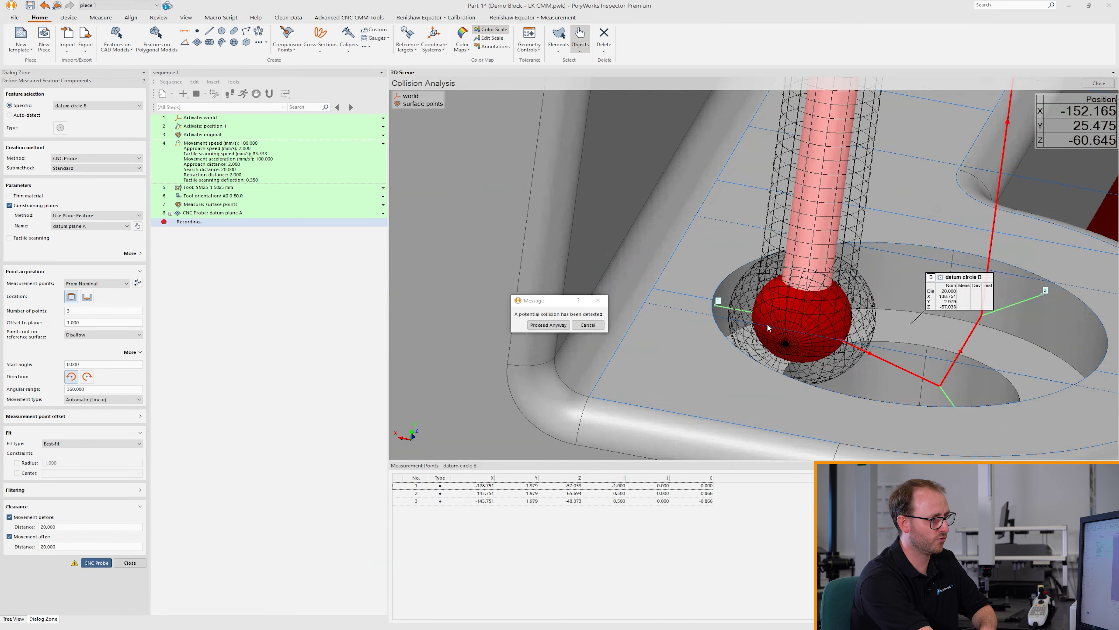
scroll(778, 349, "up", 4)
scroll(780, 349, "up", 5)
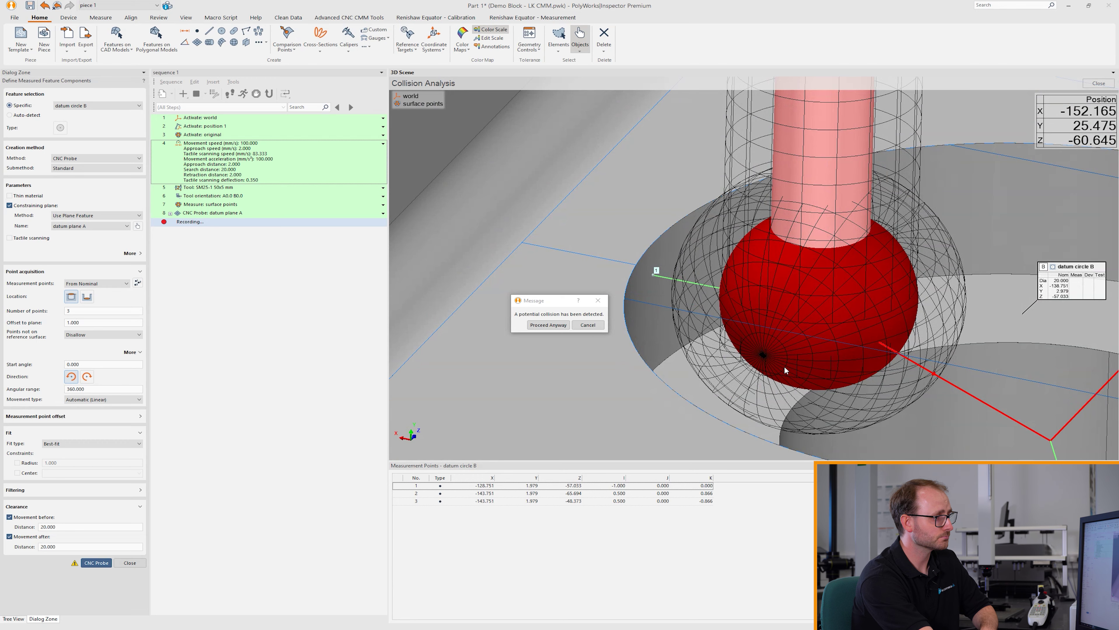
scroll(786, 358, "down", 2)
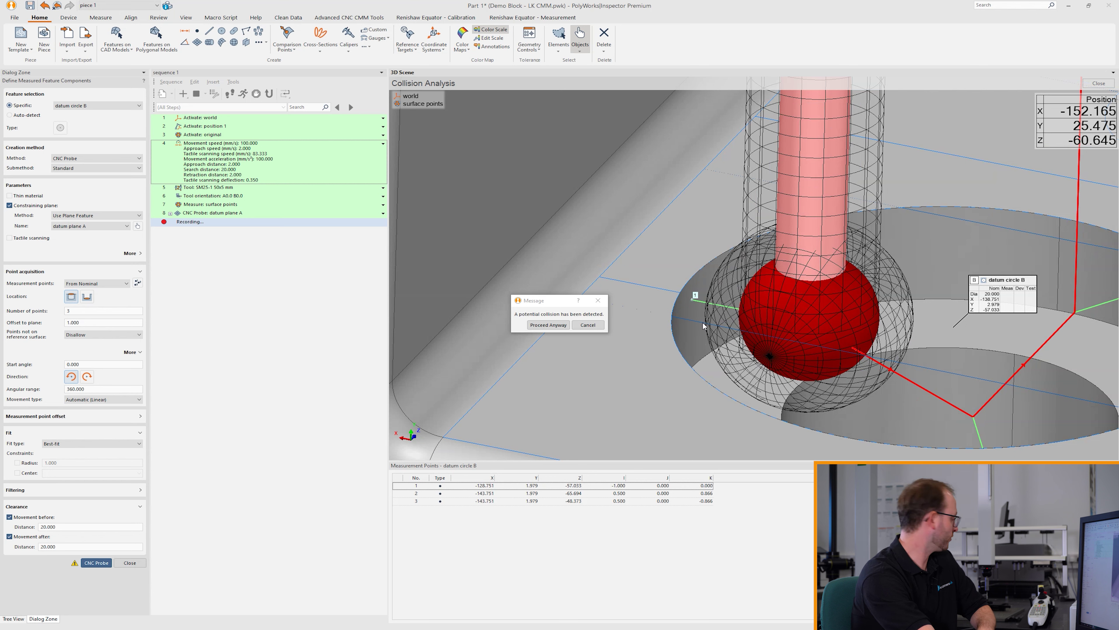
left_click(547, 325)
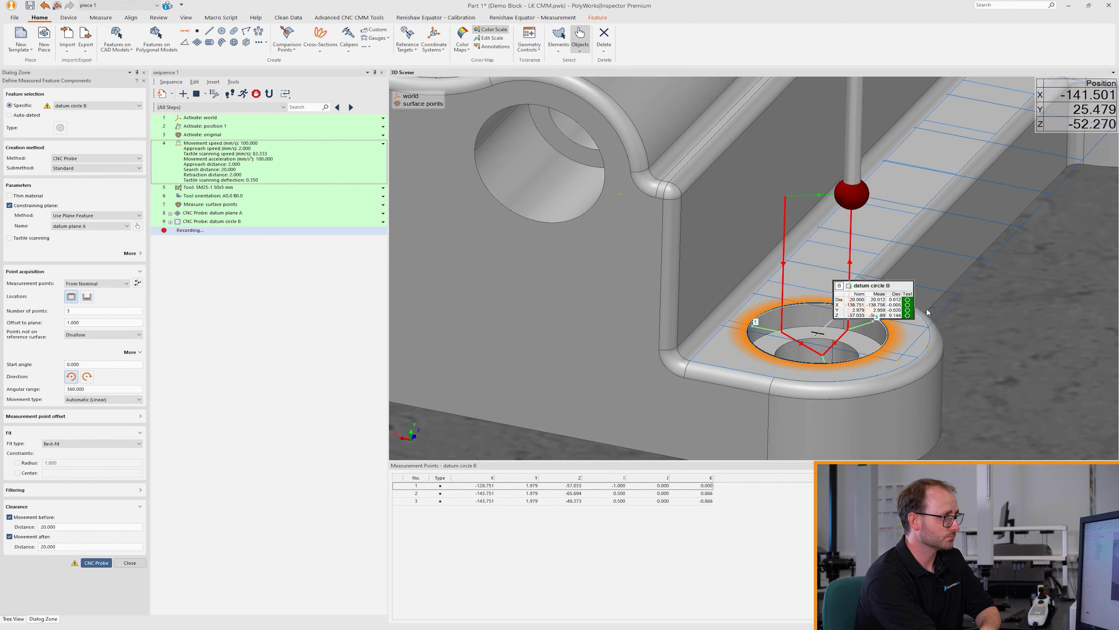
- Stop the sequence recording and set datum circle B's clearance distance for the movement after probing to 60.000
scroll(900, 346, "down", 3)
left_click_drag(900, 347, 897, 347)
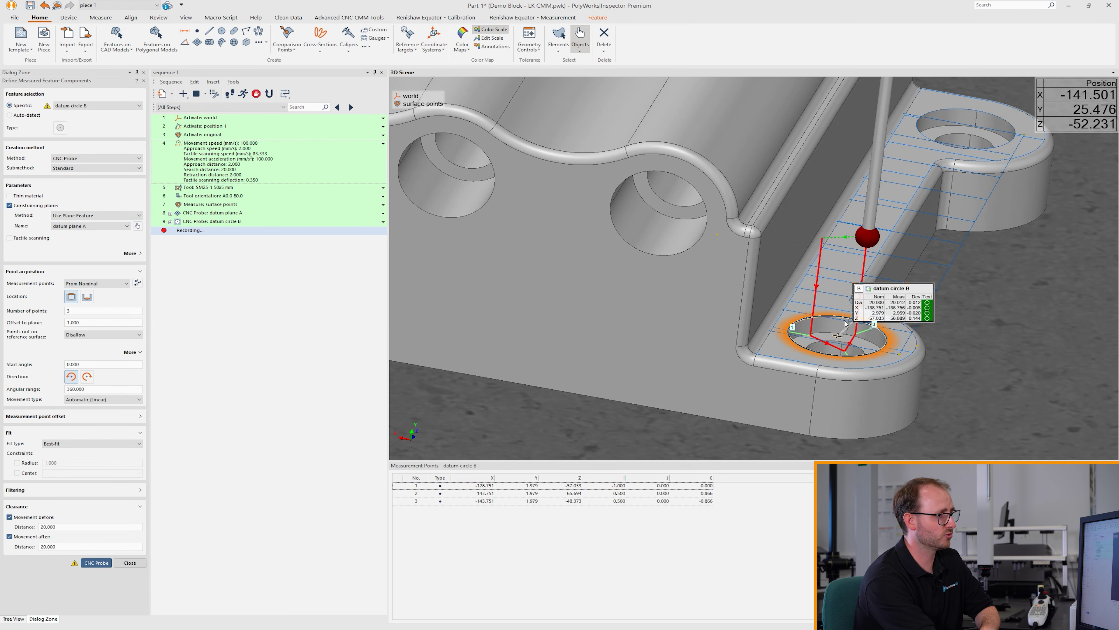
scroll(809, 315, "down", 5)
middle_click_drag(702, 301, 749, 318)
left_click_drag(741, 319, 746, 320)
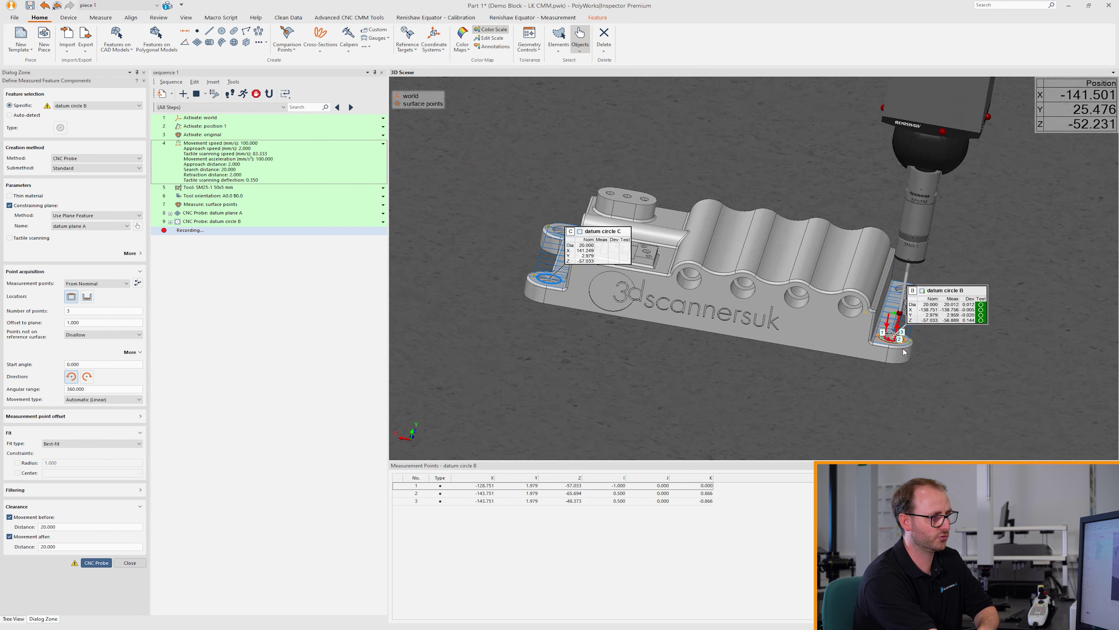
scroll(903, 351, "up", 10)
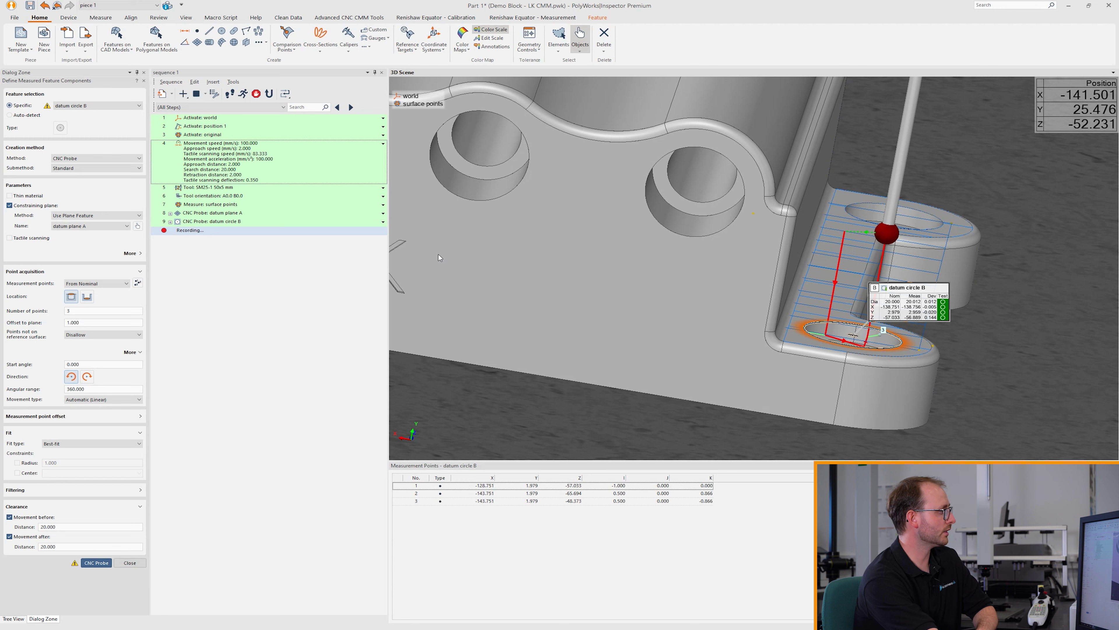
left_click(196, 94)
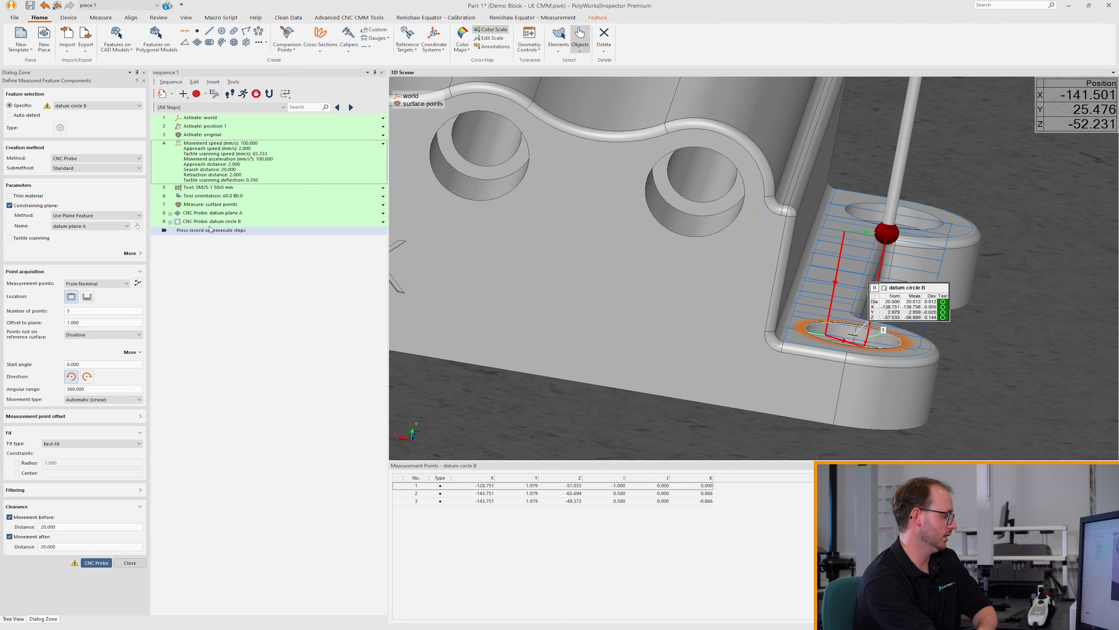
scroll(736, 307, "down", 4)
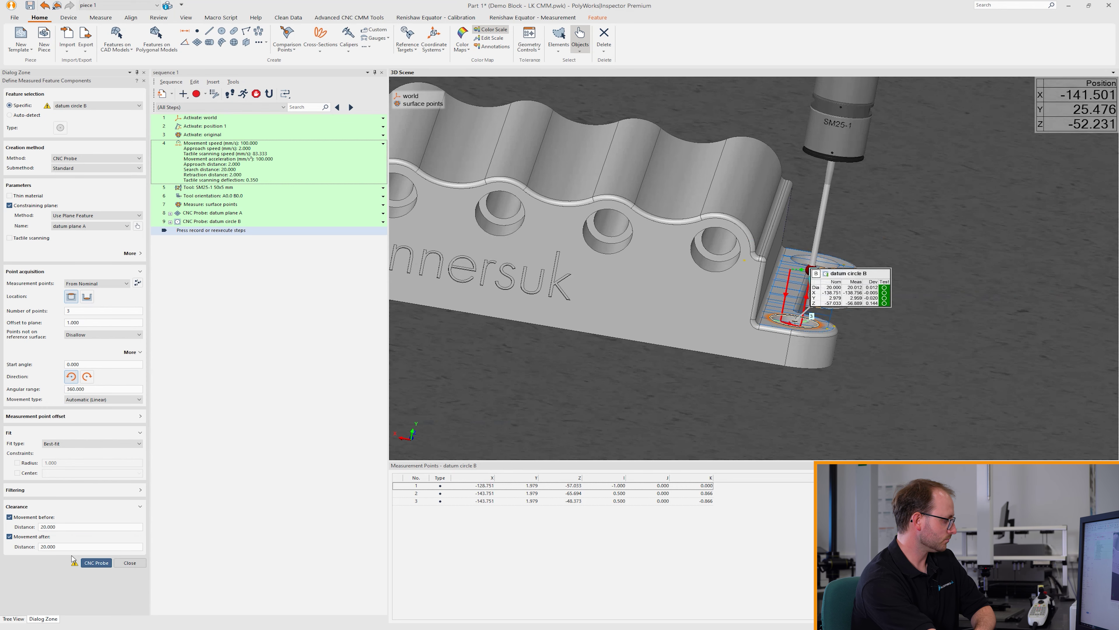
double_click(40, 547)
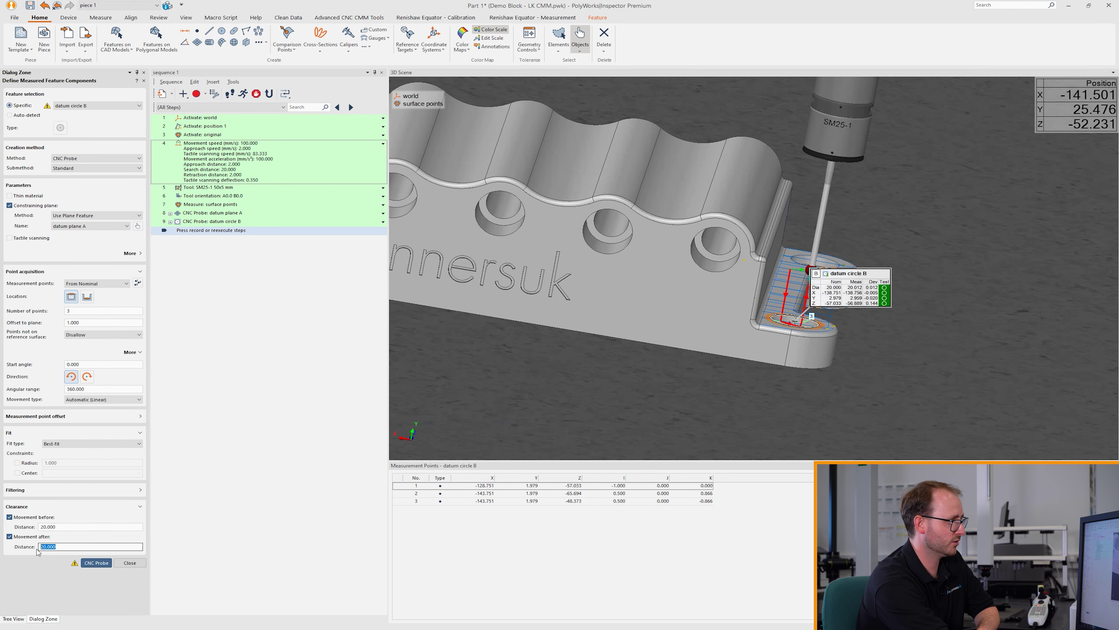
type("6")
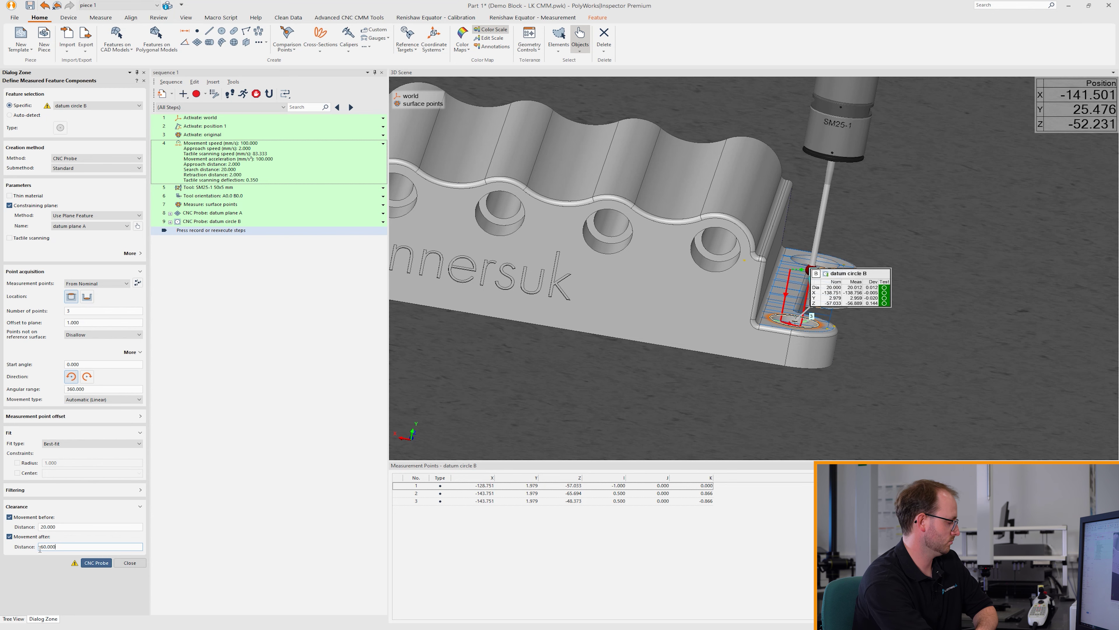
- Rerun the CNC probing of datum circle B with the collision alert overridden, and close the measurement definition once it is probed
middle_click_drag(728, 269, 701, 282)
scroll(820, 326, "up", 4)
middle_click_drag(823, 327, 810, 336)
scroll(811, 324, "down", 2)
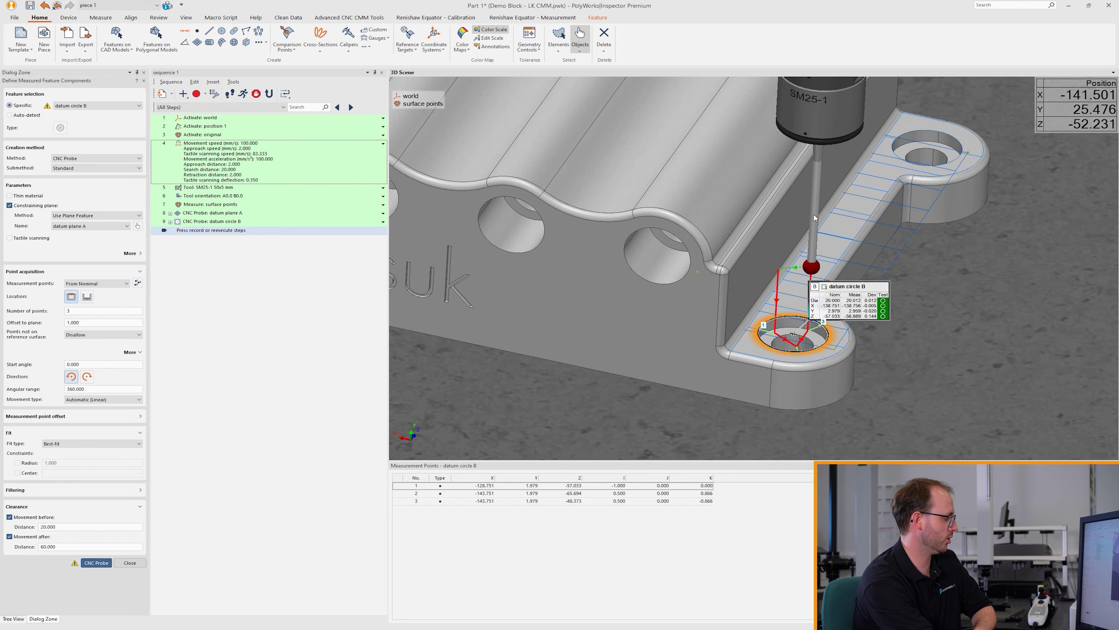
scroll(767, 286, "down", 2)
left_click(83, 563)
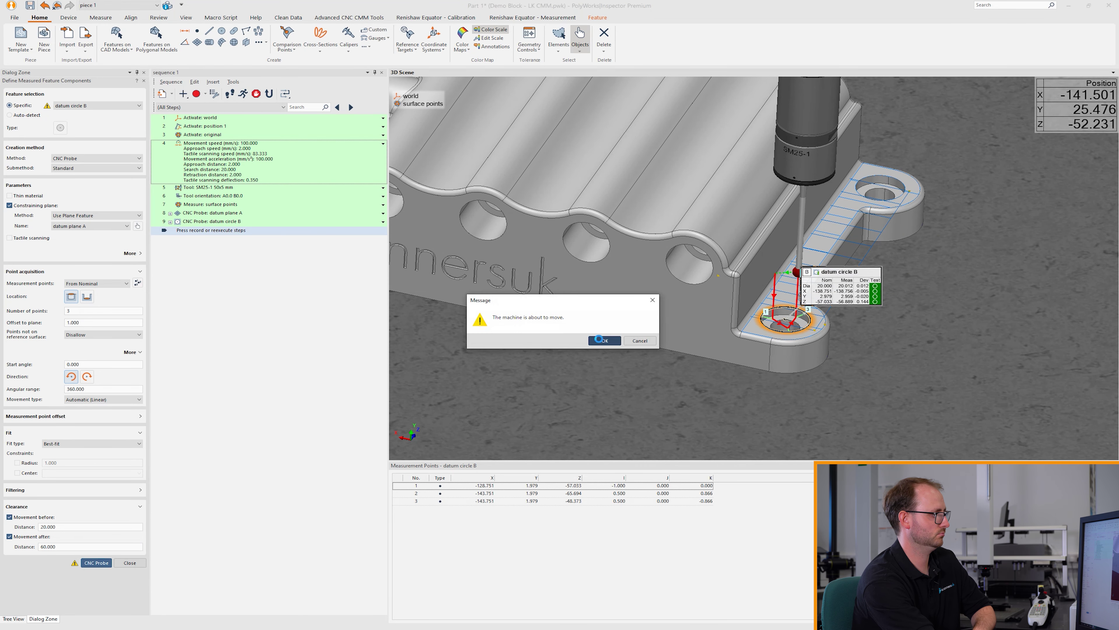
left_click(602, 340)
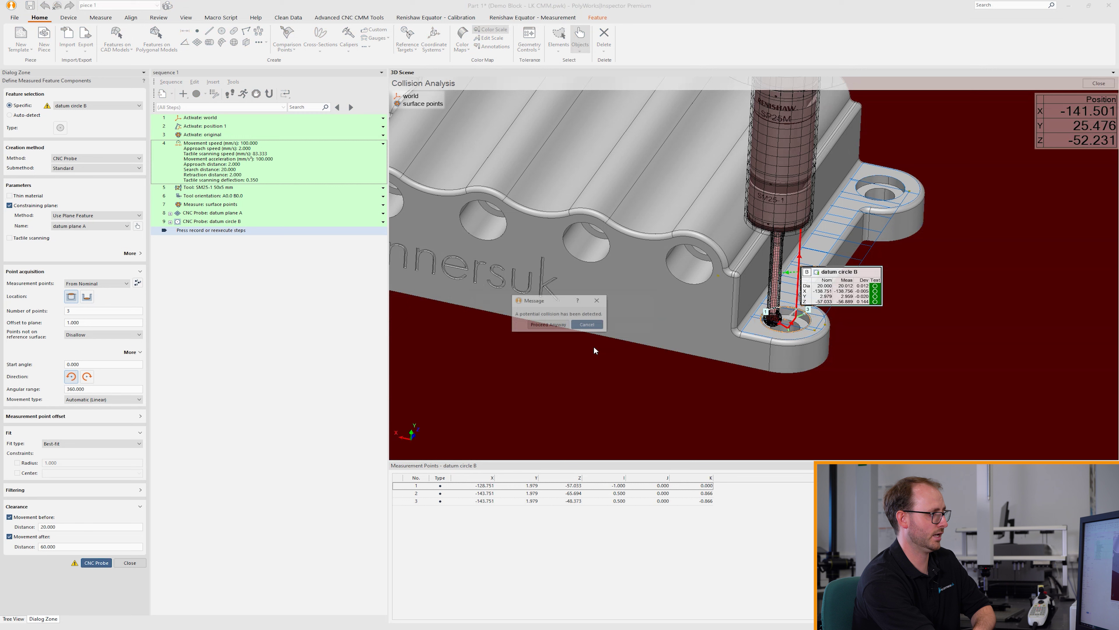
left_click(556, 326)
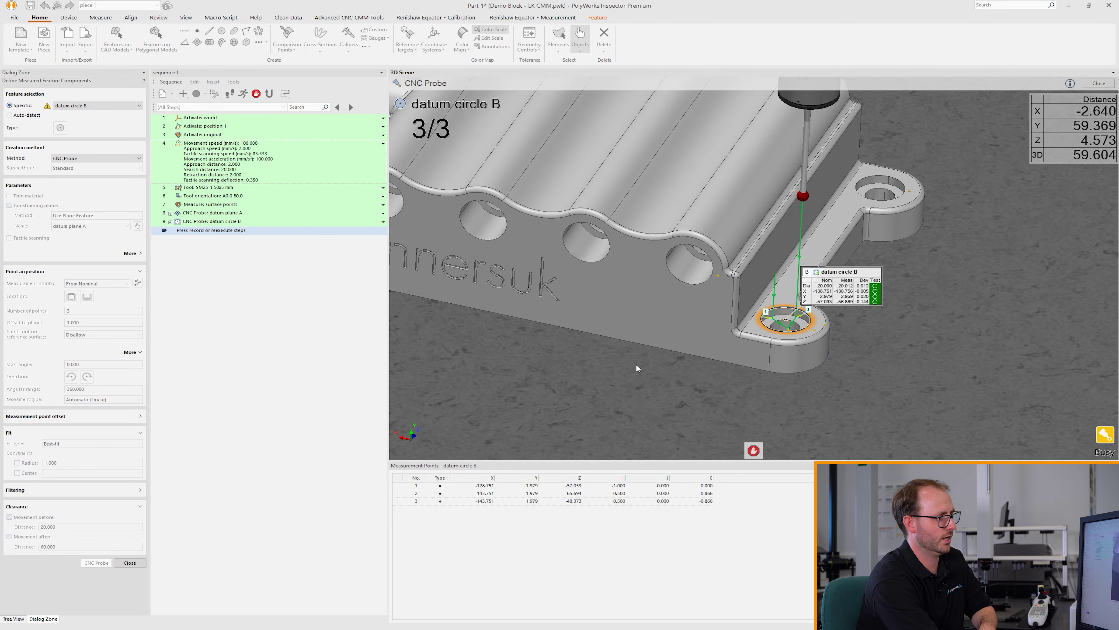
left_click_drag(786, 299, 413, 260)
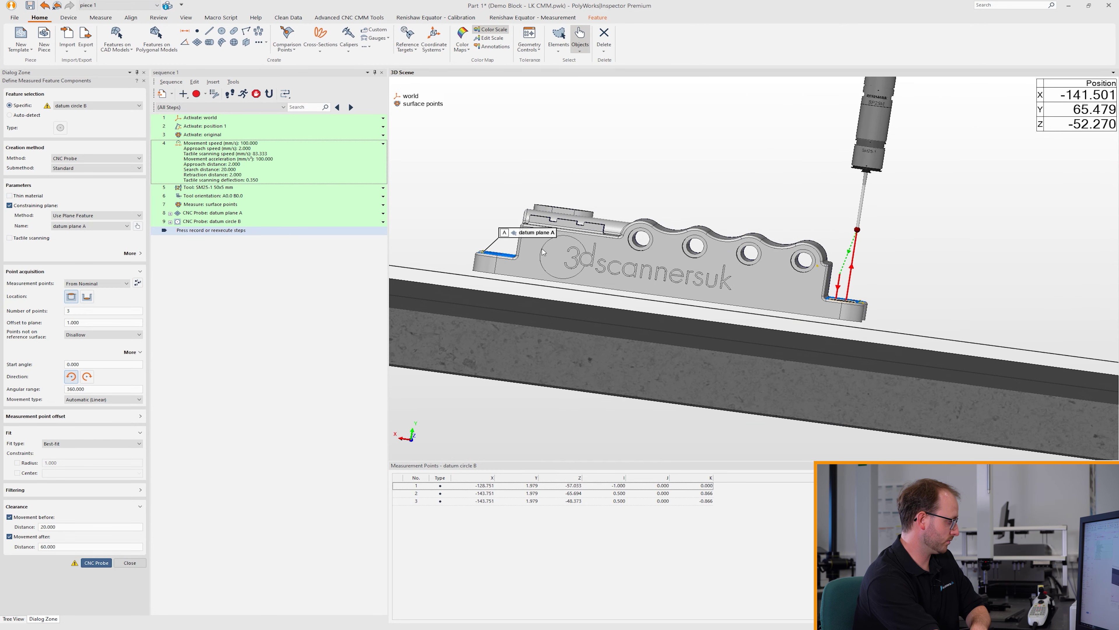
left_click(124, 563)
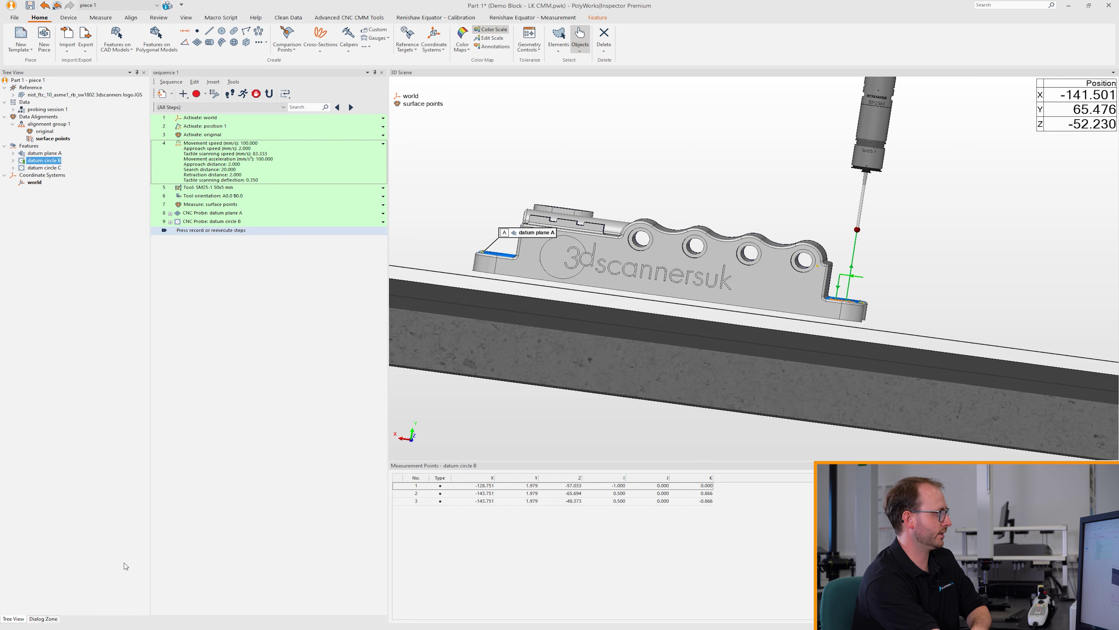
- Resume recording the sequence and start a CNC probe measurement definition for datum circle C
left_click(197, 93)
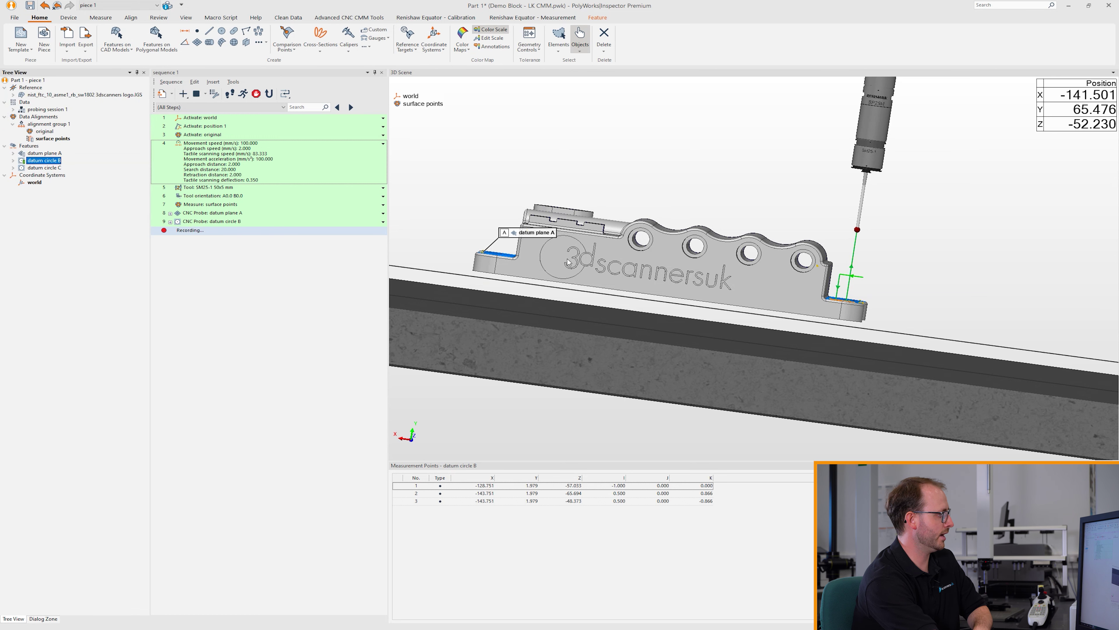
right_click(53, 169)
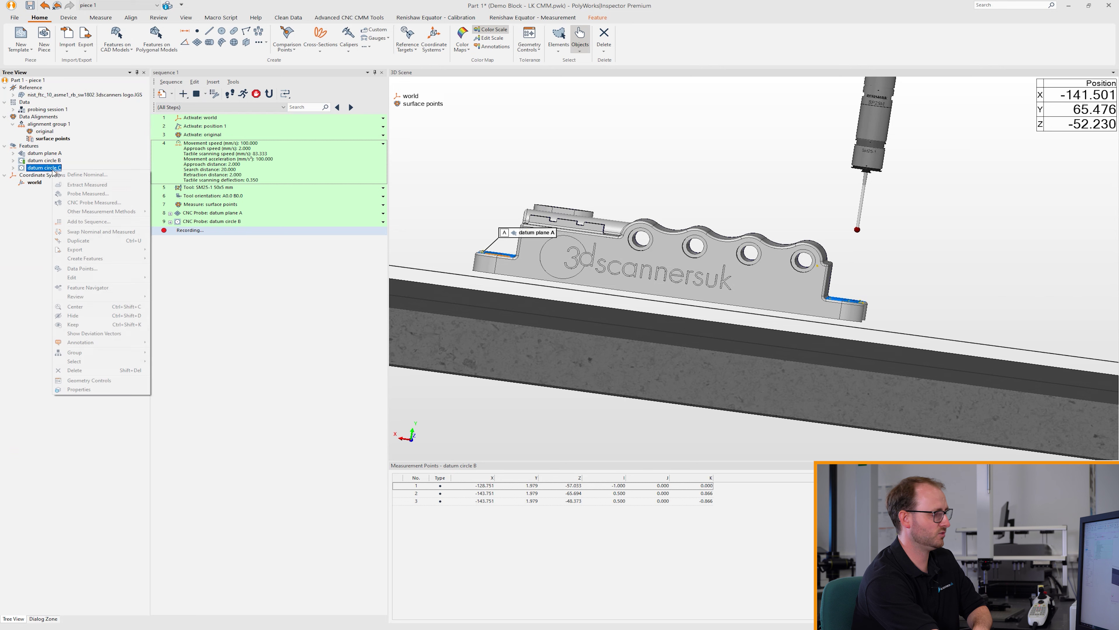
left_click(84, 204)
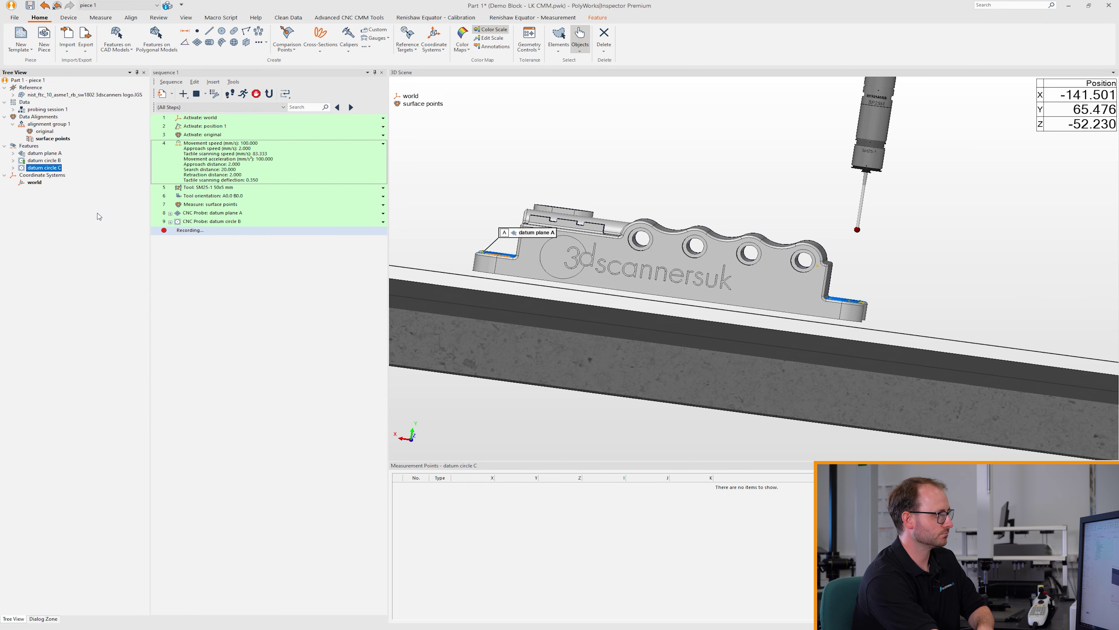
left_click_drag(737, 265, 830, 234)
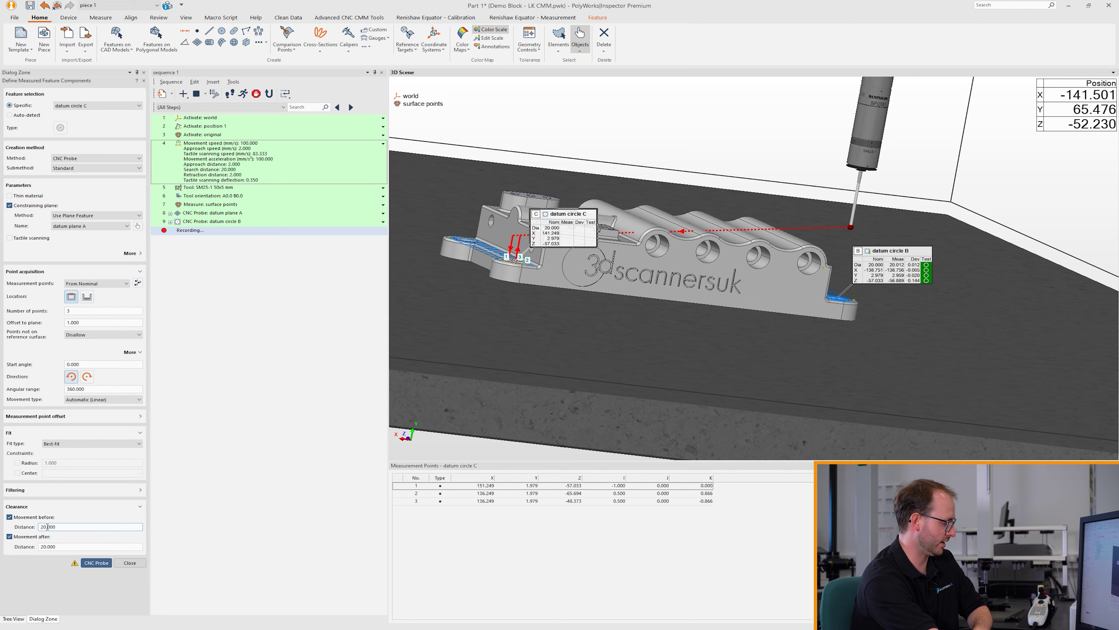
- Set datum circle C's clearance distance for the movement before probing to 60.000
left_click_drag(66, 527, 17, 531)
type("60")
key("Return")
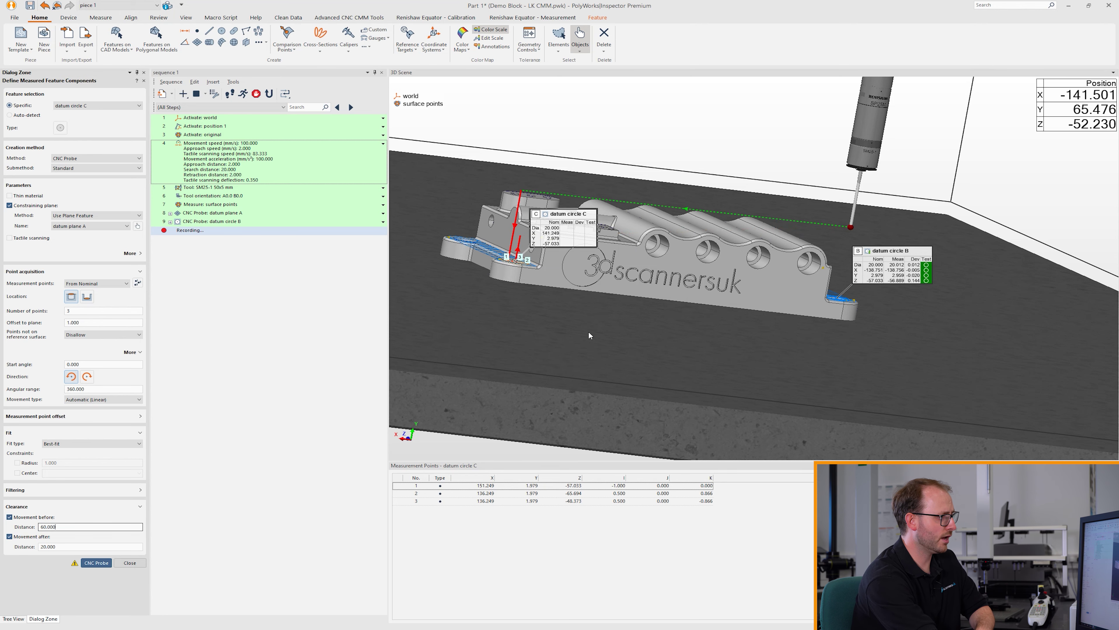
- Set the number of measurement points on datum circle C to 4
scroll(511, 260, "up", 5)
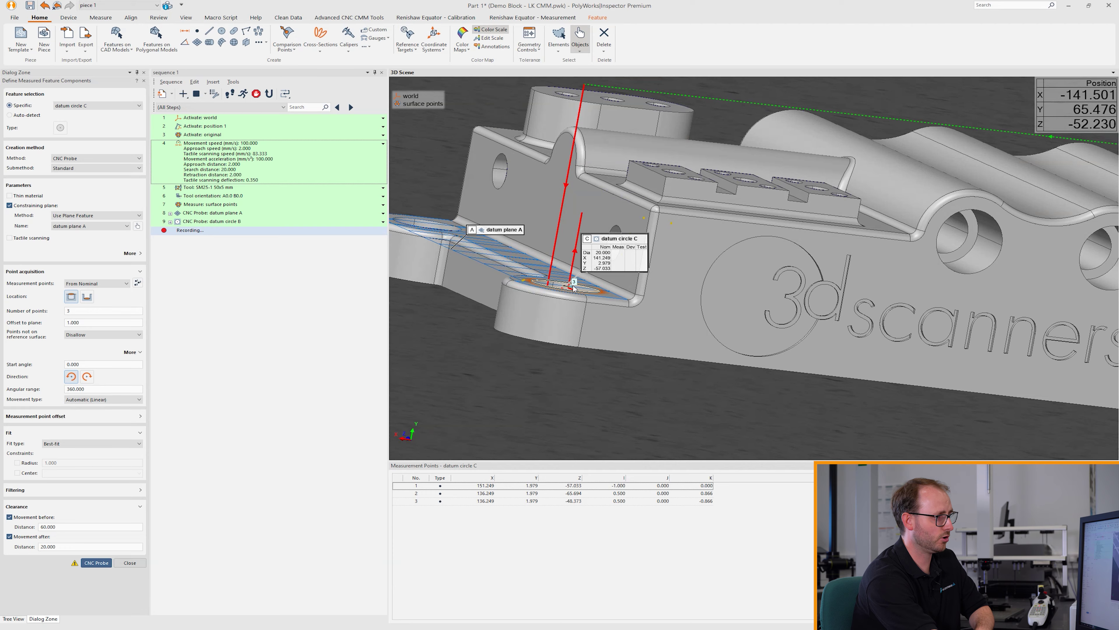
scroll(577, 303, "up", 5)
middle_click_drag(592, 308, 620, 301)
left_click_drag(83, 312, 61, 314)
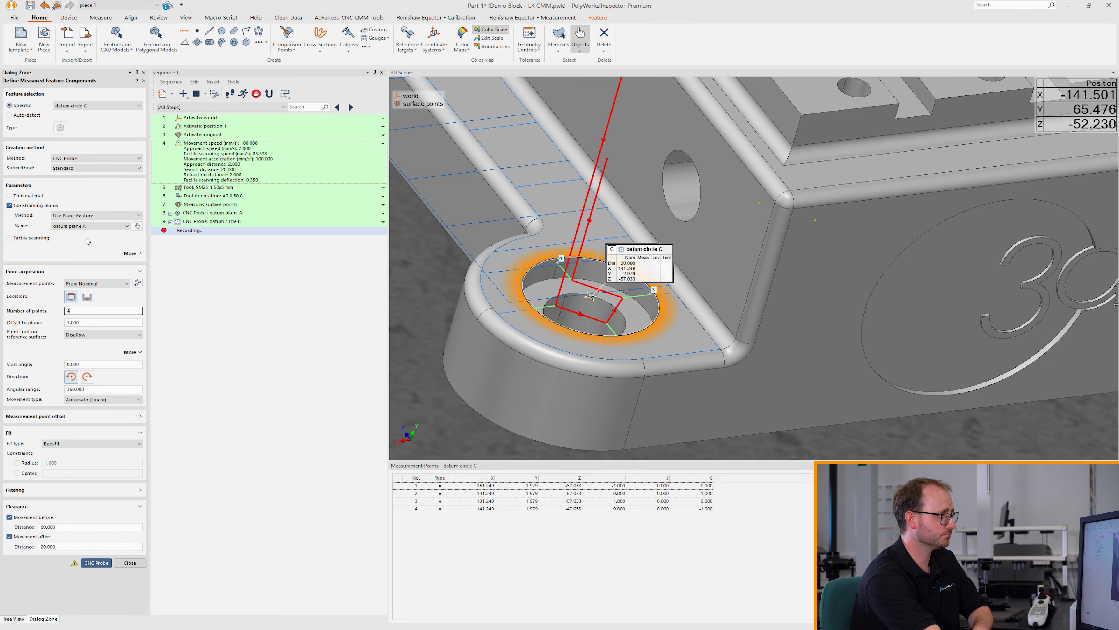
- Run the CNC probing of datum circle C, allow the machine to move, and proceed despite the potential collision at the hole
left_click_drag(695, 344, 705, 298)
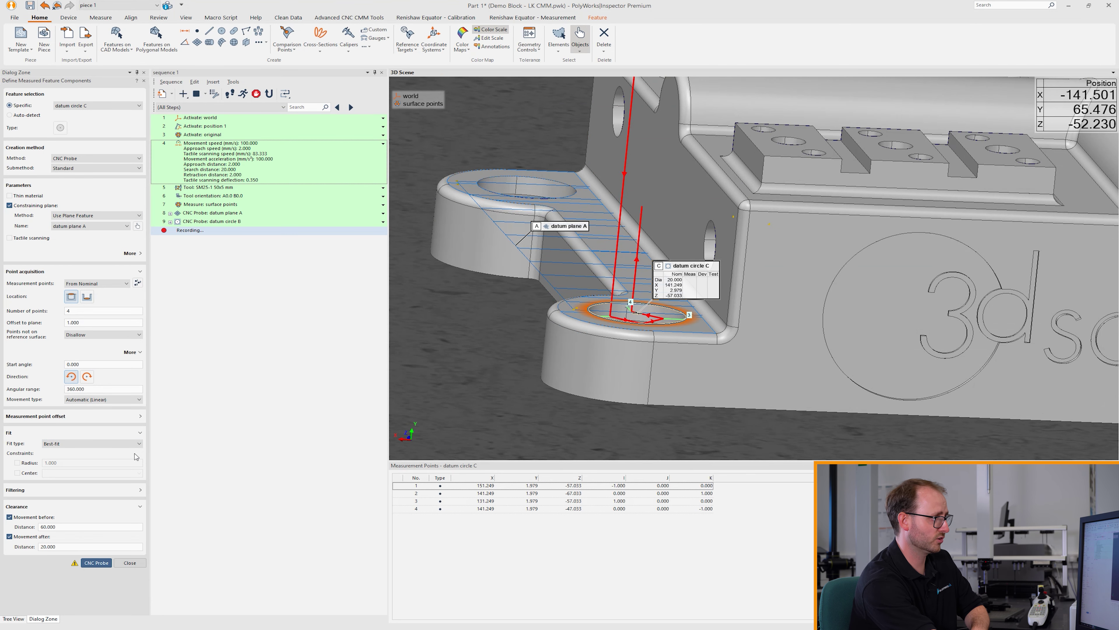
scroll(618, 359, "down", 5)
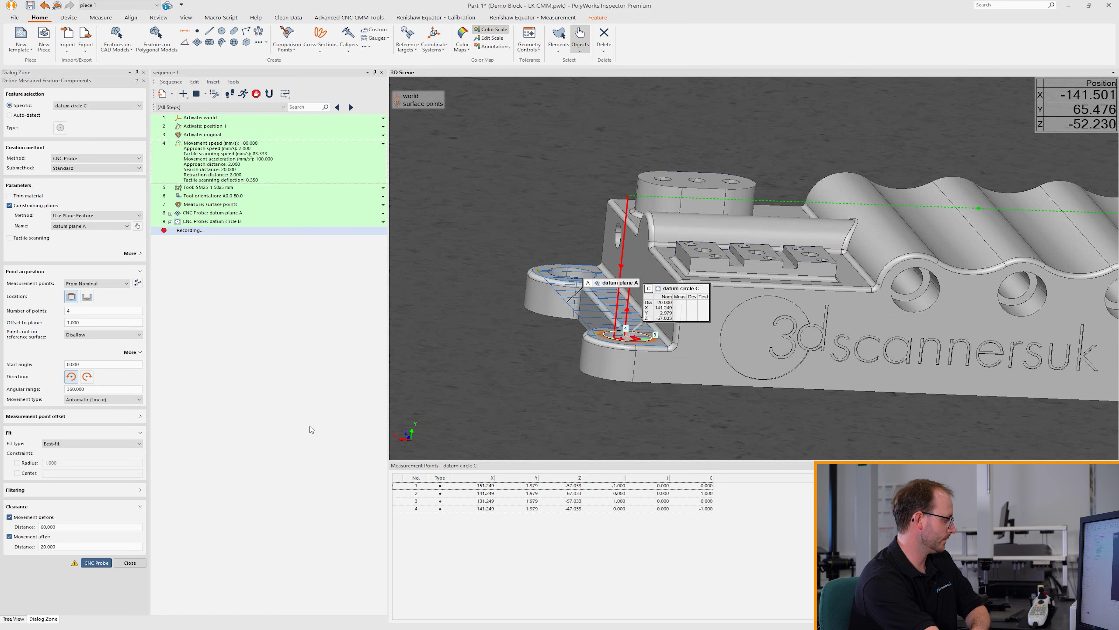
left_click(96, 563)
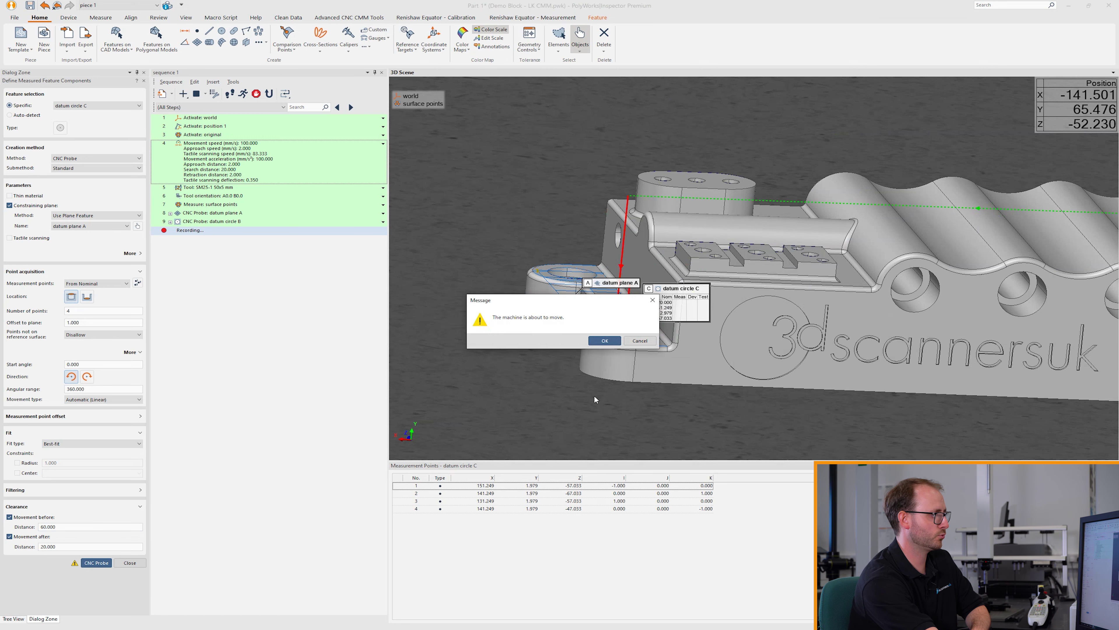
left_click(608, 341)
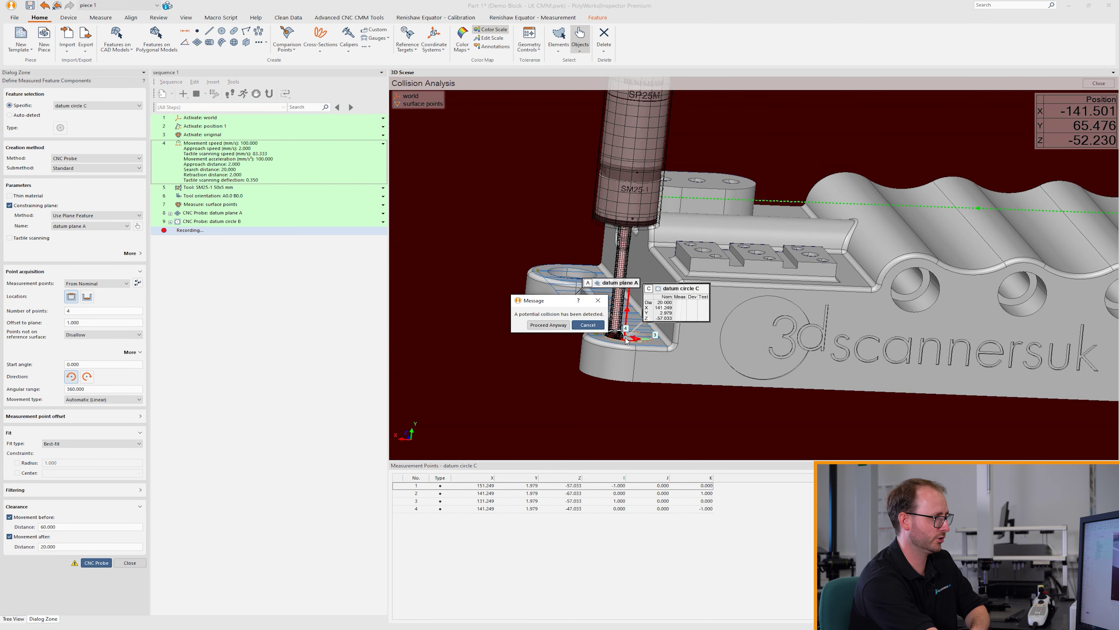
scroll(617, 338, "up", 5)
scroll(674, 351, "up", 4)
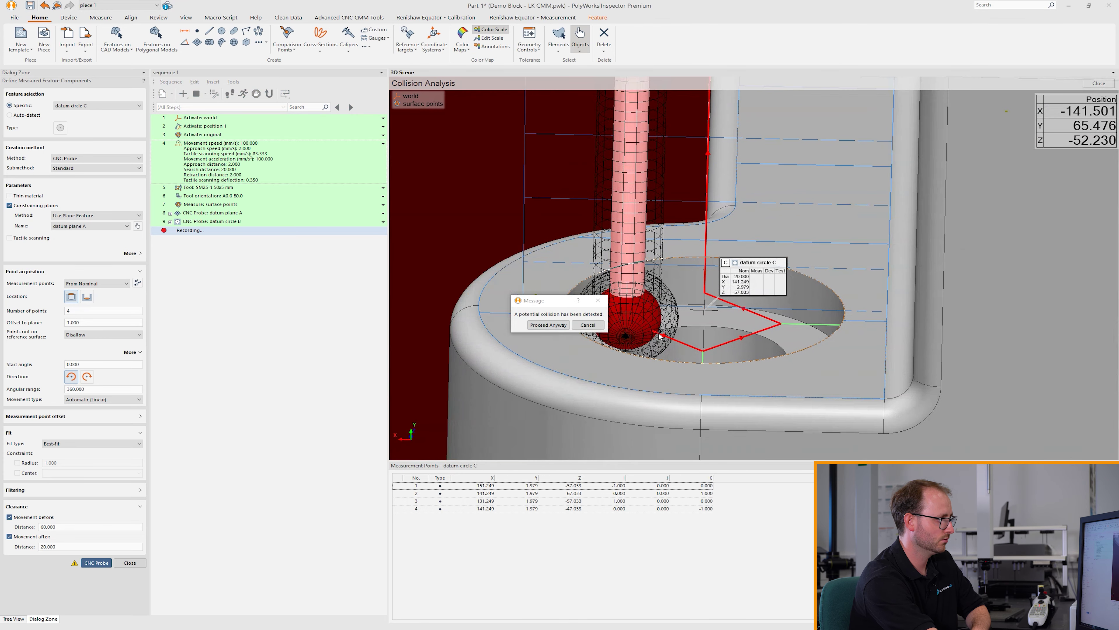
scroll(693, 349, "down", 3)
scroll(695, 352, "up", 4)
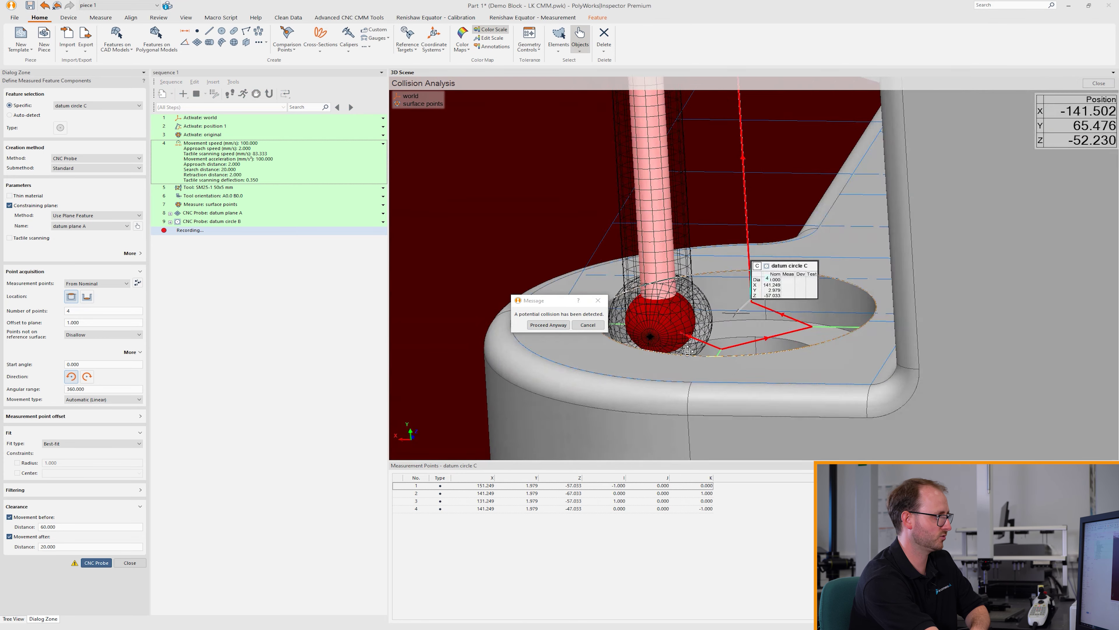
left_click(548, 324)
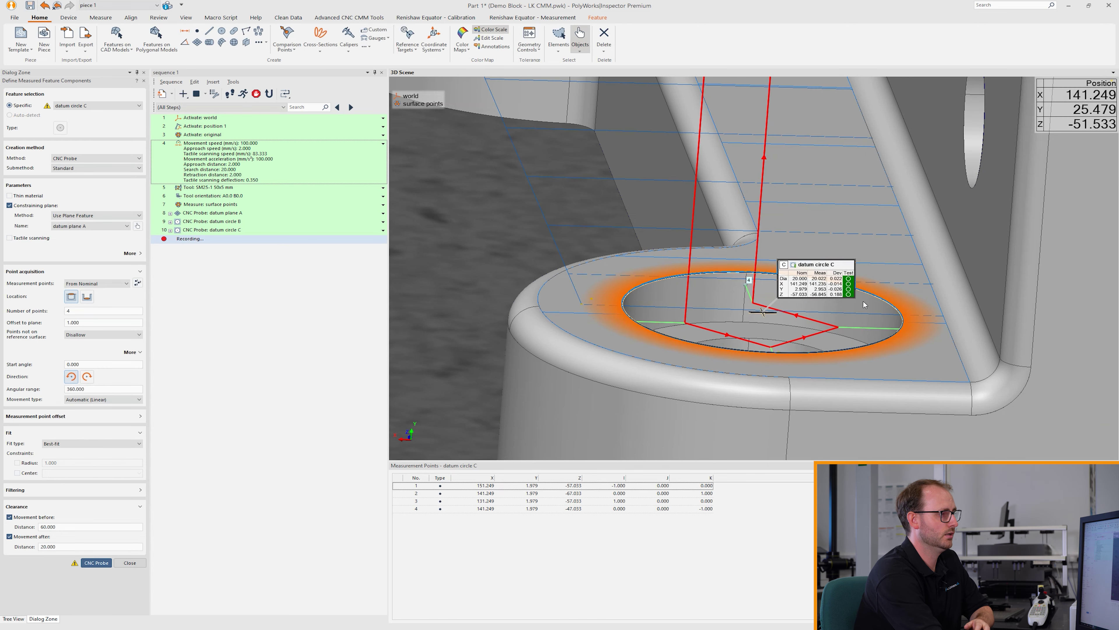
scroll(864, 305, "down", 5)
left_click_drag(881, 313, 947, 265)
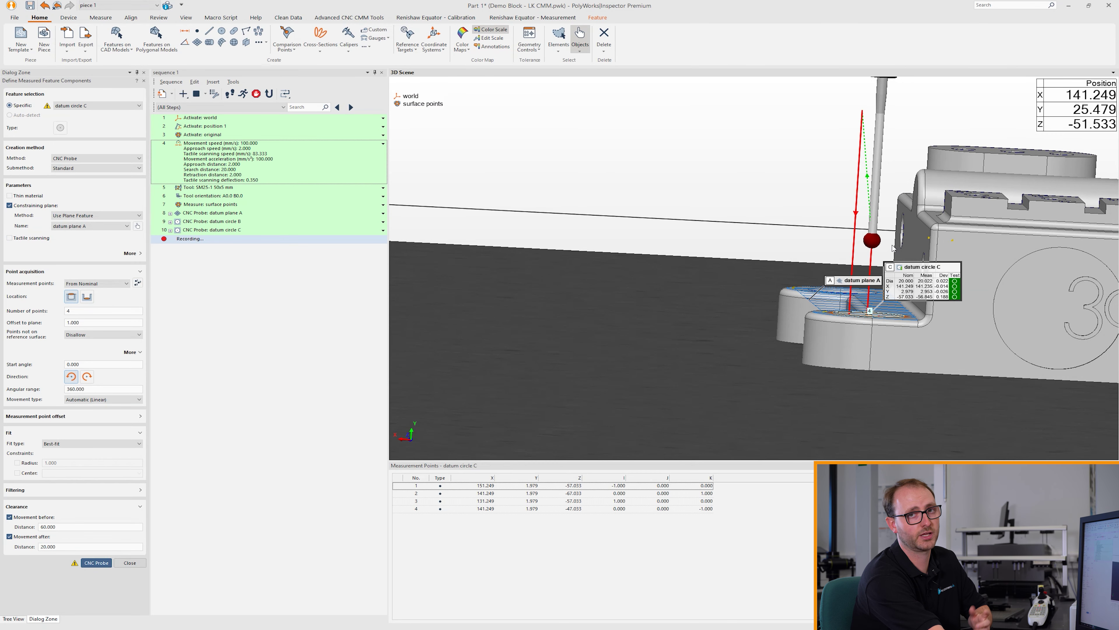
- Review the probed path around datum circle C and close its measurement definition
left_click_drag(893, 248, 695, 251)
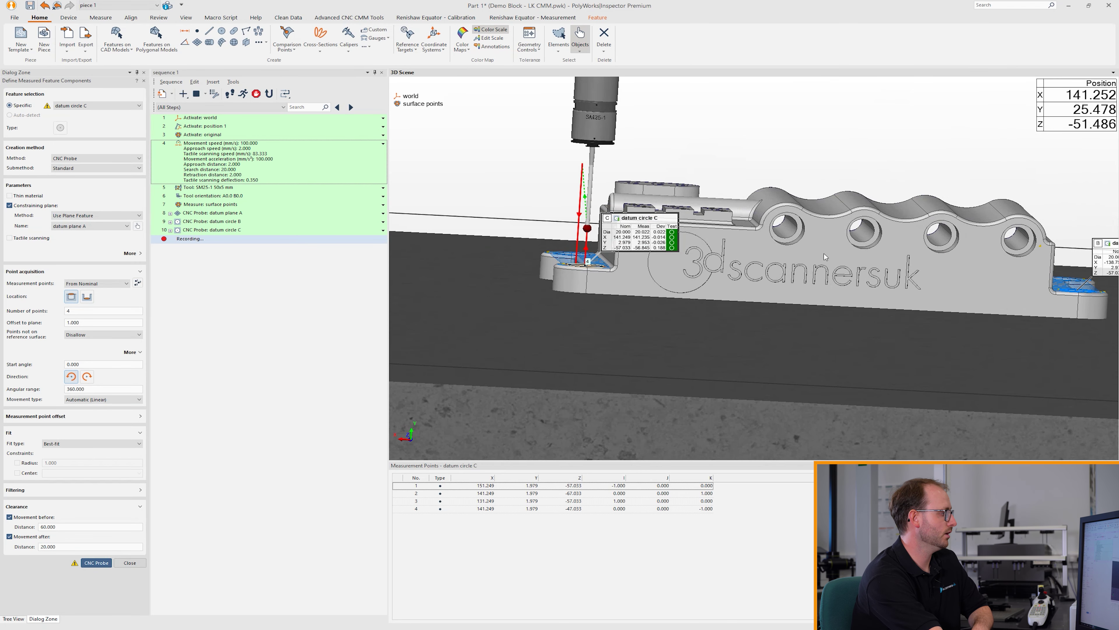
middle_click_drag(824, 253, 794, 260)
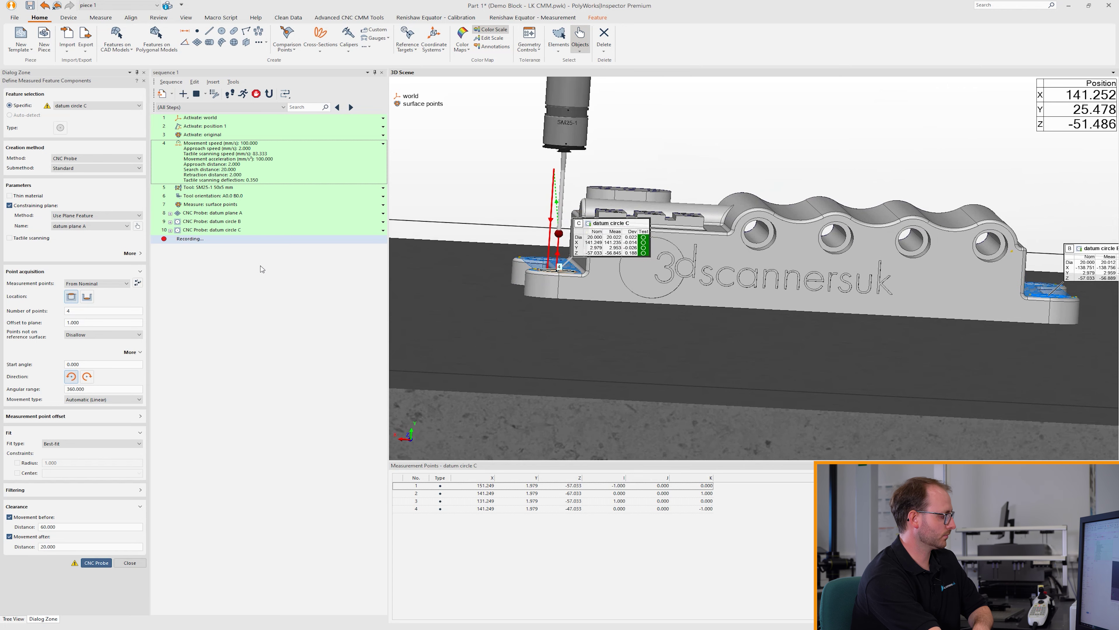
left_click(129, 563)
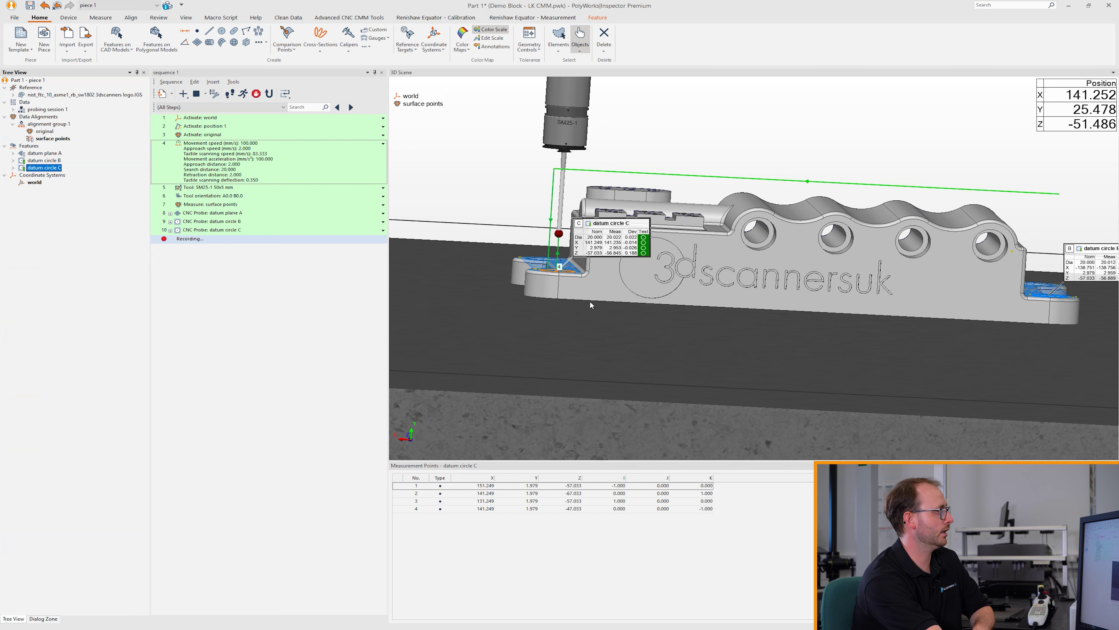
- Create a datum reference frame with A as the first, B as the second and C as the third datum feature
left_click(130, 18)
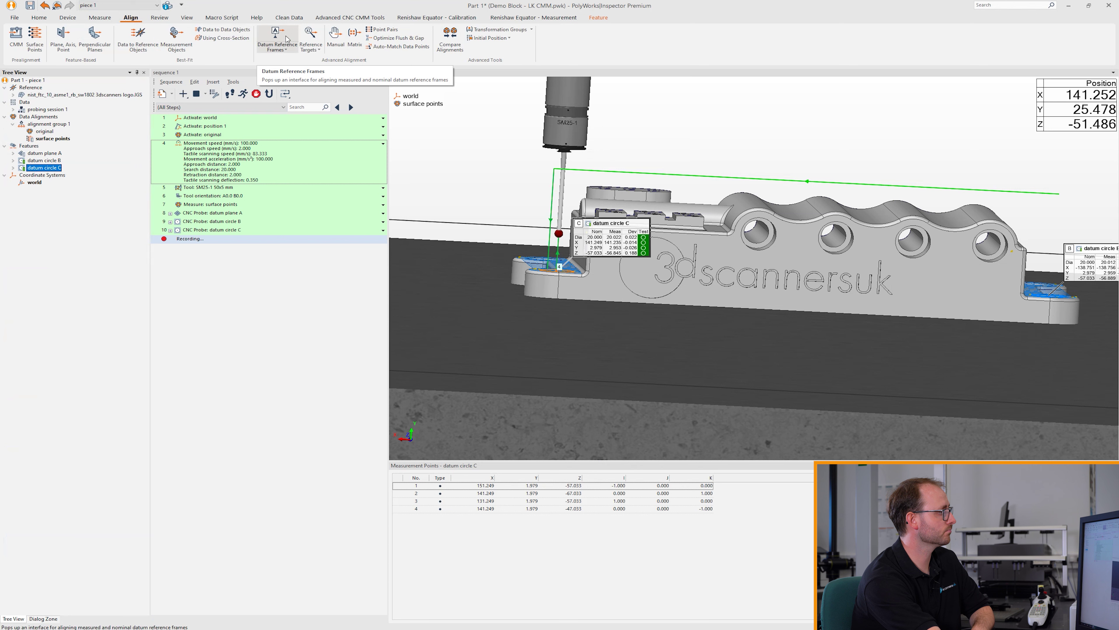
left_click(286, 48)
left_click(297, 60)
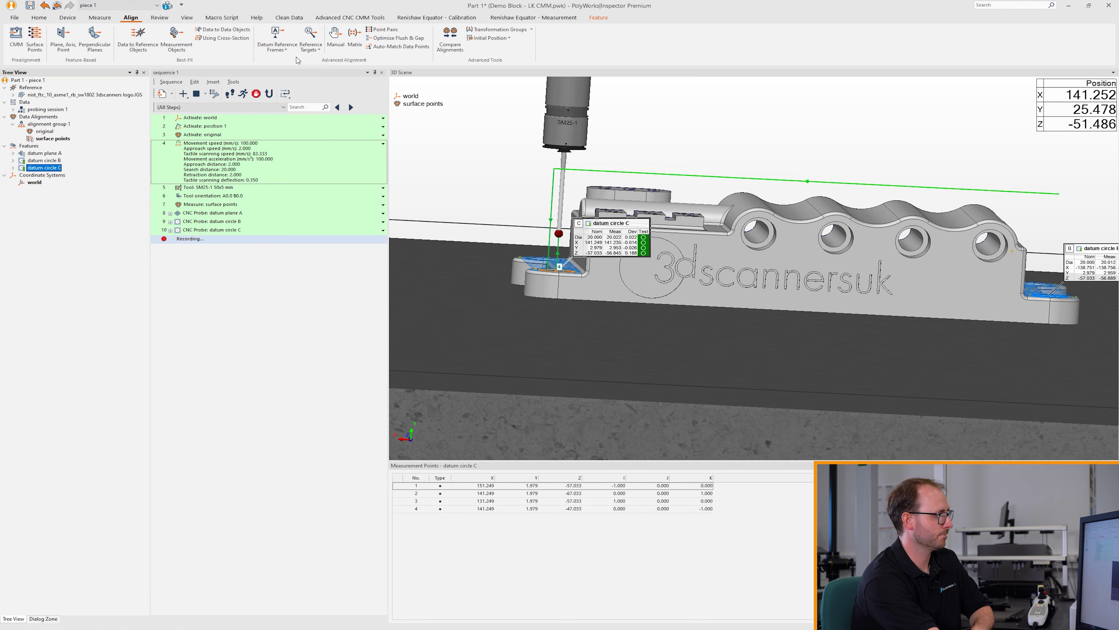
left_click(545, 355)
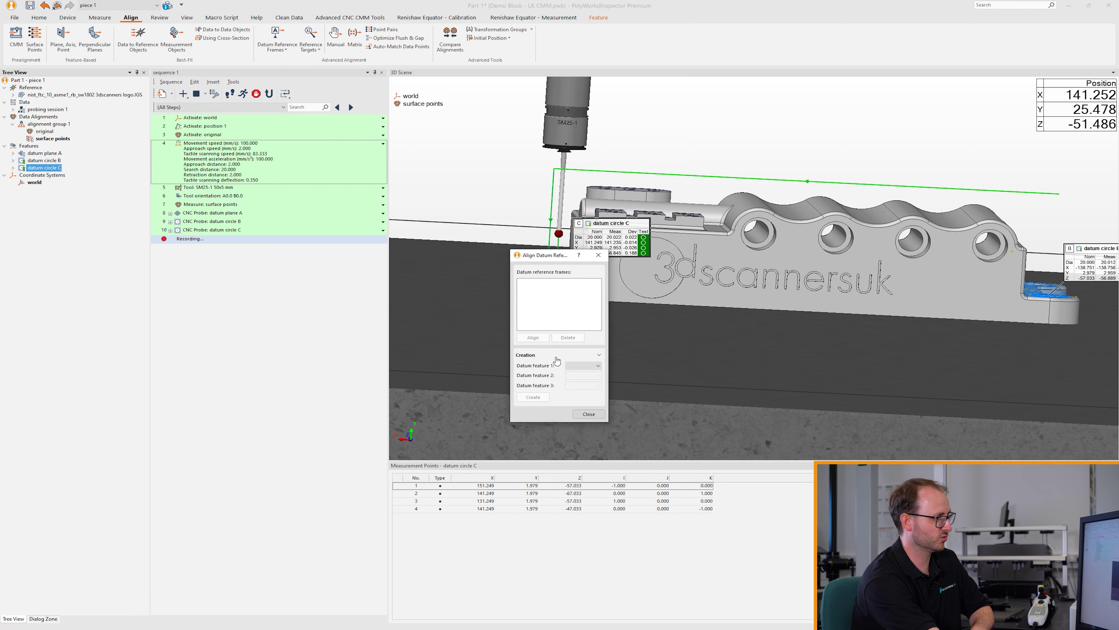
left_click(581, 365)
left_click(580, 383)
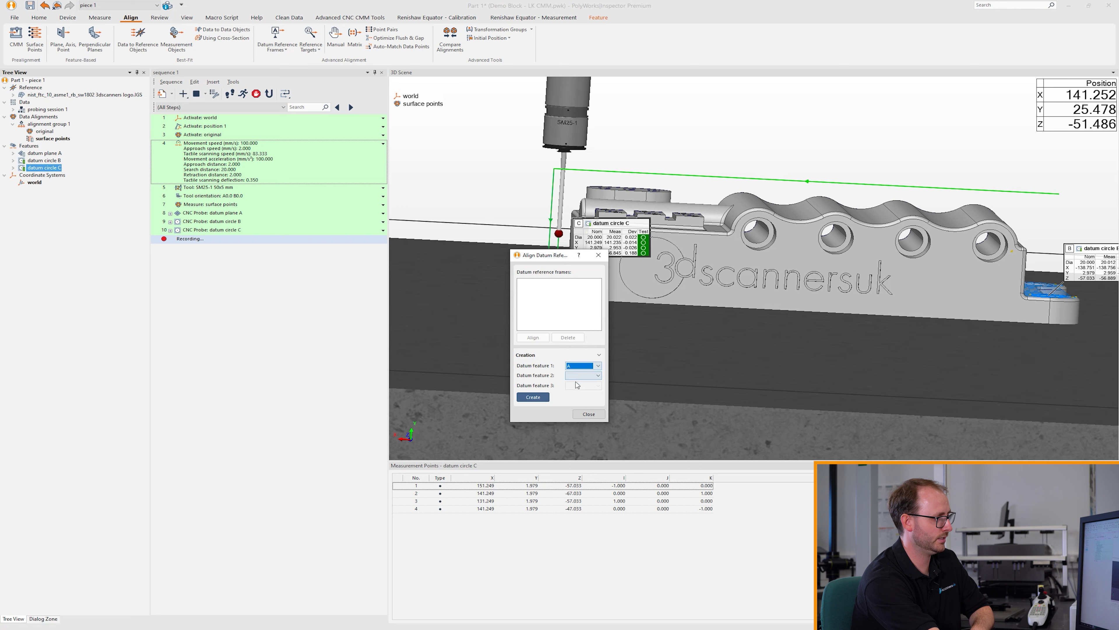
left_click(581, 375)
left_click(579, 393)
left_click(581, 386)
left_click(579, 403)
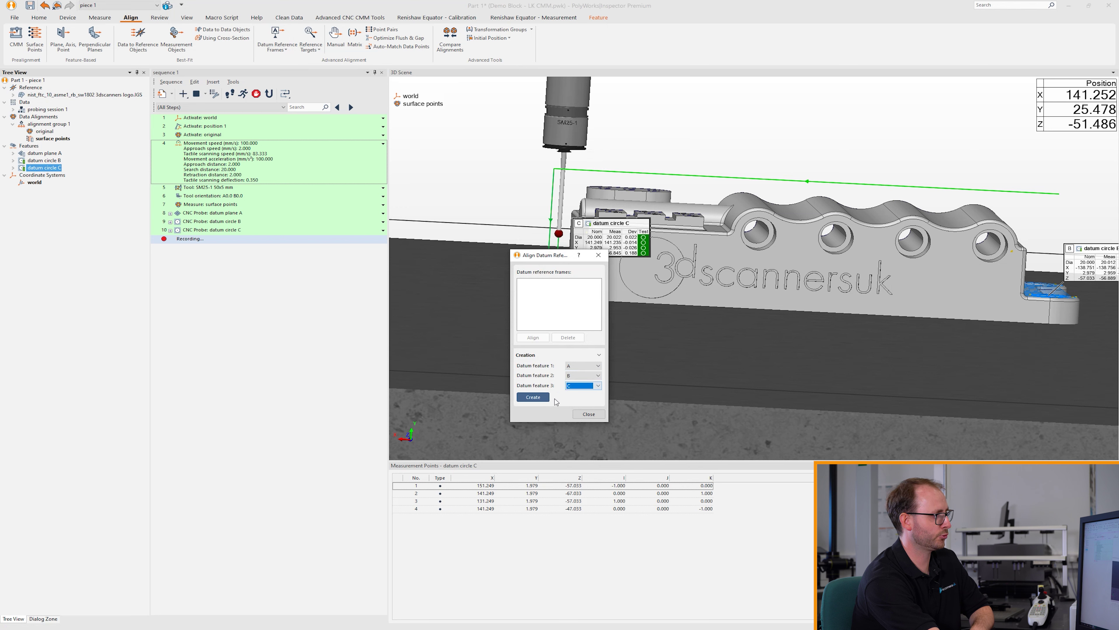
left_click(533, 396)
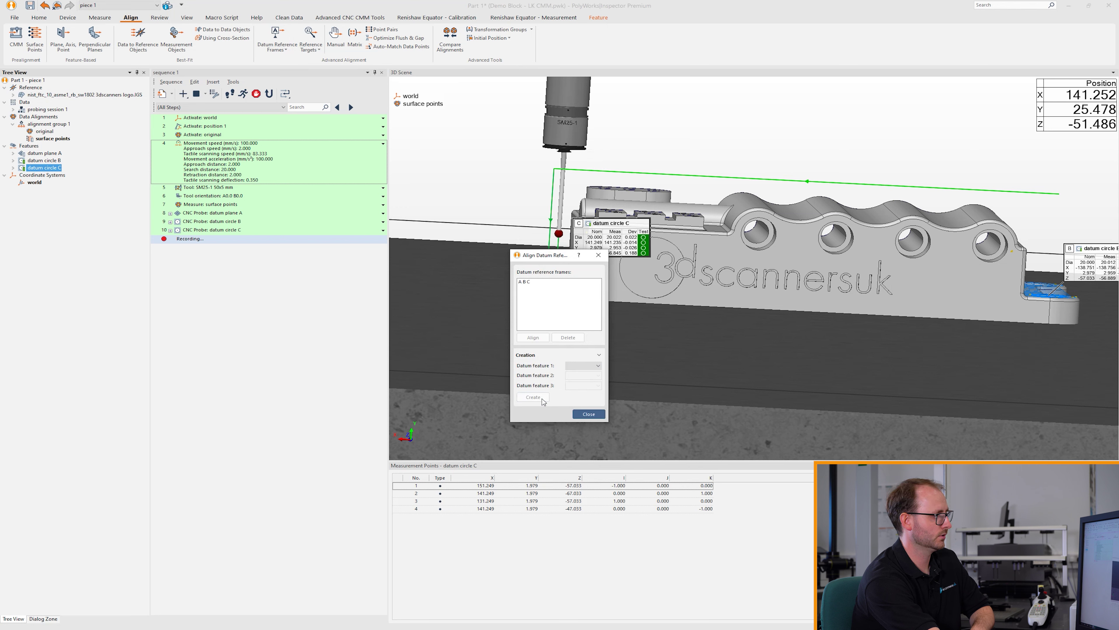
- Align the part to the A B C datum reference frame and stop recording the sequence
left_click(537, 284)
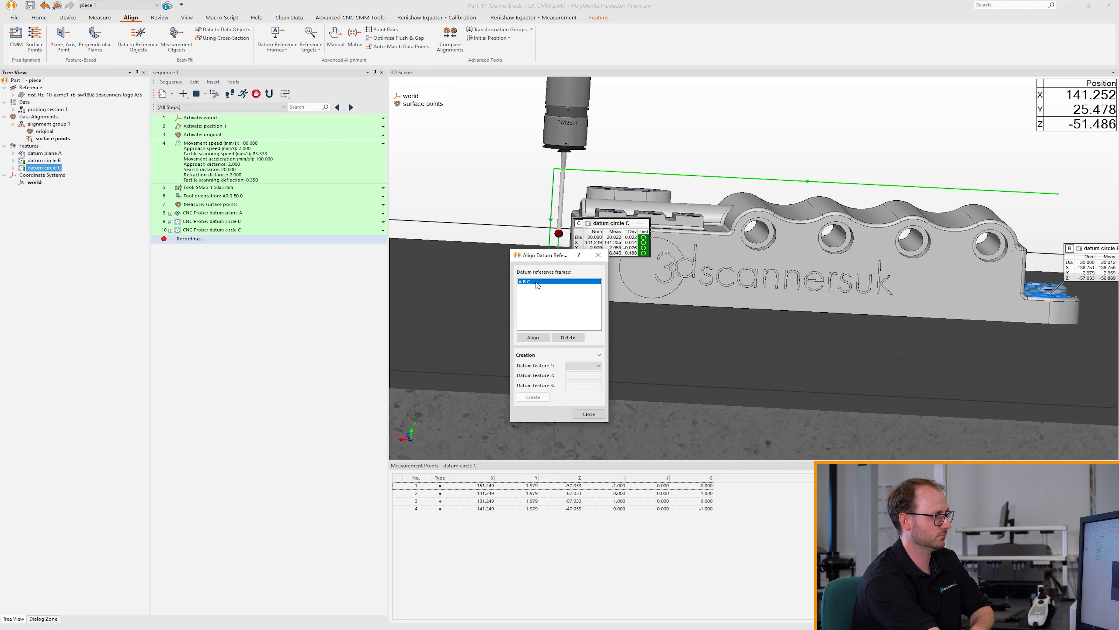
left_click(532, 337)
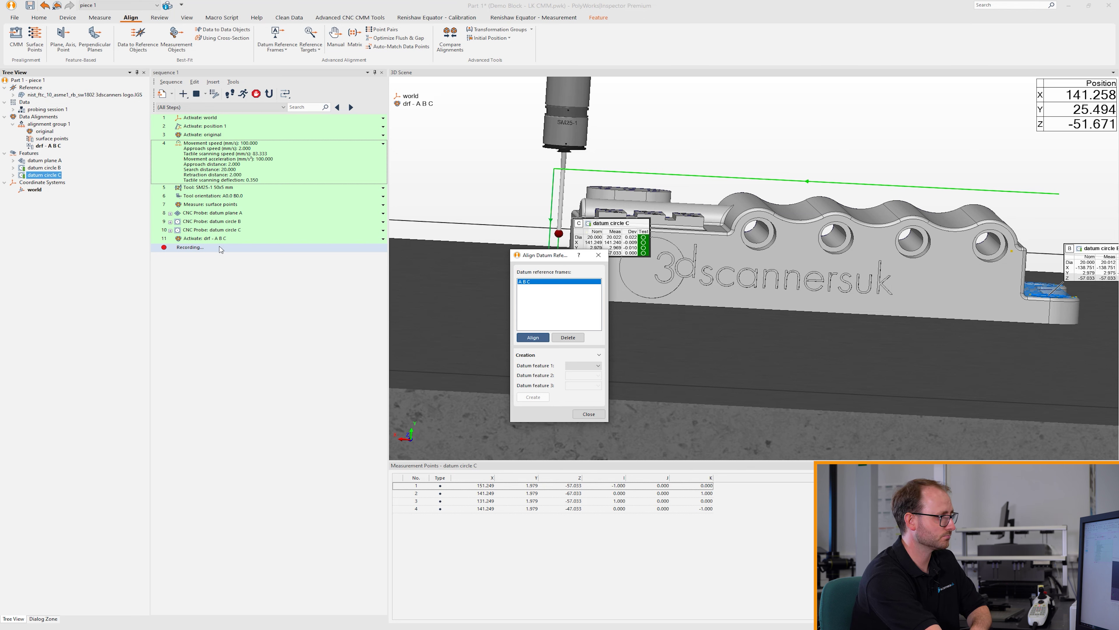
left_click(589, 413)
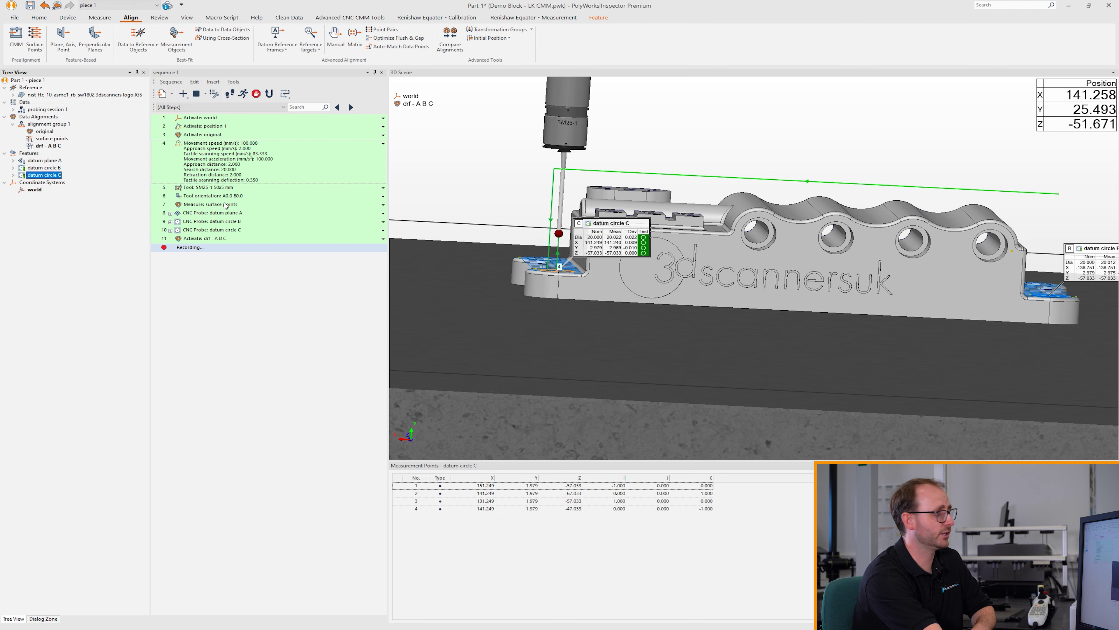
left_click(197, 94)
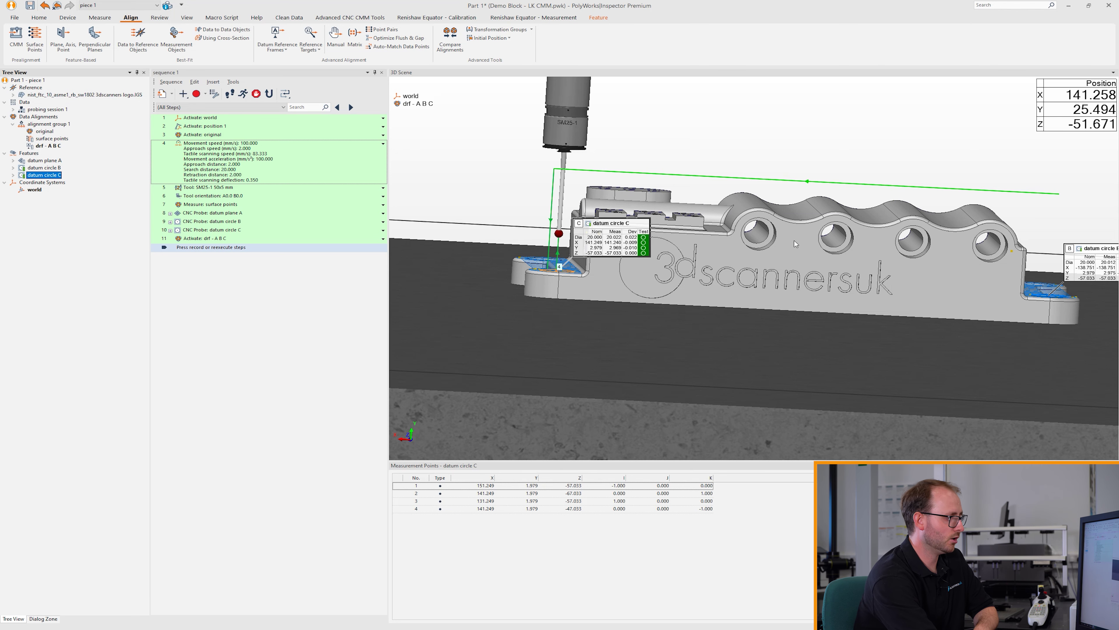
- Clear the selection and hide the sequence editor to give the 3D scene more room
scroll(795, 244, "down", 3)
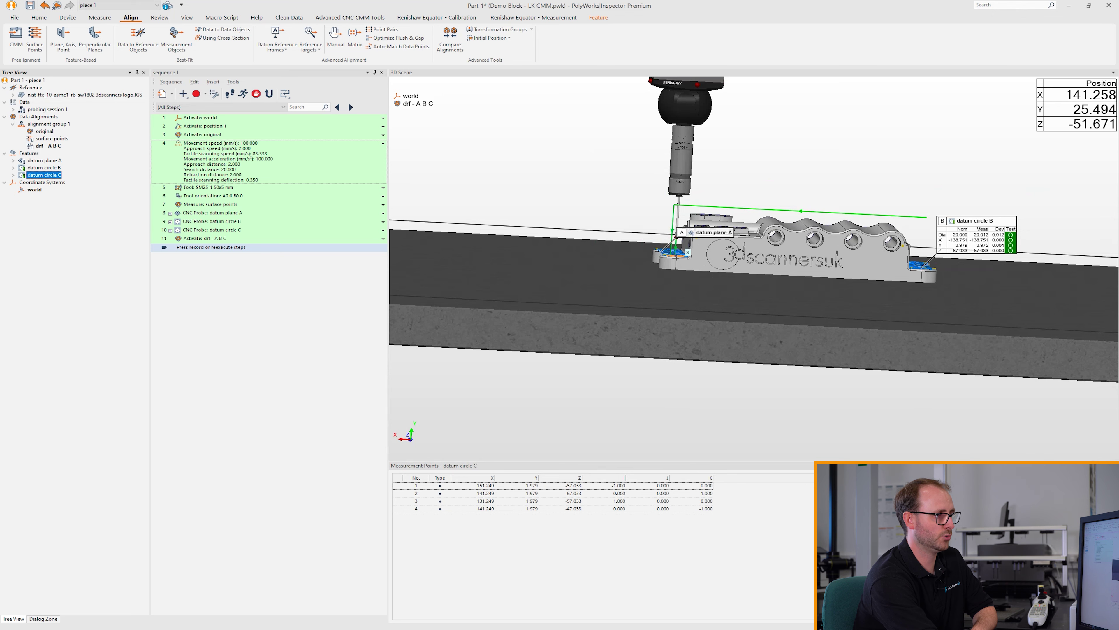
key("Escape")
left_click_drag(918, 378, 893, 343)
left_click(338, 300)
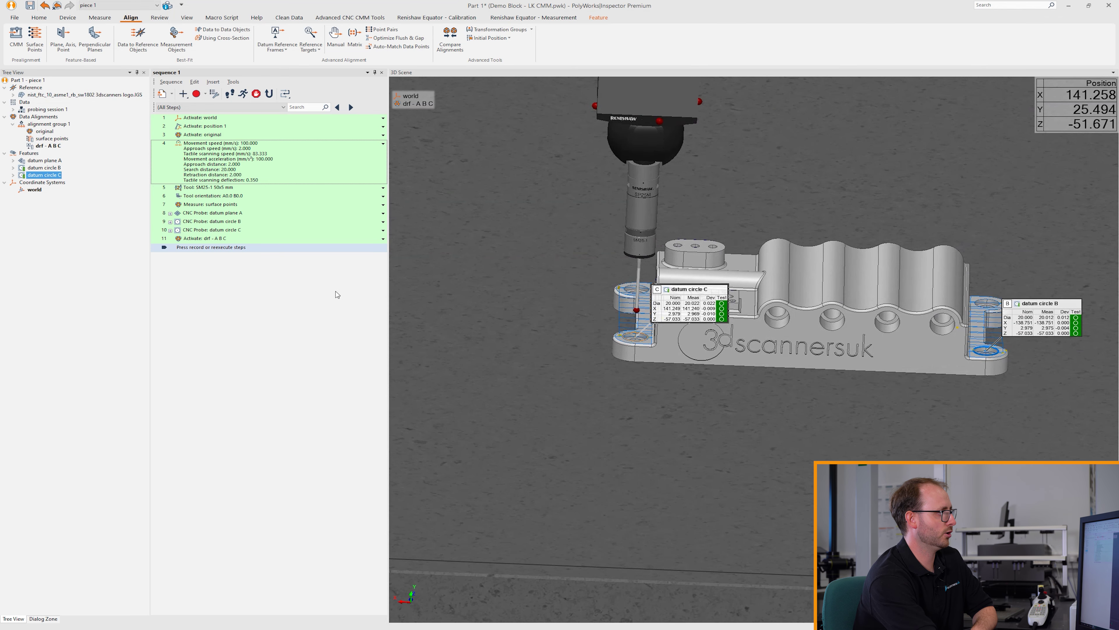
left_click(382, 73)
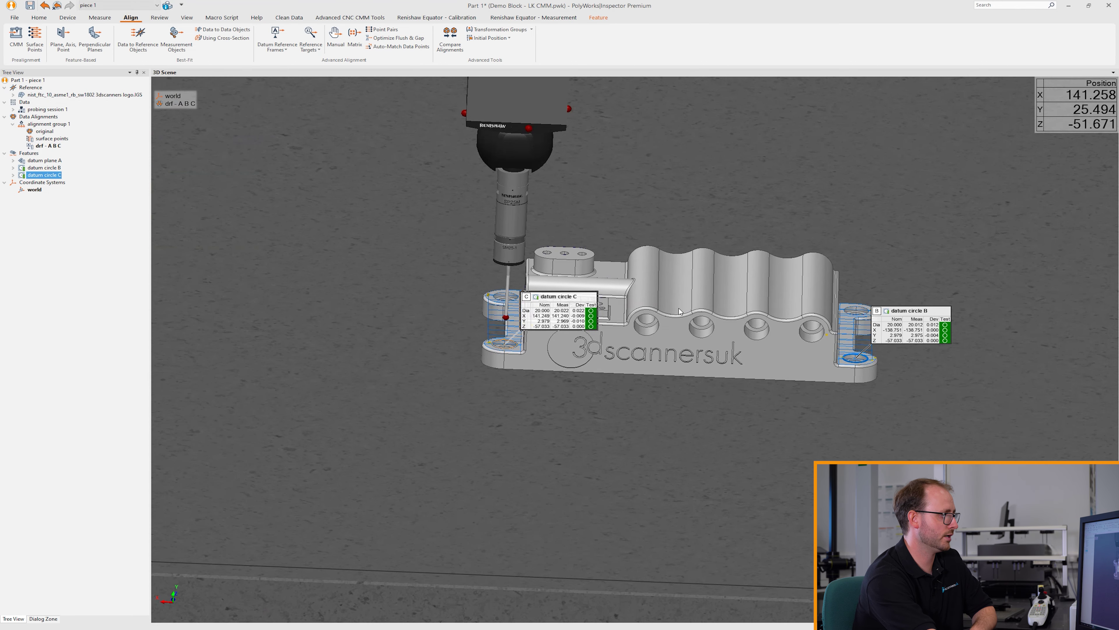
- Create cylinder features on the four holes in the engraved front face by picking single surfaces on the CAD model
middle_click_drag(681, 306, 612, 280)
left_click_drag(612, 273, 607, 288)
middle_click_drag(599, 313, 590, 335)
left_click_drag(591, 338, 572, 325)
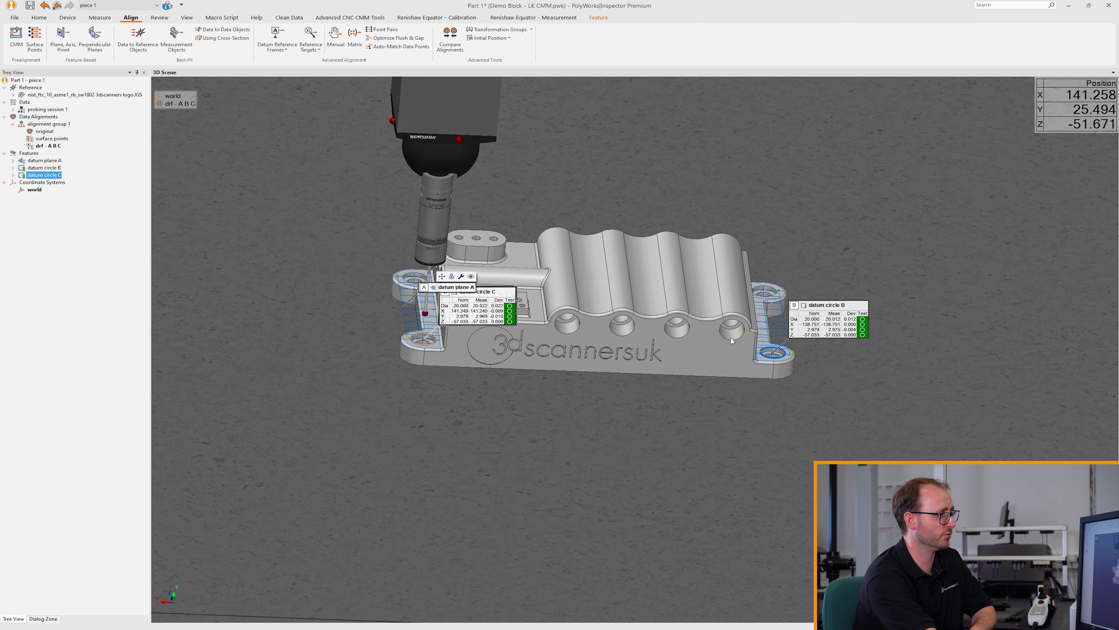
left_click(39, 19)
left_click(210, 42)
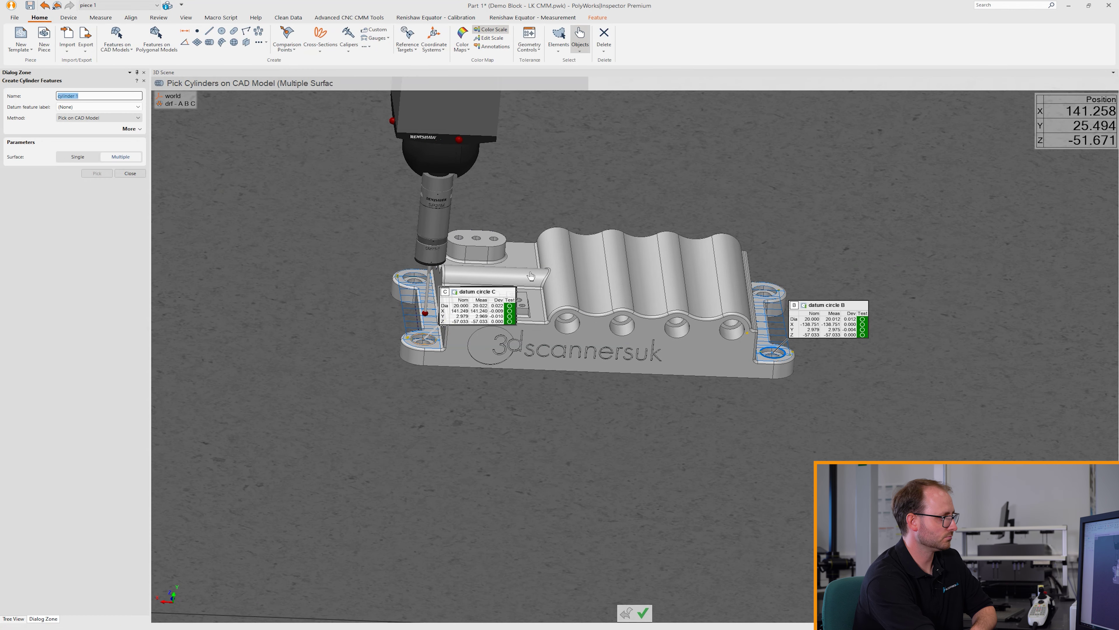
left_click(566, 318)
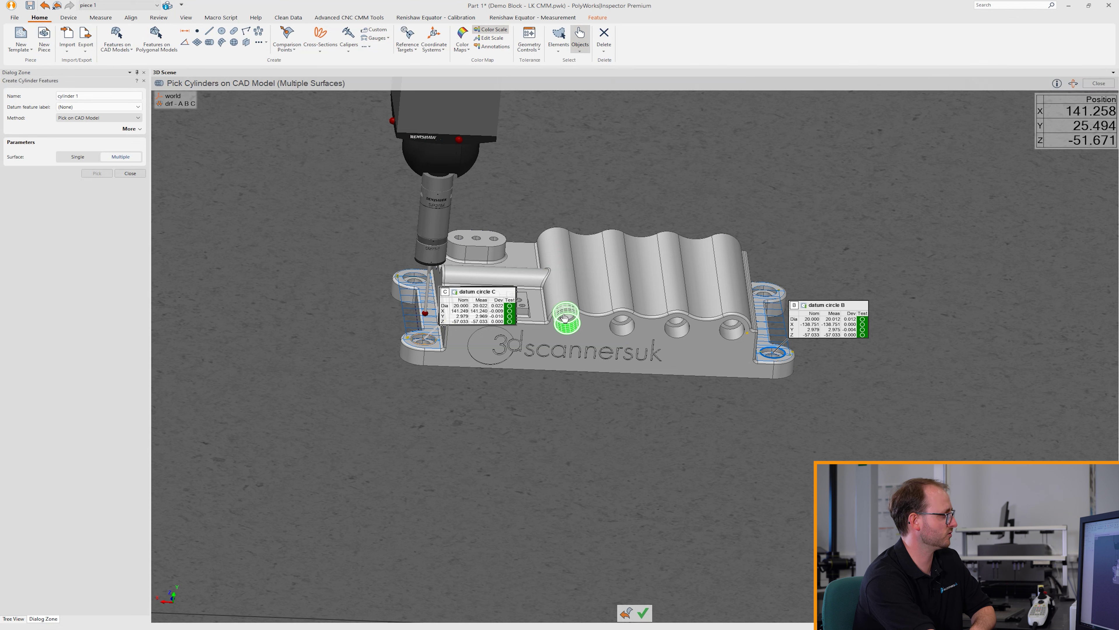
left_click(92, 159)
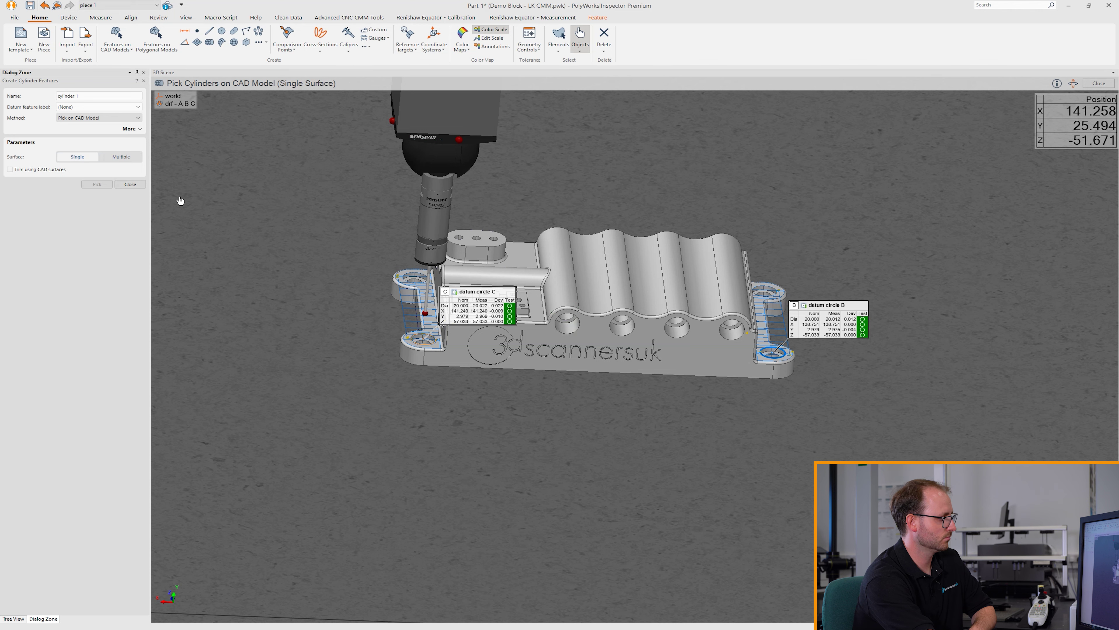
left_click(570, 327)
left_click(621, 327)
left_click(676, 327)
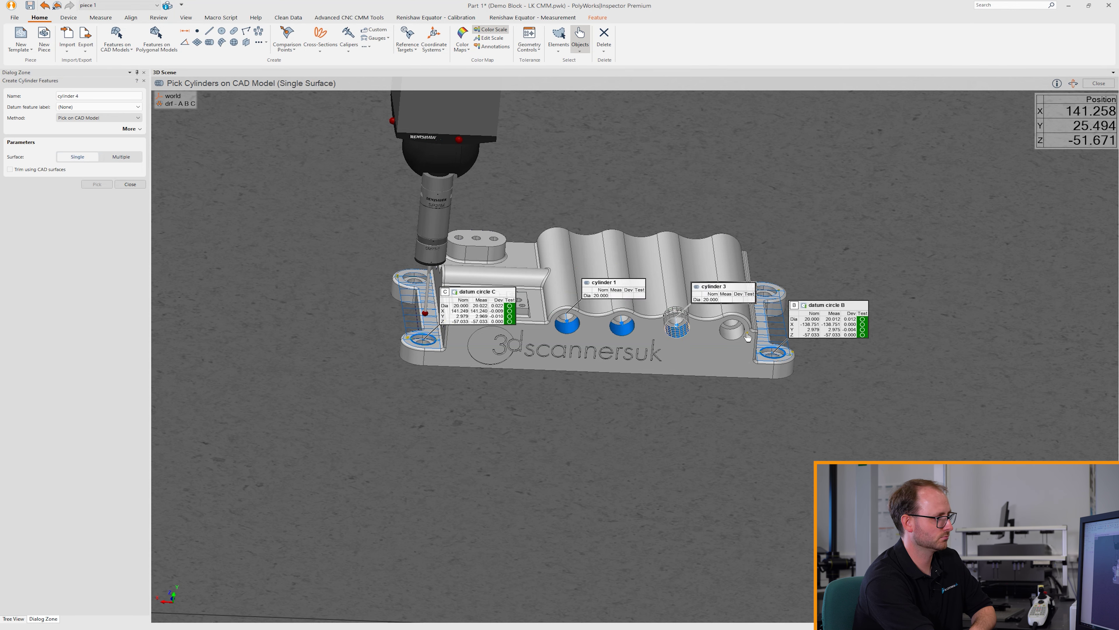
left_click(733, 332)
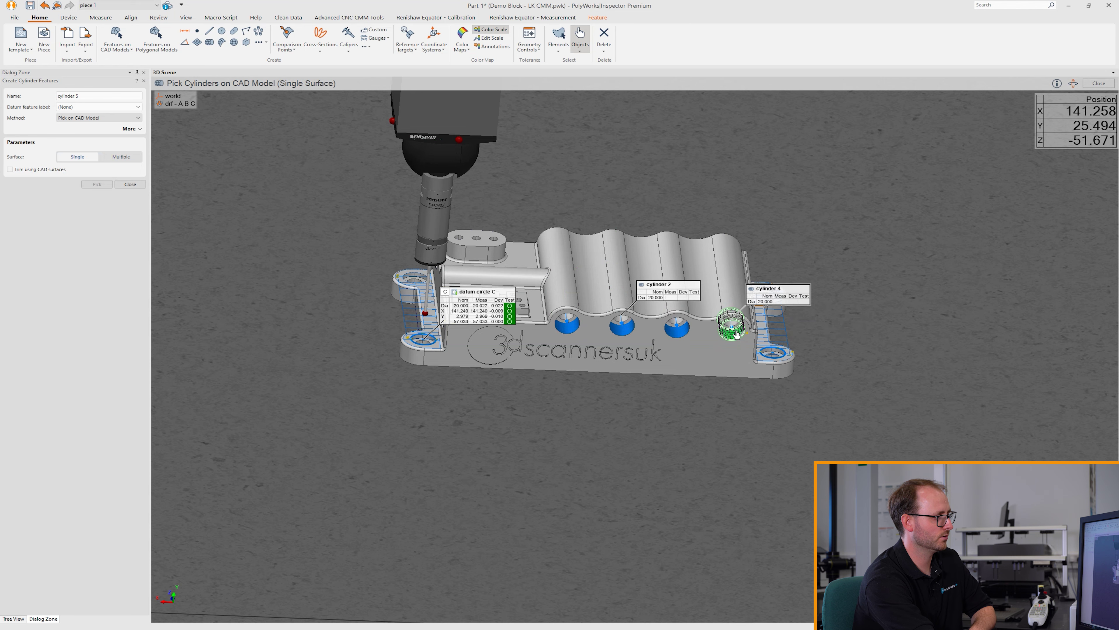
right_click(680, 415)
- Enable trimming using CAD surfaces and create cylinder features on the rounded outer ends of the two lugs near datum circle C
left_click_drag(877, 328, 816, 324)
middle_click_drag(816, 324, 794, 350)
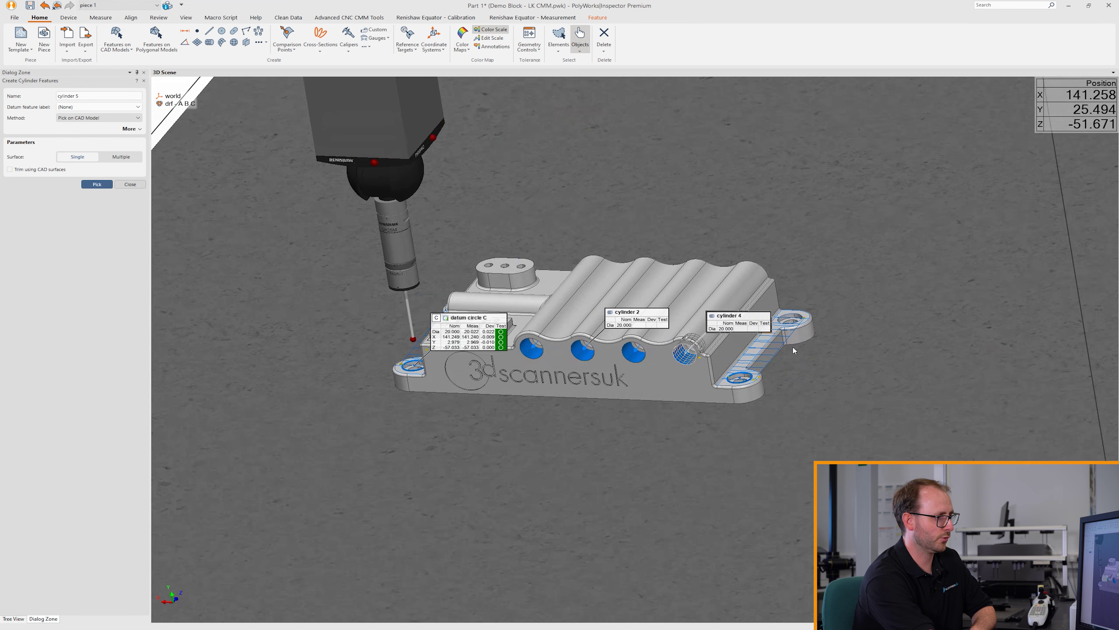
scroll(793, 350, "up", 3)
middle_click_drag(456, 344, 603, 350)
left_click_drag(604, 350, 679, 349)
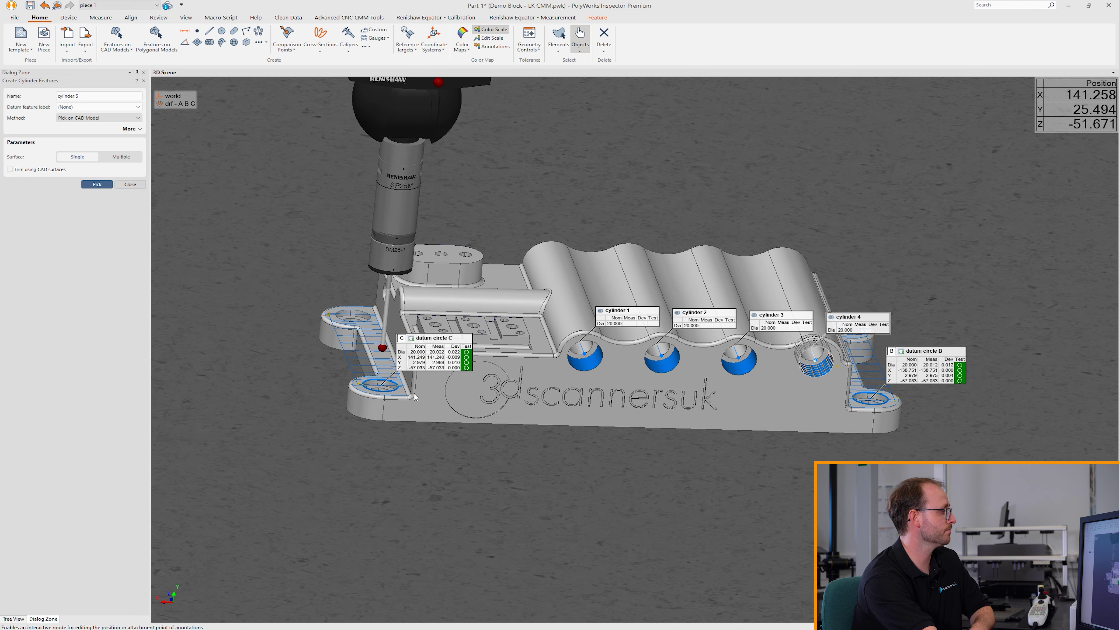
left_click(36, 170)
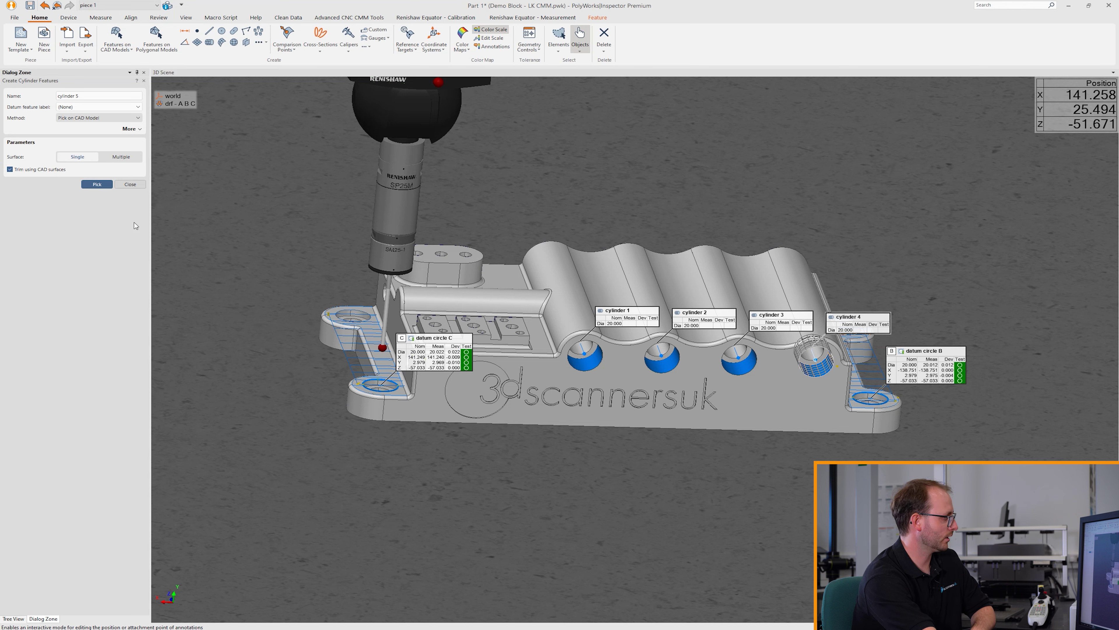
left_click(96, 184)
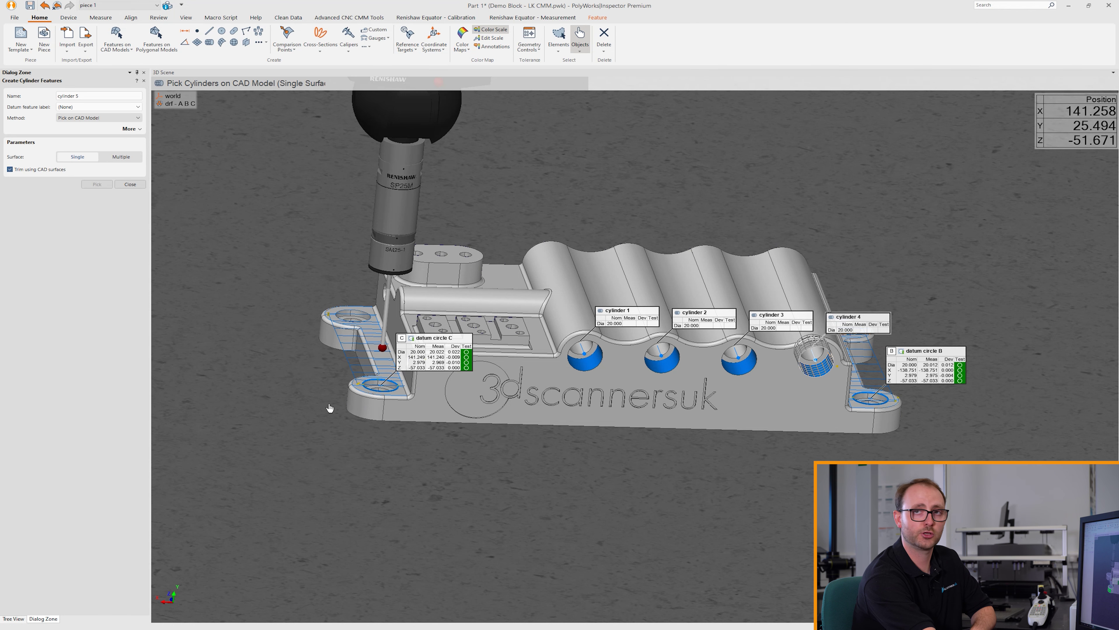
left_click(363, 405)
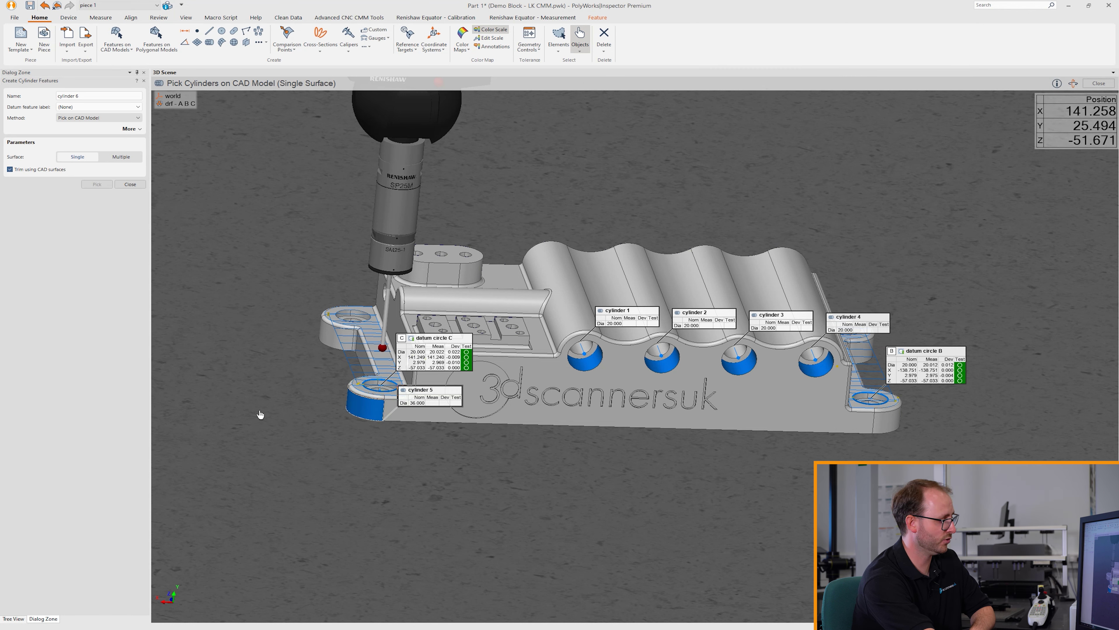
left_click(330, 340)
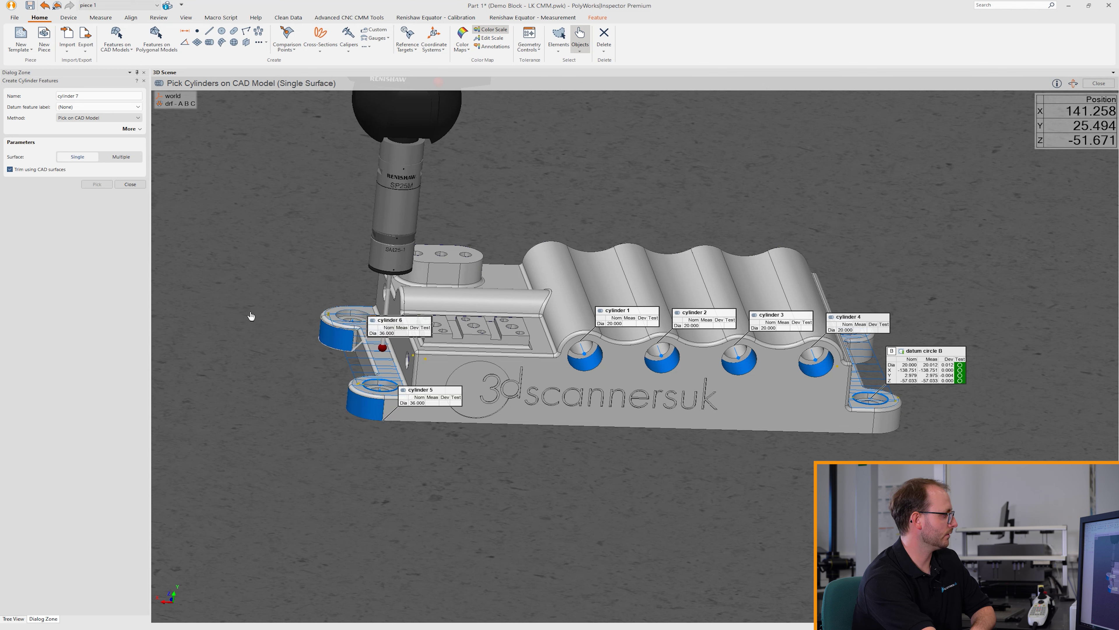
left_click(130, 184)
- Anchor five surface comparison points in a row along the engraved front face, linked to the reference object
left_click_drag(806, 399, 802, 374)
middle_click_drag(482, 396, 522, 432)
left_click_drag(522, 432, 528, 422)
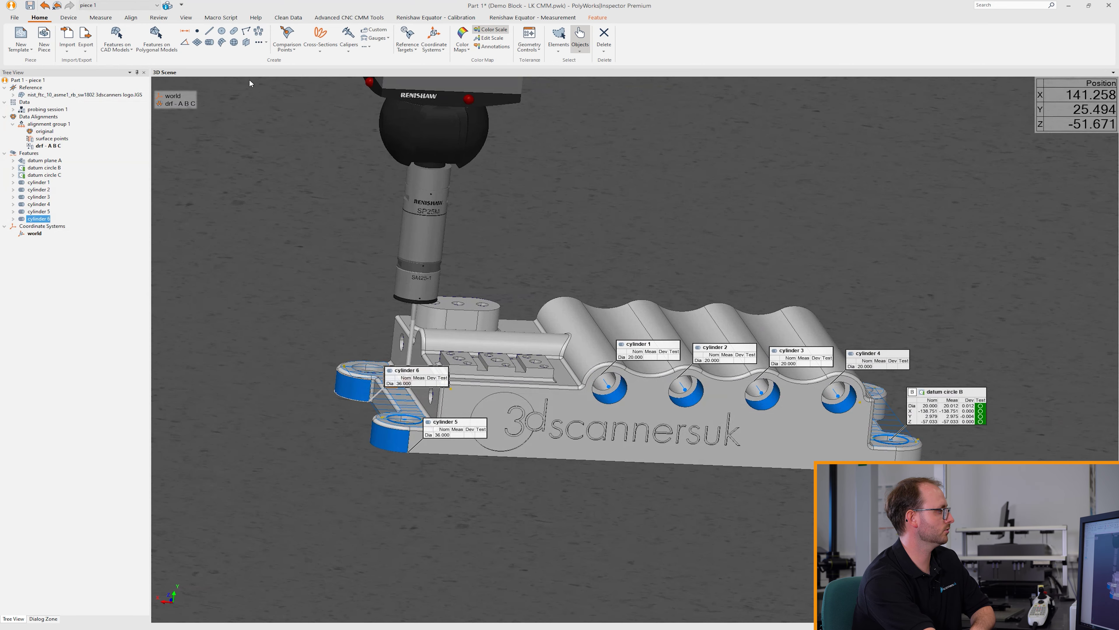
left_click(291, 36)
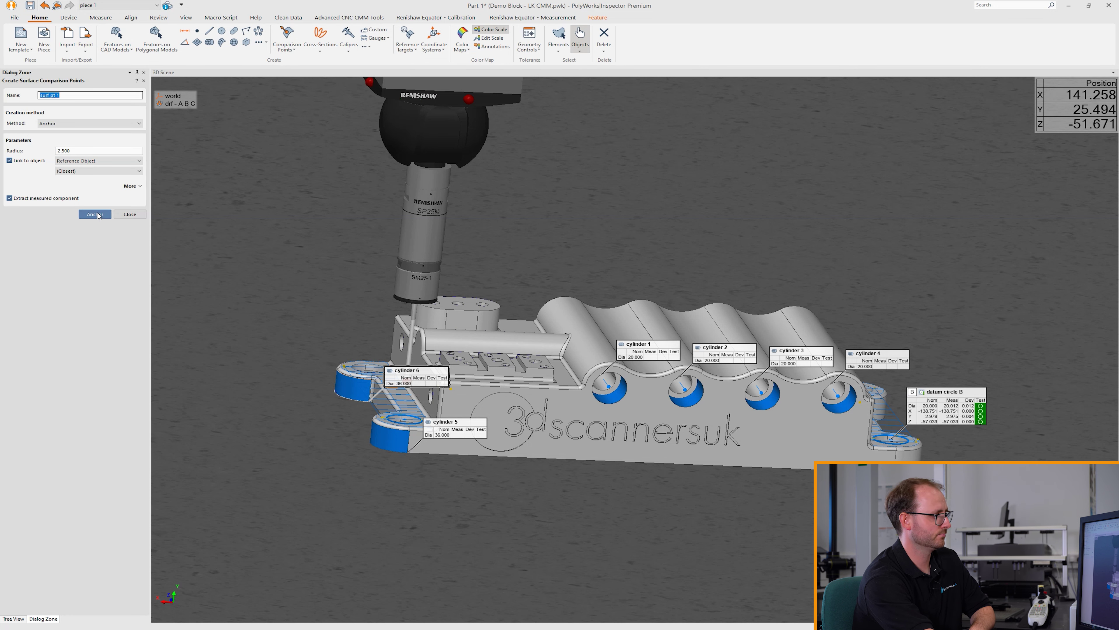
left_click(96, 214)
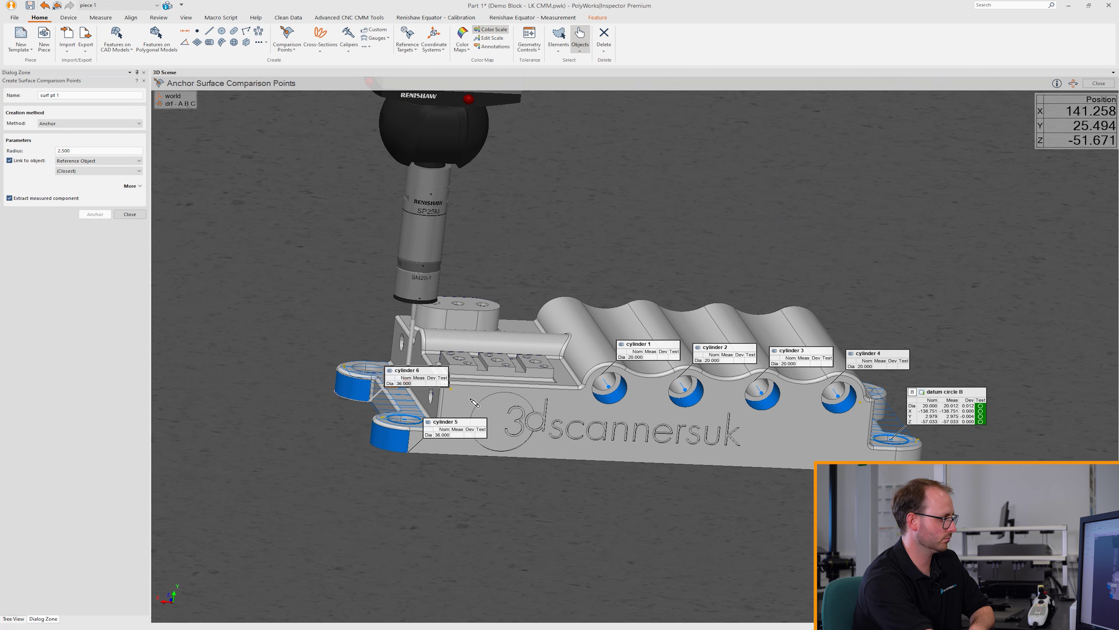
left_click(461, 394)
left_click(570, 403)
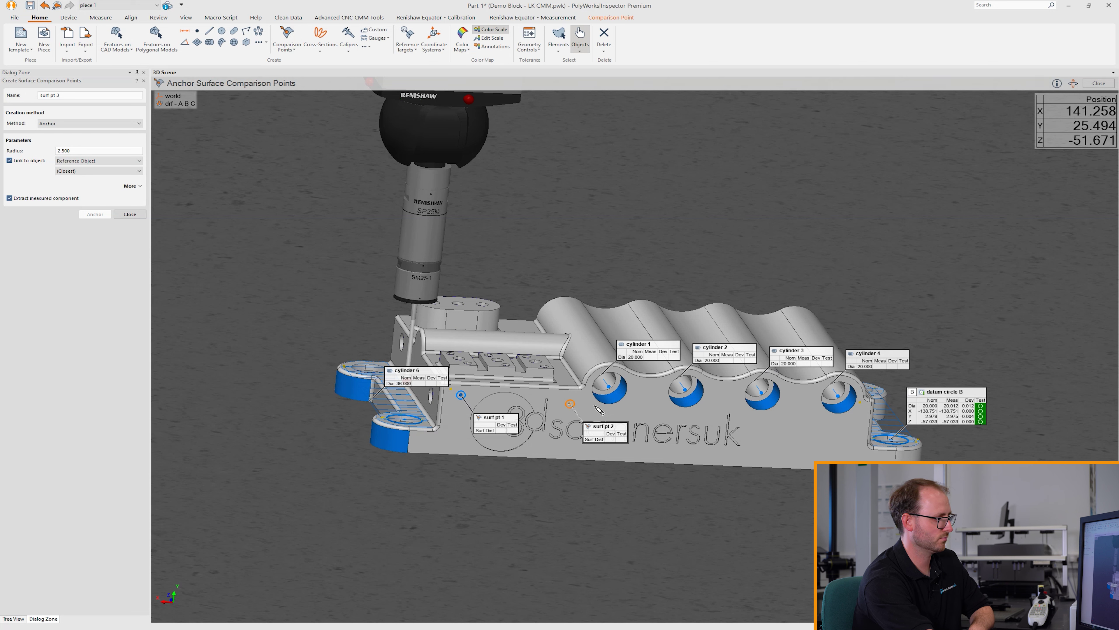
left_click(657, 405)
left_click(726, 403)
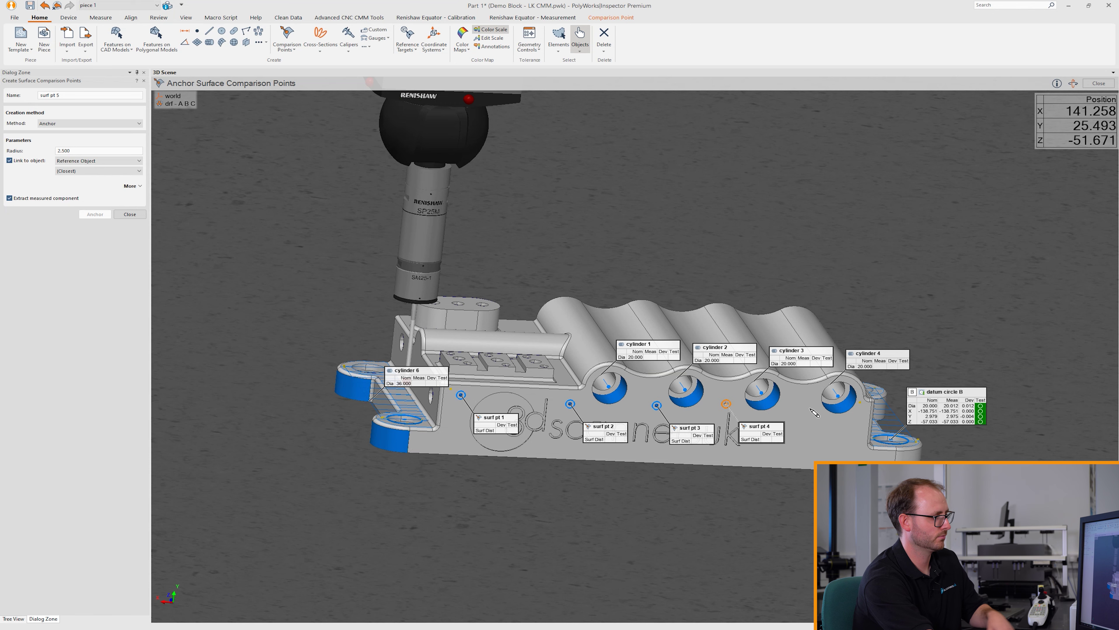
left_click(811, 408)
key("space")
left_click_drag(423, 365, 459, 368)
key("space")
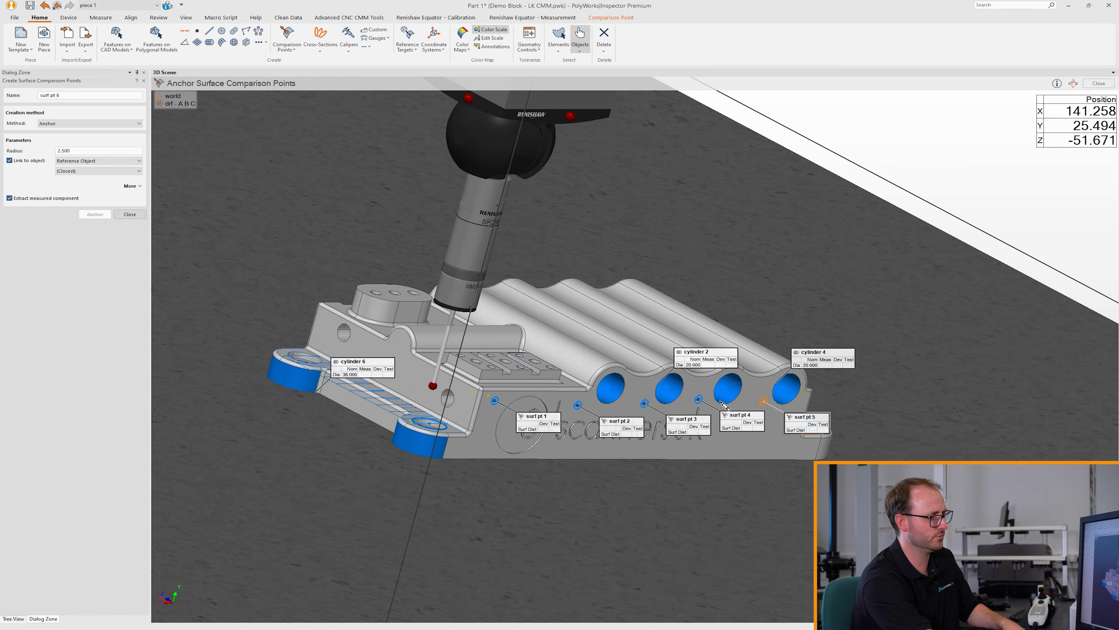
key("Escape")
middle_click_drag(613, 394, 707, 394)
left_click_drag(579, 402, 563, 403)
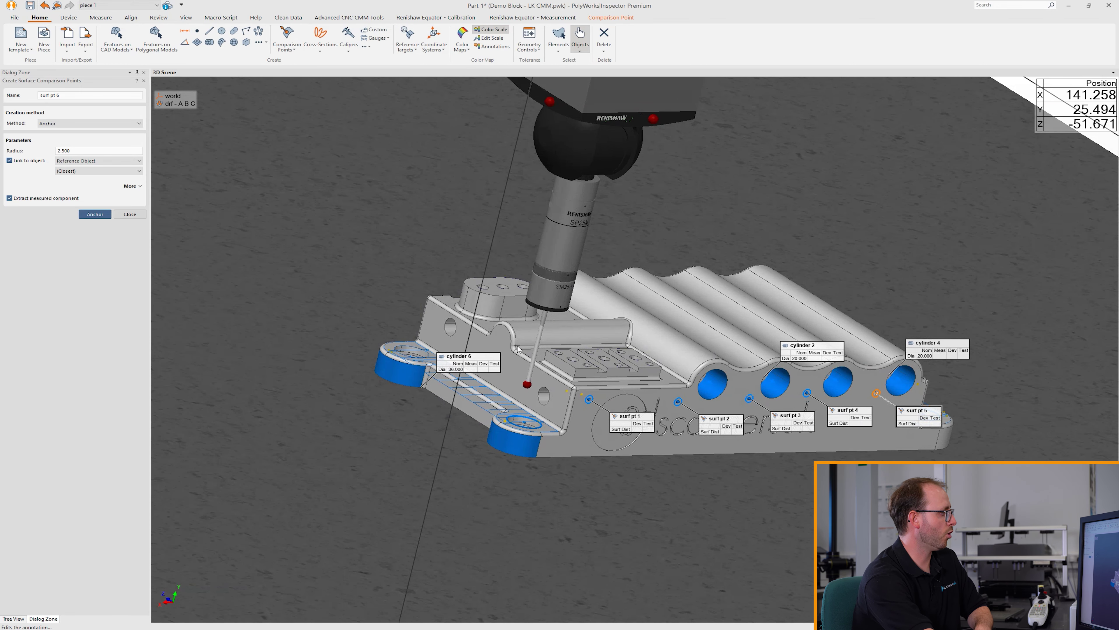
- Set the creation method for the surface comparison points to Sample using Grid
left_click(82, 127)
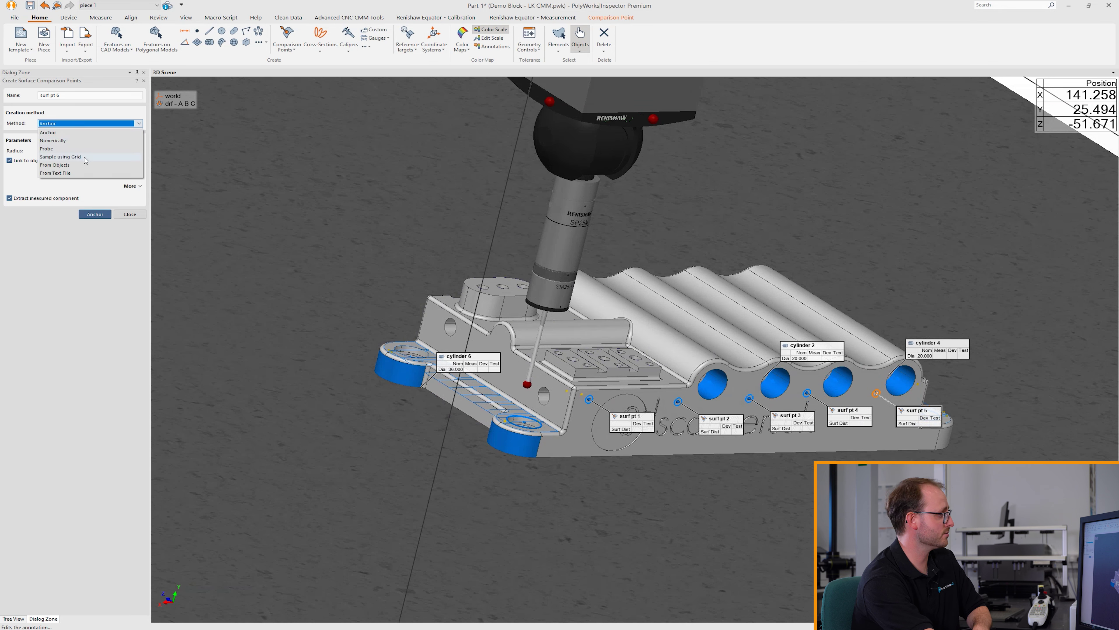
left_click(60, 157)
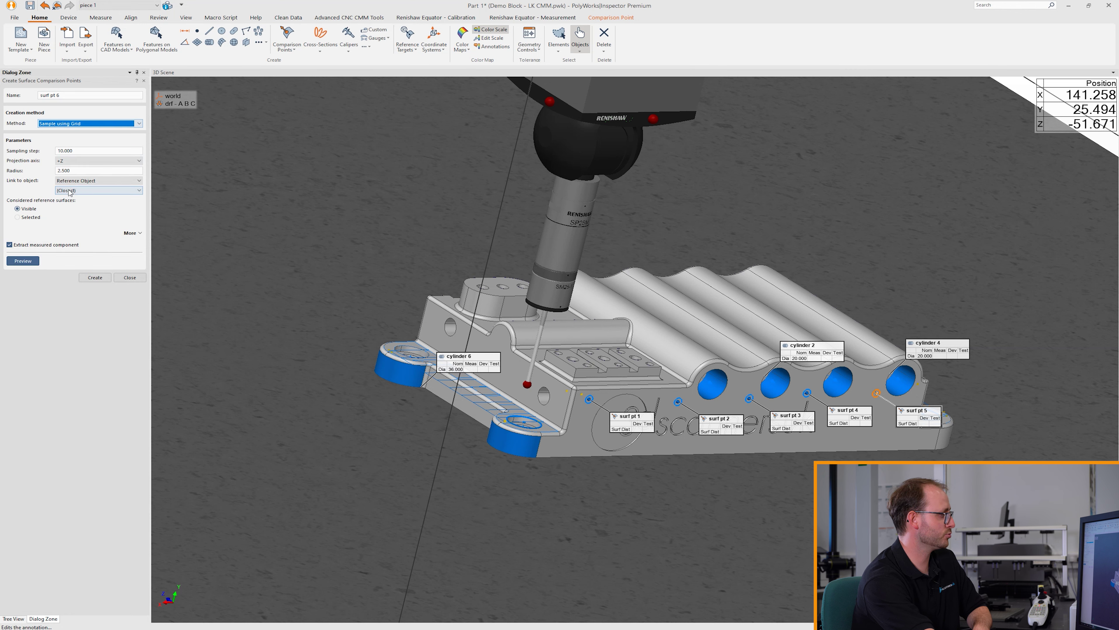
left_click(74, 181)
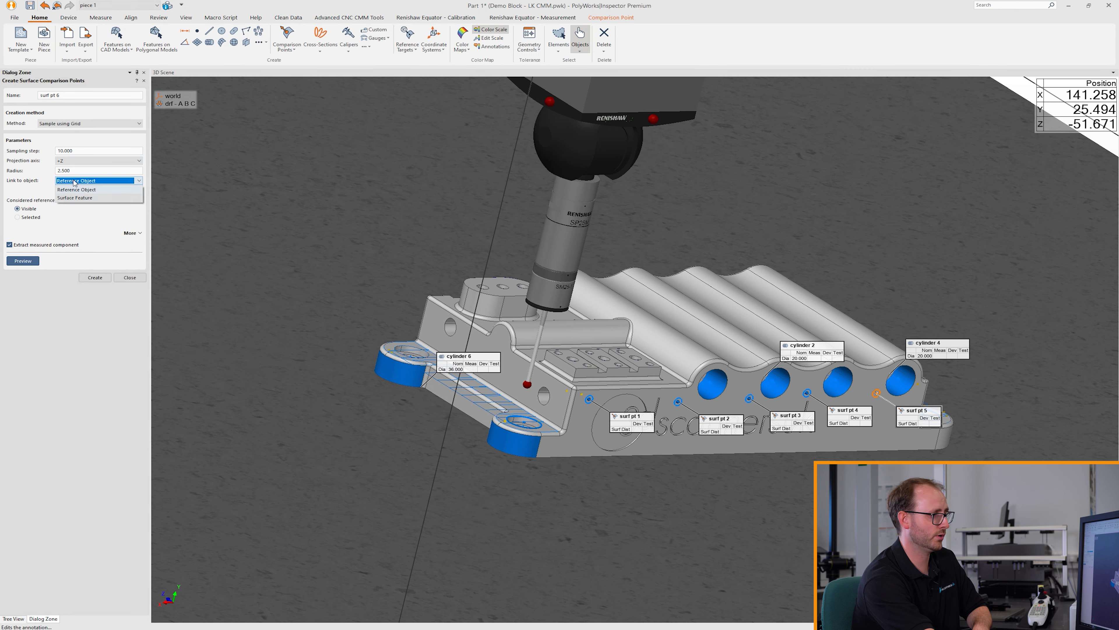
left_click(75, 198)
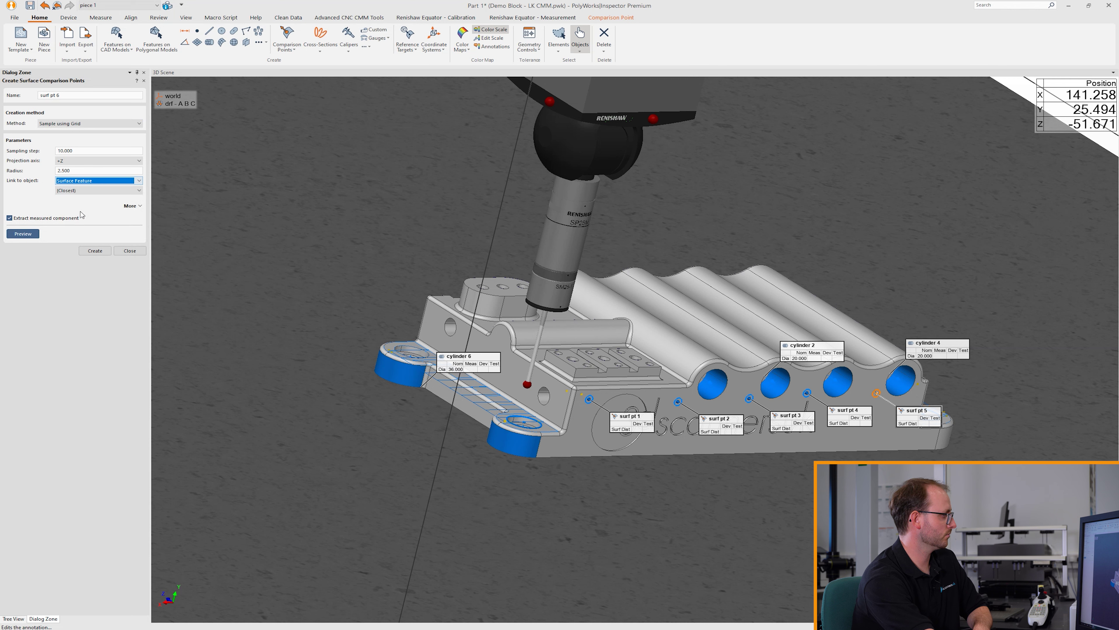
left_click(130, 207)
left_click(131, 206)
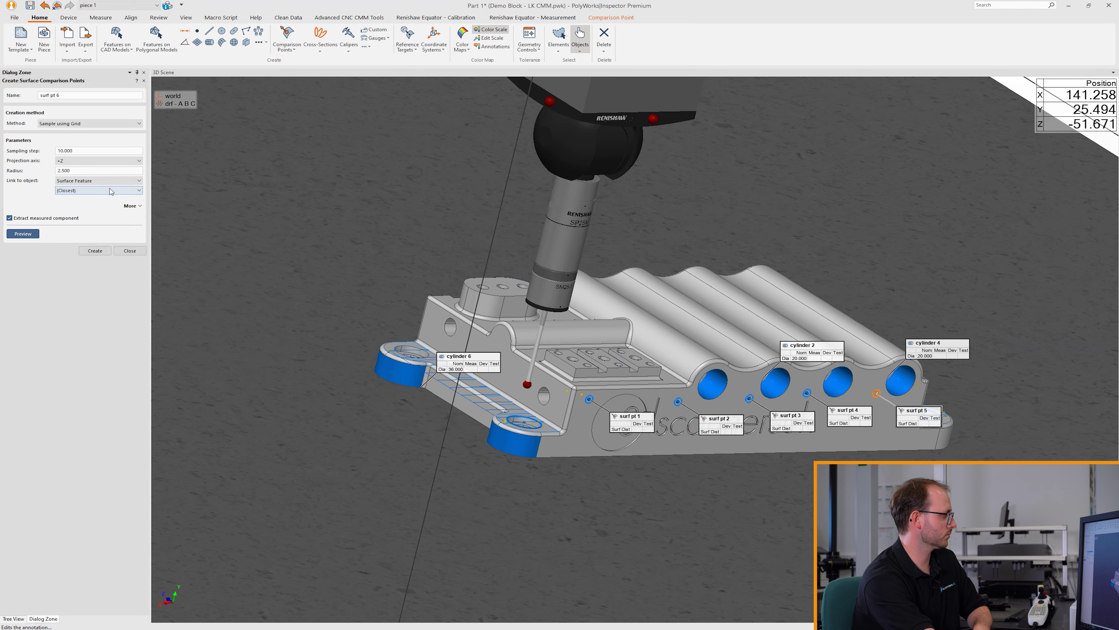
left_click(96, 181)
left_click(94, 190)
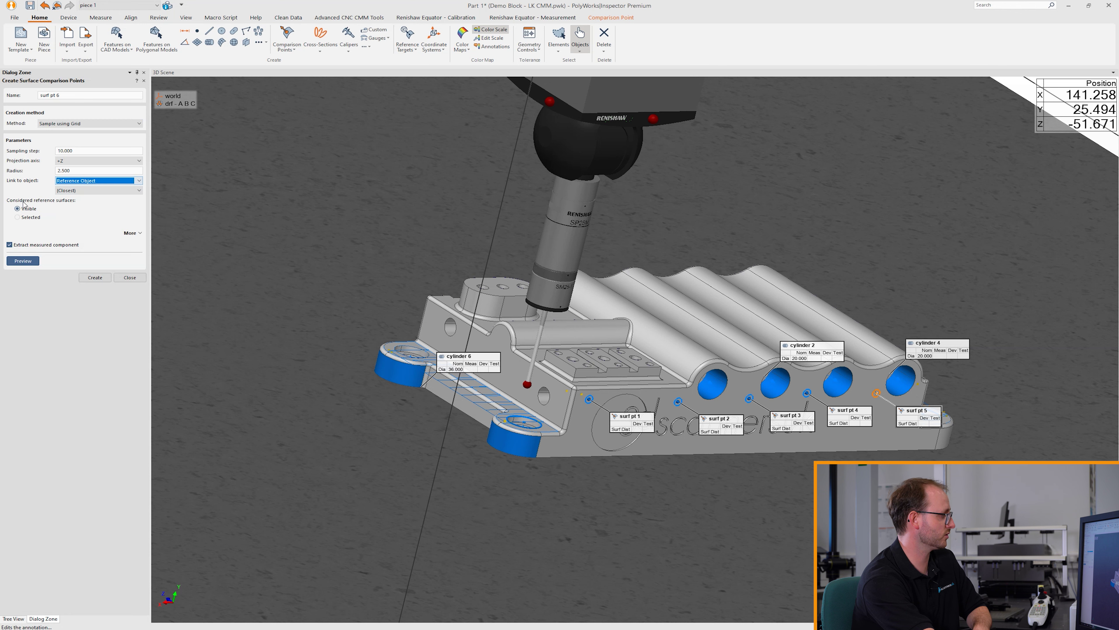
- Limit the grid sampling to selected reference surfaces and select the block's end face above the two lugs
left_click(37, 217)
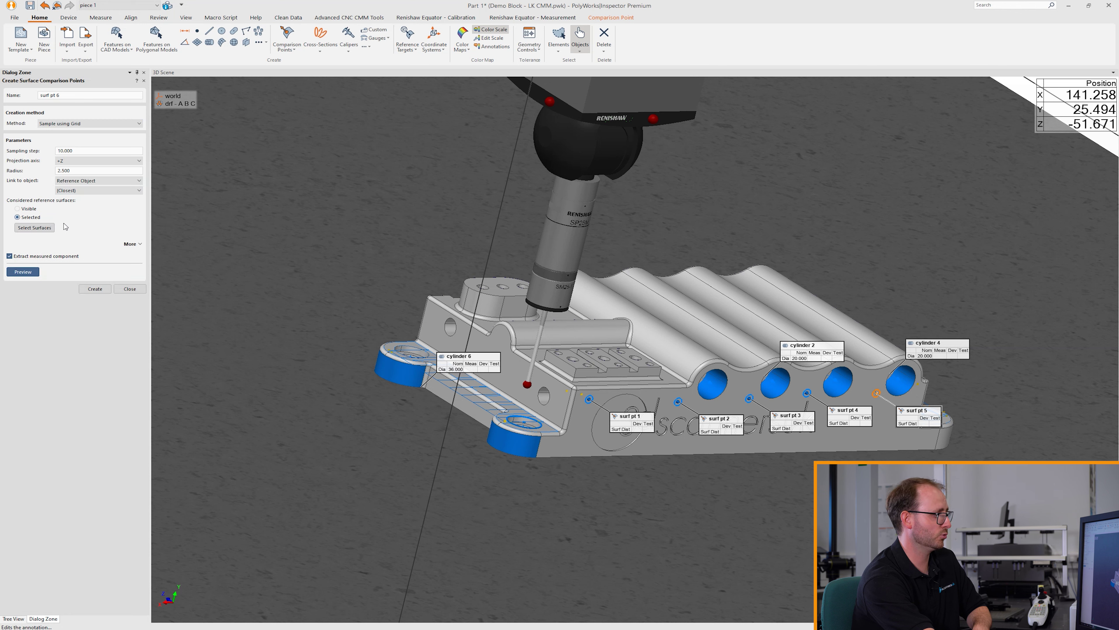
left_click(48, 231)
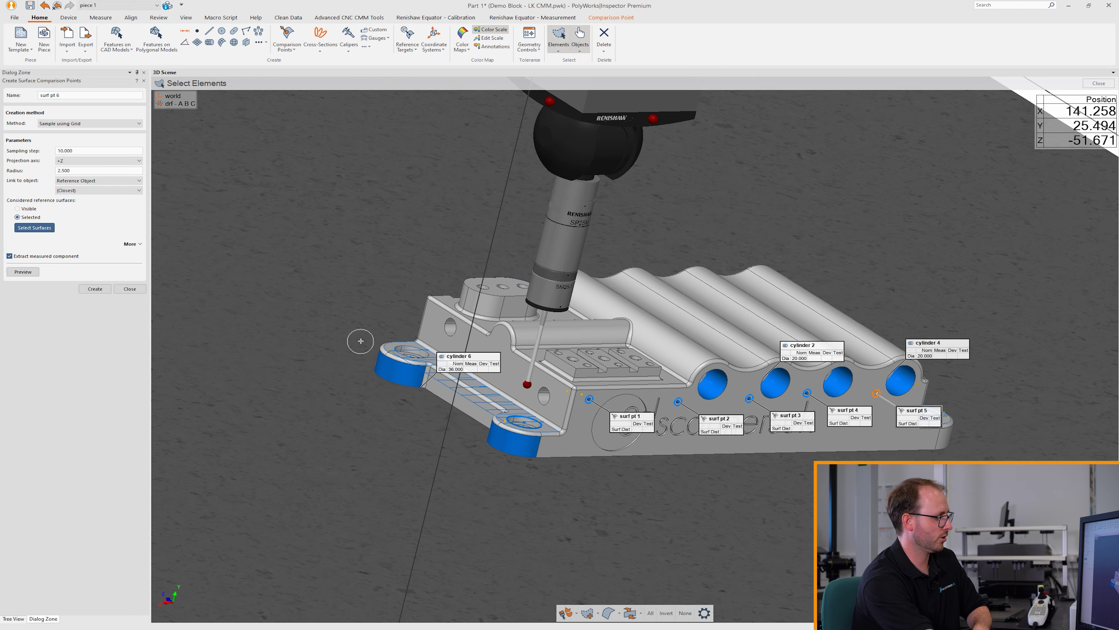
left_click(494, 353)
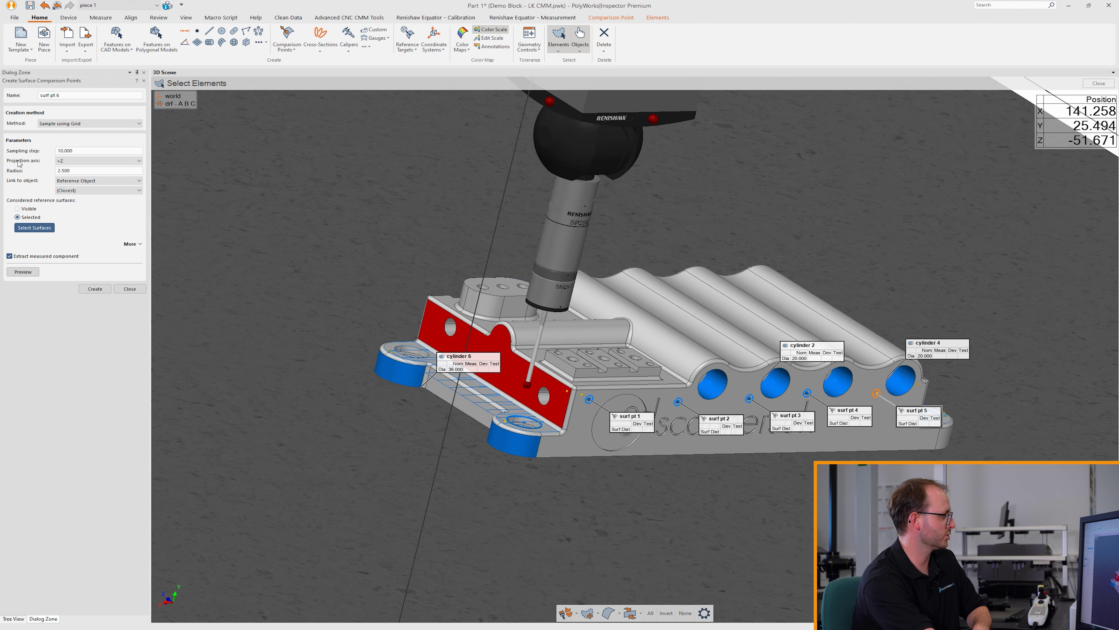
- Set the projection axis to the X direction and preview the grid points on the selected end face
left_click(82, 162)
left_click(81, 188)
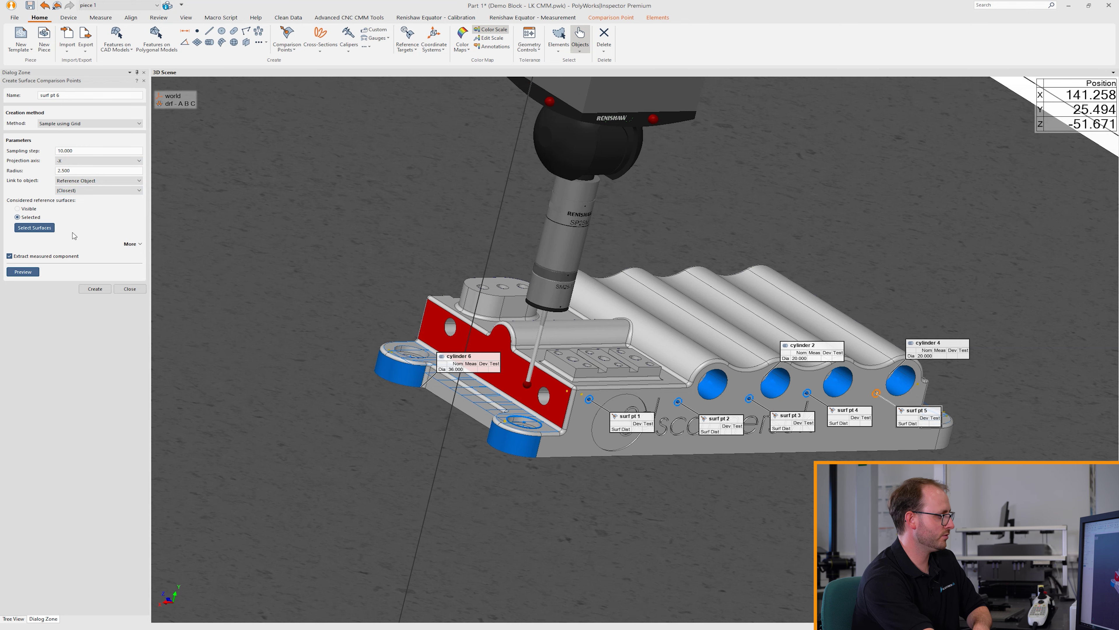
left_click(23, 271)
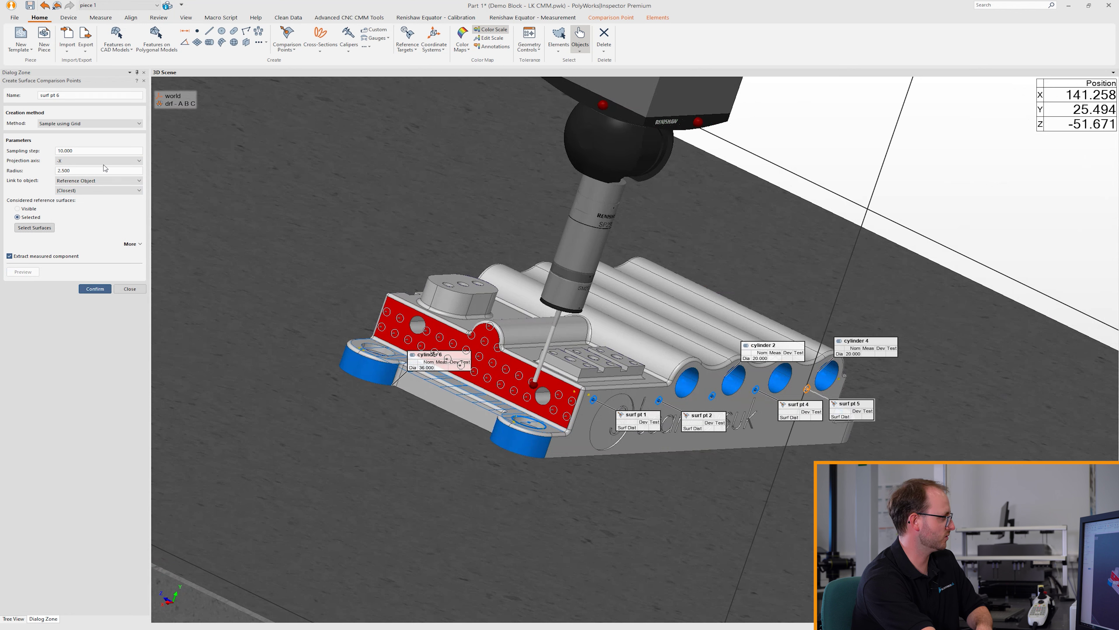
- Create the grid of surface comparison points on the end face with a sampling step of 25, and clear the surface selection
left_click(62, 150)
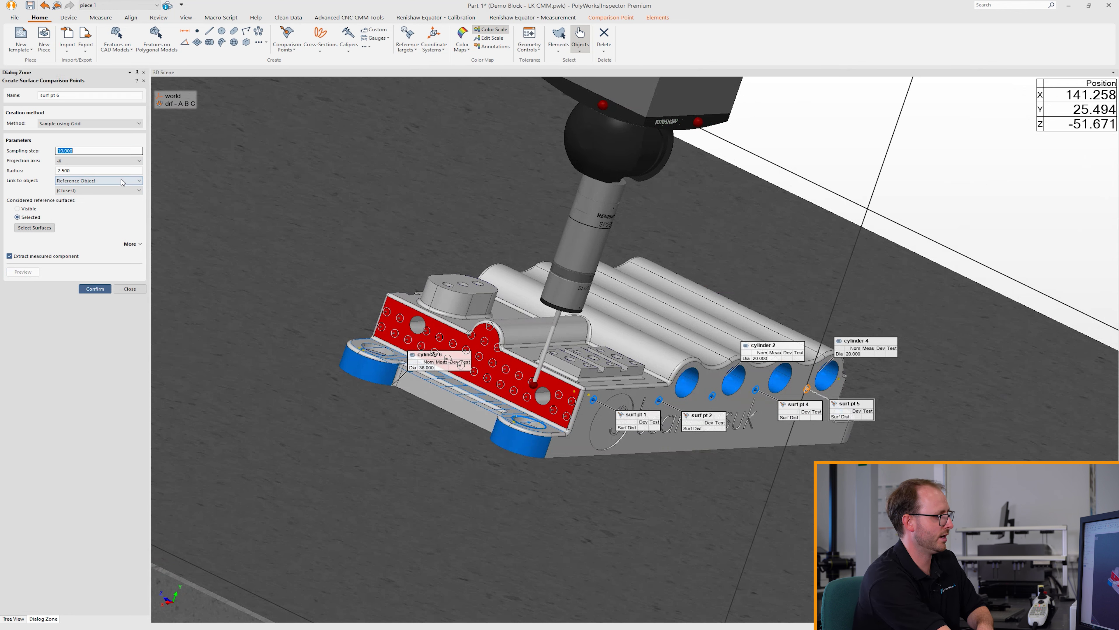
type("25")
key("Return")
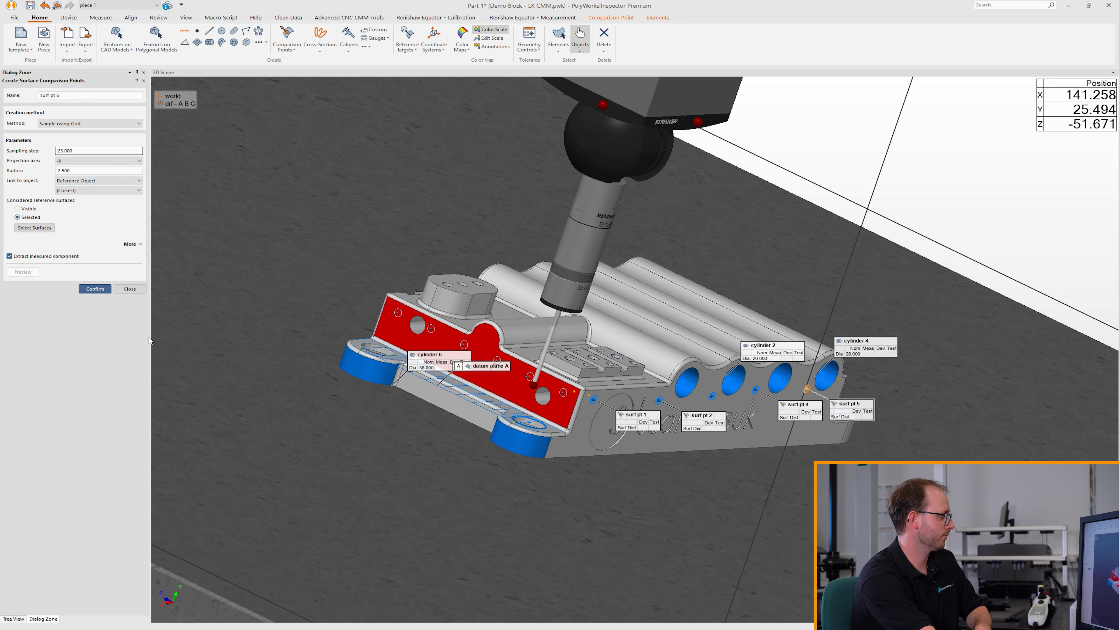
left_click(95, 290)
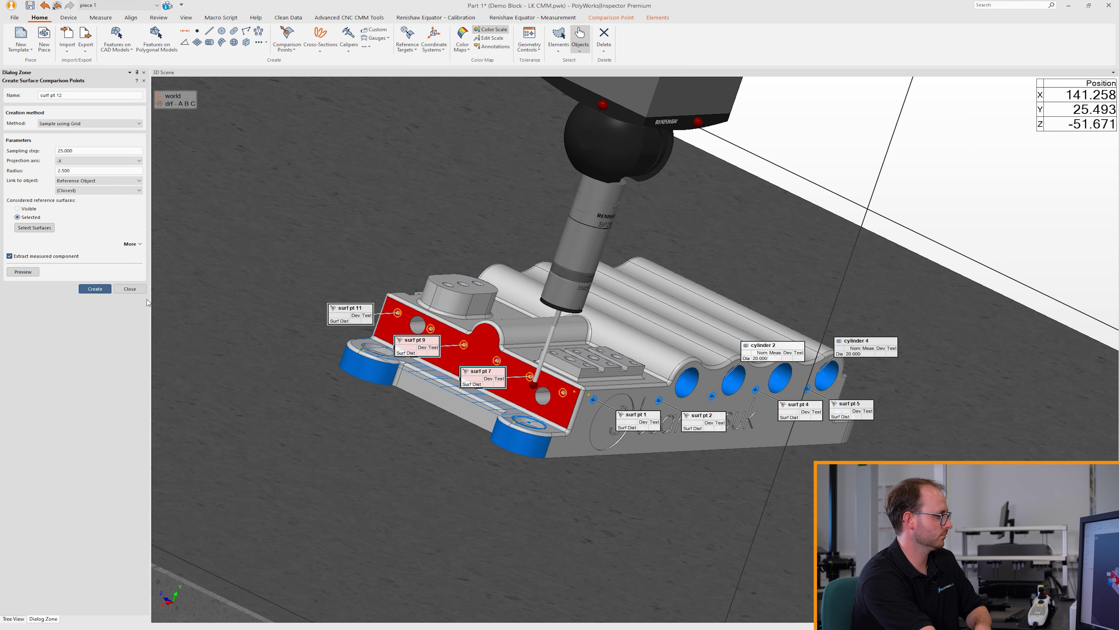
left_click(142, 292)
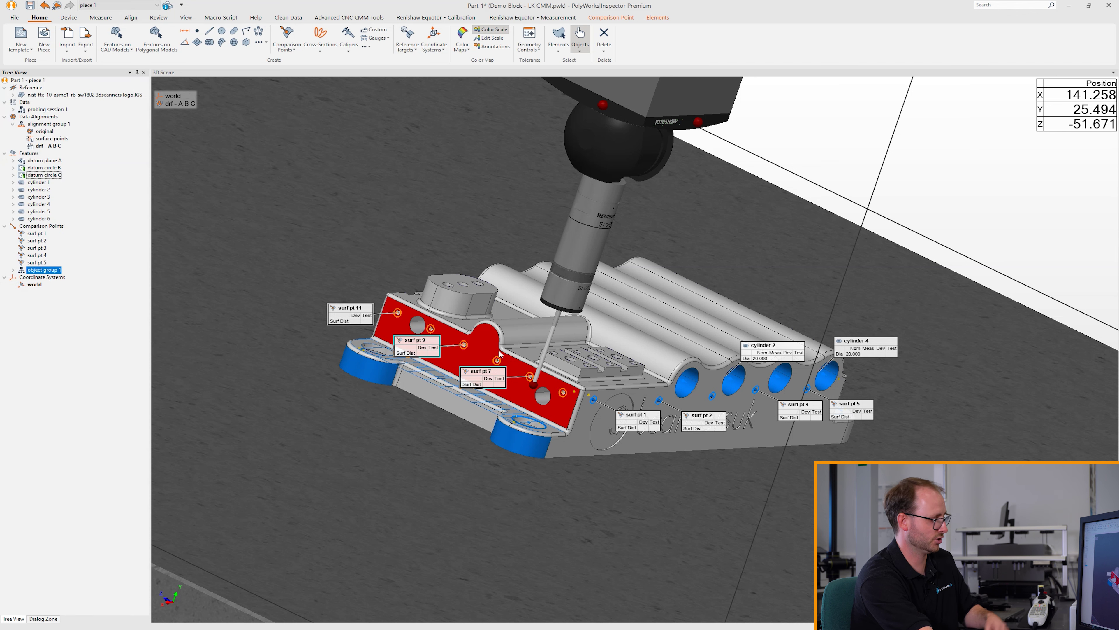
left_click(489, 336)
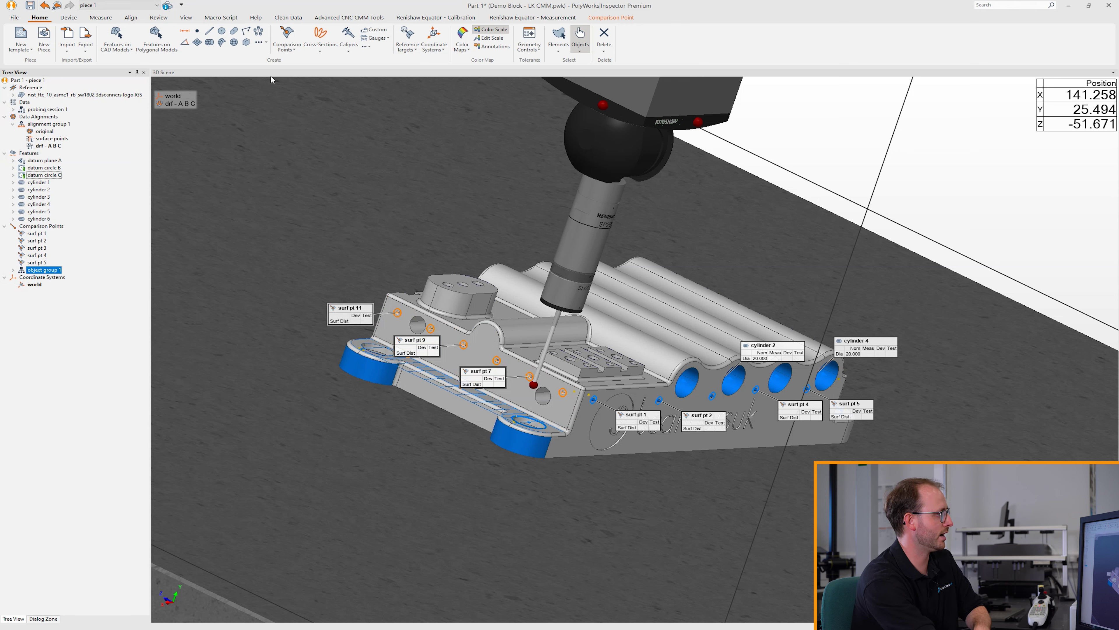
- Create circle features on the two small holes in the end face by picking them on the CAD model
left_click(222, 31)
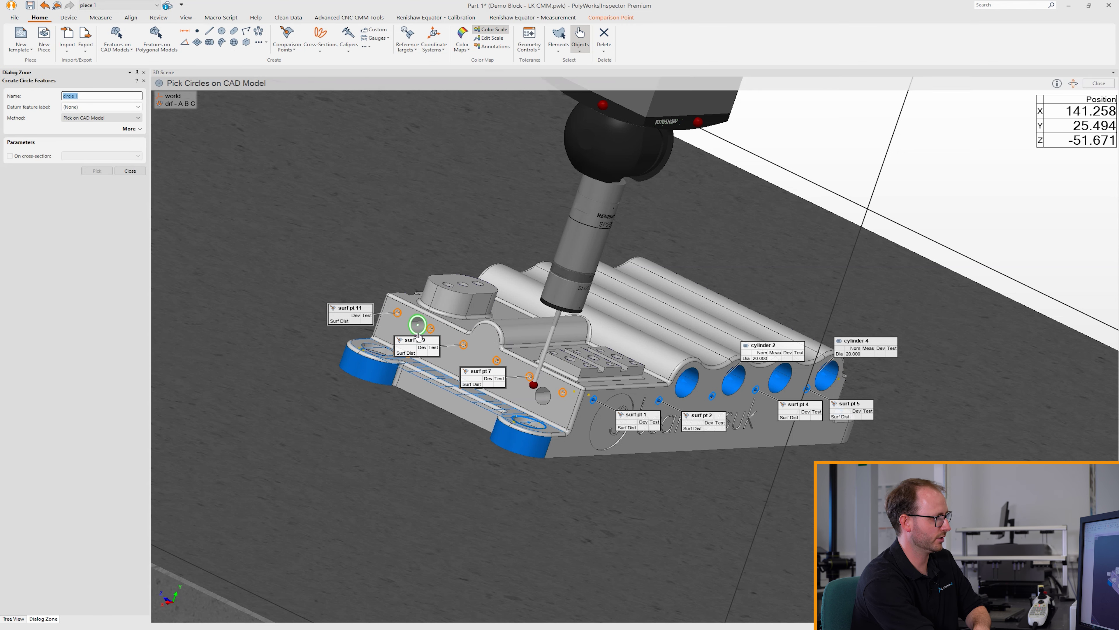
left_click(418, 335)
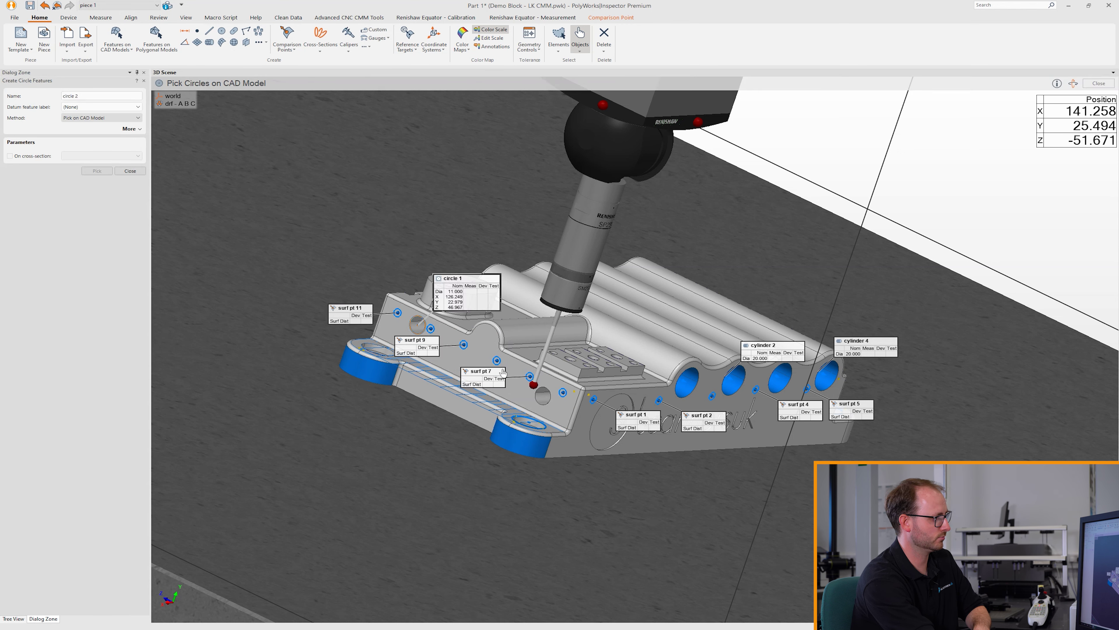
left_click(550, 400)
left_click(142, 172)
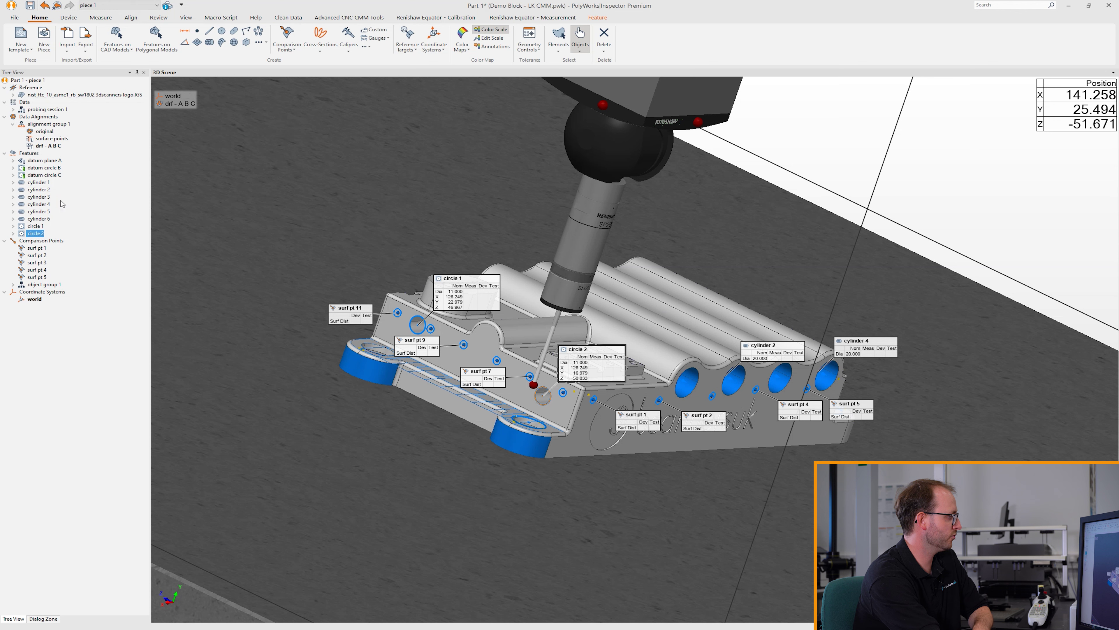
- Set the measurement method of cylinders 1 to 4 to CNC Probe in their shared properties
left_click_drag(60, 180, 48, 204)
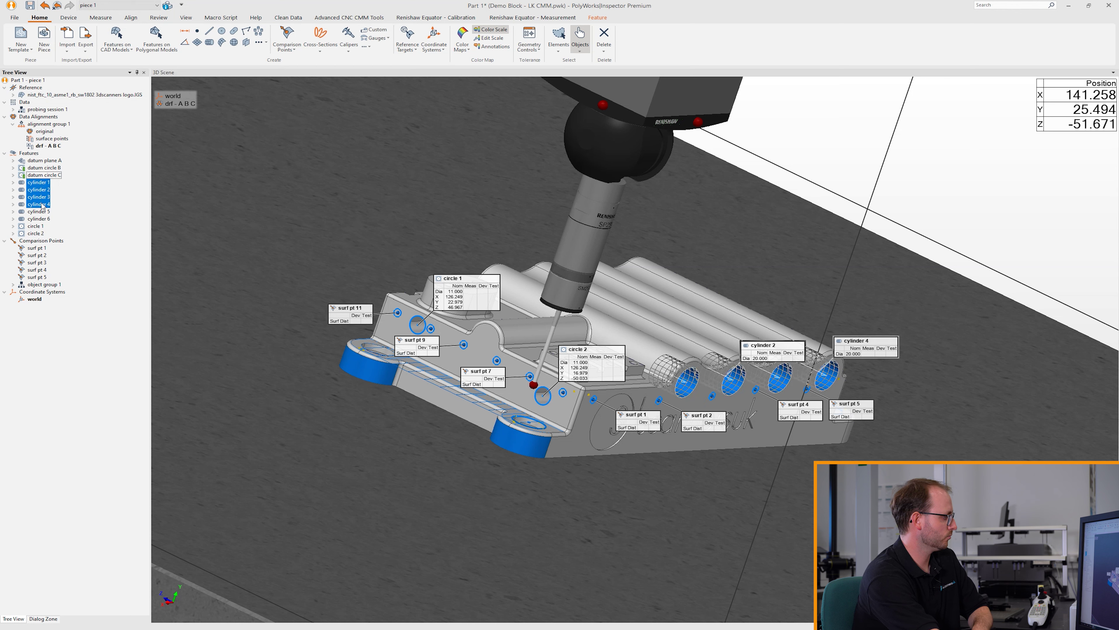
right_click(42, 203)
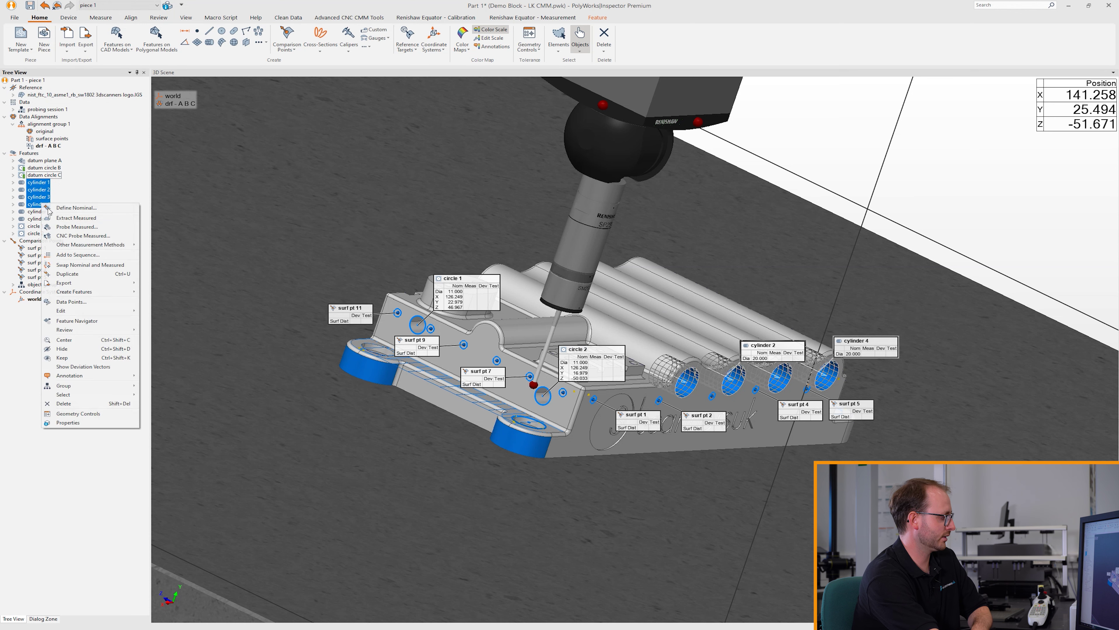
left_click(107, 422)
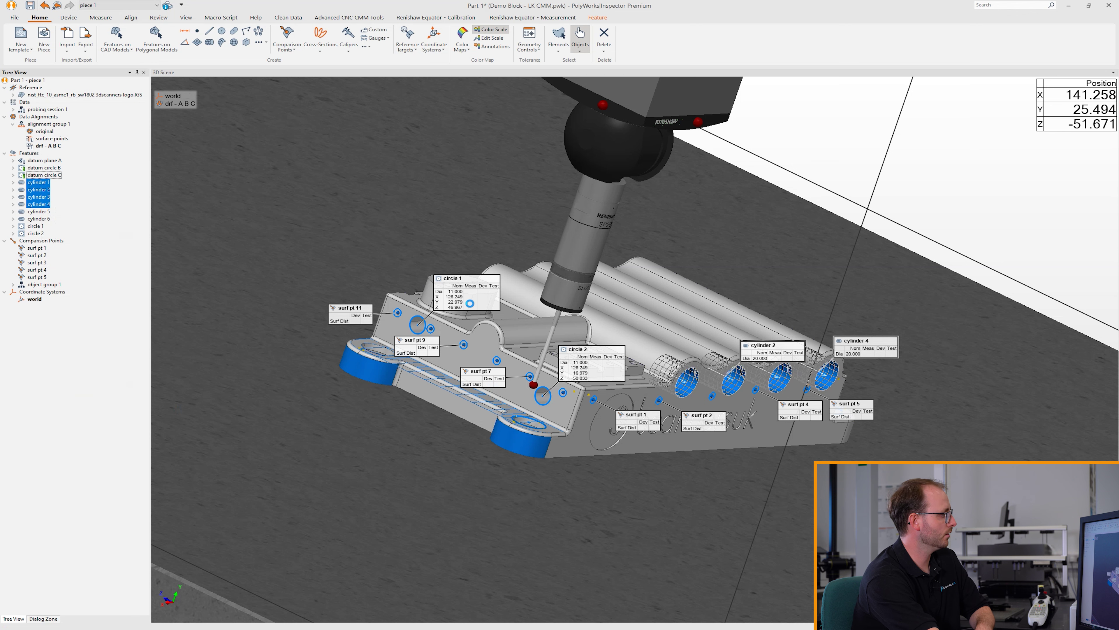
left_click(48, 127)
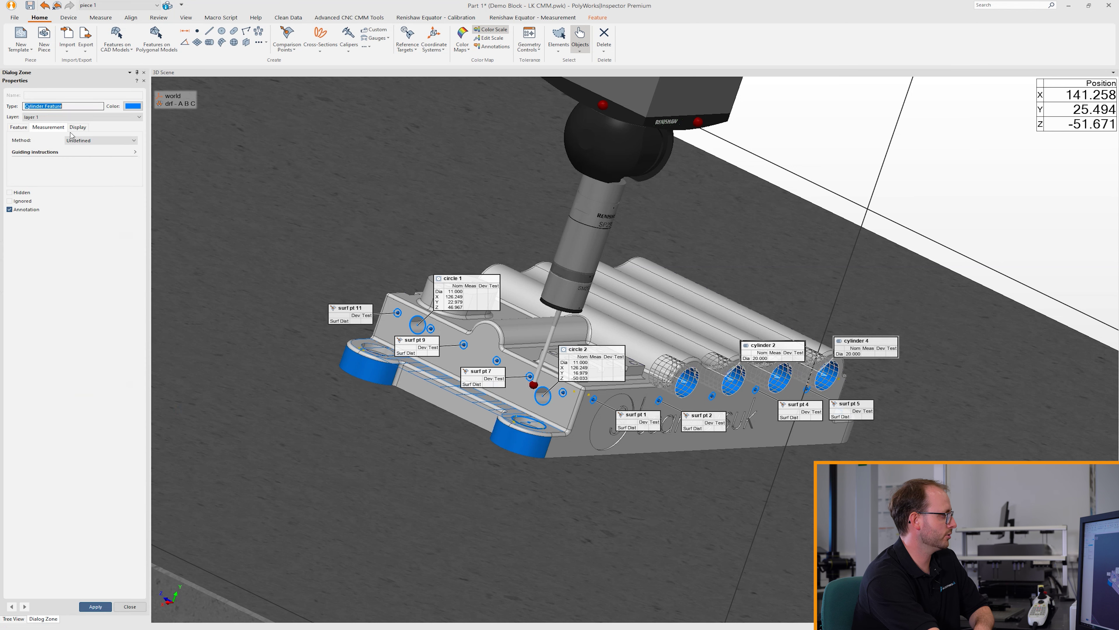
left_click(91, 143)
left_click(96, 173)
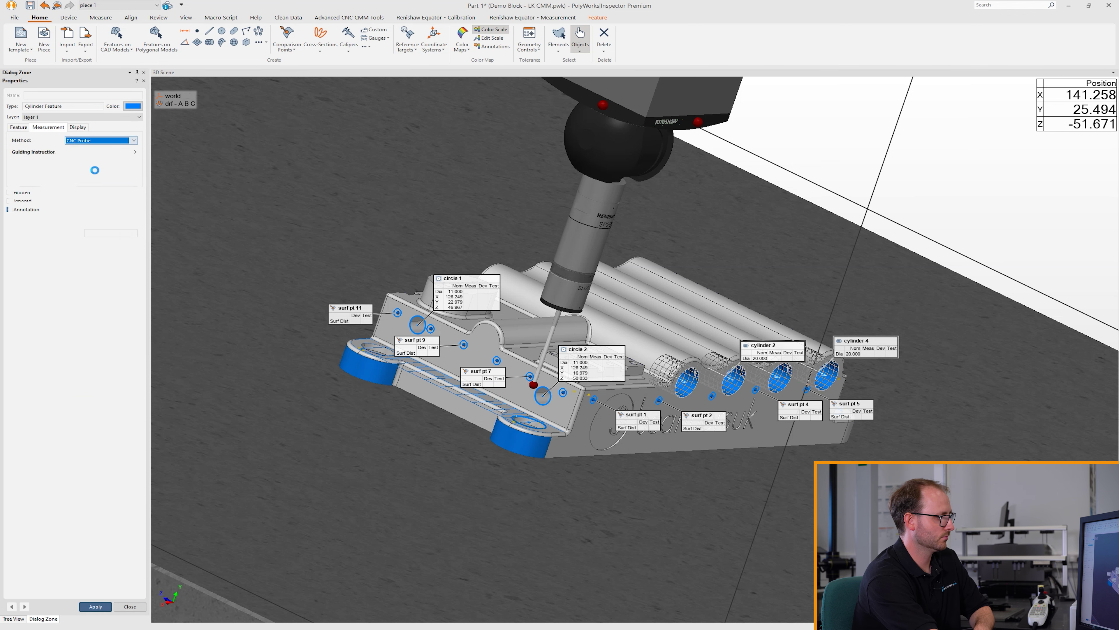
- Enable tactile scanning for cylinders 1 to 4 and inspect the resulting scan paths inside the holes
left_click_drag(796, 410, 755, 395)
scroll(731, 382, "up", 10)
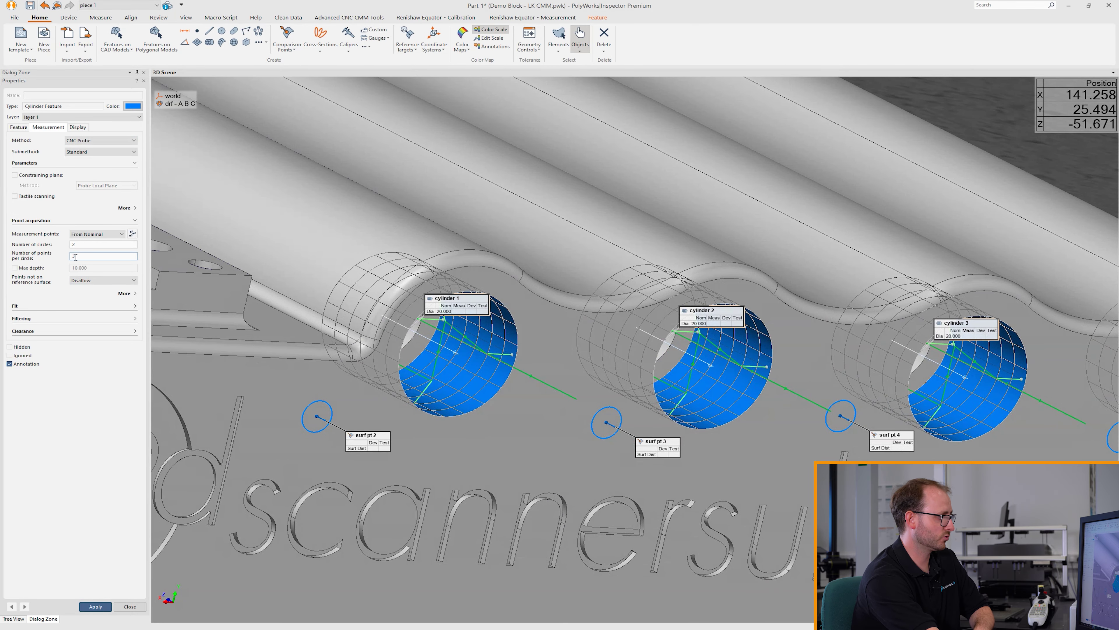
left_click(86, 245)
left_click(74, 246)
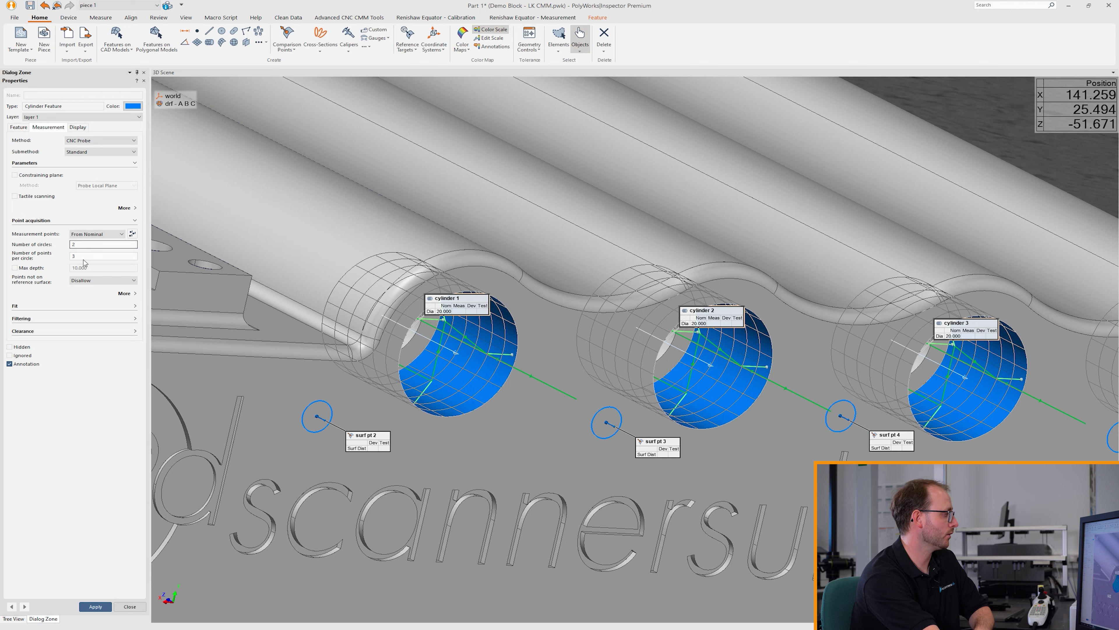
left_click(37, 197)
left_click_drag(508, 279, 547, 344)
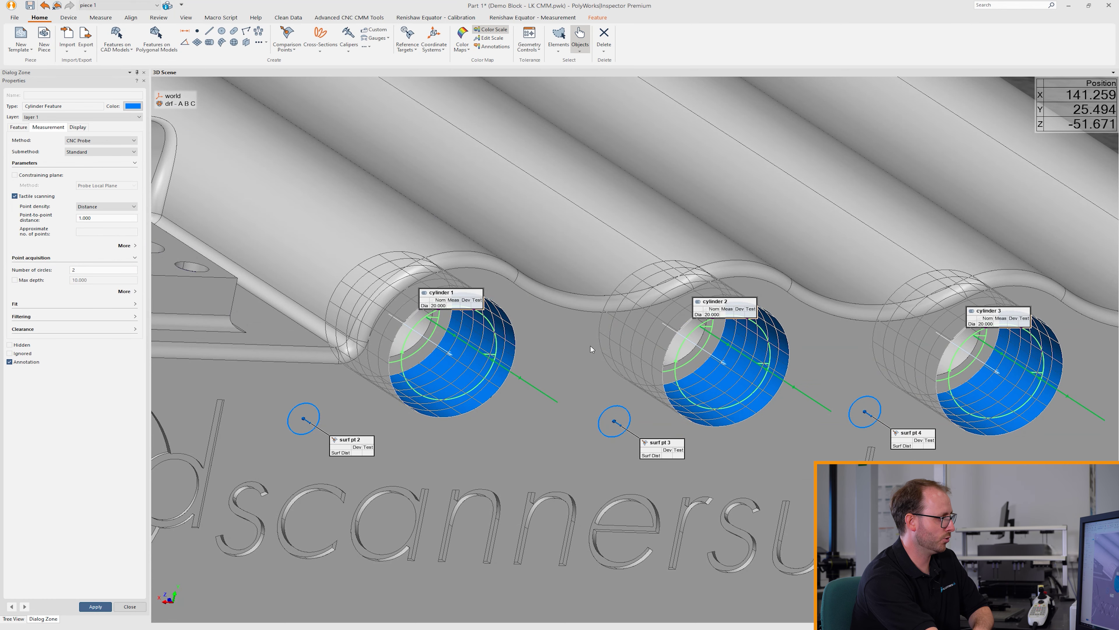
left_click_drag(572, 360, 442, 378)
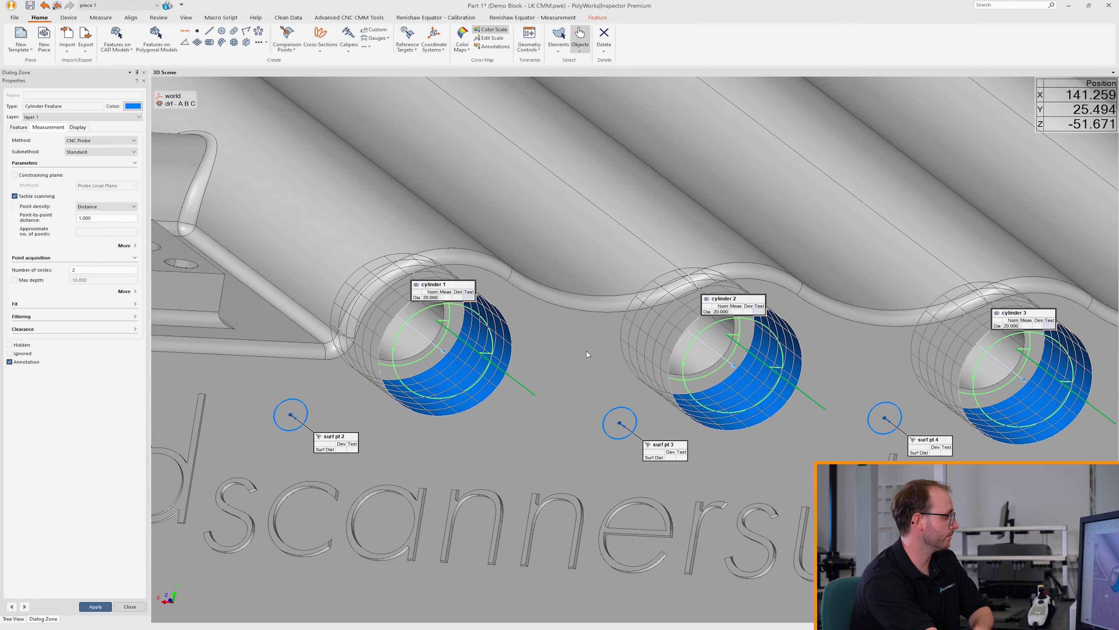
- Limit the probing of cylinders 1 to 4 to a maximum depth of 10 and apply the measurement properties
left_click(39, 283)
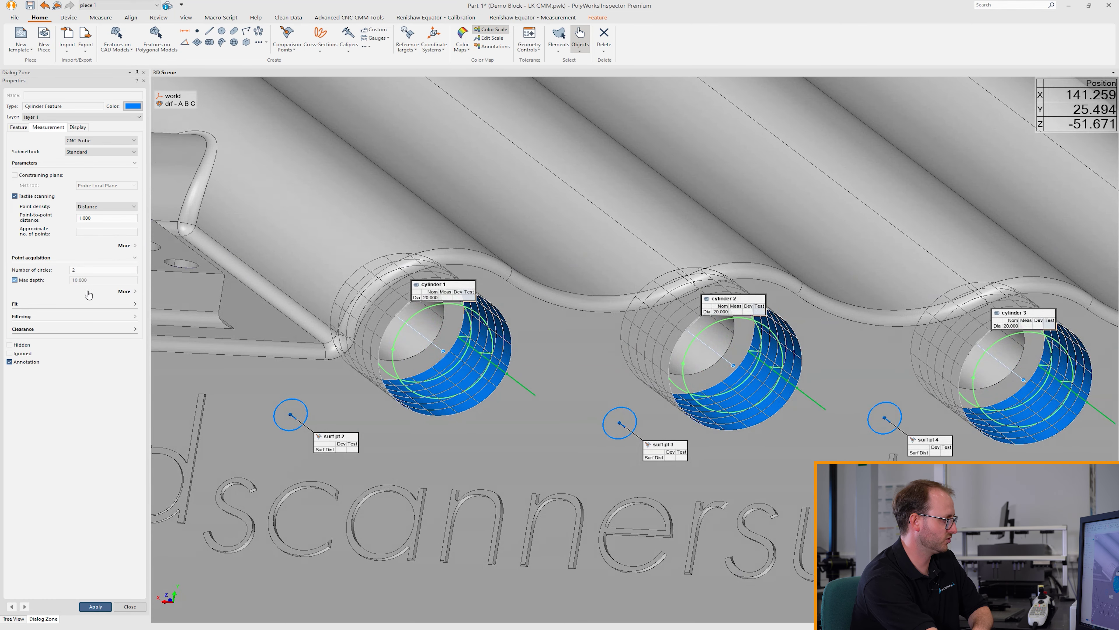
left_click_drag(485, 388, 530, 392)
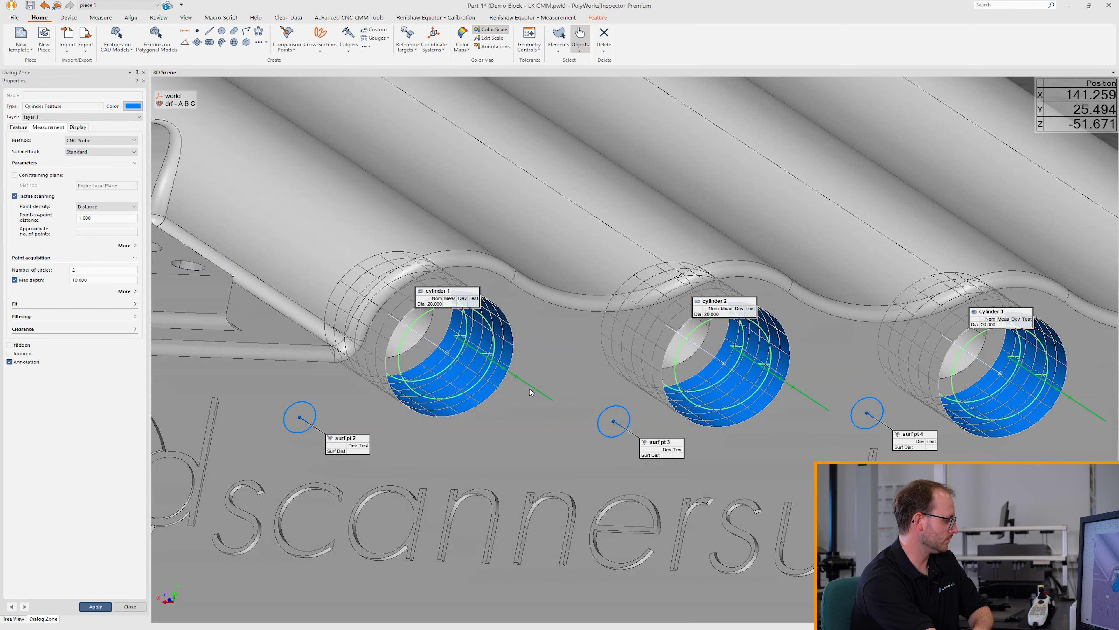
left_click(101, 606)
left_click(131, 608)
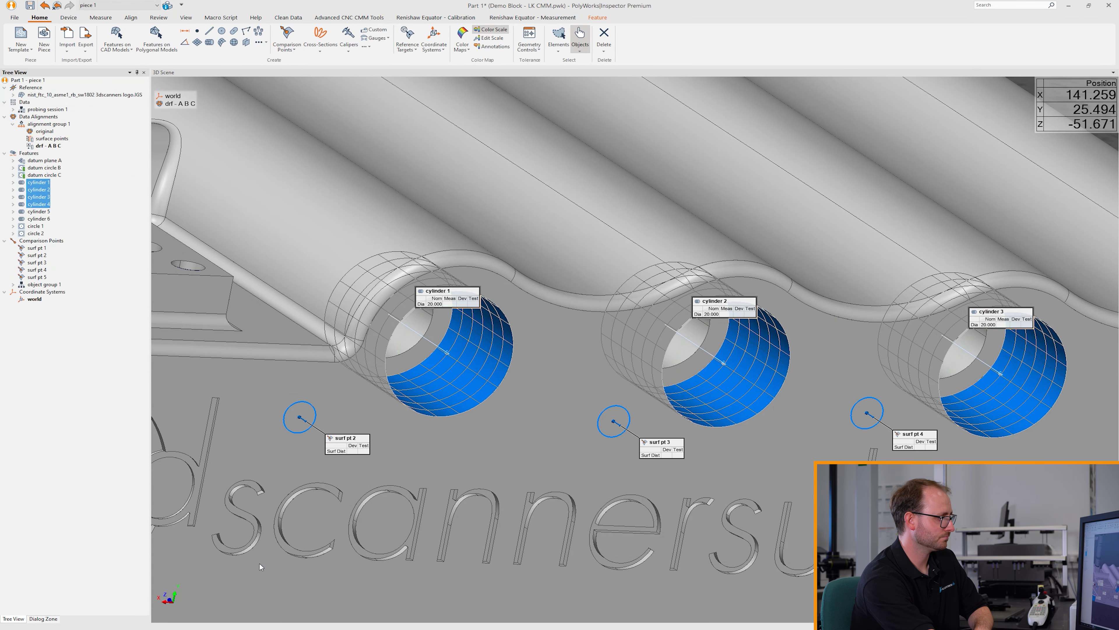
- Set the measurement method of cylinders 5 and 6 on the lug ends to CNC Probe
scroll(455, 408, "down", 5)
middle_click_drag(476, 403, 758, 409)
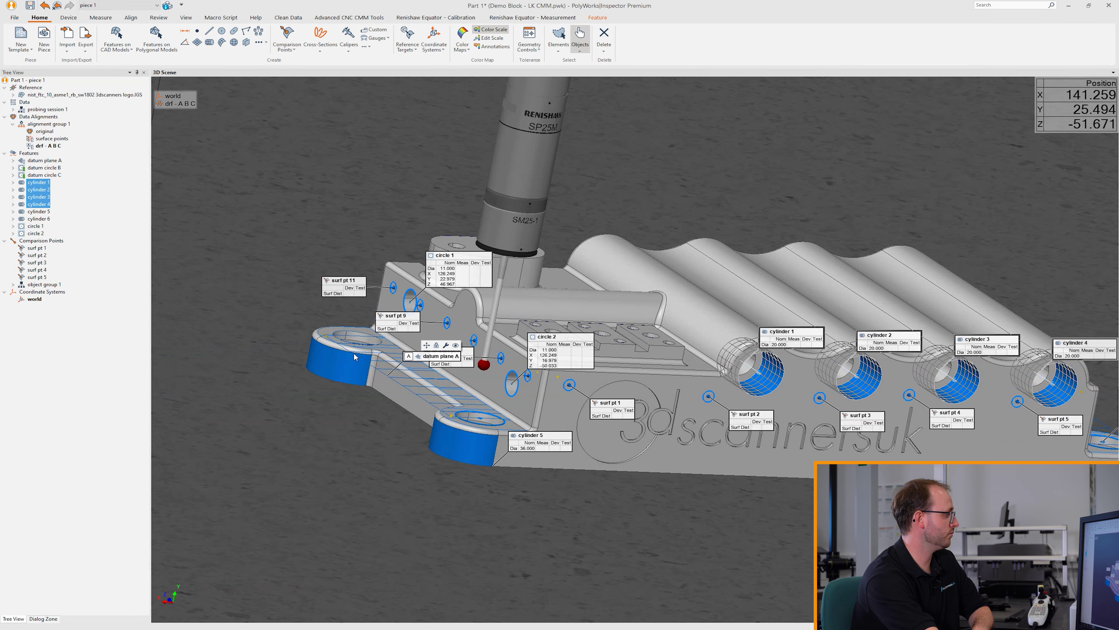
left_click(39, 211)
left_click(38, 218, "shift")
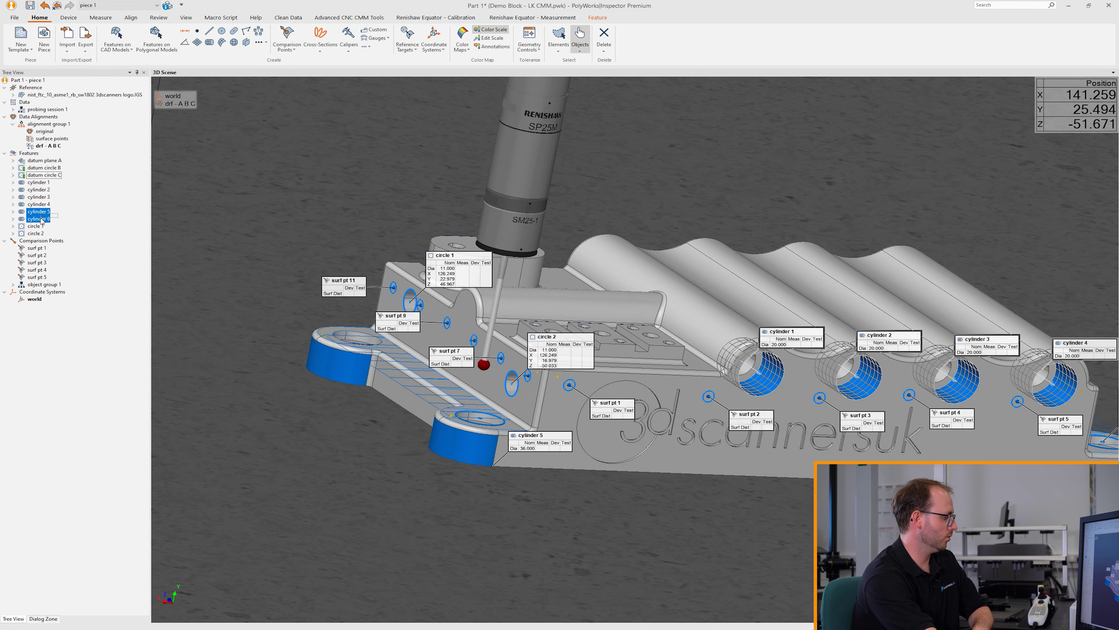
right_click(41, 219)
left_click(106, 439)
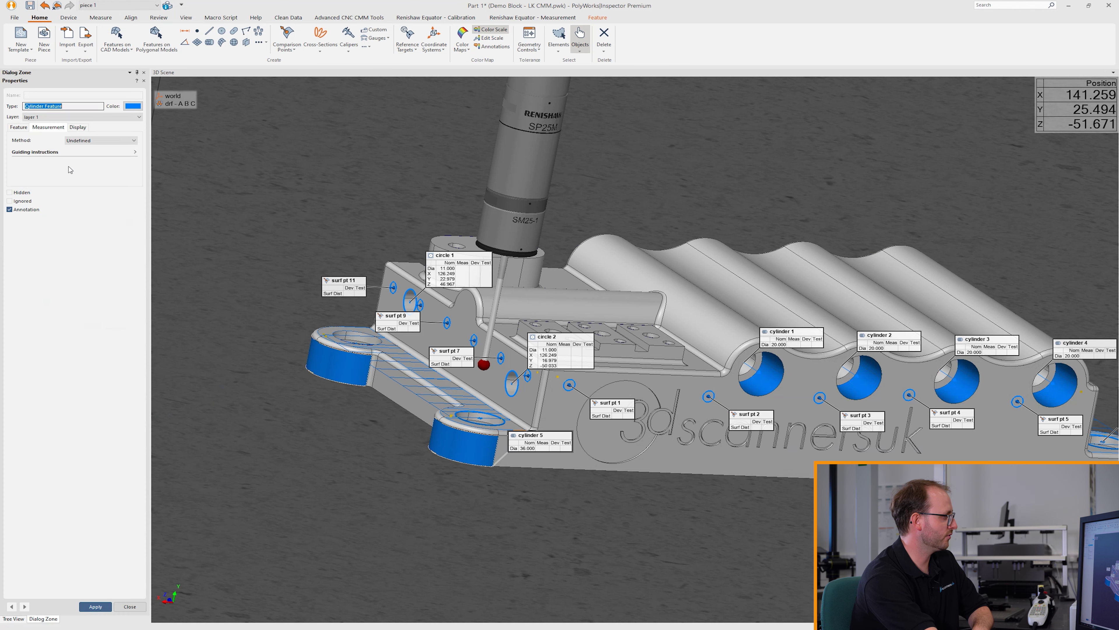
left_click(84, 140)
left_click(87, 174)
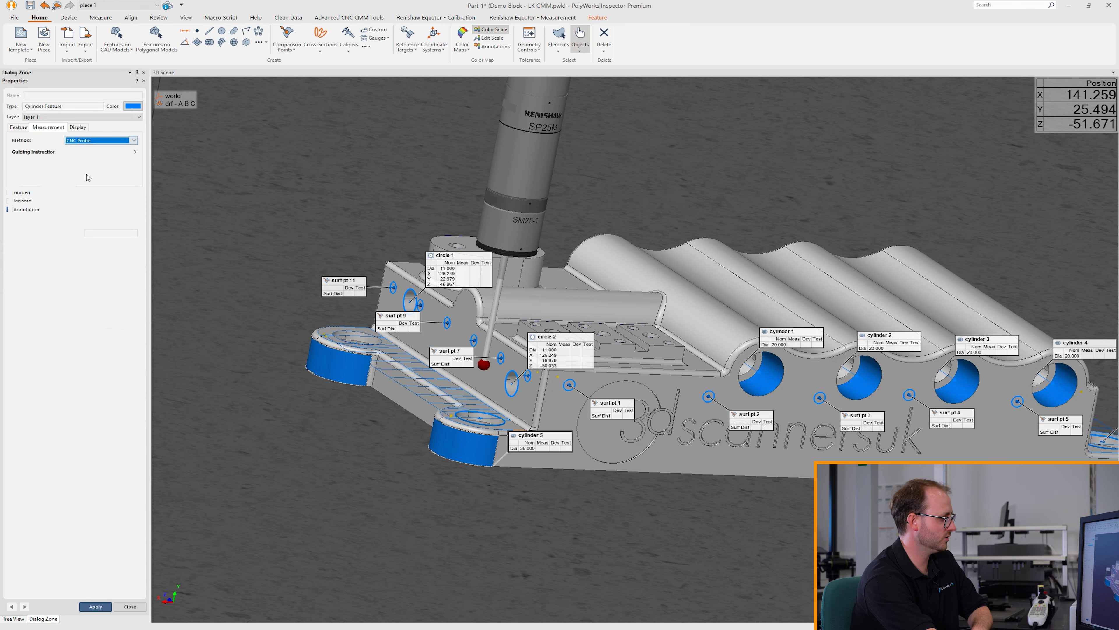
- Review the point acquisition, fit and filtering settings and the probe paths of cylinders 5 and 6, and close their properties
scroll(495, 449, "up", 5)
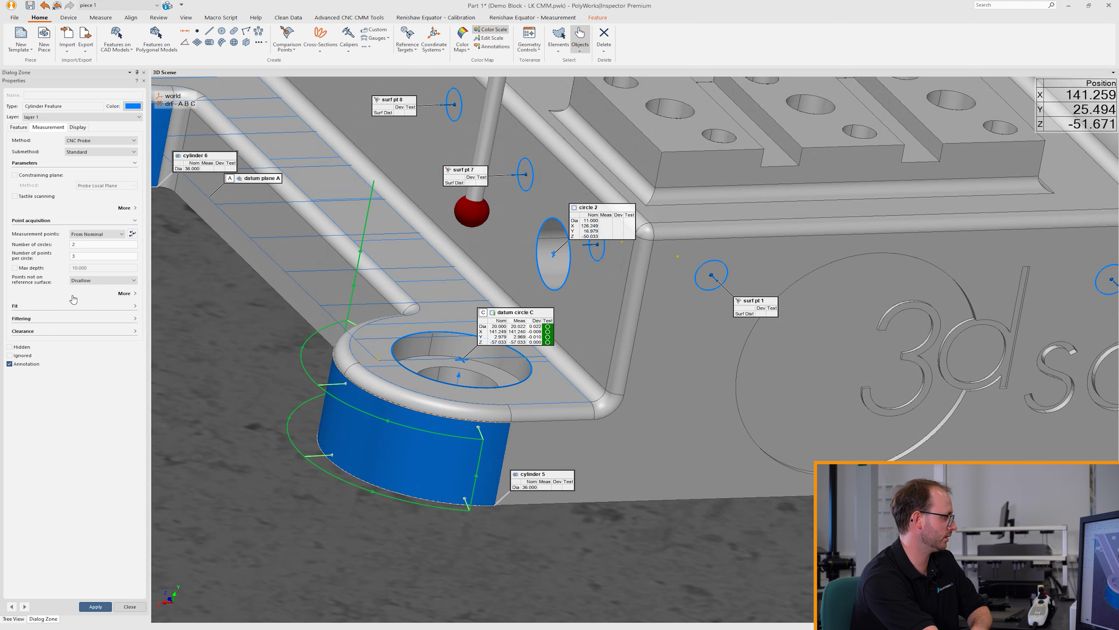
left_click(89, 306)
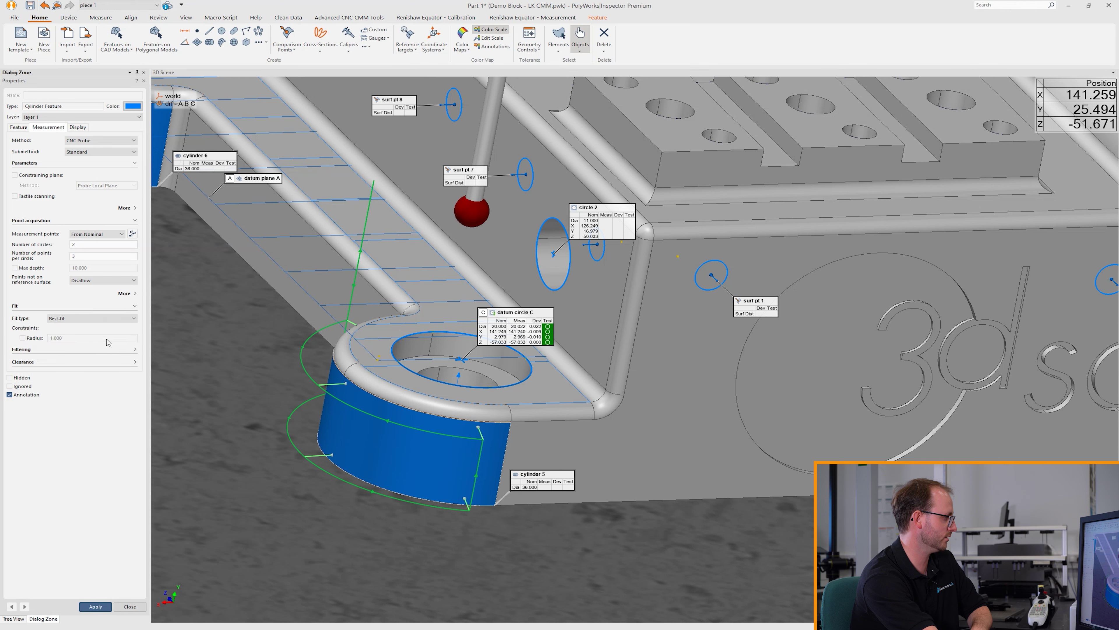
left_click(101, 351)
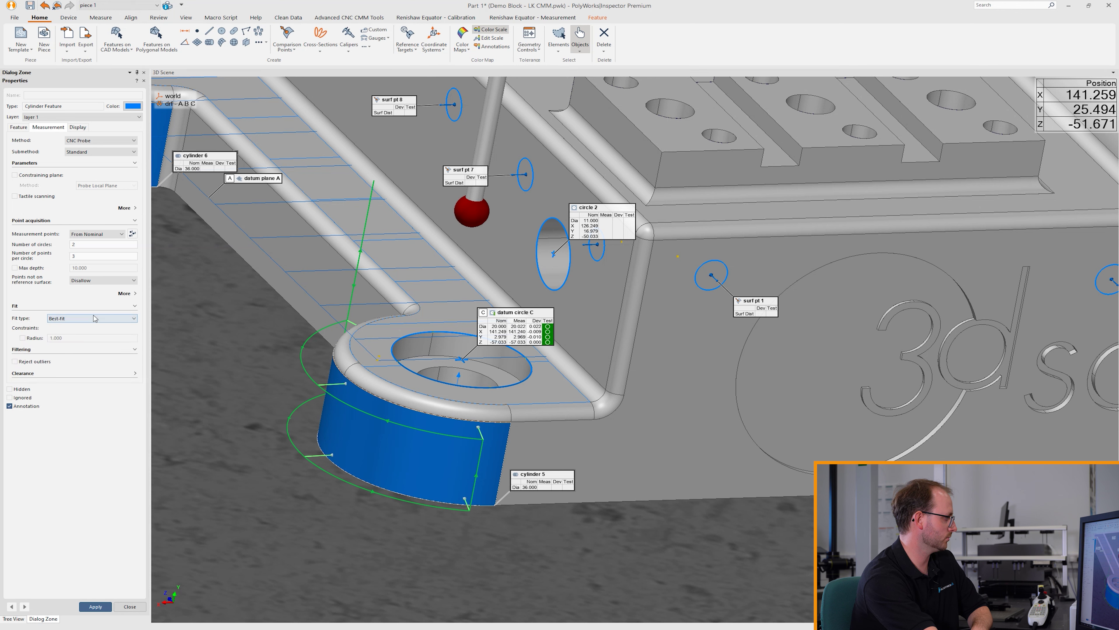
left_click(127, 294)
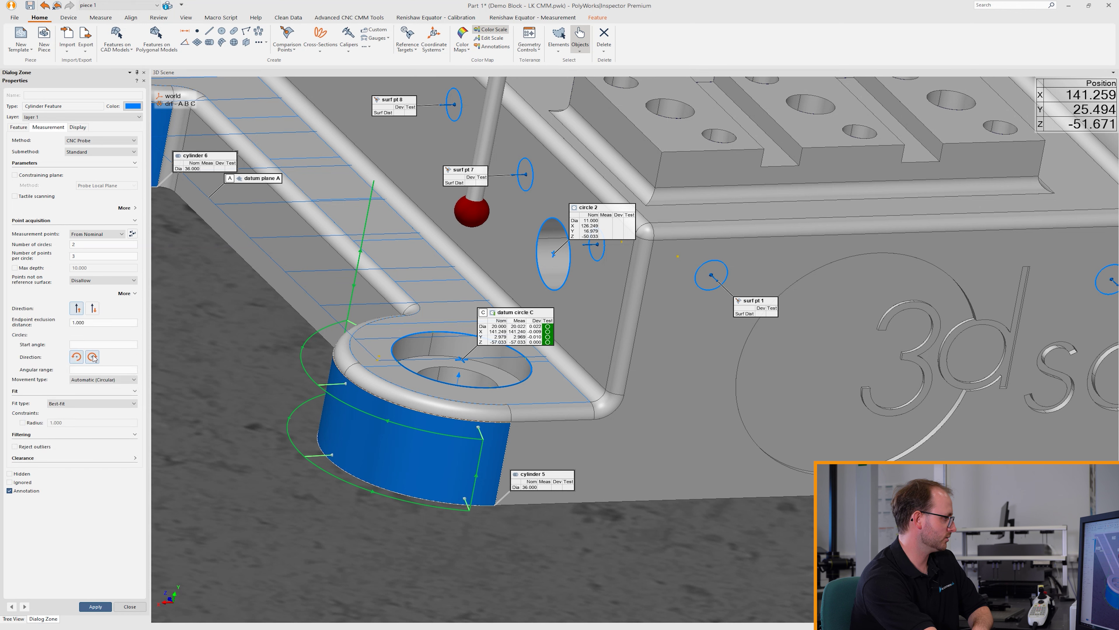
scroll(582, 391, "down", 2)
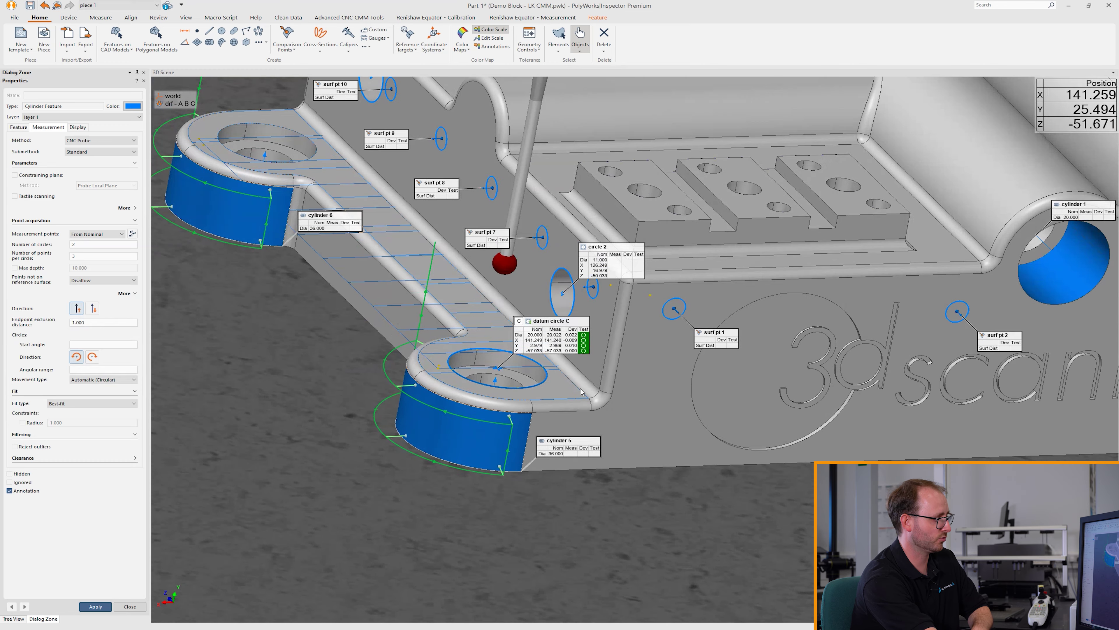
middle_click_drag(294, 326, 428, 352)
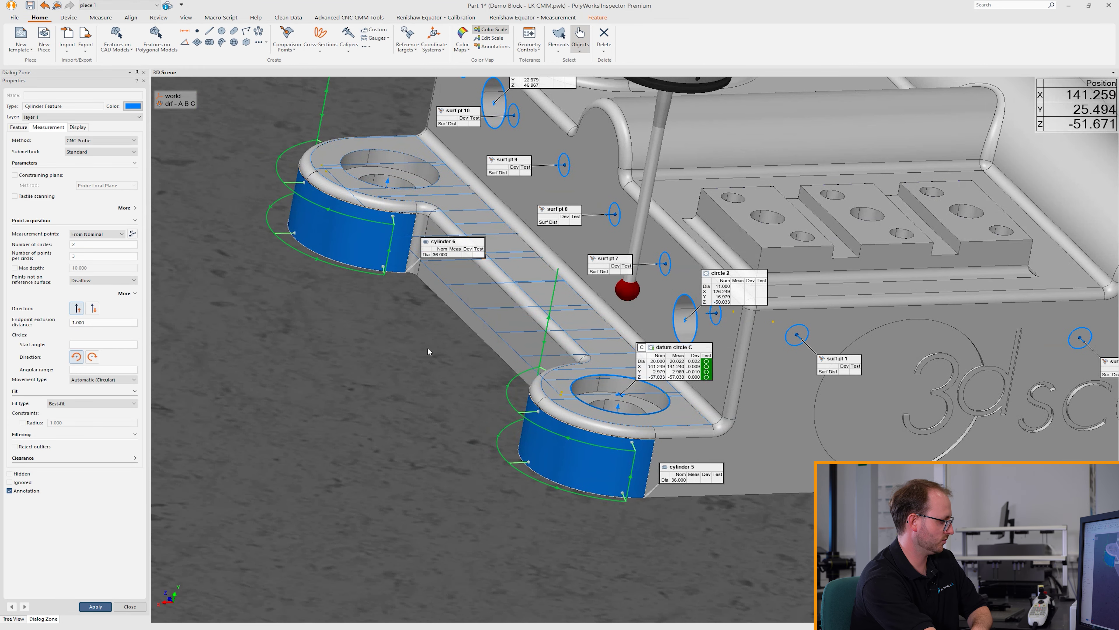
left_click(128, 605)
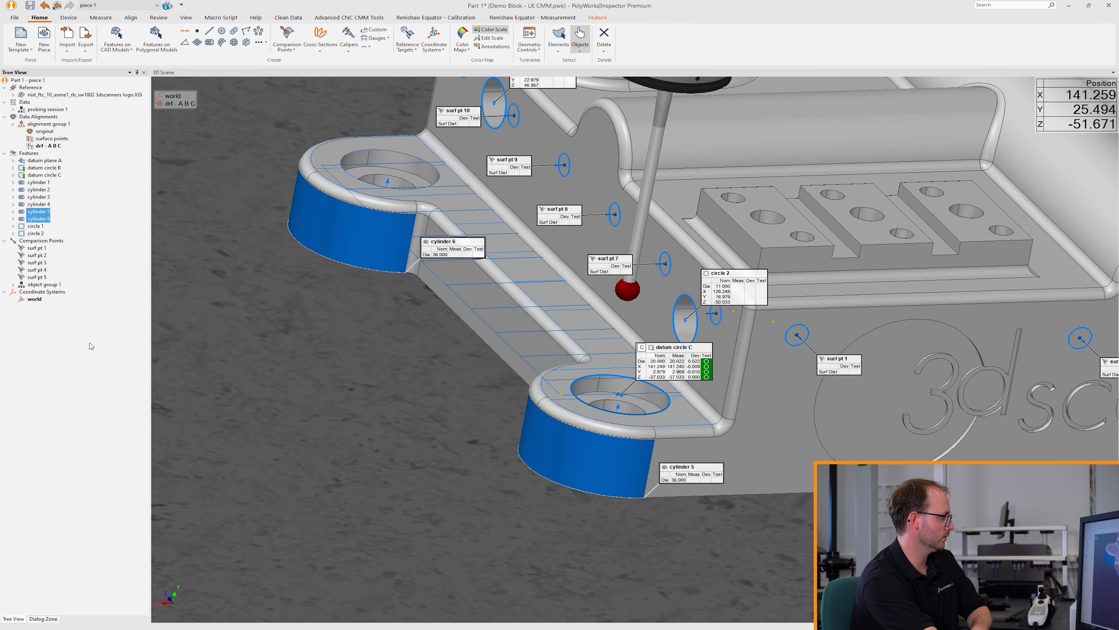
- Inspect the measurement properties and angular probe path of cylinder 5 on its own, applying and closing its properties
left_click(46, 211)
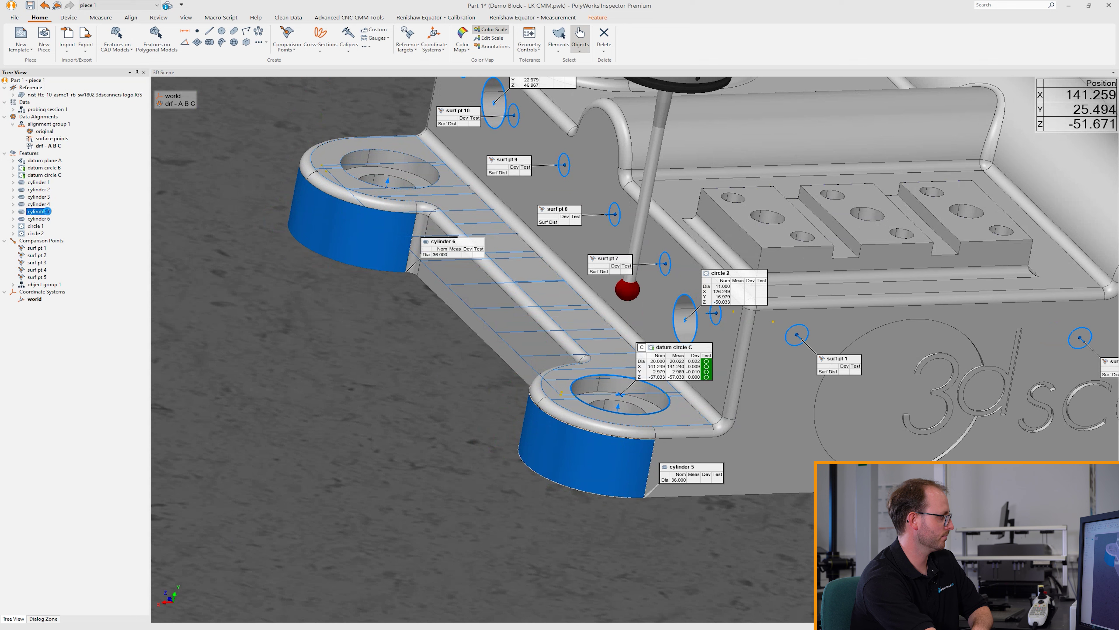
double_click(46, 212)
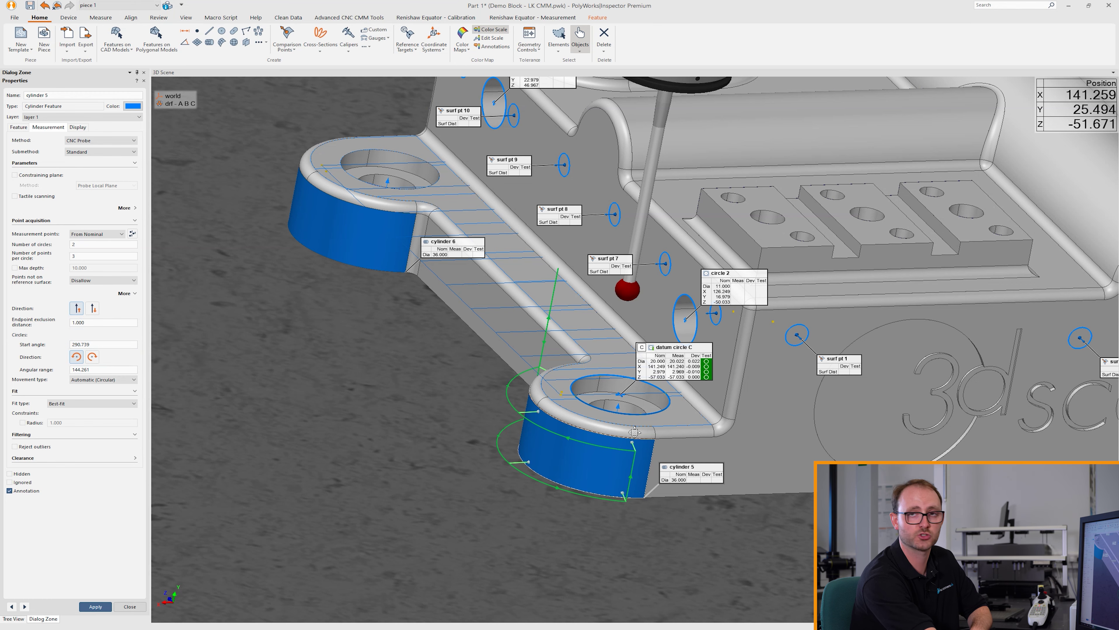
left_click_drag(634, 432, 627, 443)
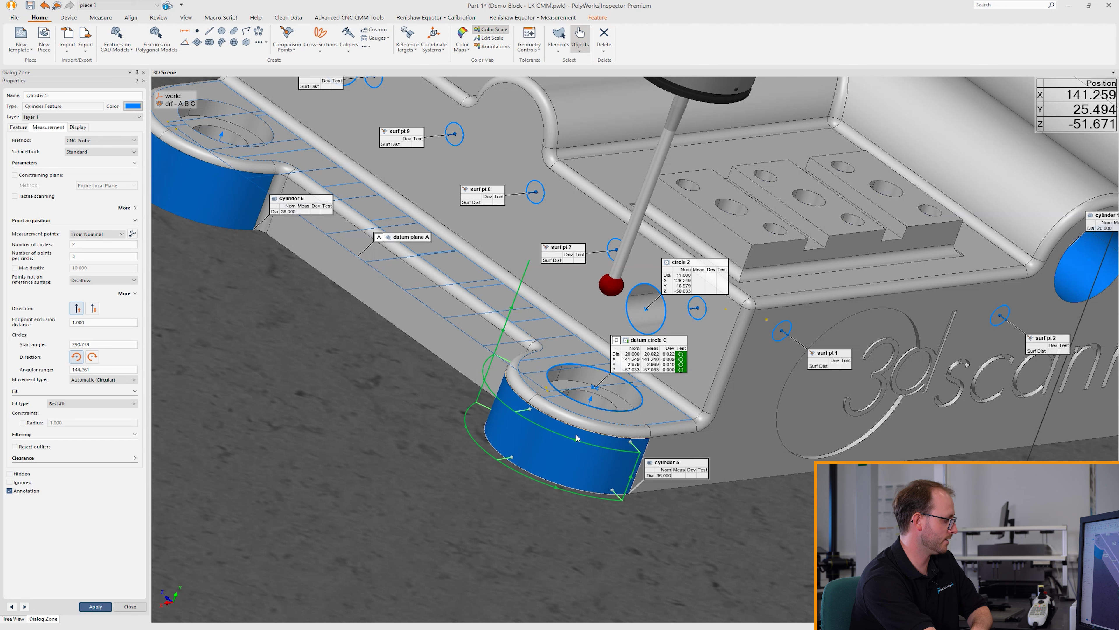
left_click(106, 605)
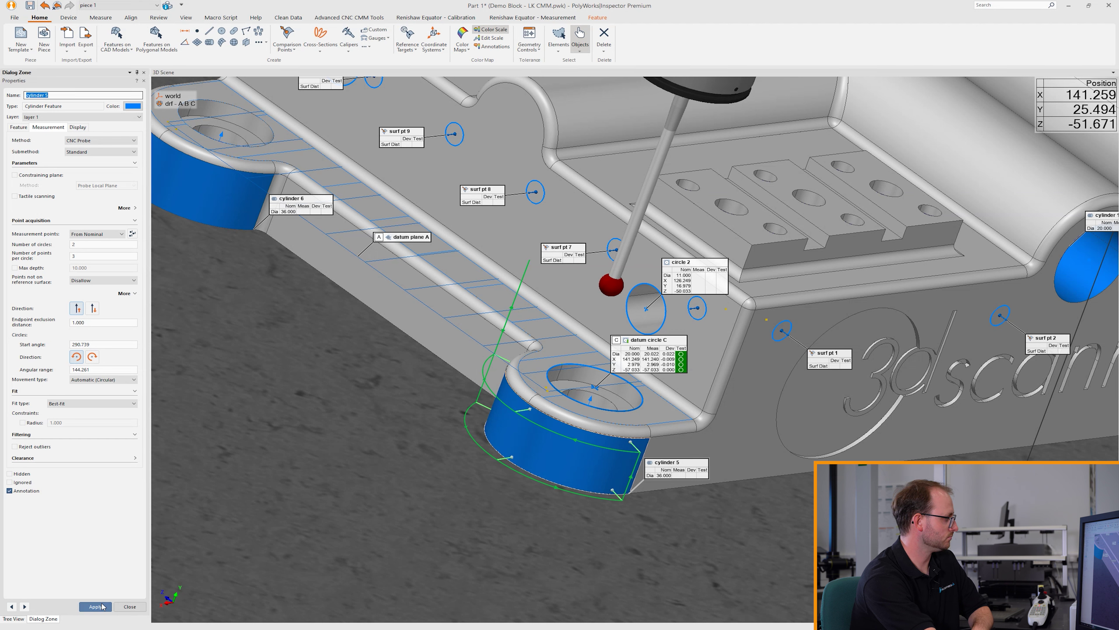
left_click(123, 608)
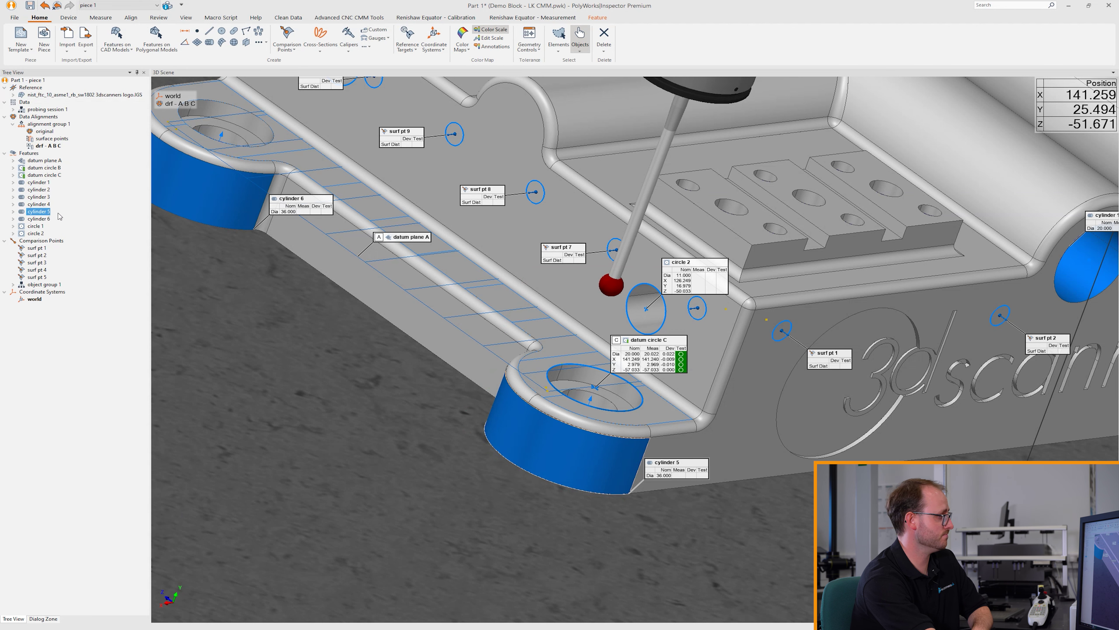
- Set the measurement method of circles 1 and 2 to CNC Probe in their shared properties
left_click_drag(48, 224, 35, 232)
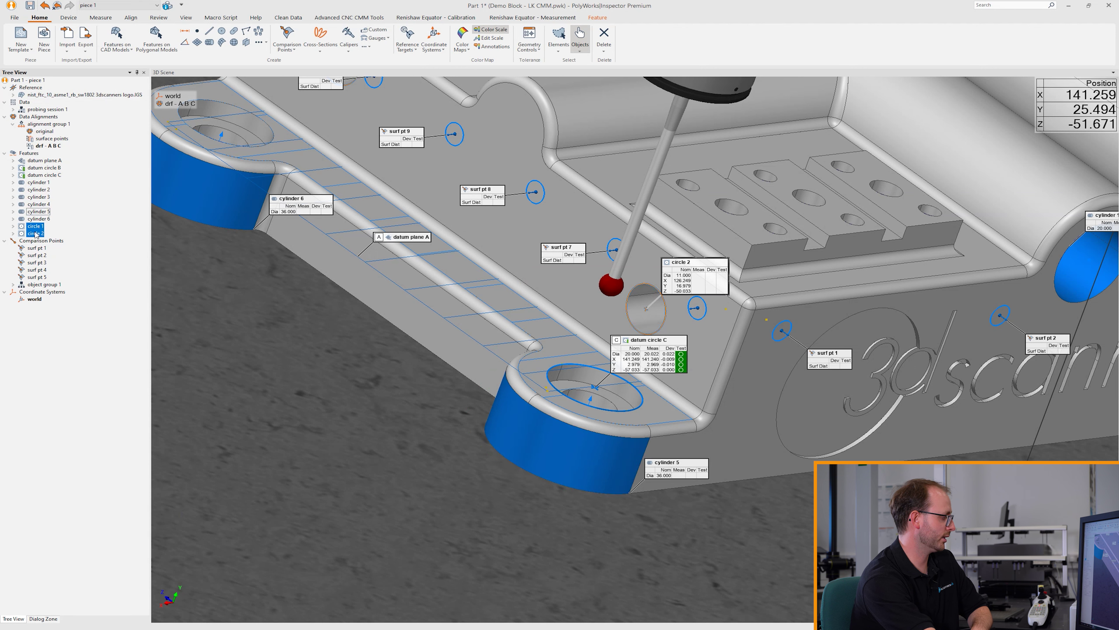
right_click(35, 234)
left_click(105, 452)
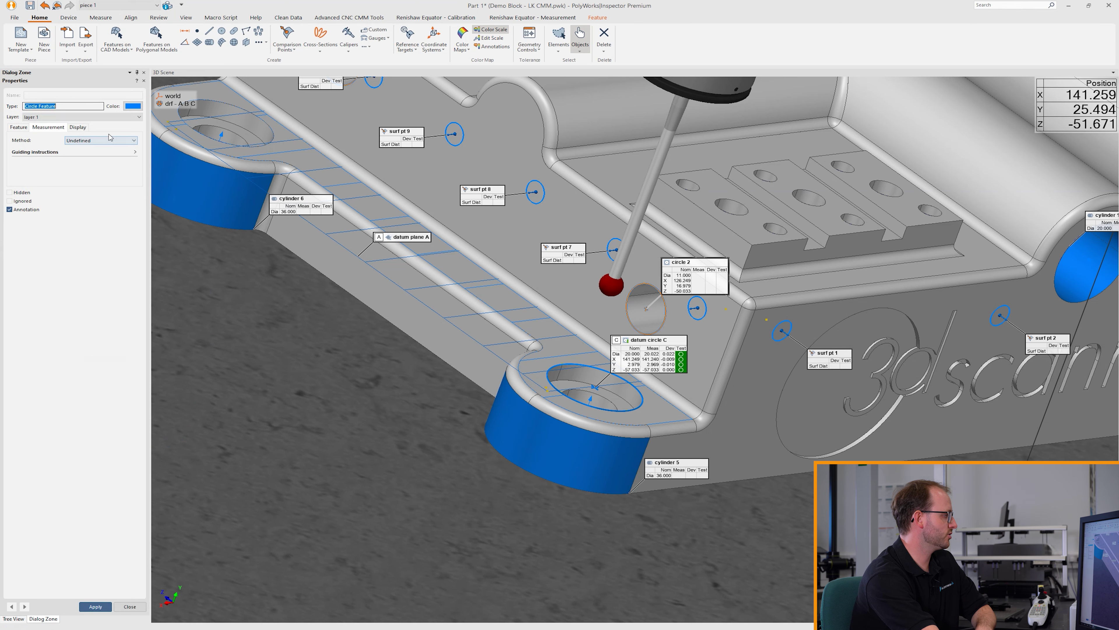
left_click(81, 142)
left_click(88, 158)
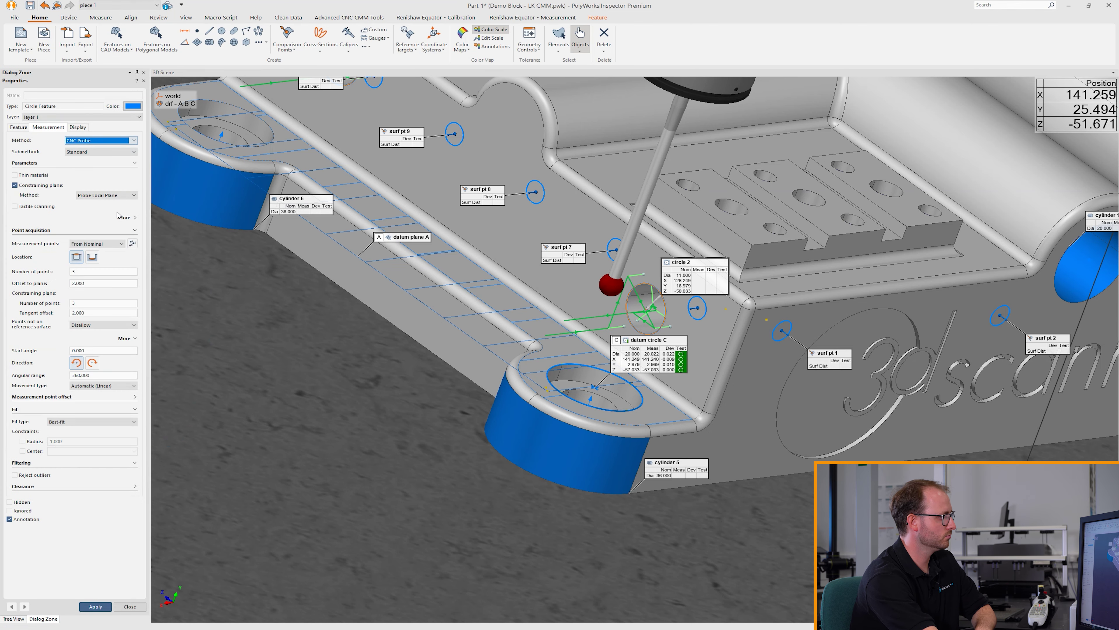
- Enable tactile scanning for circles 1 and 2 and apply their measurement properties
scroll(521, 258, "down", 5)
middle_click_drag(522, 258, 597, 326)
left_click_drag(597, 326, 619, 323)
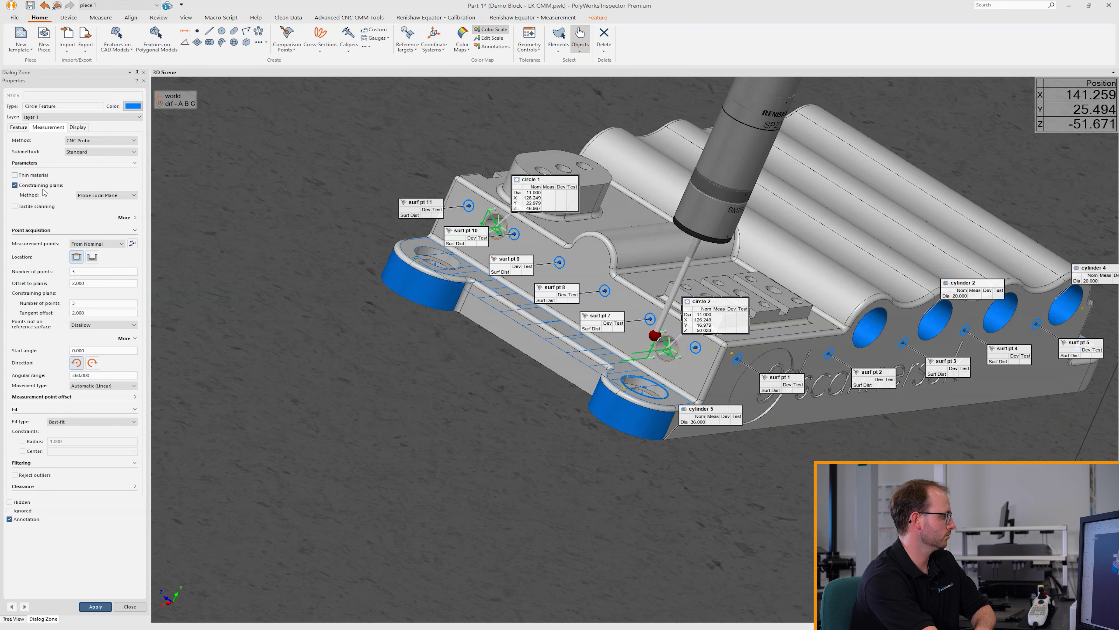
left_click(39, 207)
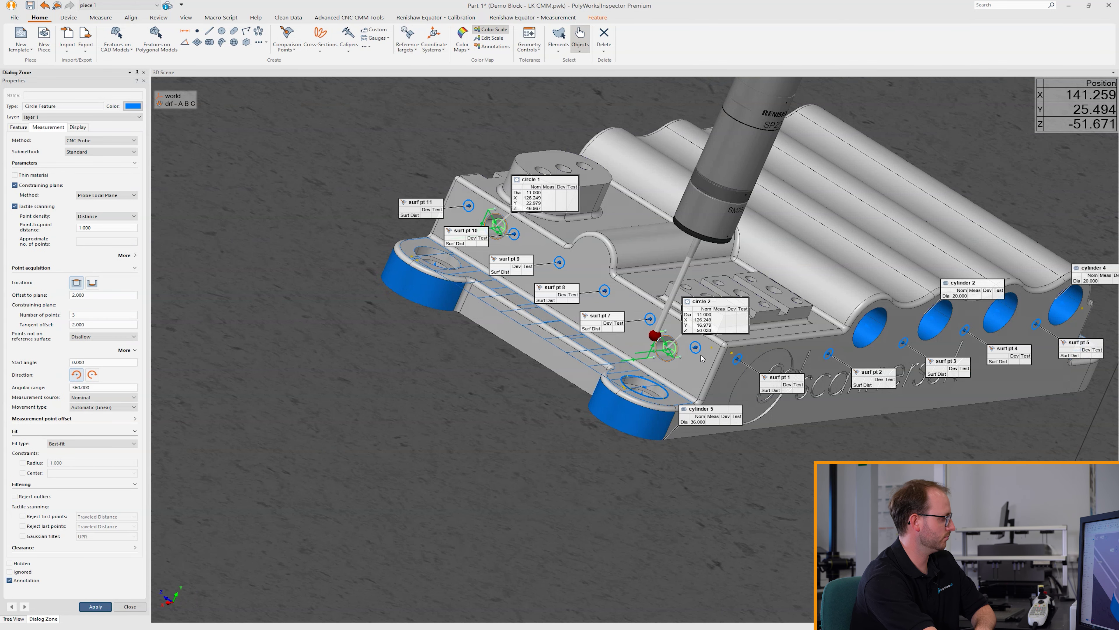
scroll(701, 358, "up", 5)
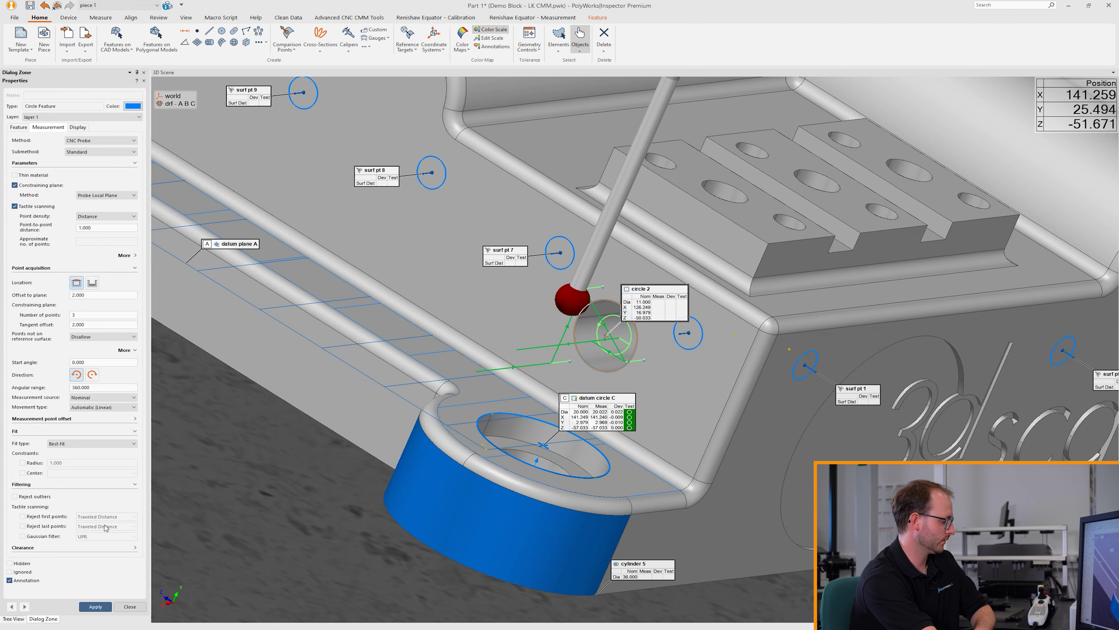
left_click(95, 606)
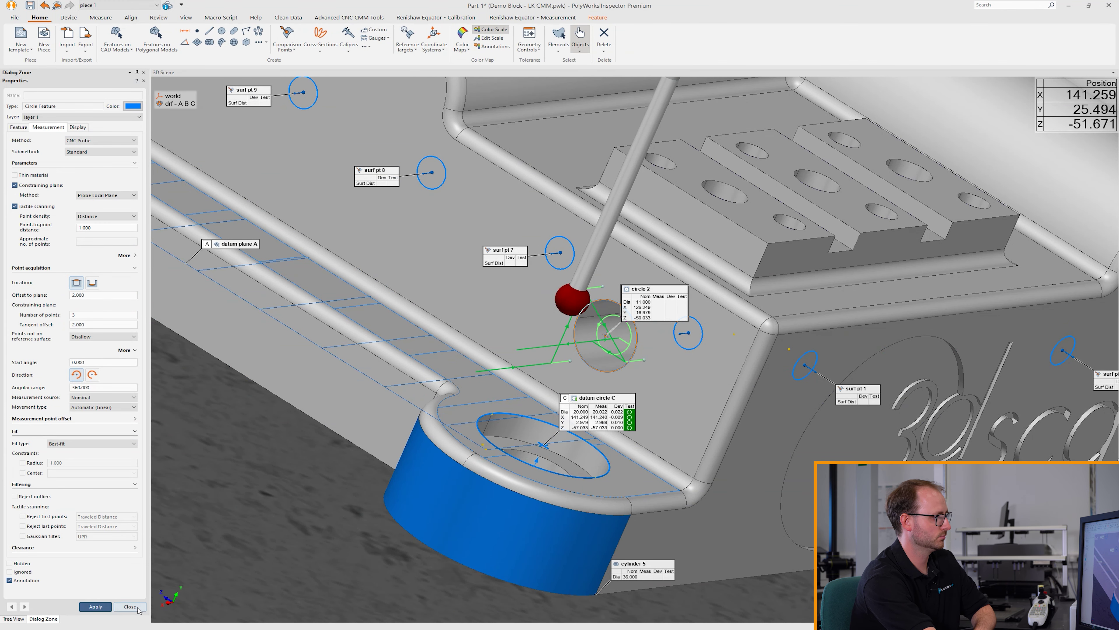
left_click(139, 609)
- Set the measurement method of all surface comparison points, including those in object group 1, to CNC Probe
scroll(632, 410, "down", 3)
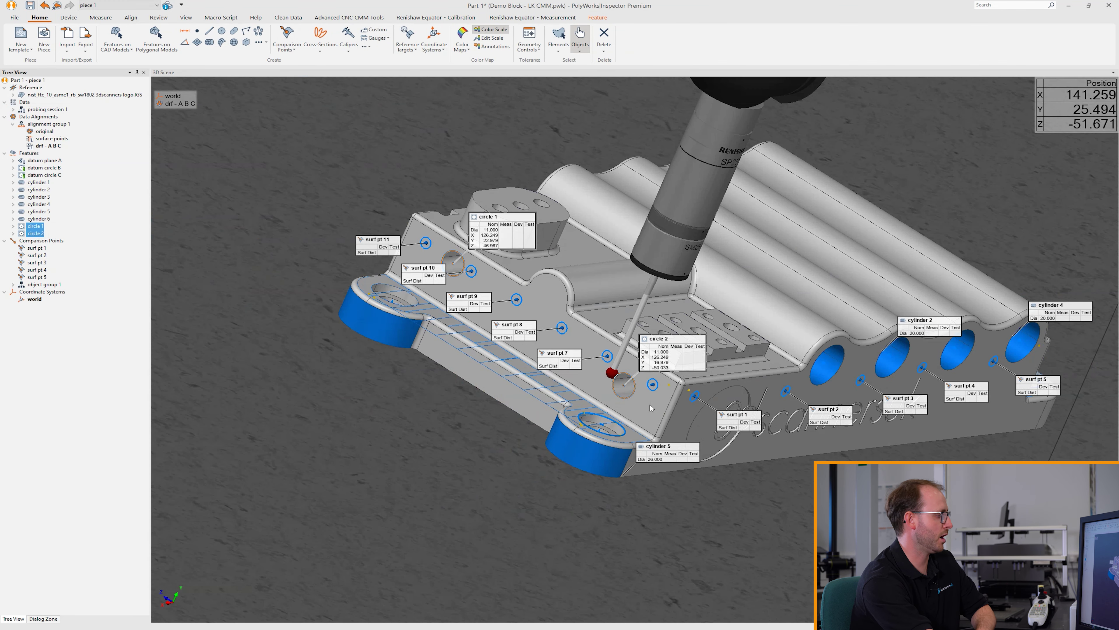
left_click_drag(64, 250, 42, 287)
right_click(42, 287)
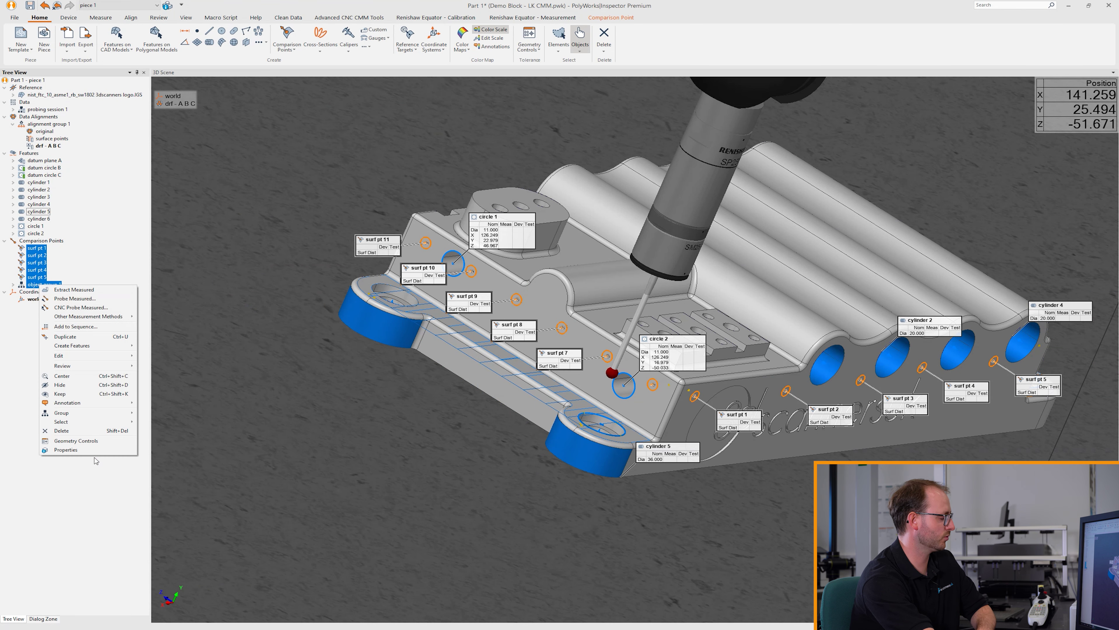
left_click(66, 449)
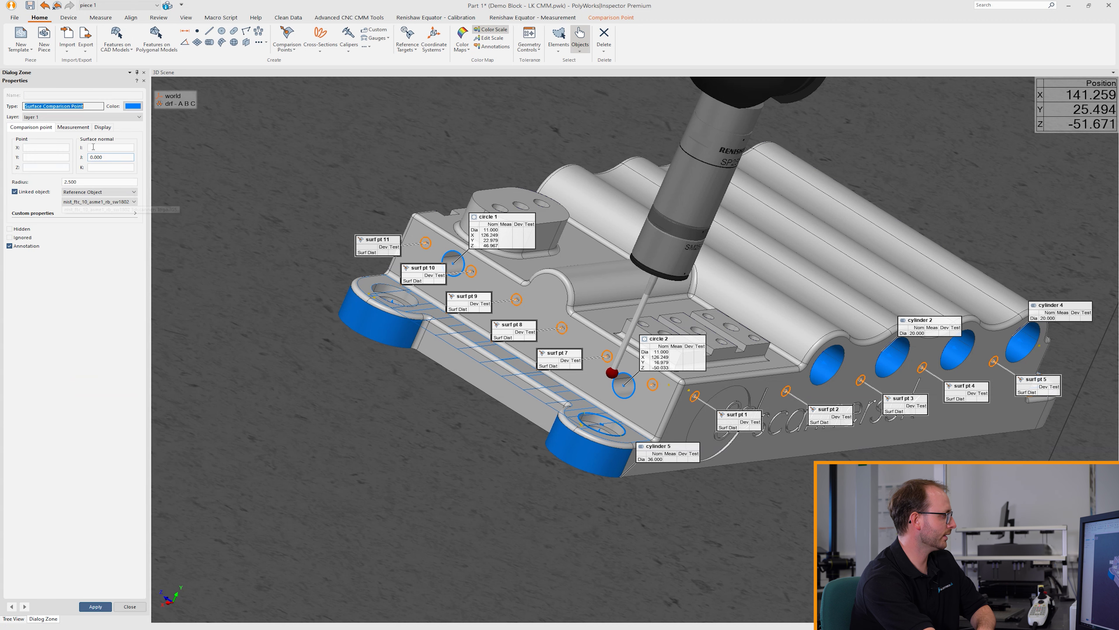
left_click(78, 128)
left_click(80, 141)
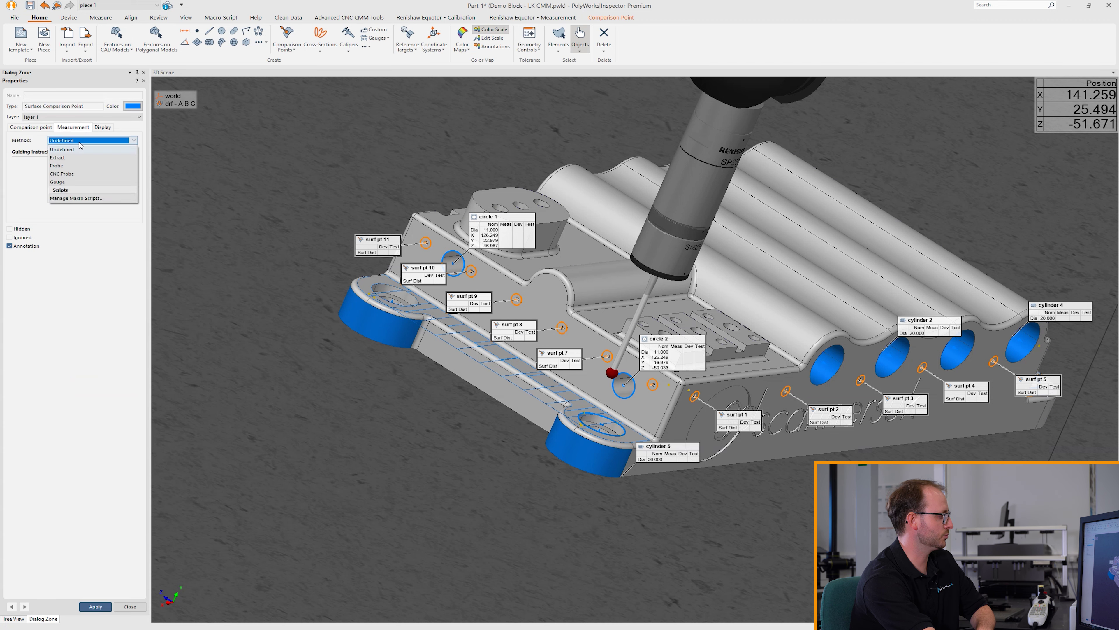
left_click(75, 174)
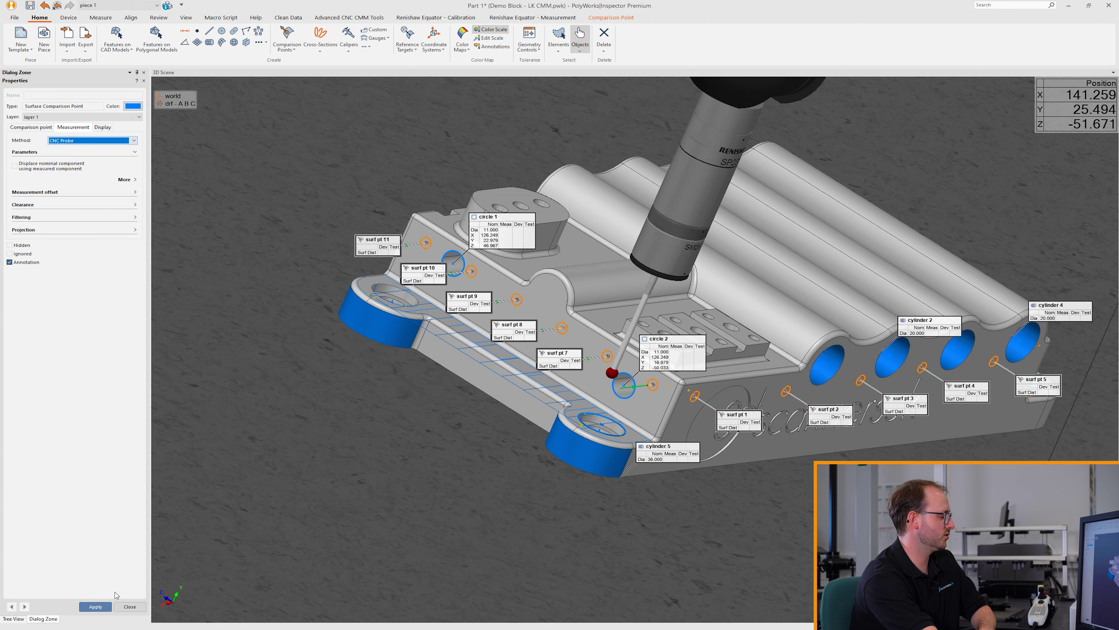
- Set the clearance distances before and after movement to 10 for all surface comparison points and apply the properties
left_click(55, 204)
double_click(75, 226)
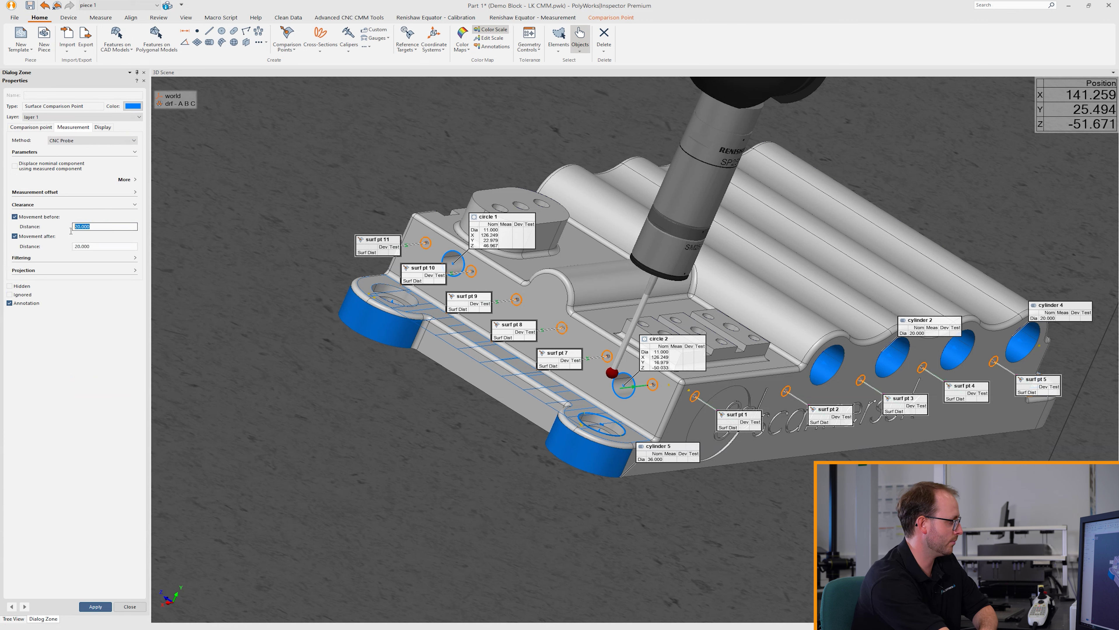
type("10")
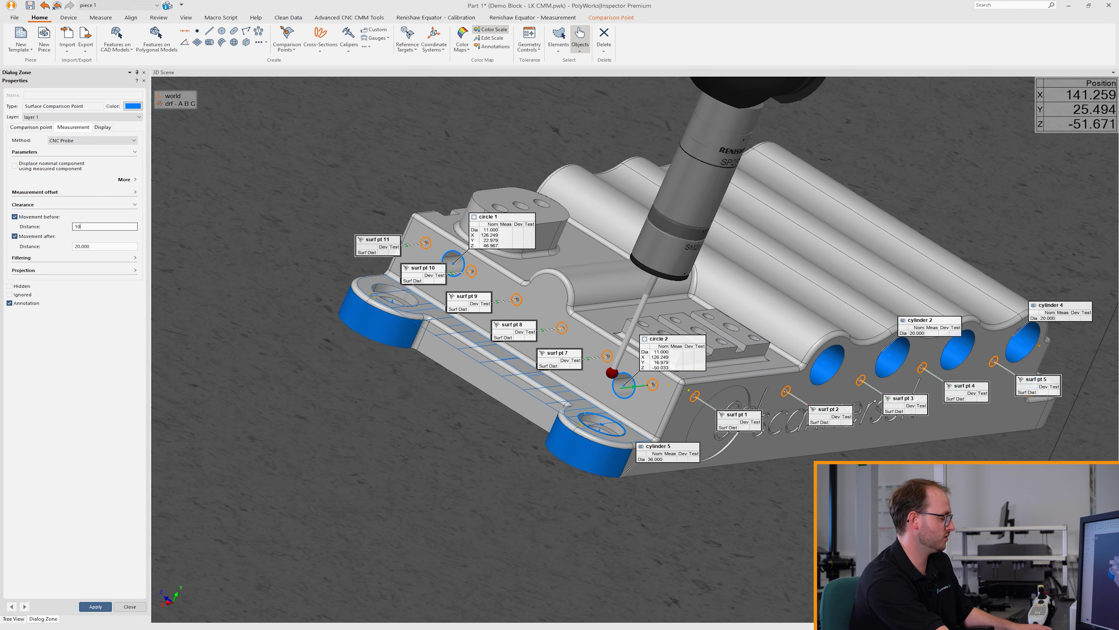
key("Tab")
key("Tab")
type("10.000")
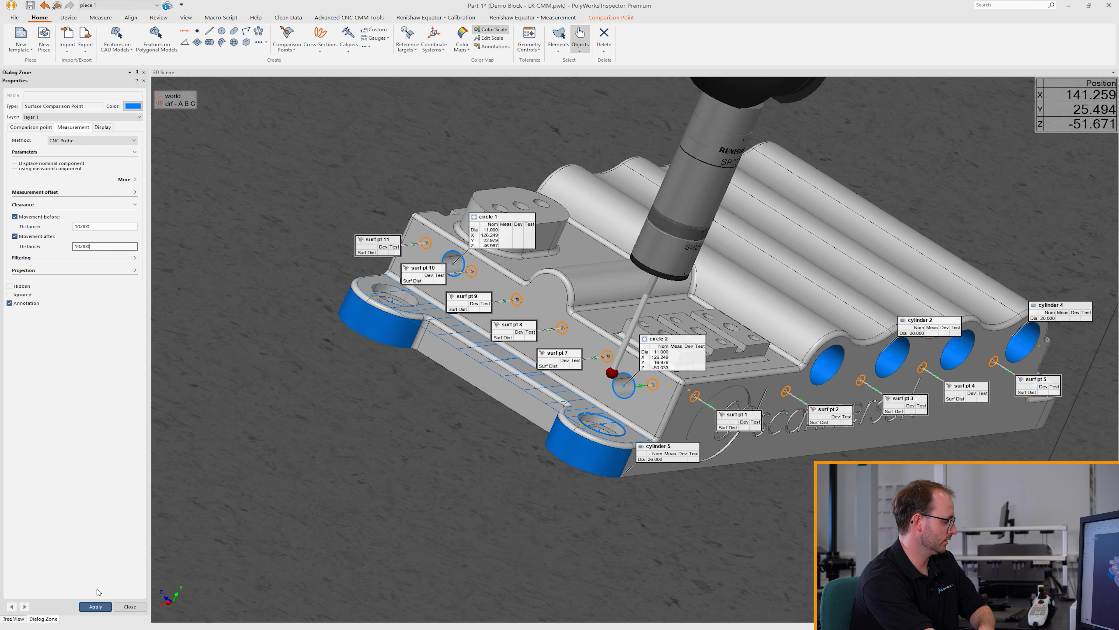
left_click(95, 606)
left_click(129, 606)
left_click(95, 494)
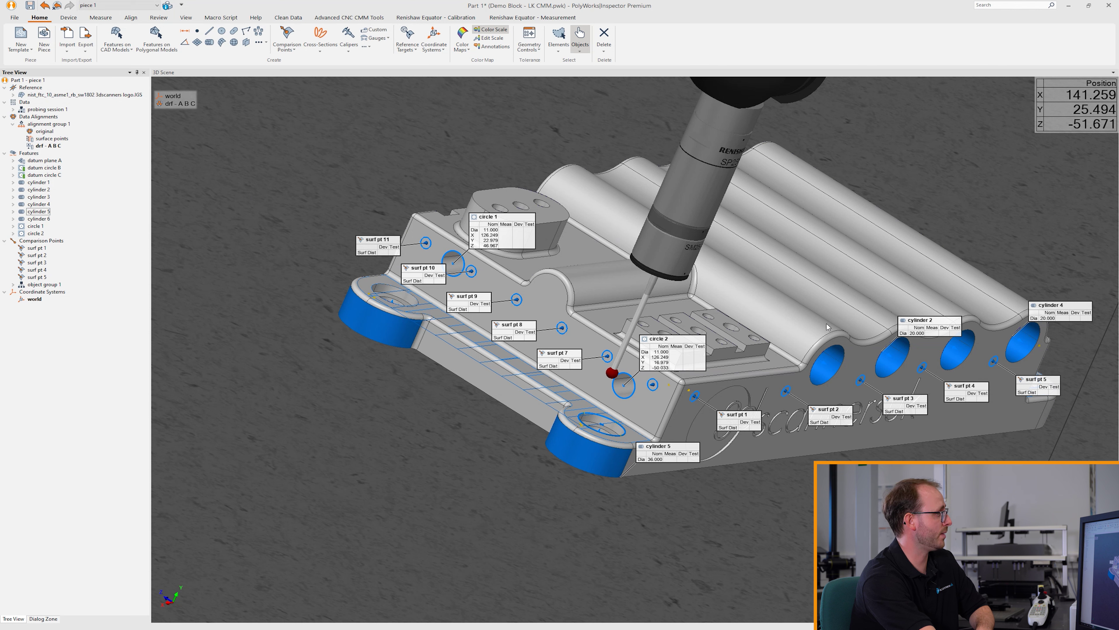
- Open the inspection sequence in the Sequence Editor and start editing the sequence and measurement path
left_click(100, 18)
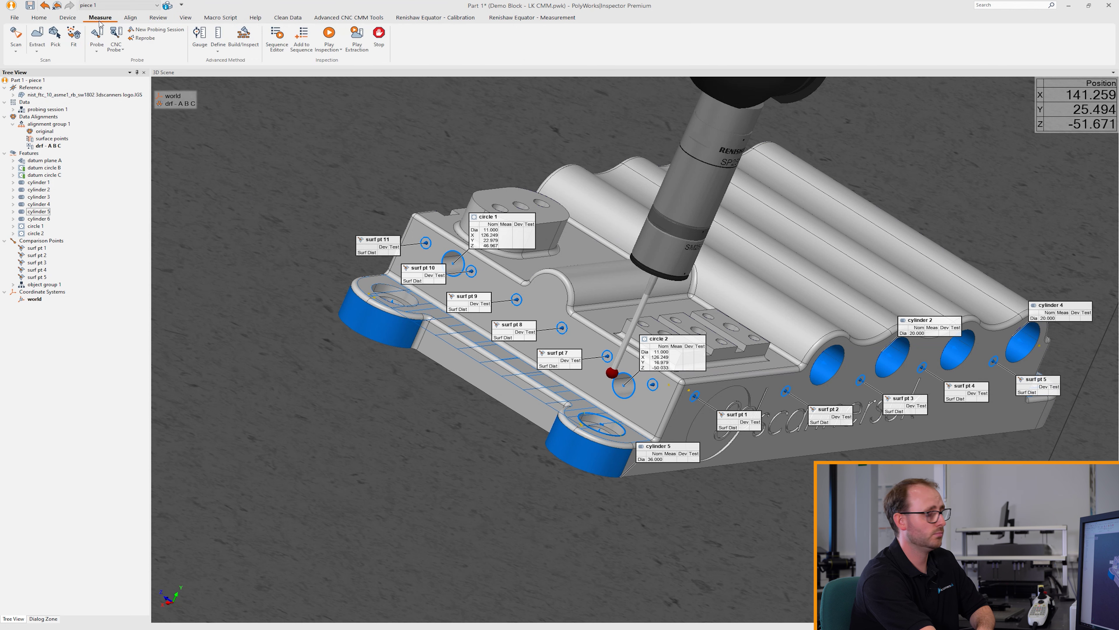
left_click(277, 44)
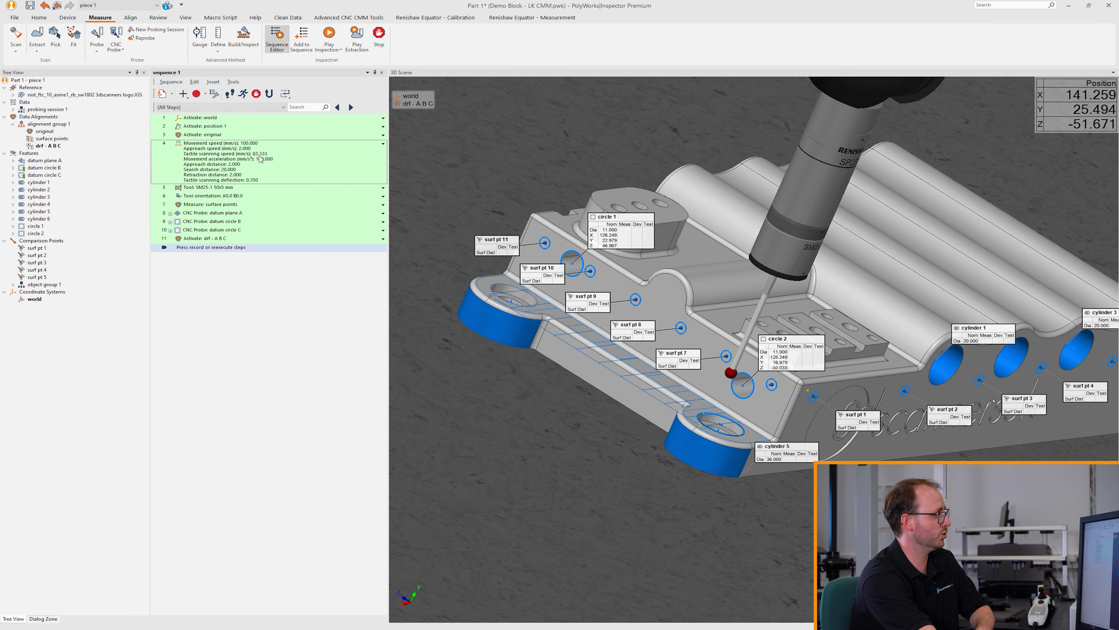
left_click(214, 93)
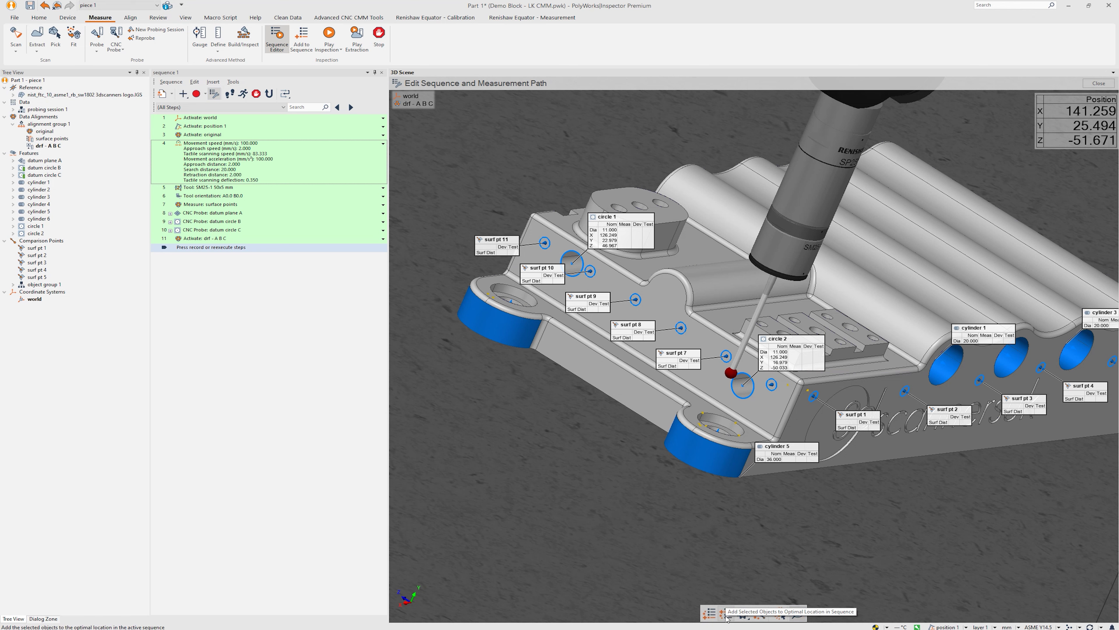
- Allow the creation of new tool orientations and changes to measurement point groups when adding objects to the sequence
left_click(742, 614)
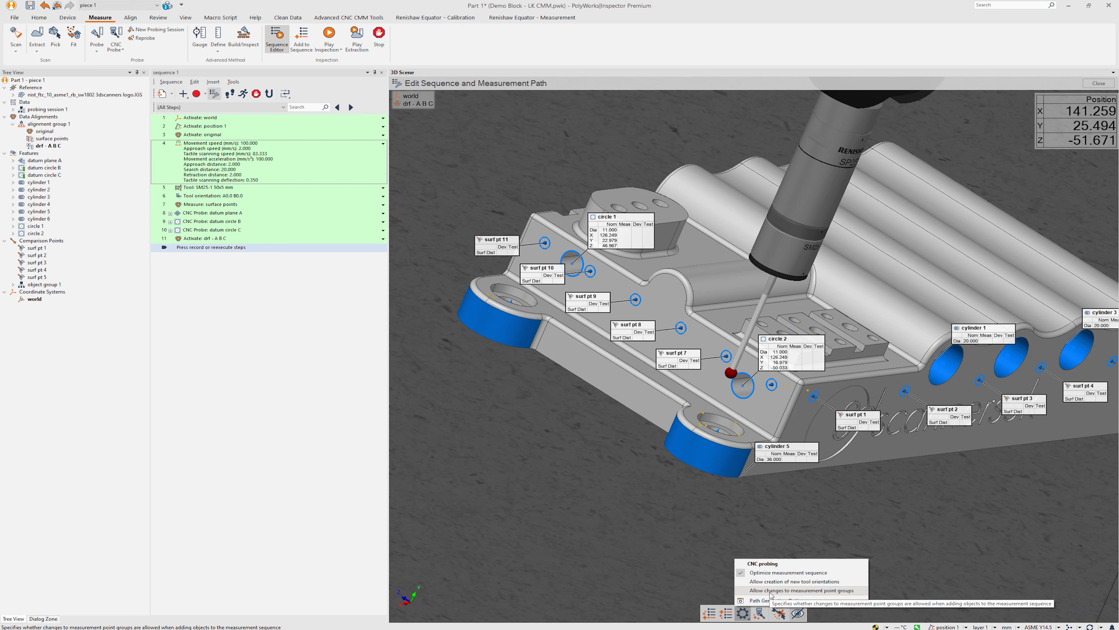
left_click(768, 582)
left_click(767, 590)
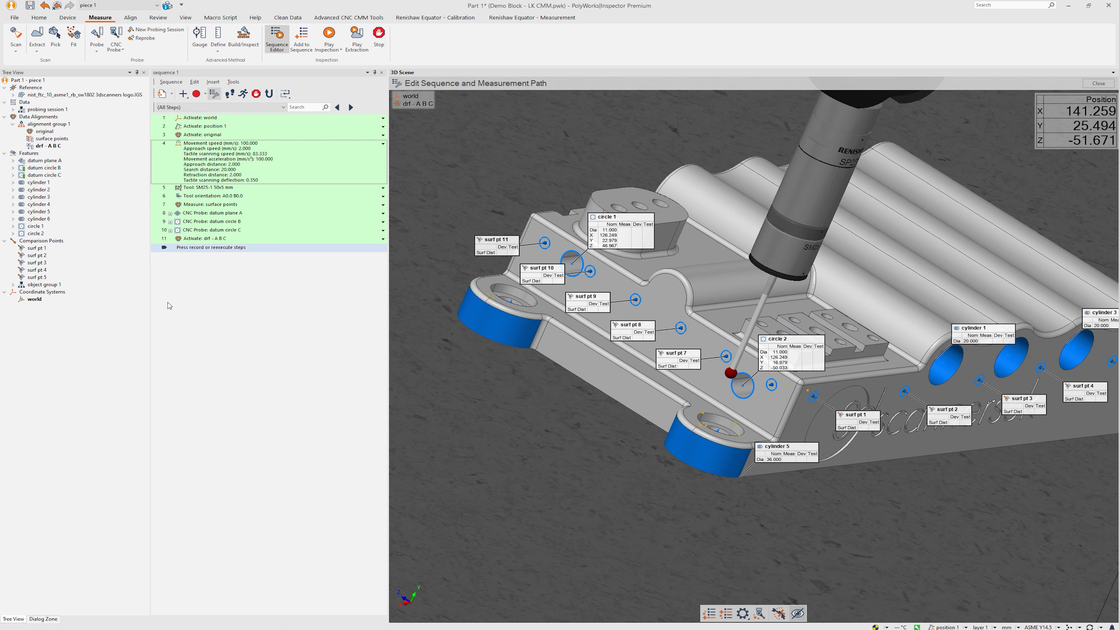
- Add cylinders 1 to 6, circles 1 and 2 and all surface comparison points to the measurement sequence
left_click_drag(59, 184, 44, 284)
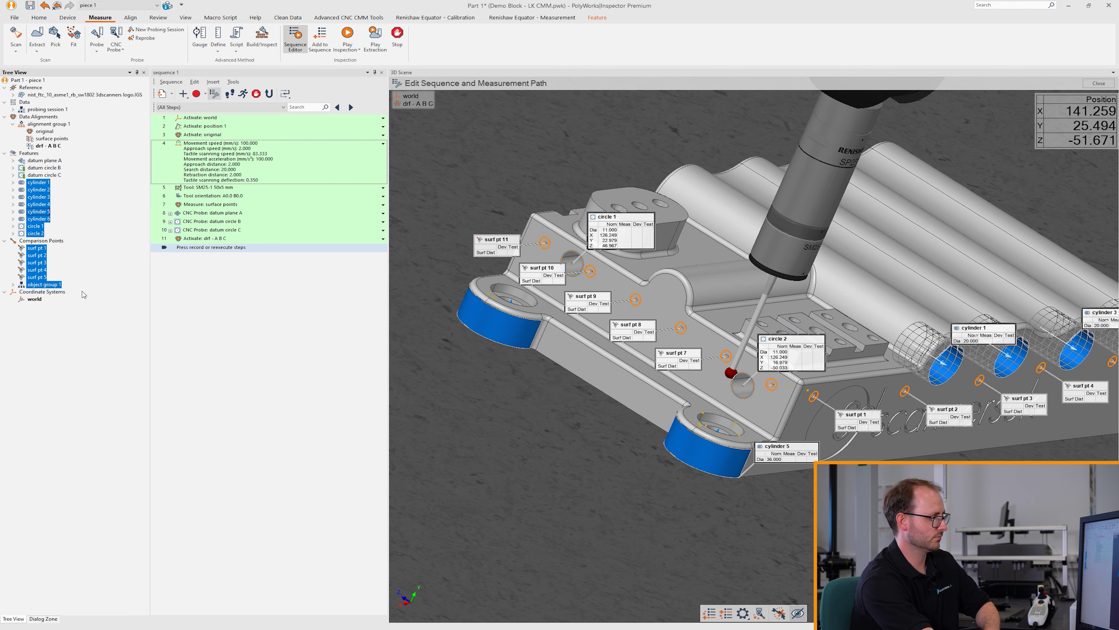
left_click(709, 613)
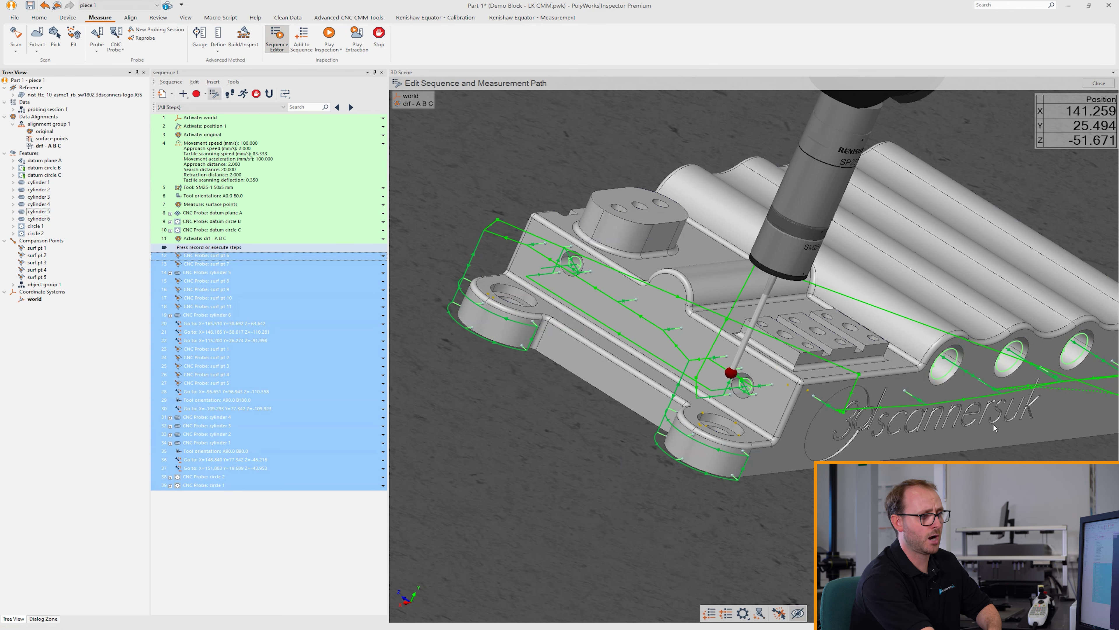
- Examine the probing paths, go-to moves and tool orientations of the newly added steps in the measurement sequence
scroll(991, 427, "down", 2)
middle_click_drag(989, 428, 952, 438)
mouse_move(952, 439)
left_mouse_down()
mouse_move(942, 435)
mouse_move(966, 440)
left_mouse_up()
middle_click_drag(965, 441, 887, 409)
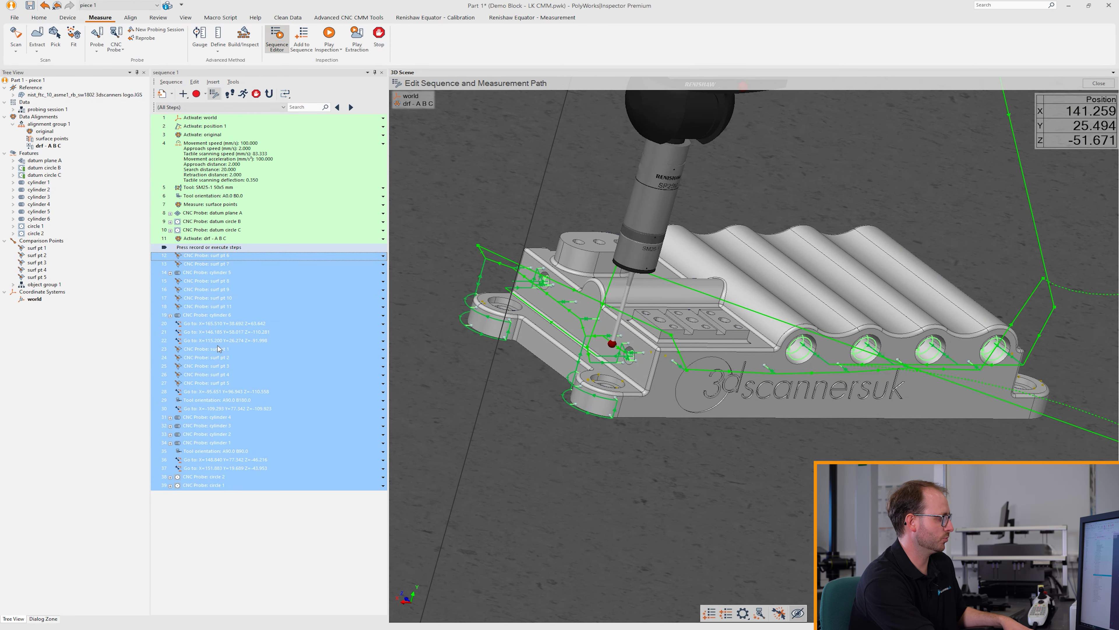
left_click(216, 325)
left_click(211, 334, "shift")
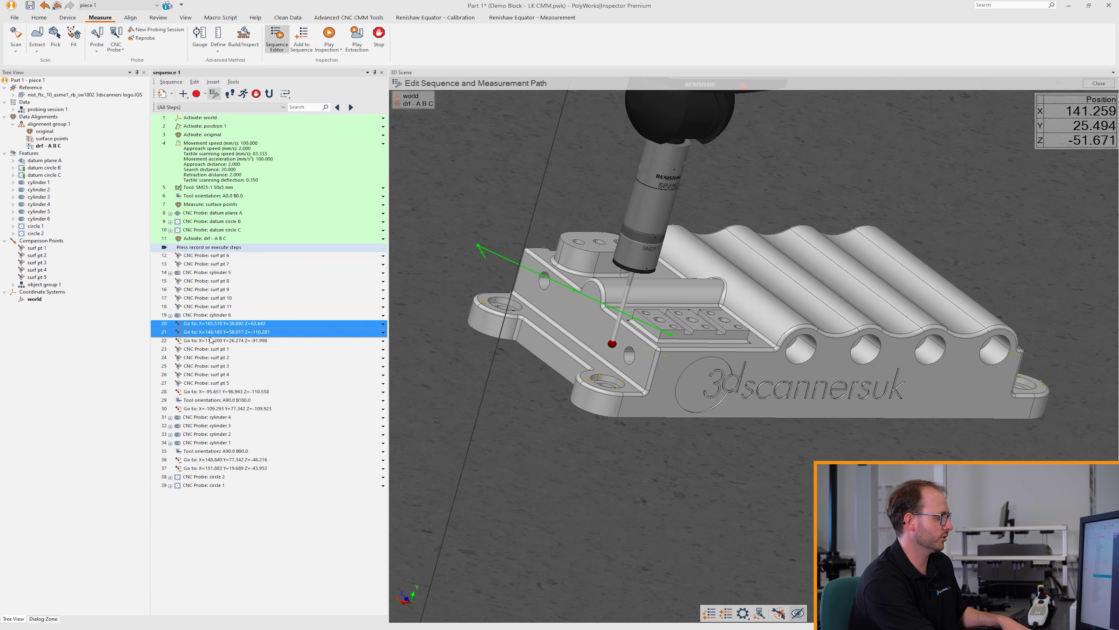
left_click(211, 342, "shift")
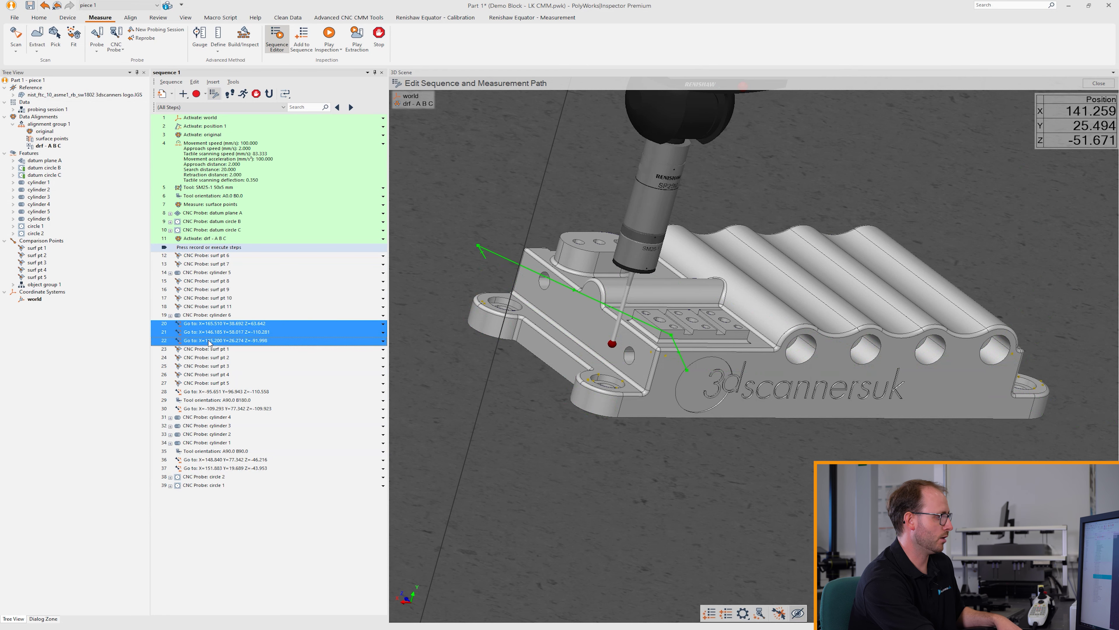
left_click(233, 400)
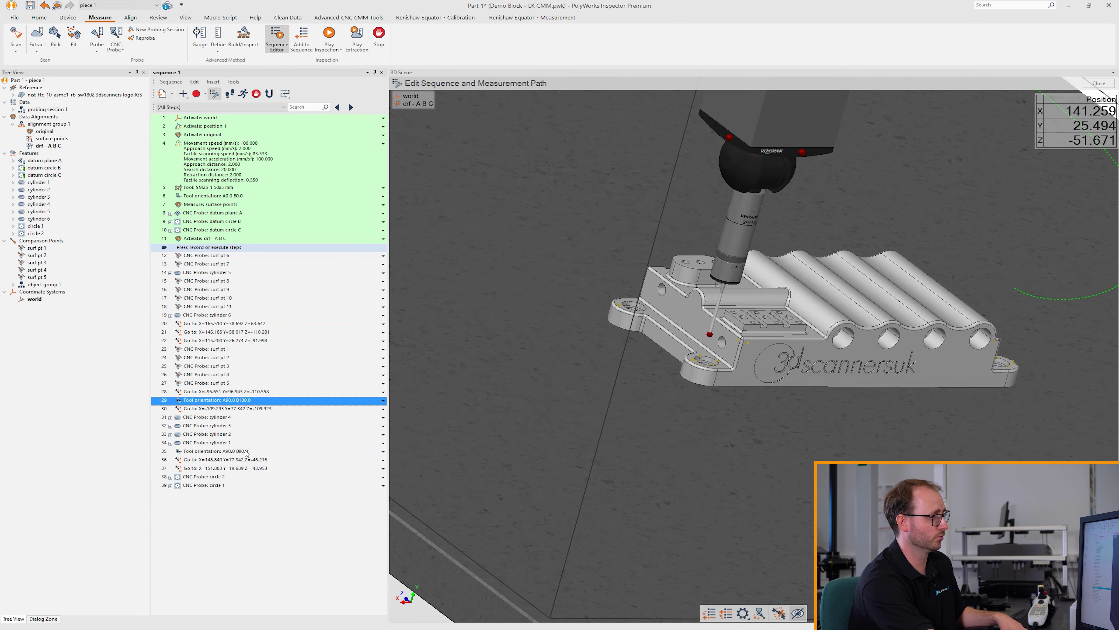
left_click(247, 452, "ctrl")
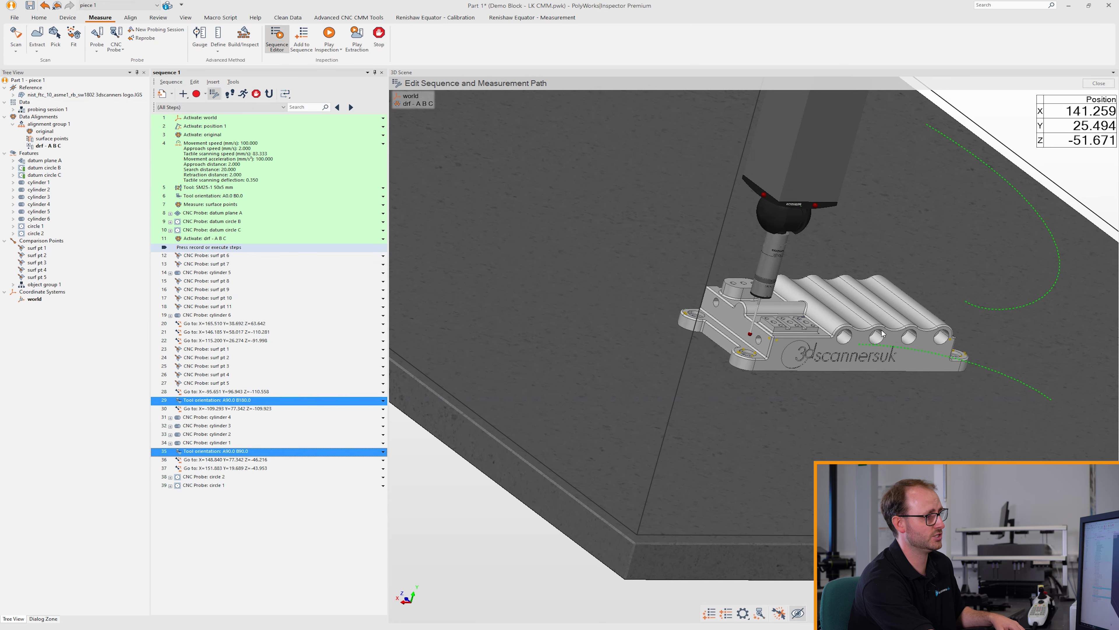
left_click(784, 336)
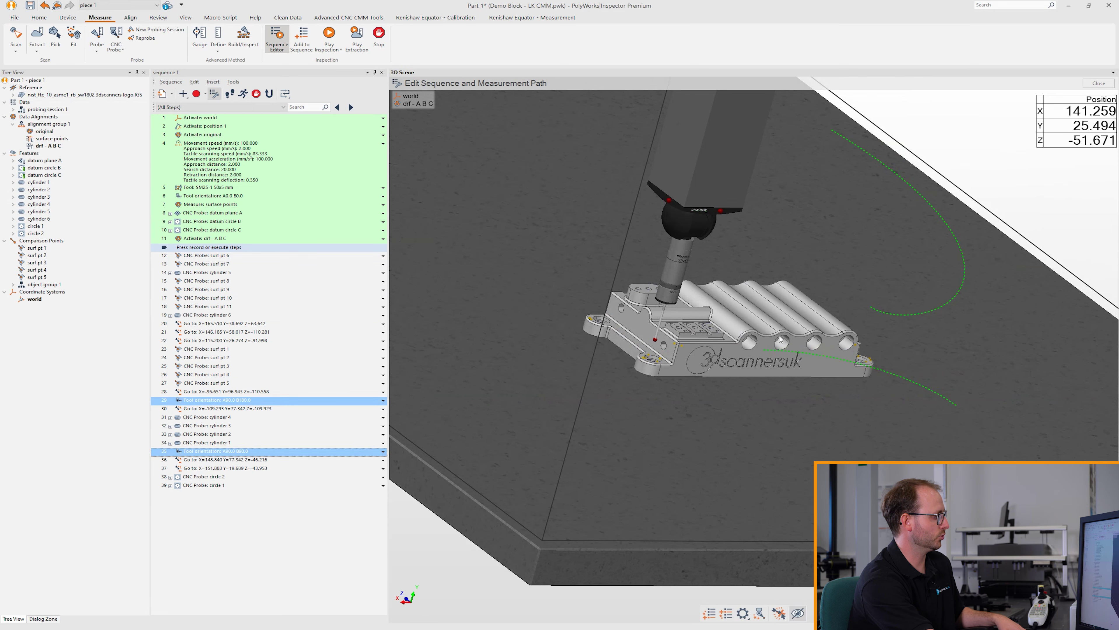
left_click(203, 256)
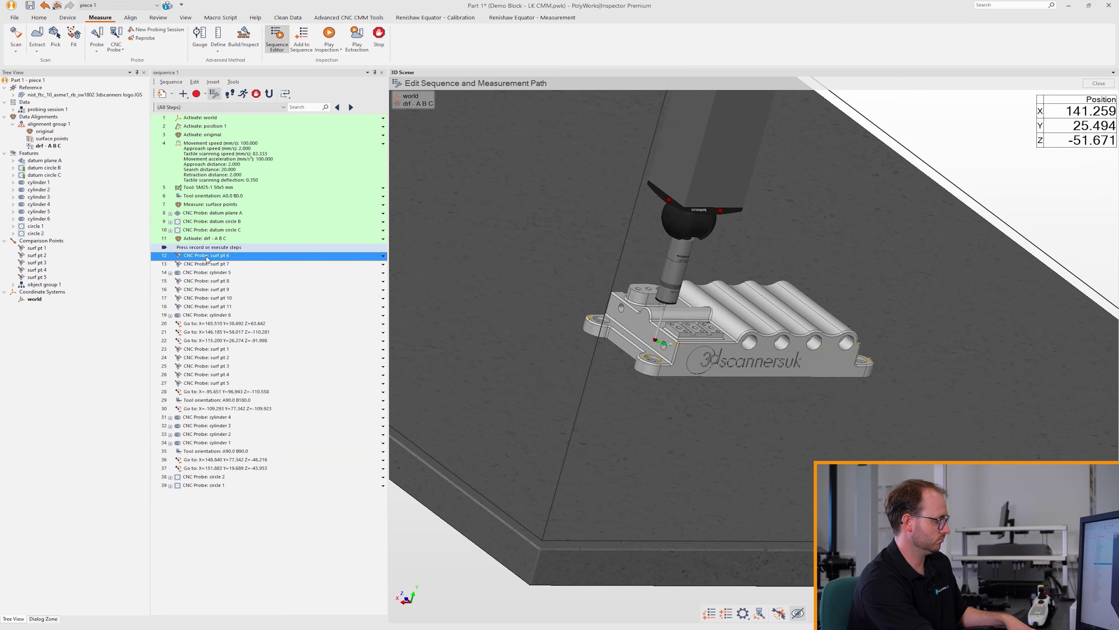
left_click(210, 316, "shift")
scroll(657, 339, "up", 5)
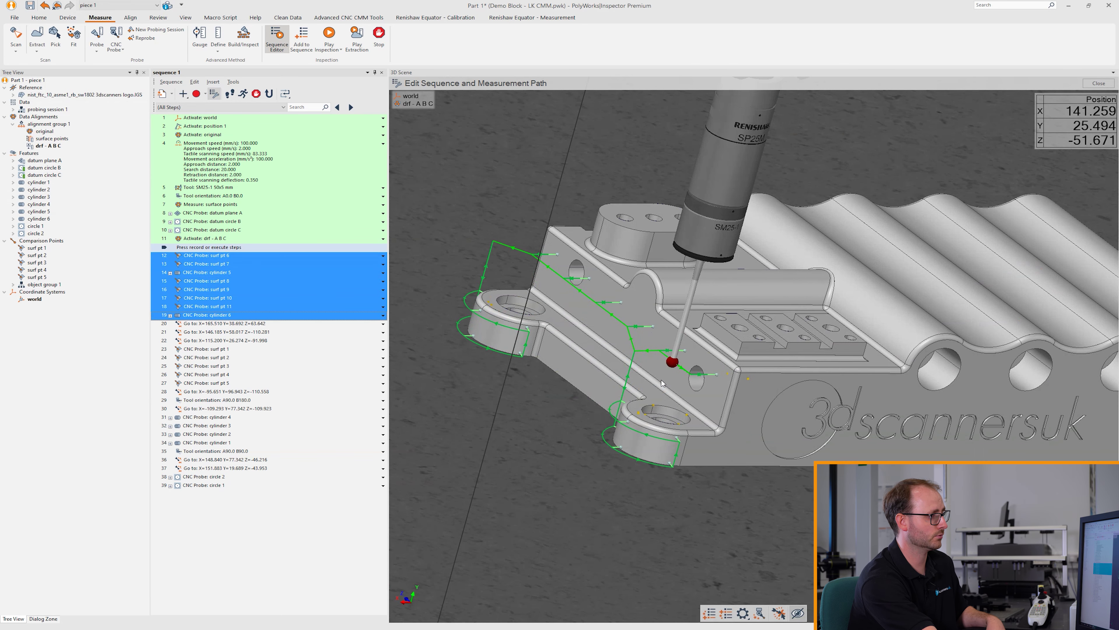
- Execute the measurement sequence from the marker after the datum alignment, starting with surf pt 6
left_click(237, 531)
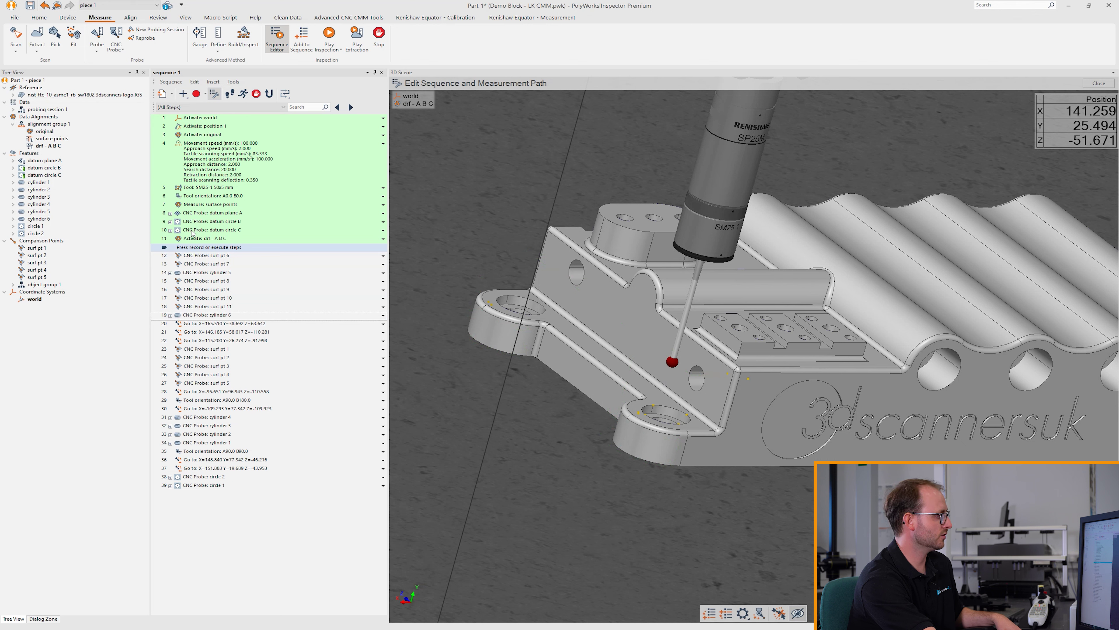
left_click(236, 250)
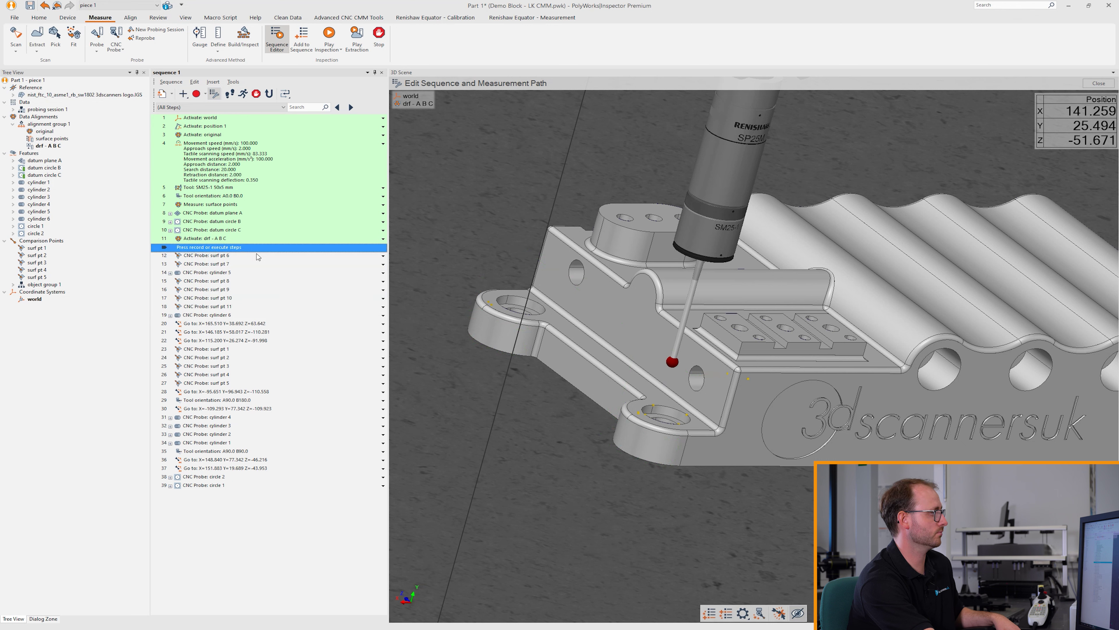
left_click(245, 95)
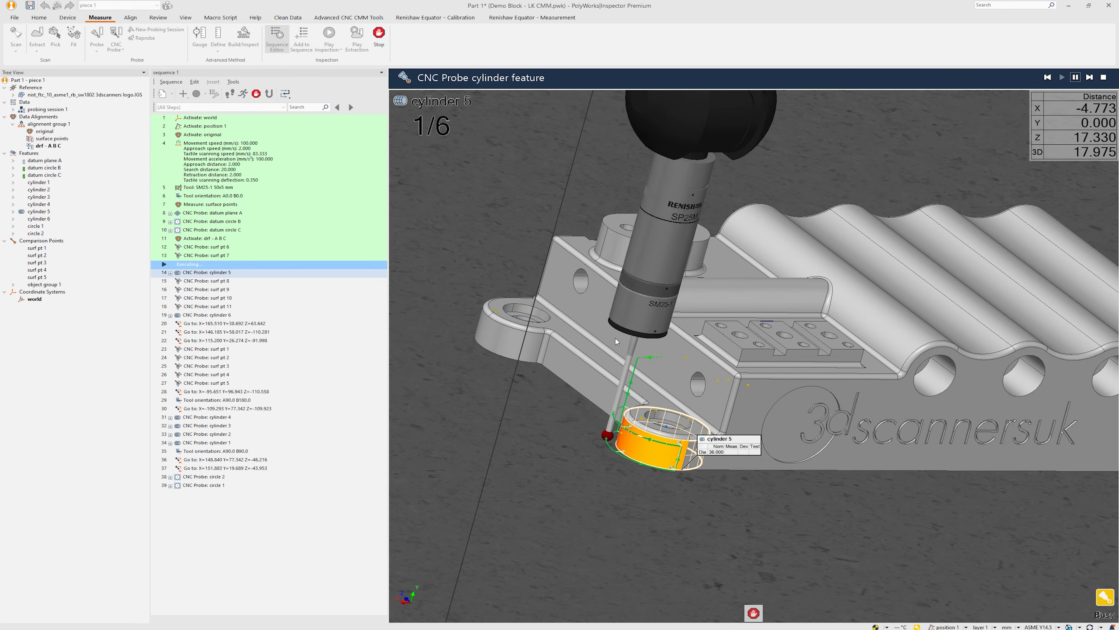
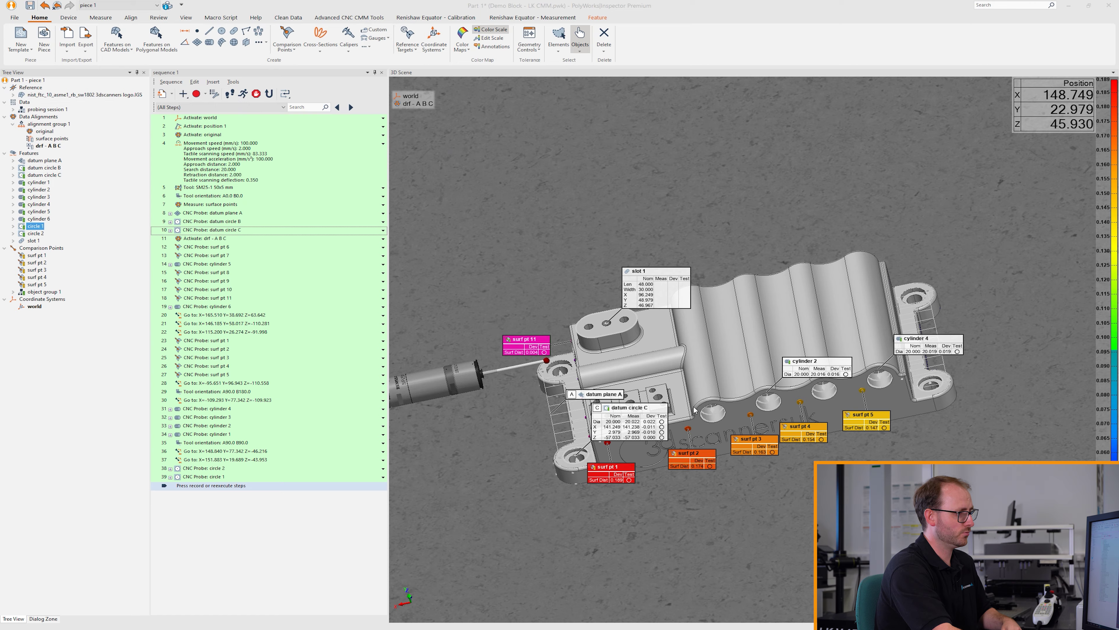
- Create a cylinder feature on the half-round ridge beside the slot boss by picking a single surface on the CAD model
scroll(645, 366, "up", 3)
scroll(646, 366, "up", 2)
middle_click_drag(646, 365, 725, 338)
left_click_drag(705, 338, 727, 317)
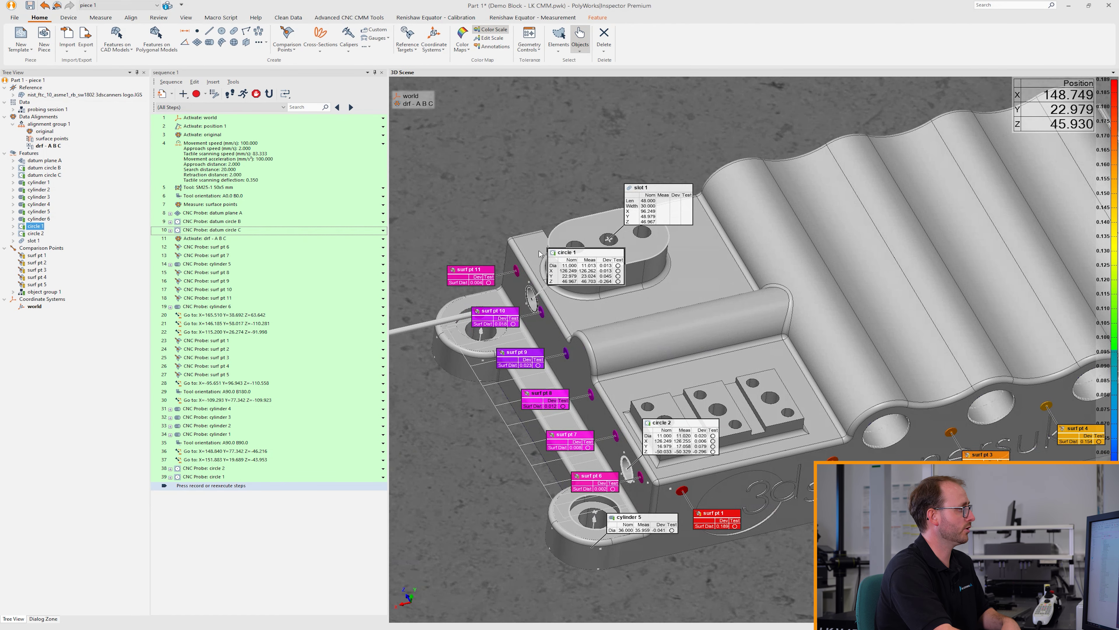
left_click(210, 43)
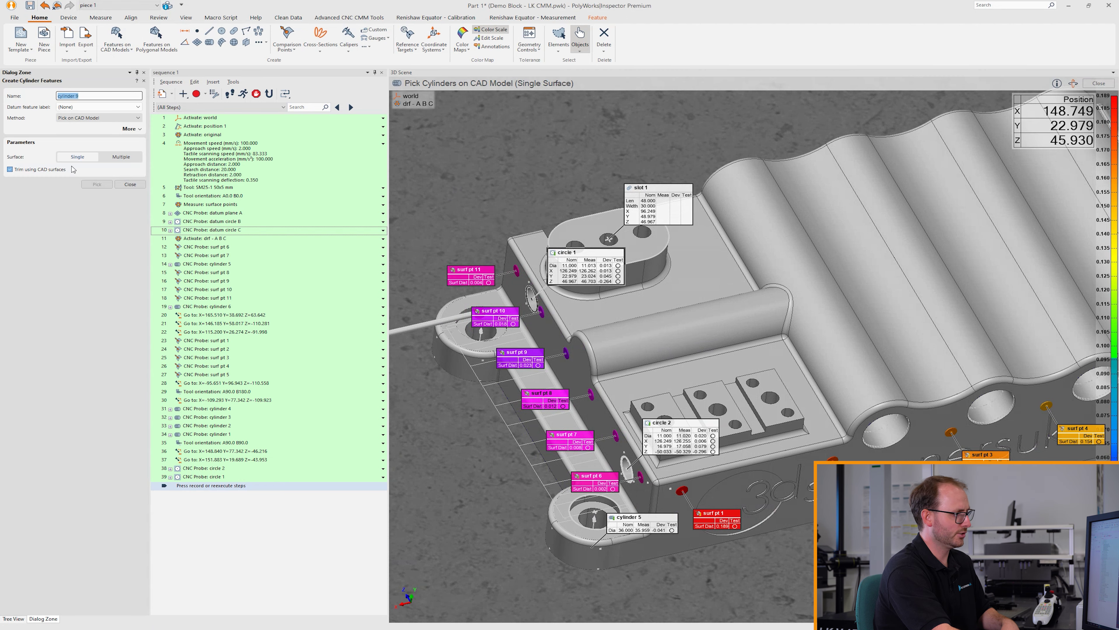
left_click(619, 313)
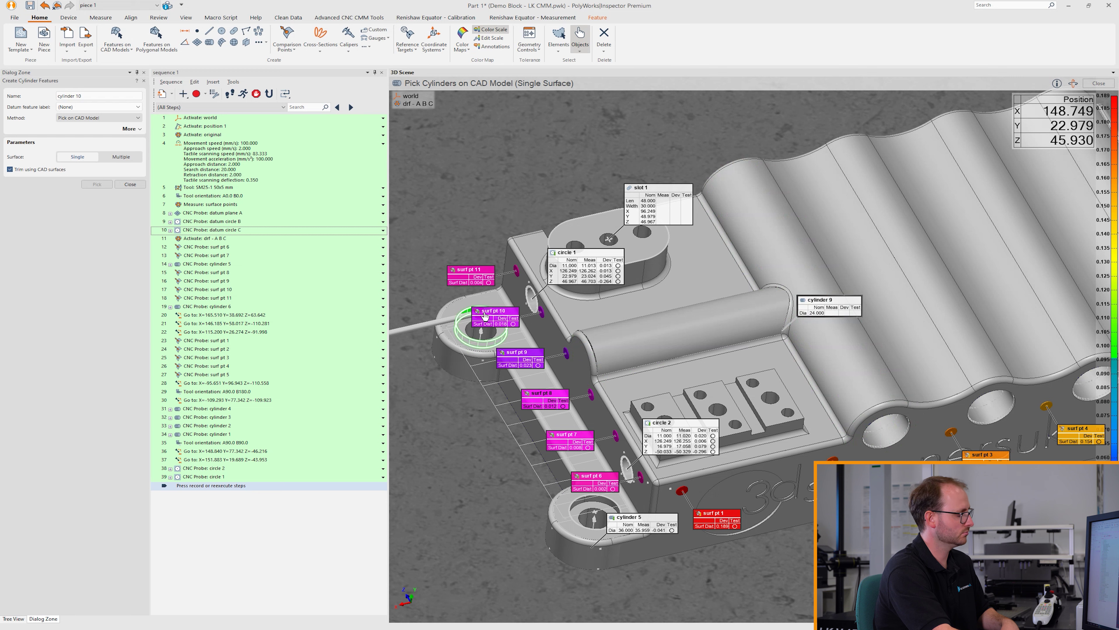
left_click(130, 184)
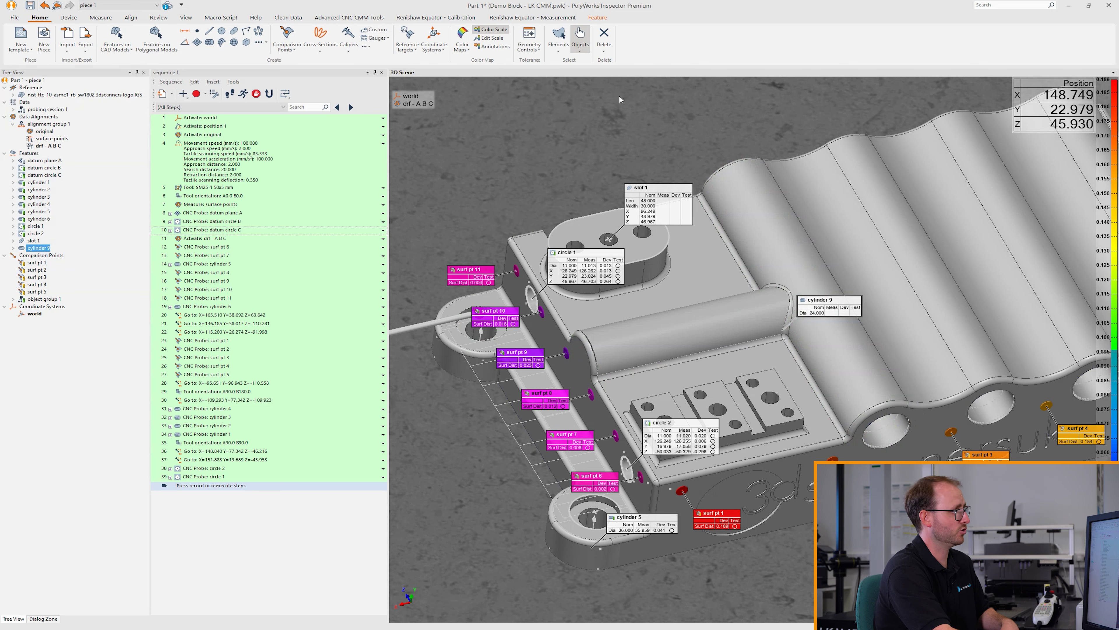
- Hide the color scale and set the measurement method of cylinder 9 to CNC Probe
left_click(491, 29)
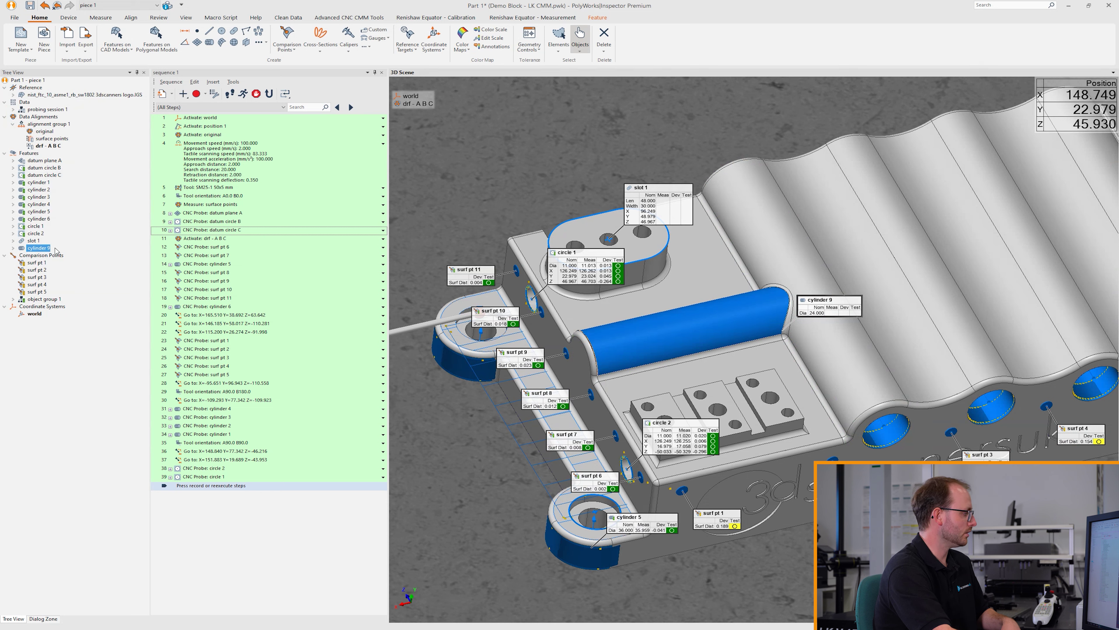
double_click(47, 249)
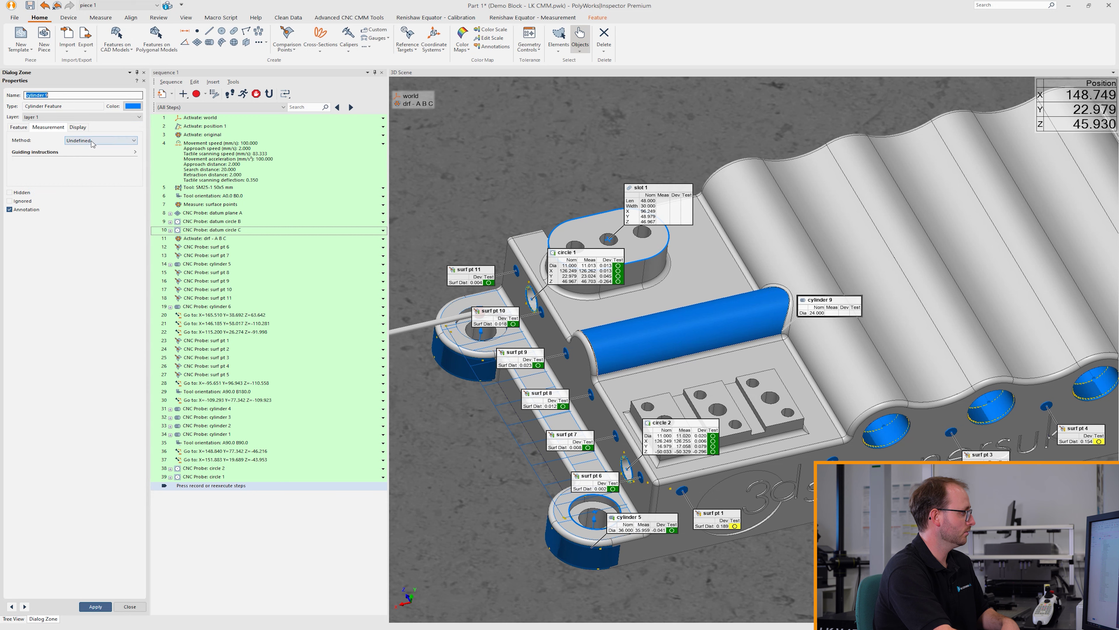
left_click(92, 141)
left_click(88, 177)
- Enable tactile scanning for cylinder 9 with 4 circles and apply the properties
left_click_drag(676, 351, 756, 315)
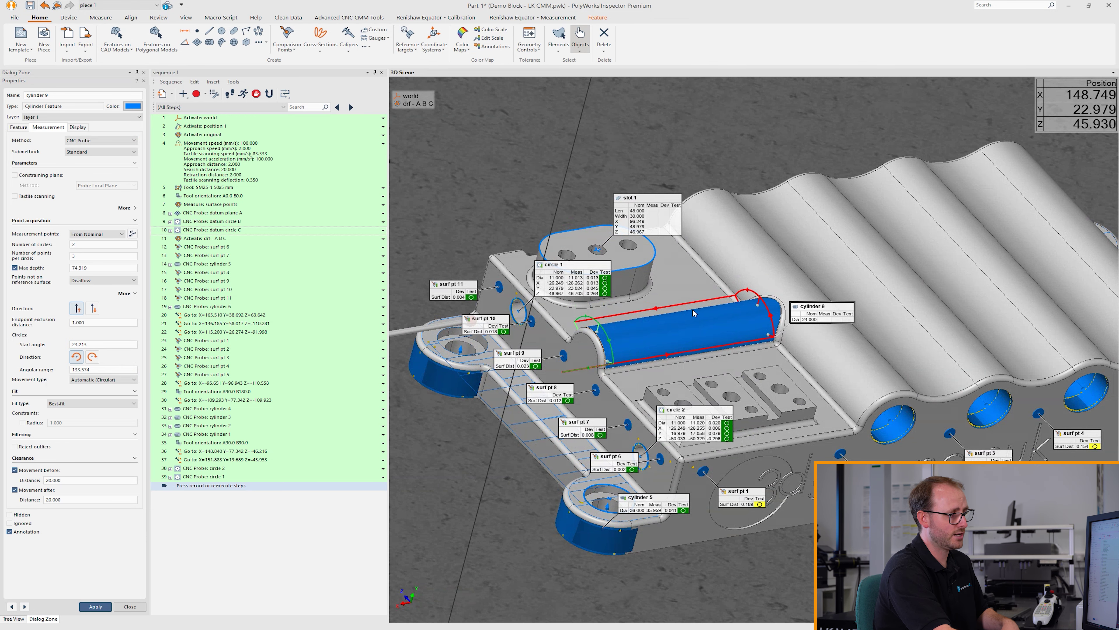
scroll(693, 313, "down", 3)
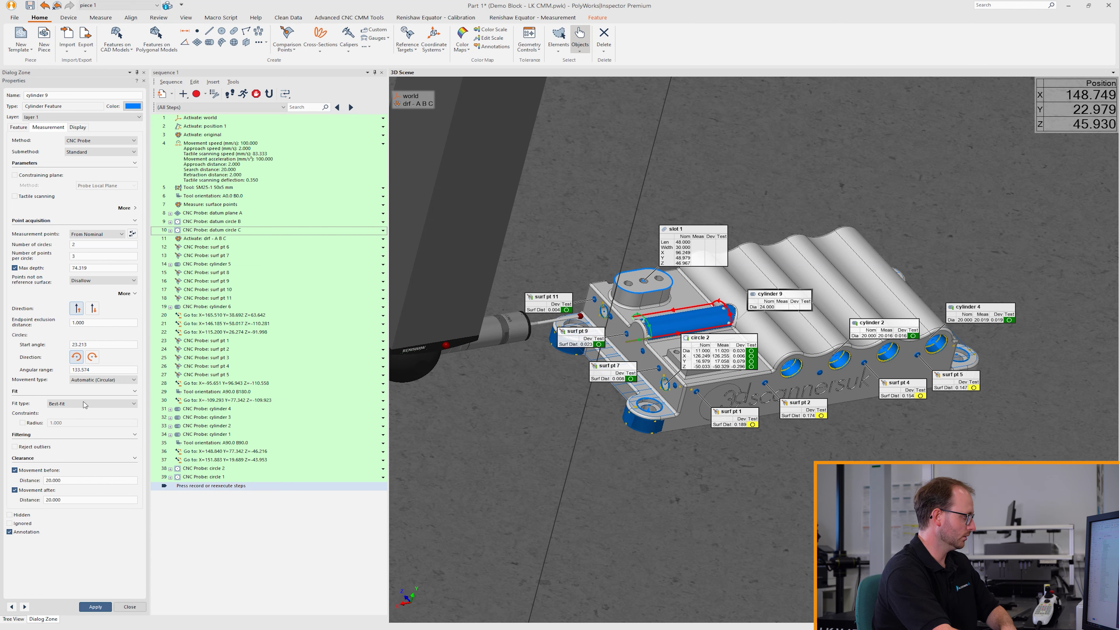
left_click(42, 199)
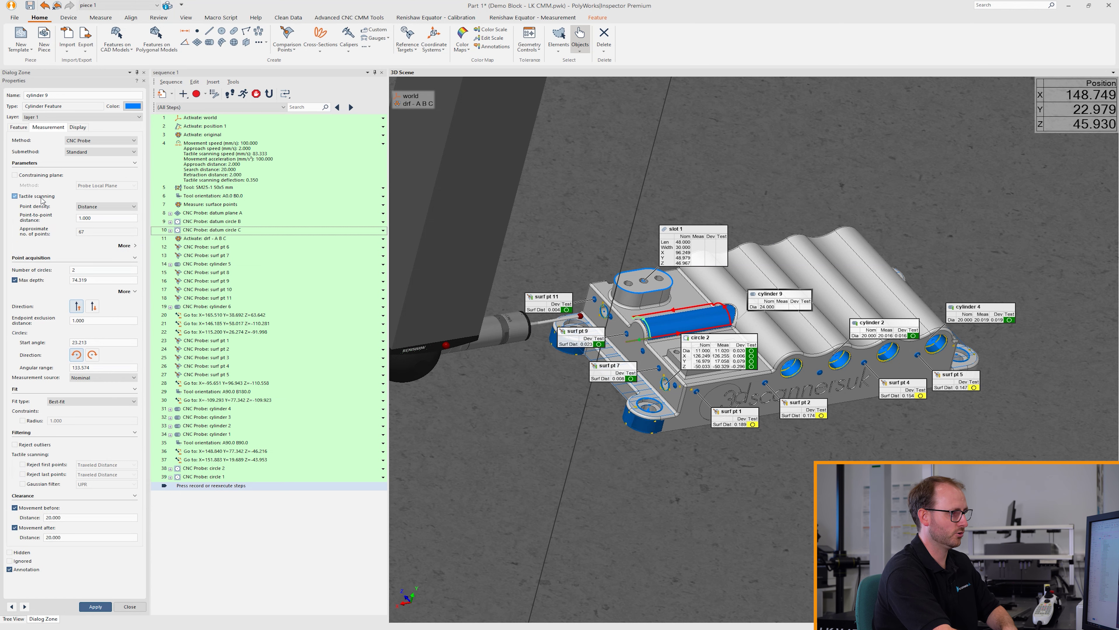
double_click(86, 269)
type("4")
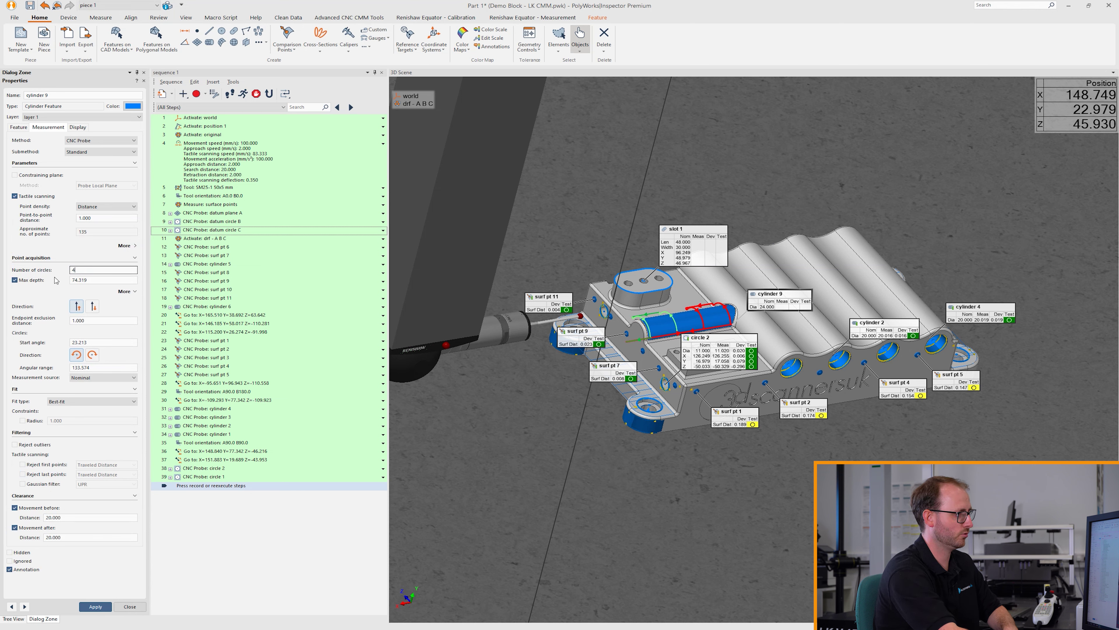
left_click(94, 607)
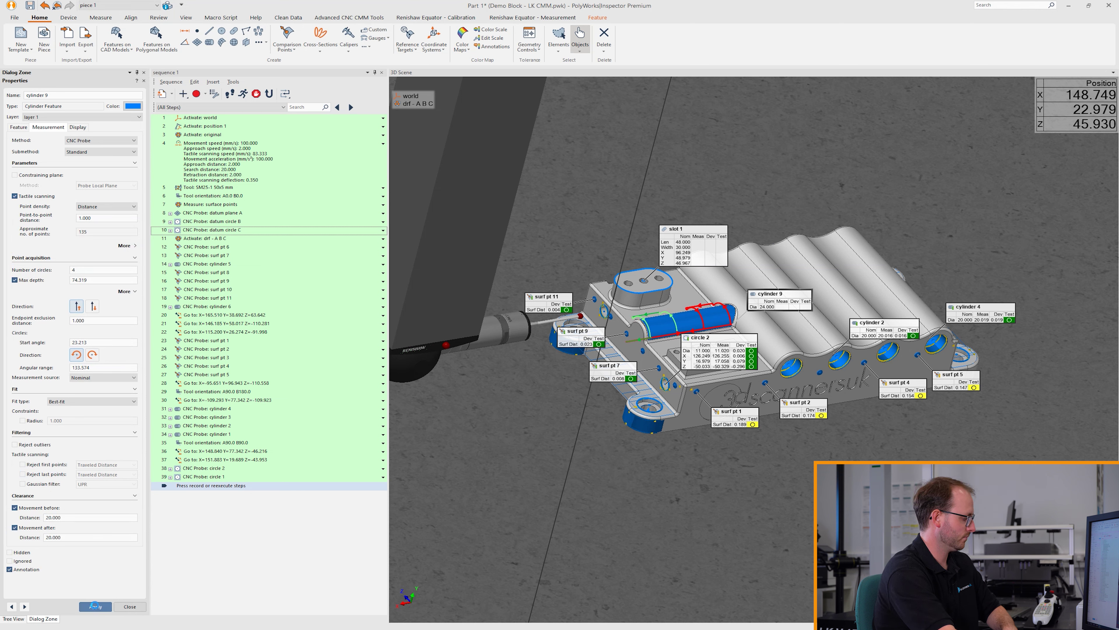
left_click(130, 606)
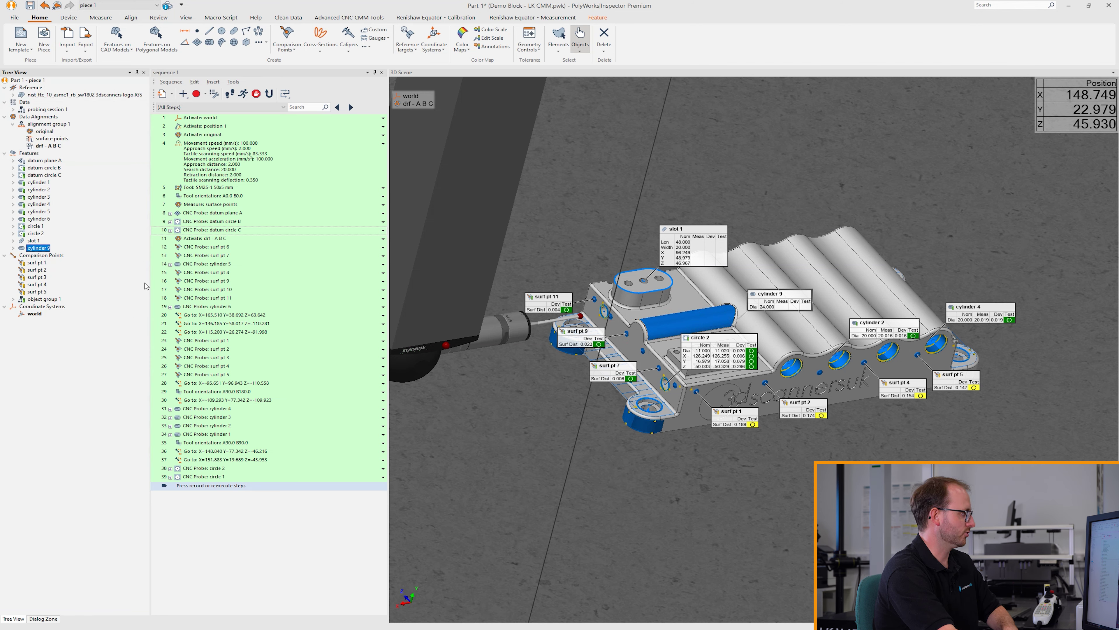
- Start editing the sequence and measurement path and add cylinder 9 to the sequence
left_click(214, 94)
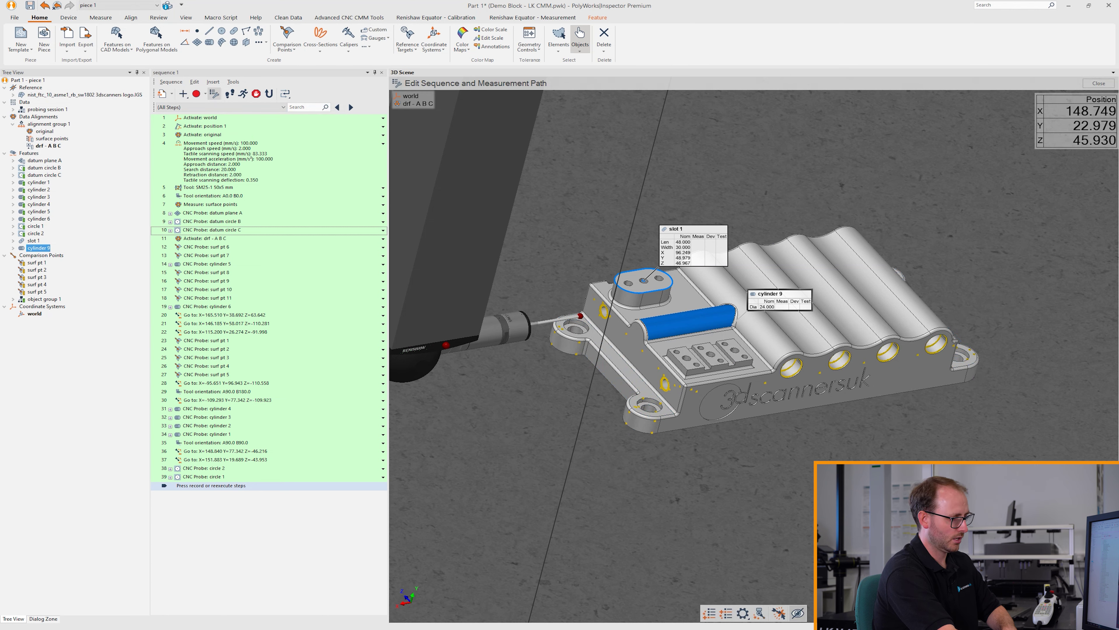
left_click(727, 619)
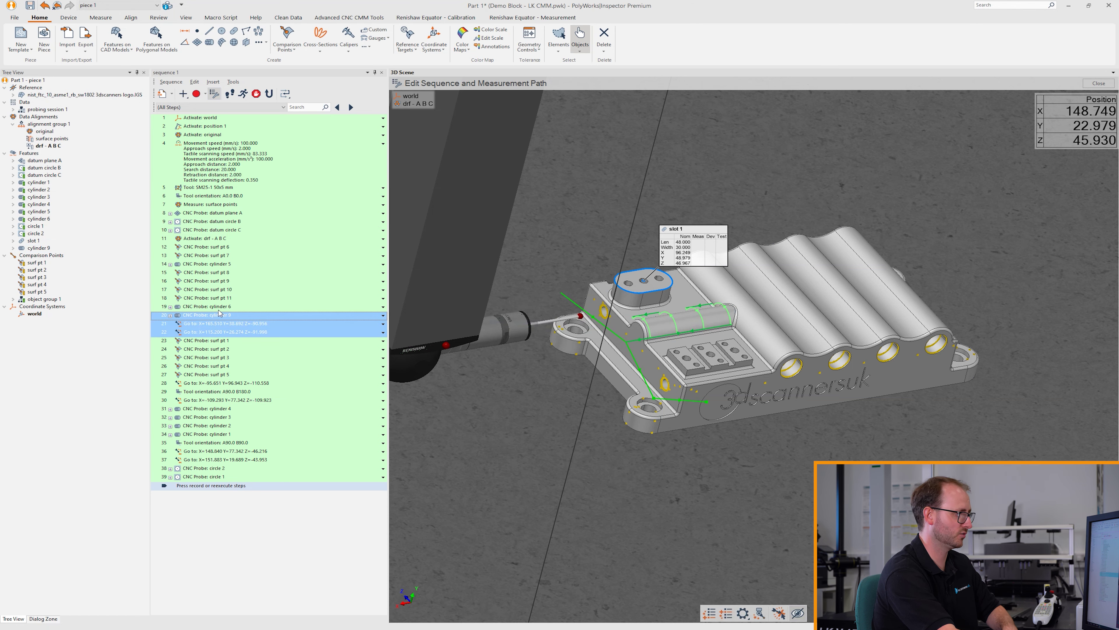
- Examine where cylinder 9 and its go-to moves sit in the sequence and review the full measurement path
left_click(219, 308)
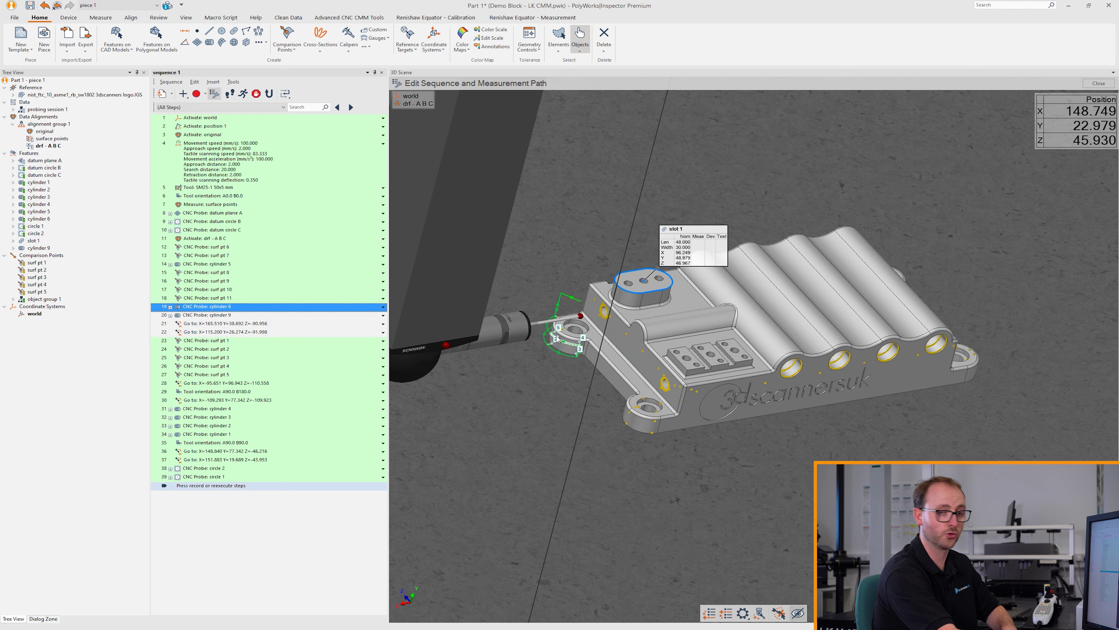
left_click(233, 314)
left_click(253, 333, "shift")
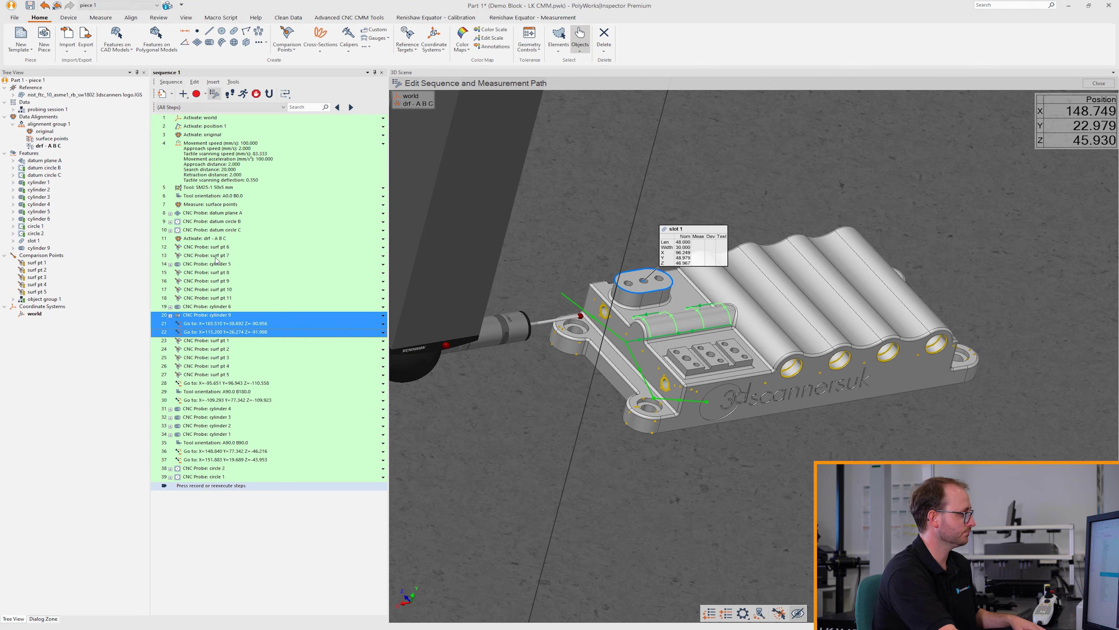
left_click(206, 247)
left_click(242, 482, "shift")
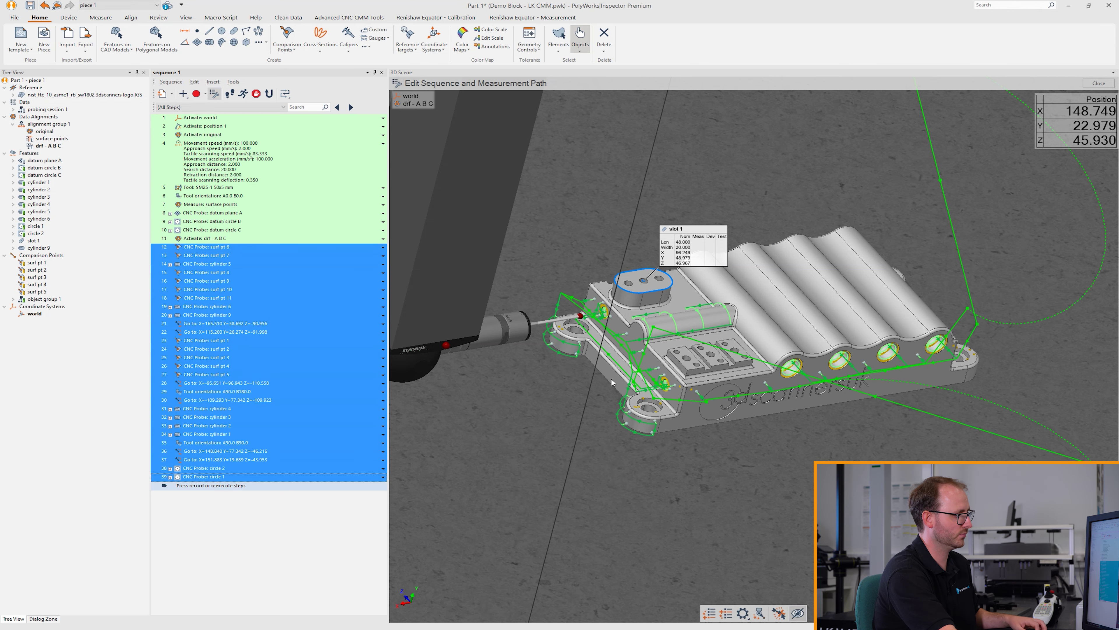
scroll(657, 355, "up", 5)
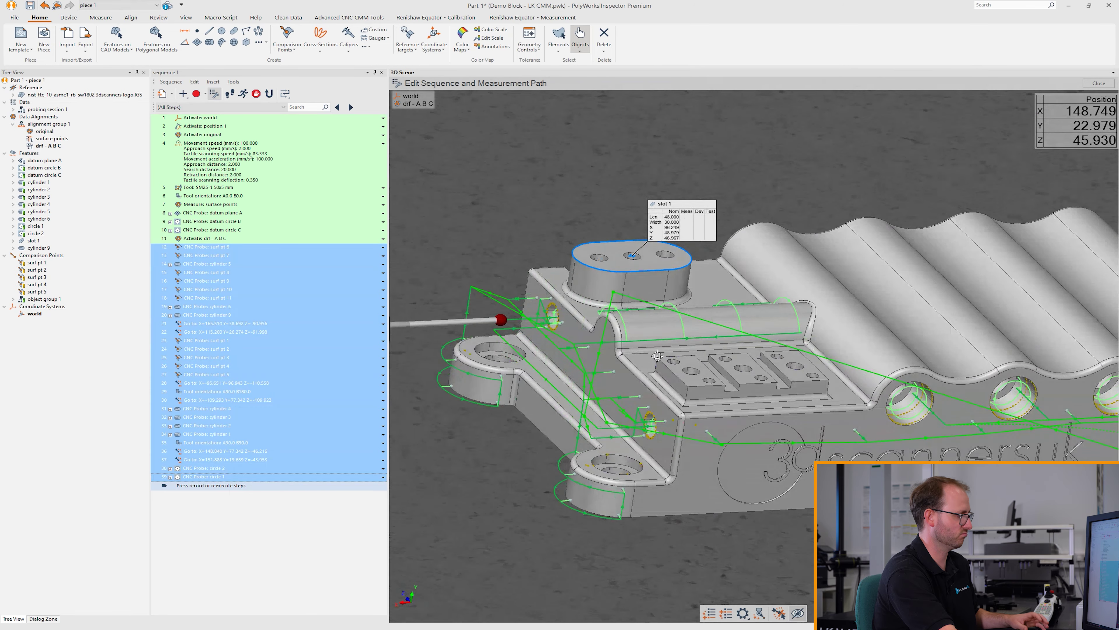
left_click_drag(657, 355, 660, 361)
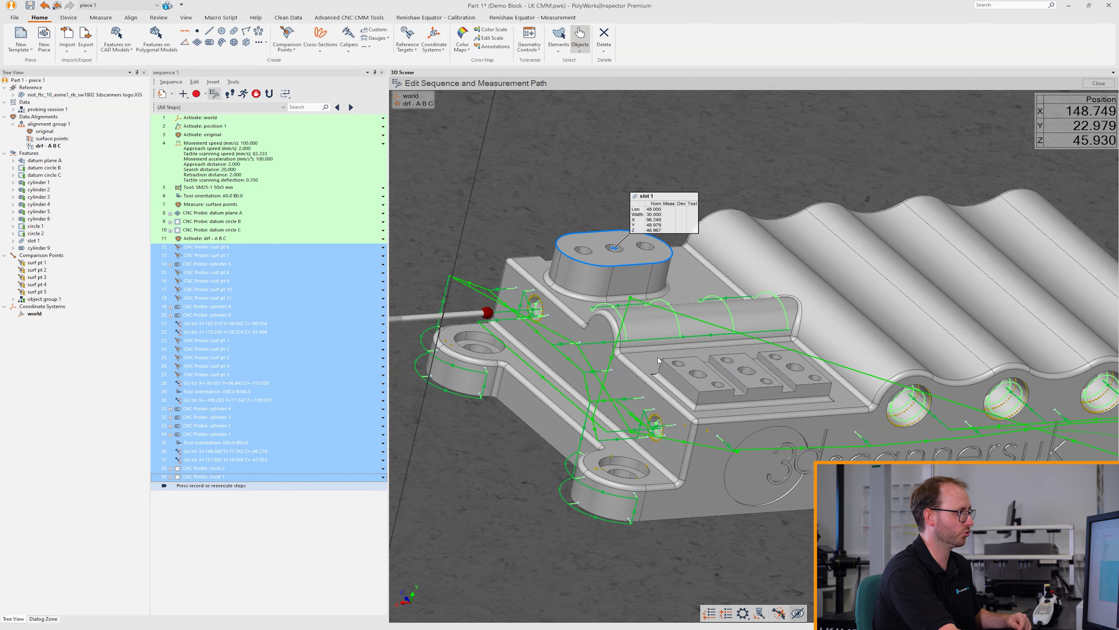
left_click(306, 530)
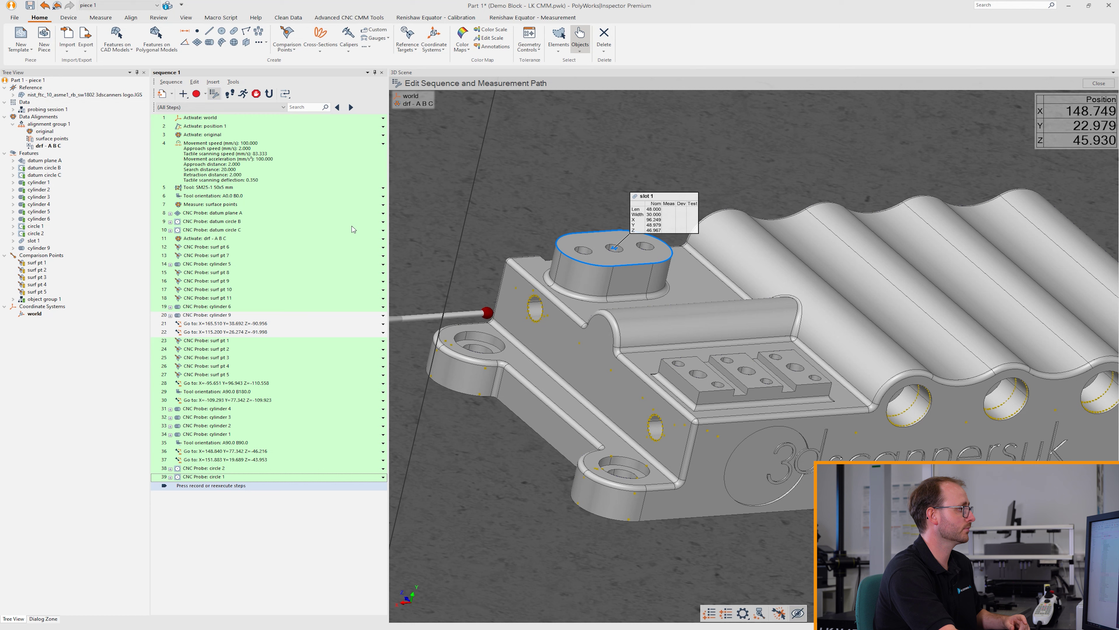
- Close the Sequence Editor and finish editing the sequence and measurement path
left_click(381, 72)
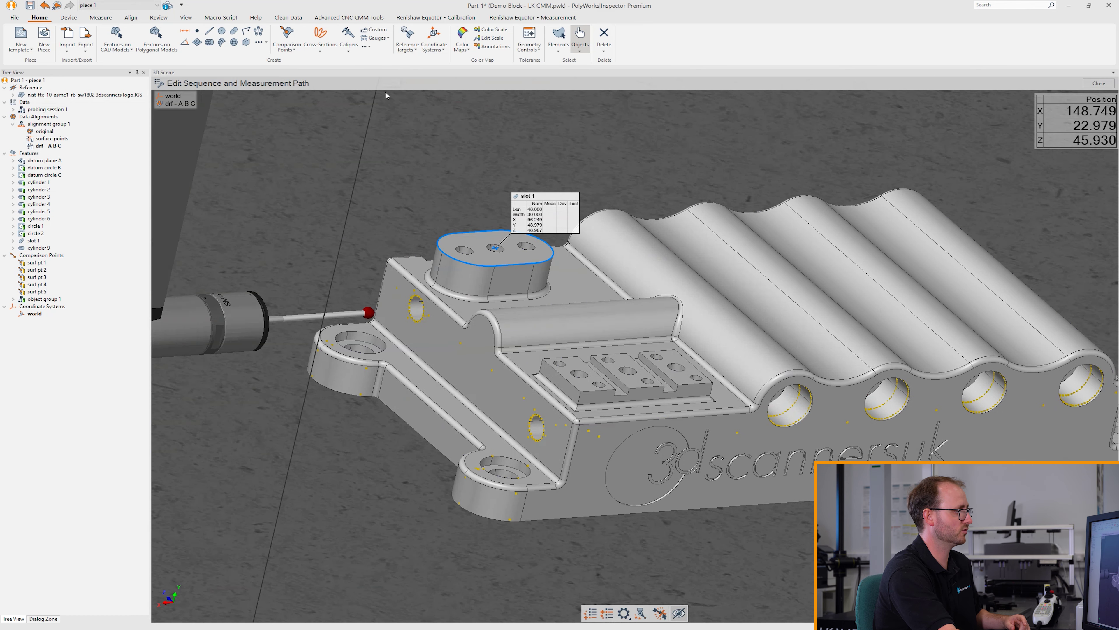
left_click(1099, 82)
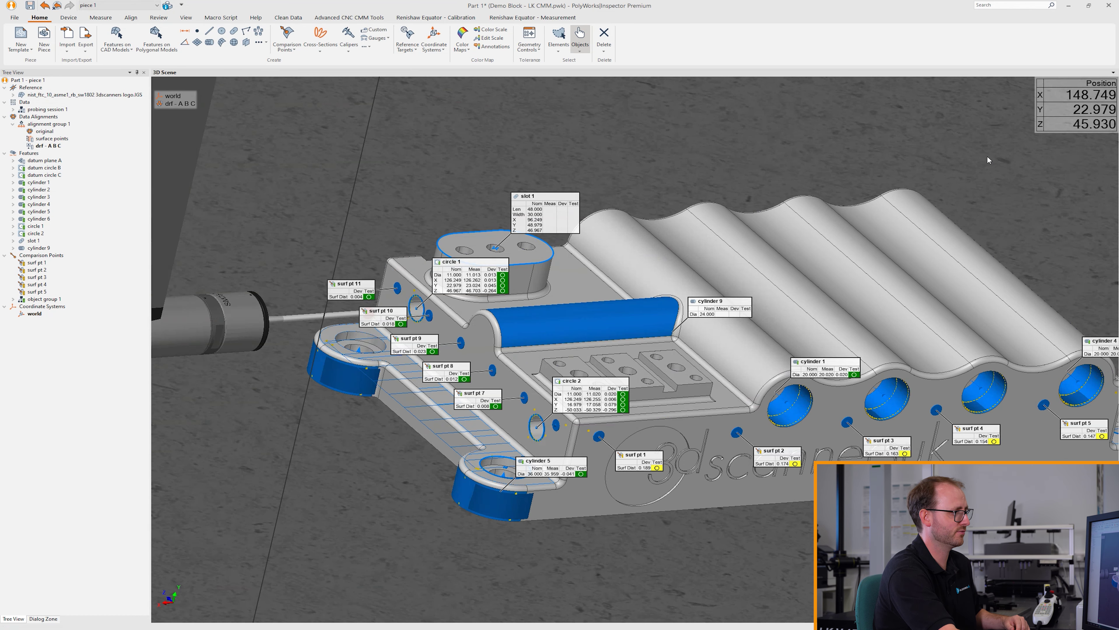
scroll(830, 309, "down", 3)
scroll(830, 309, "down", 3)
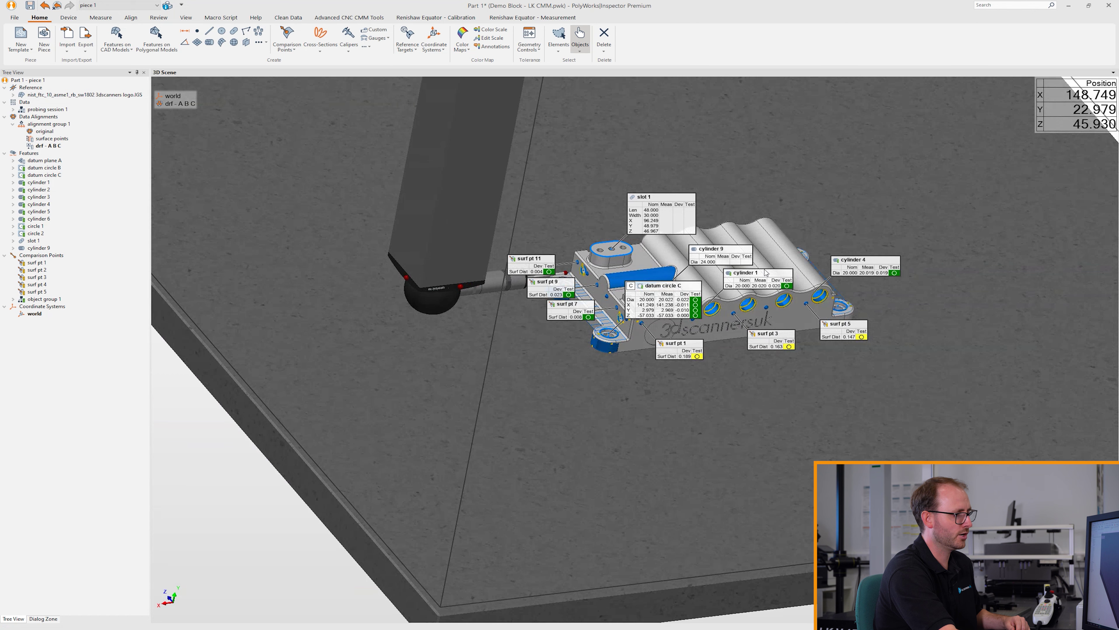
- Hide the CMM machine and its table from the 3D scene so only the demo block and its annotations are displayed
scroll(704, 388, "down", 3)
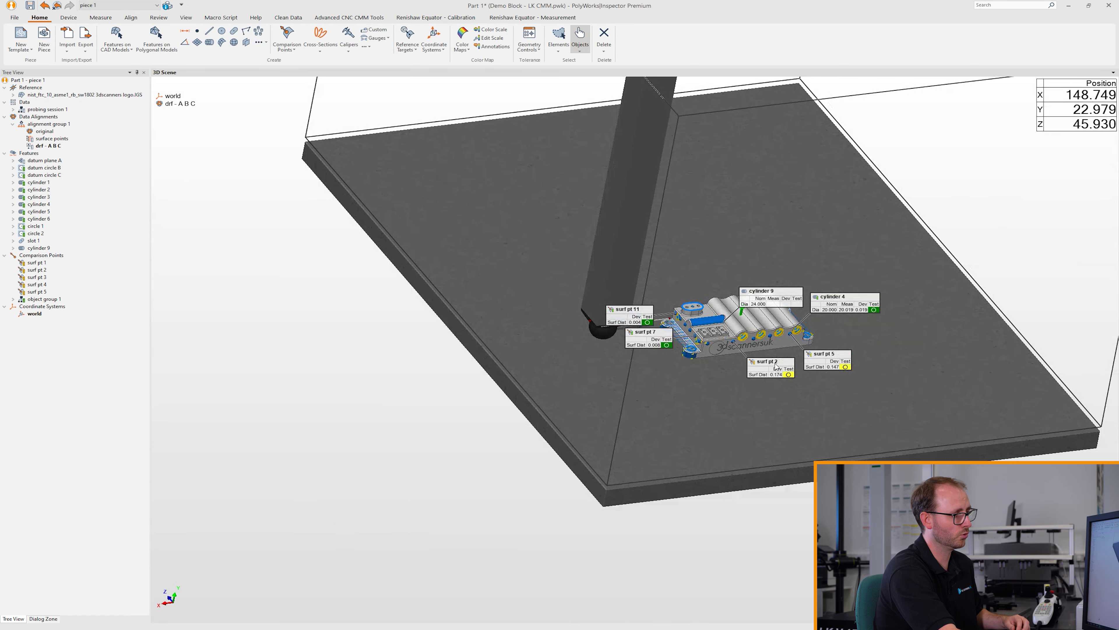
left_click(68, 17)
left_click(137, 32)
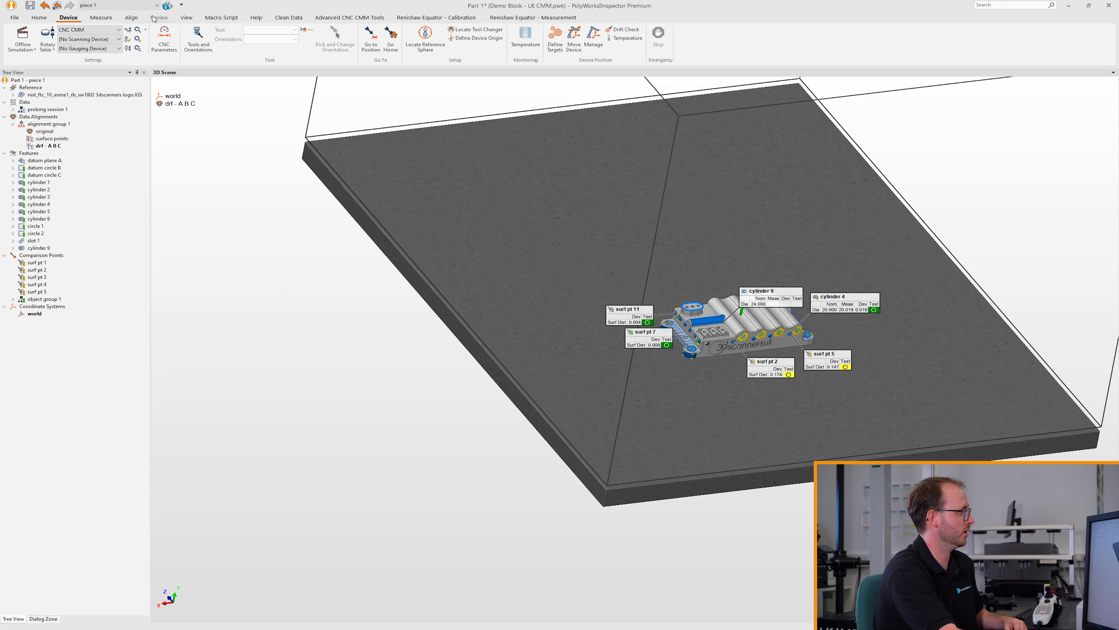
left_click(186, 18)
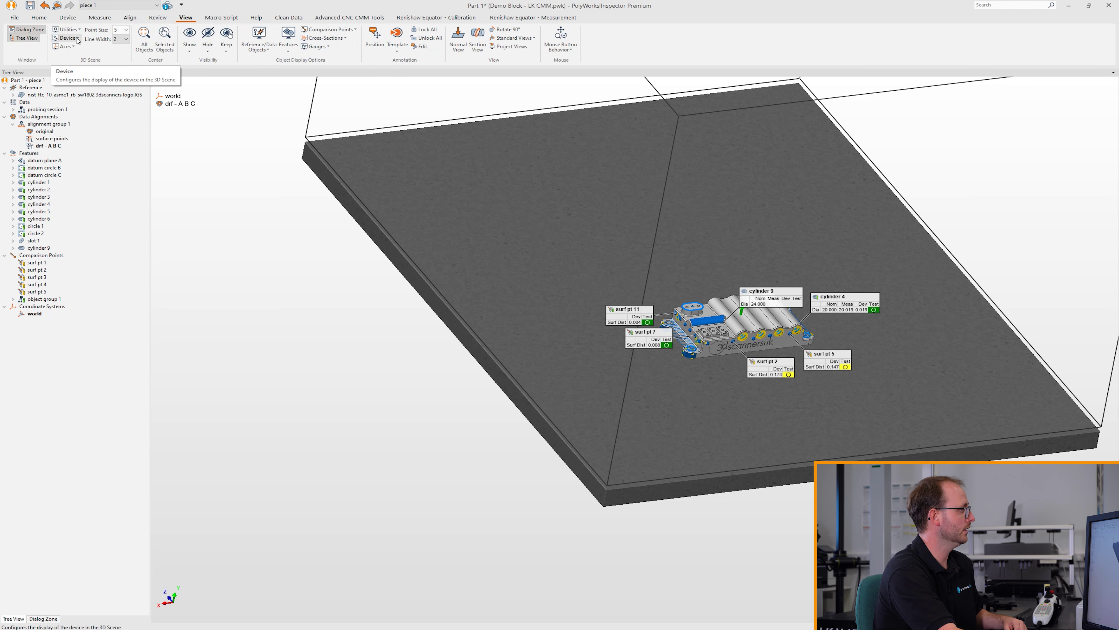
left_click(66, 38)
left_click(114, 82)
left_click(117, 91)
scroll(781, 324, "up", 3)
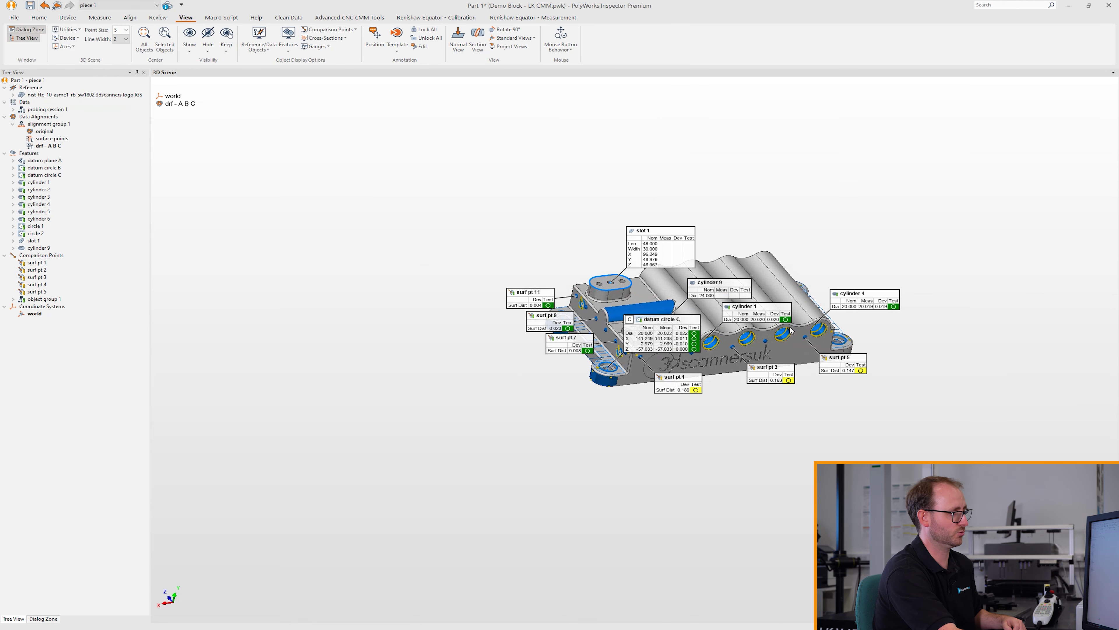
scroll(821, 307, "up", 2)
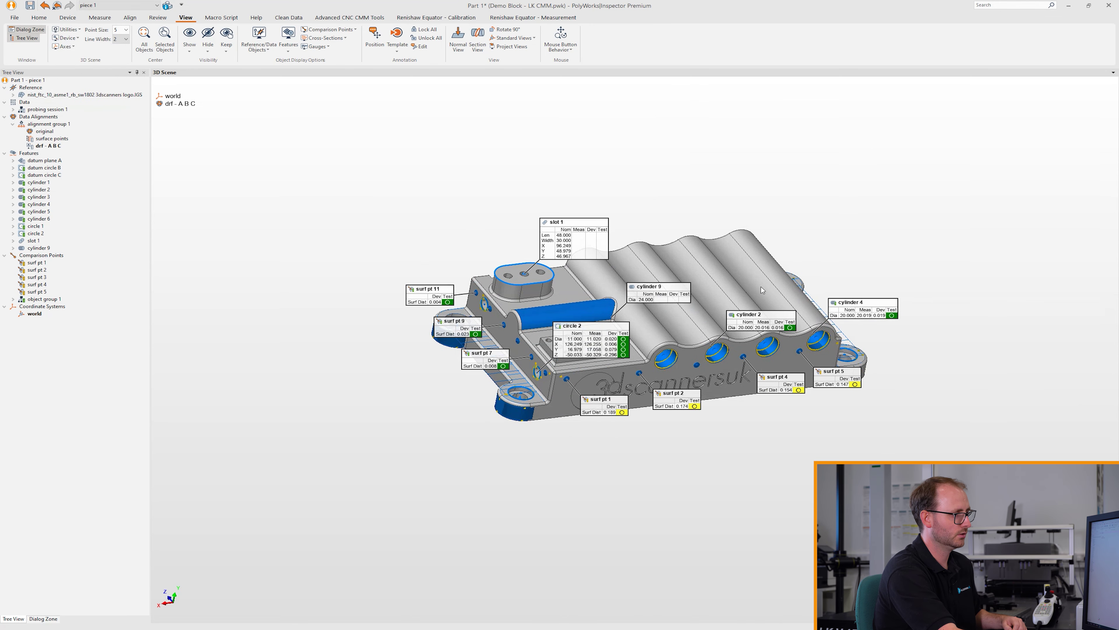
scroll(766, 300, "up", 2)
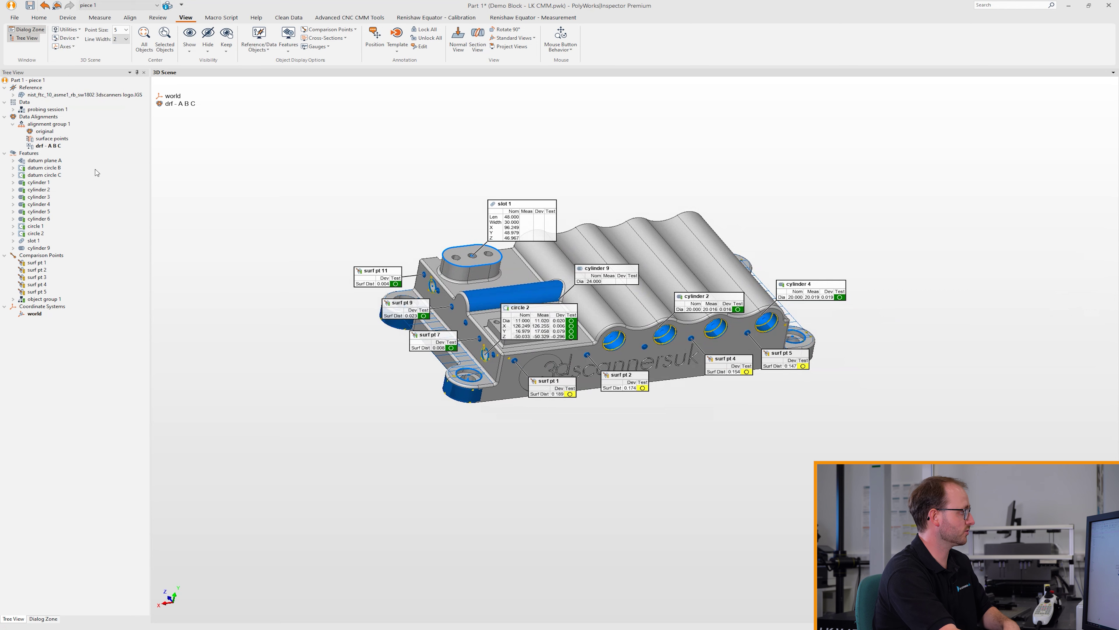
- Hide all measured features, comparison points and annotations on the part, leaving only the CAD model displayed
left_click(40, 81)
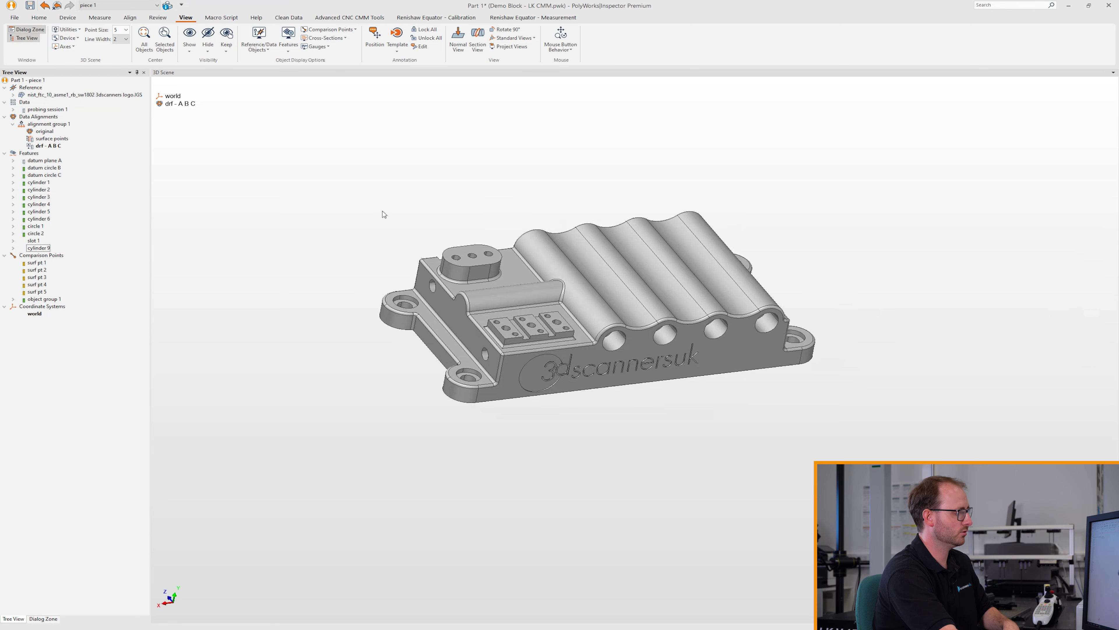
middle_click_drag(643, 313, 611, 281)
left_click_drag(661, 293, 608, 289)
middle_click_drag(608, 289, 655, 320)
left_click_drag(654, 320, 643, 314)
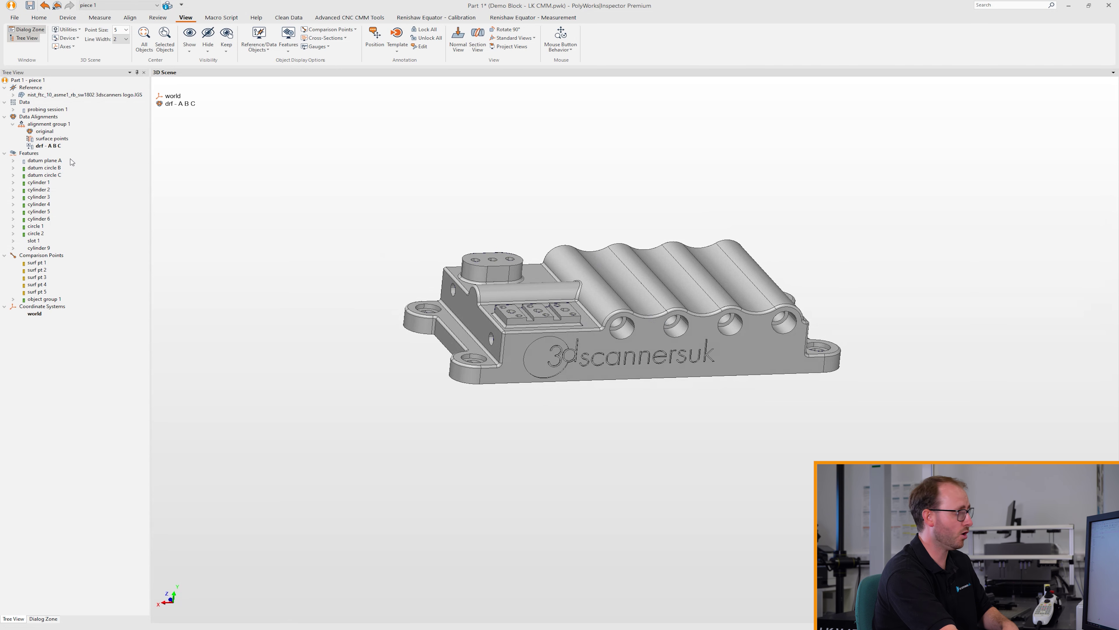
- Show only datum plane A, datum circle B and datum circle C with their annotations on the block
left_click_drag(72, 161, 52, 178)
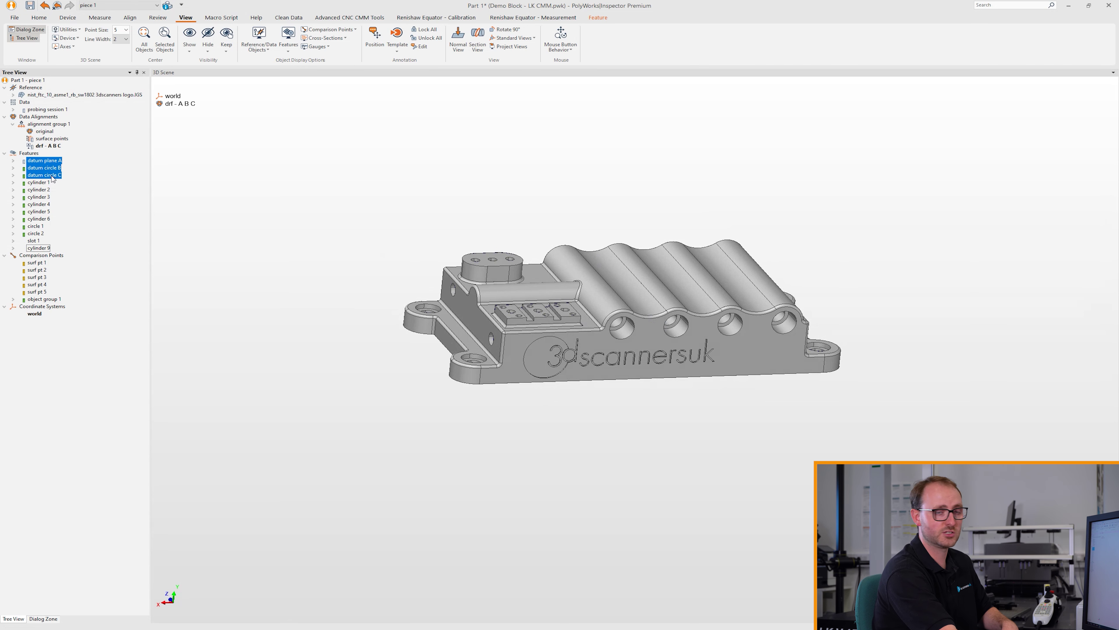
right_click(48, 174)
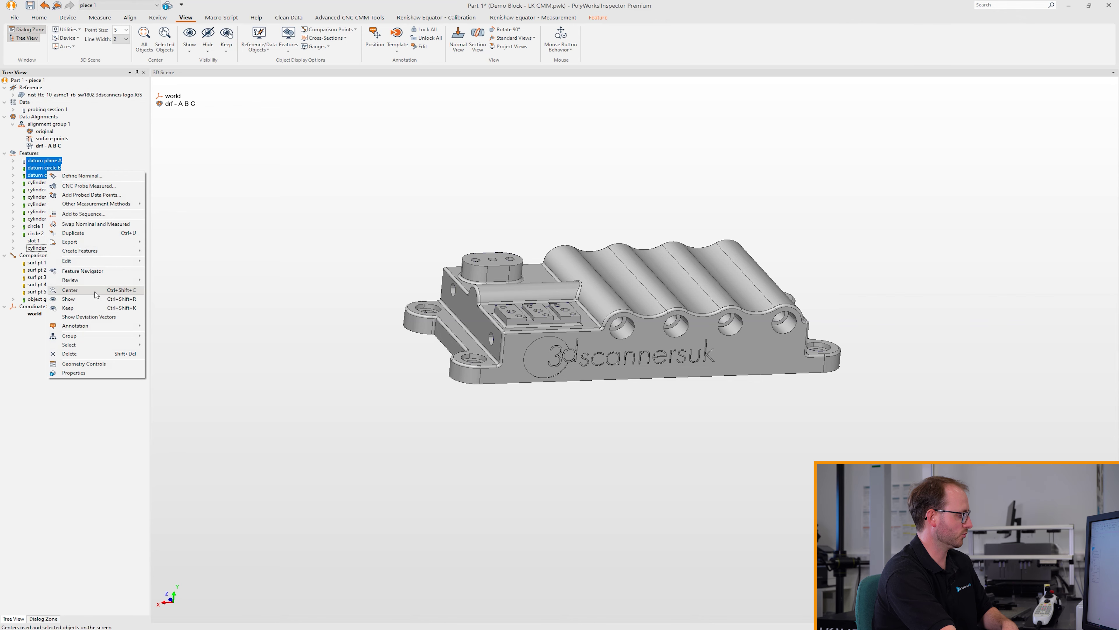
left_click(99, 300)
left_click_drag(713, 263, 708, 288)
middle_click_drag(708, 289, 692, 258)
scroll(692, 258, "up", 3)
left_click_drag(692, 258, 688, 268)
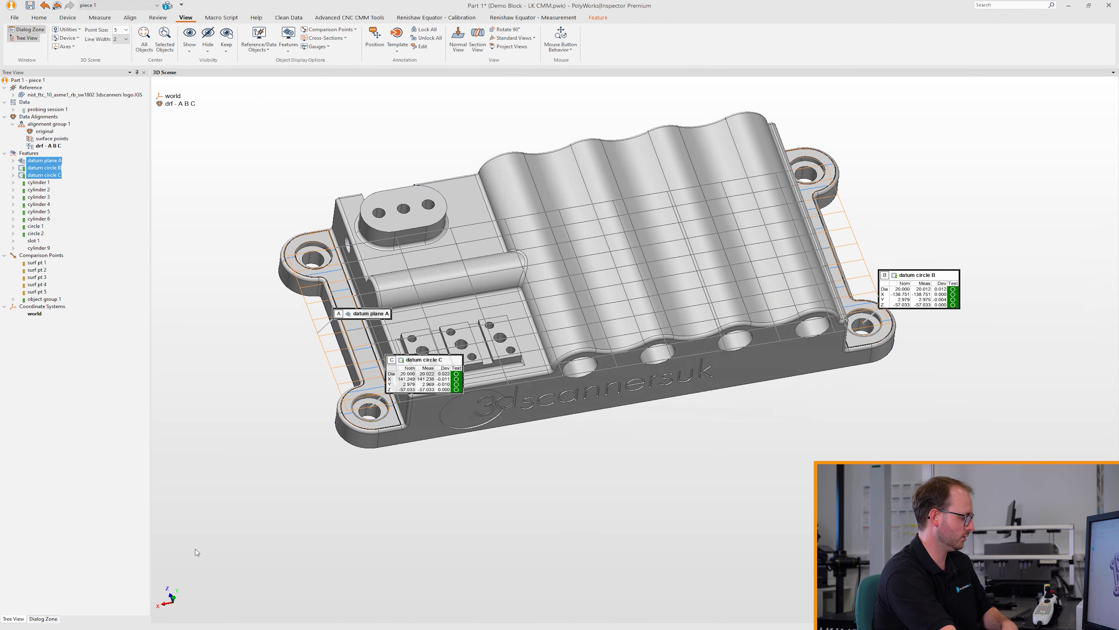
- View the block straight from above and move the annotations of datum plane A and datum circles B and C outside the part
left_click(174, 596)
scroll(537, 401, "down", 2)
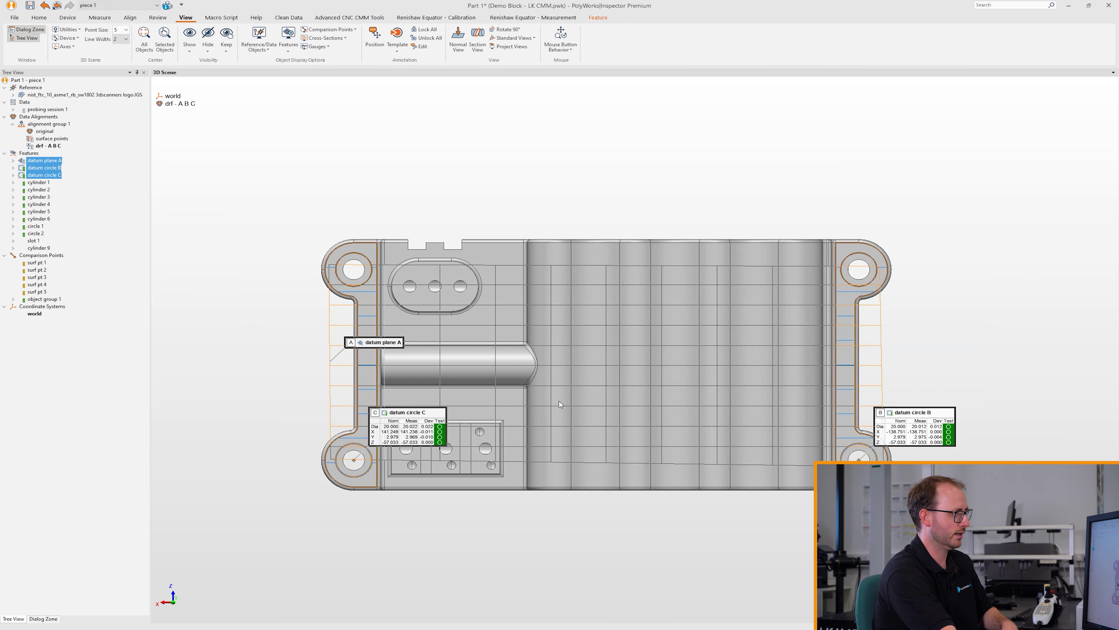
middle_click_drag(560, 404, 580, 343)
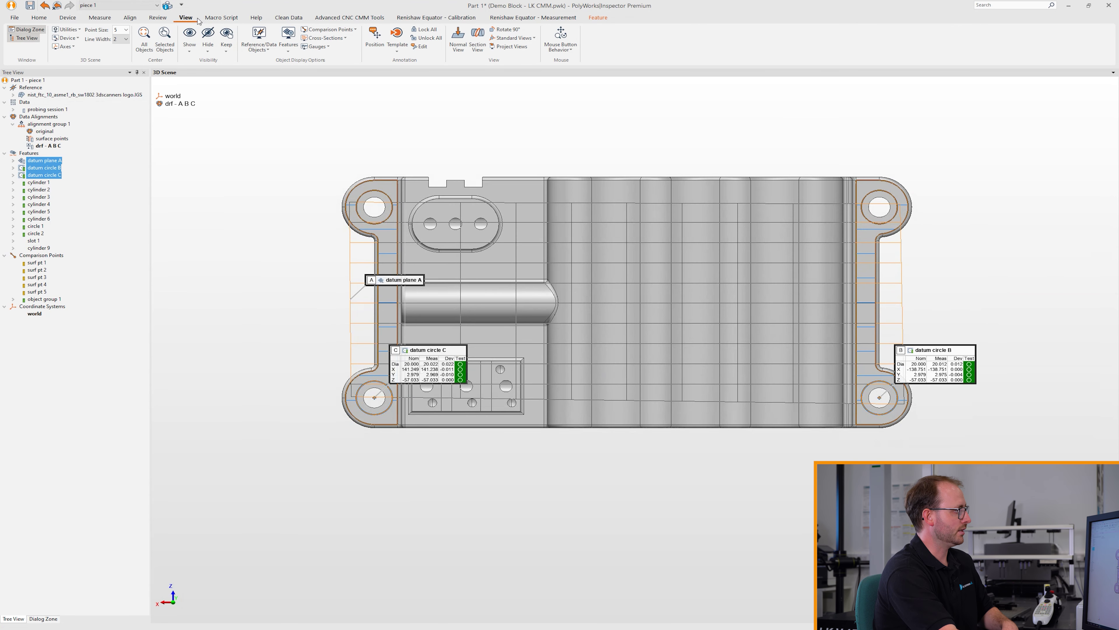
left_click(373, 47)
left_click_drag(407, 282, 244, 230)
left_click_drag(415, 375, 266, 464)
left_click_drag(921, 368, 984, 450)
key("Escape")
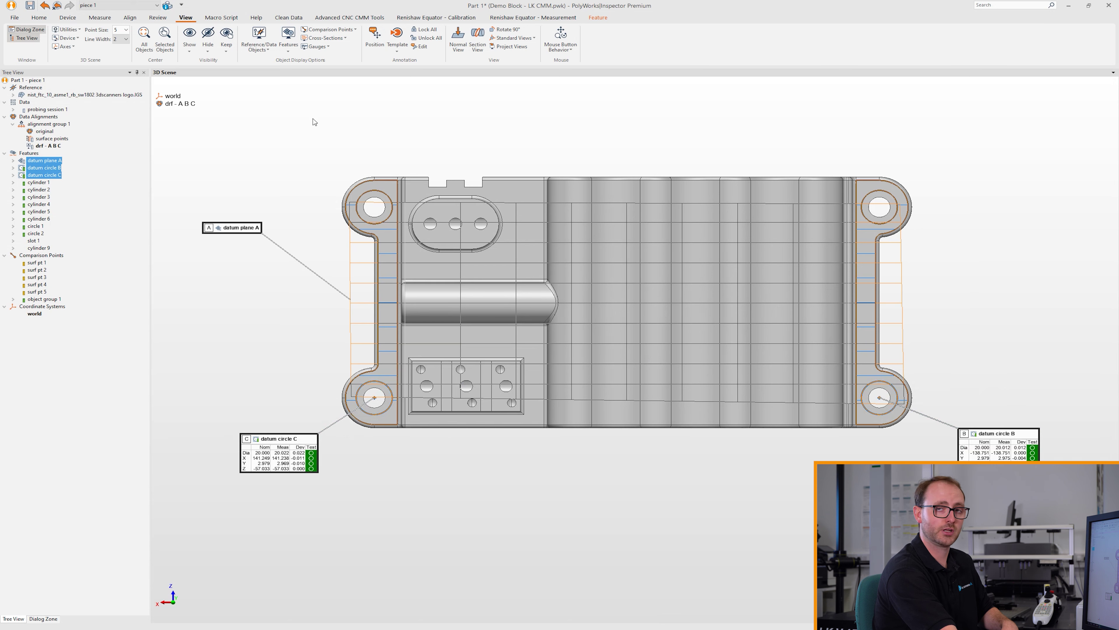
- Start a control view from the 3D scene, naming it Datums with the description ABC
left_click(158, 18)
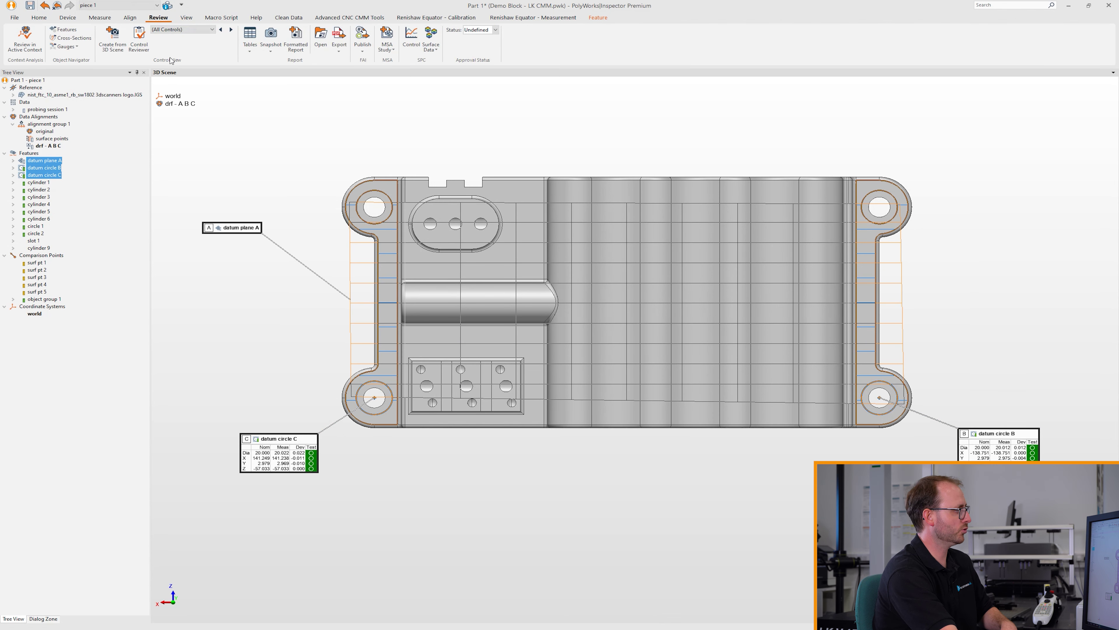
left_click(114, 48)
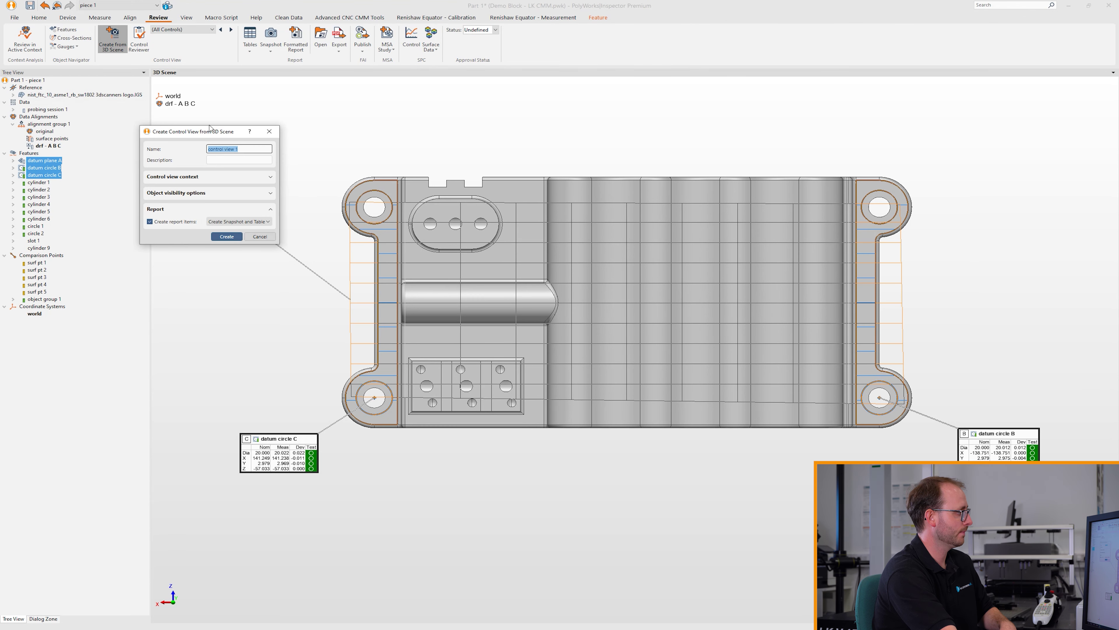
left_click_drag(268, 129, 314, 115)
type("Datums")
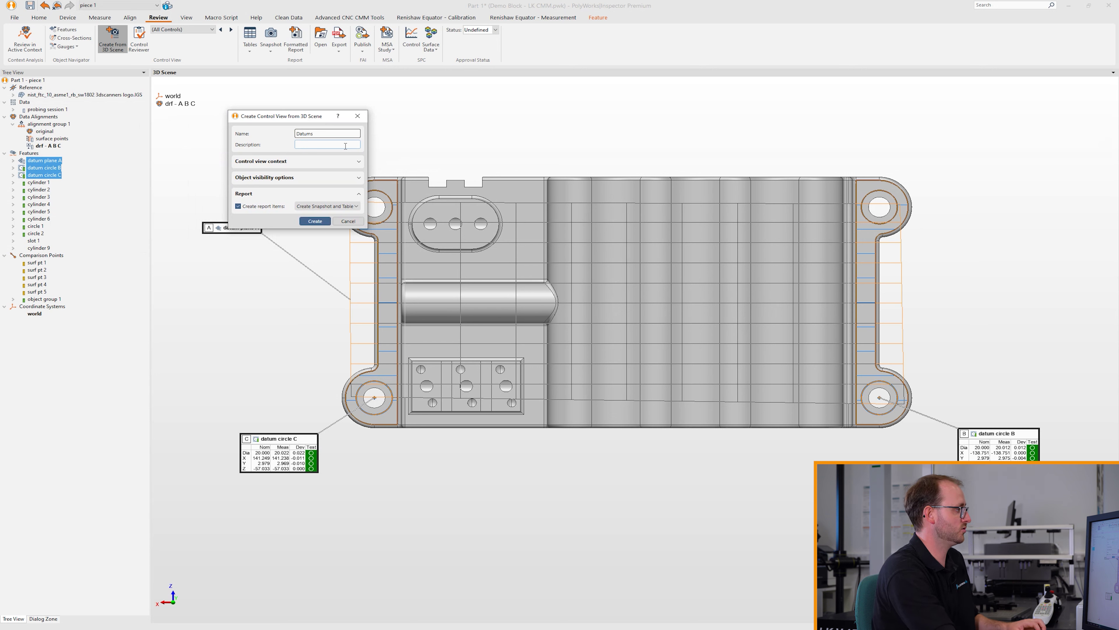
left_click(351, 145)
type("ABC")
- Create the control view with coordinate system world, data alignment drf - A B C, and a snapshot and table as report items
left_click(345, 163)
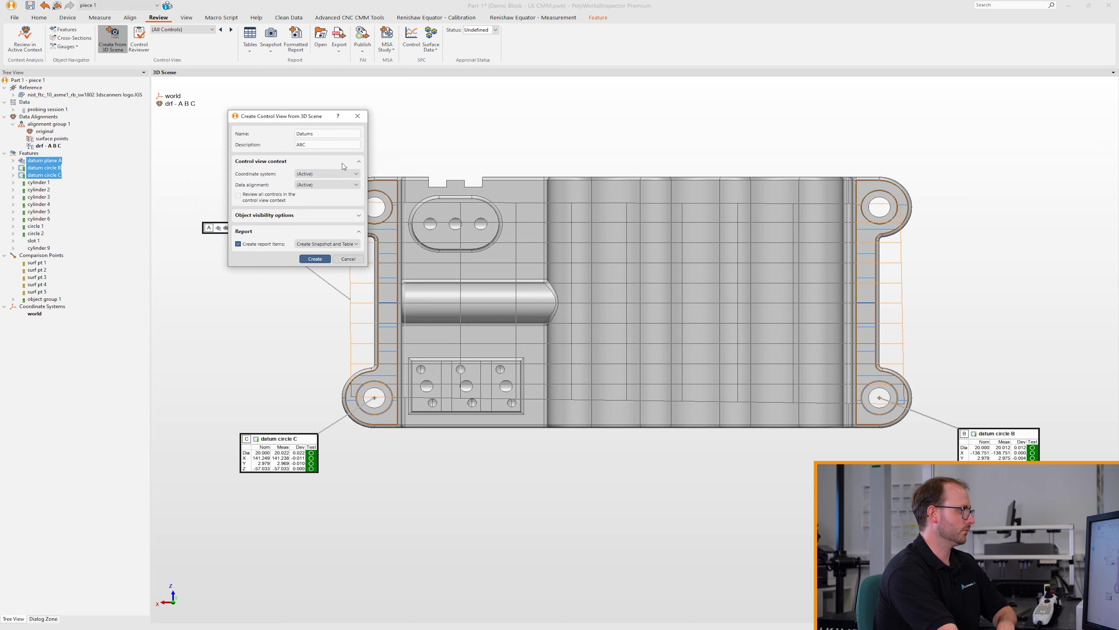
left_click(326, 177)
left_click(317, 188)
left_click(316, 185)
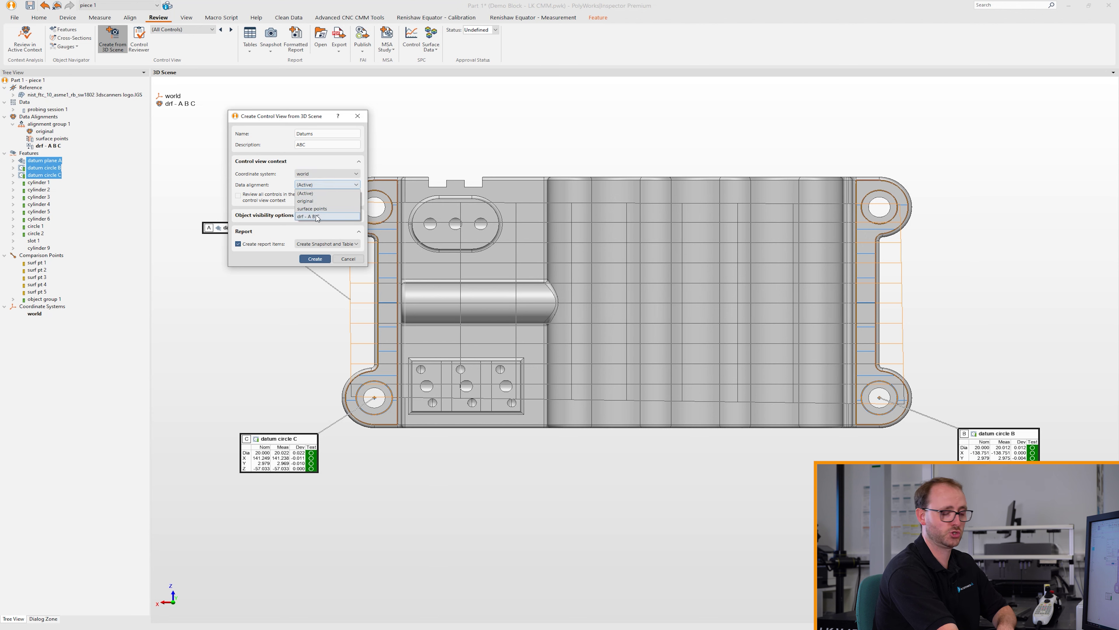
left_click(318, 216)
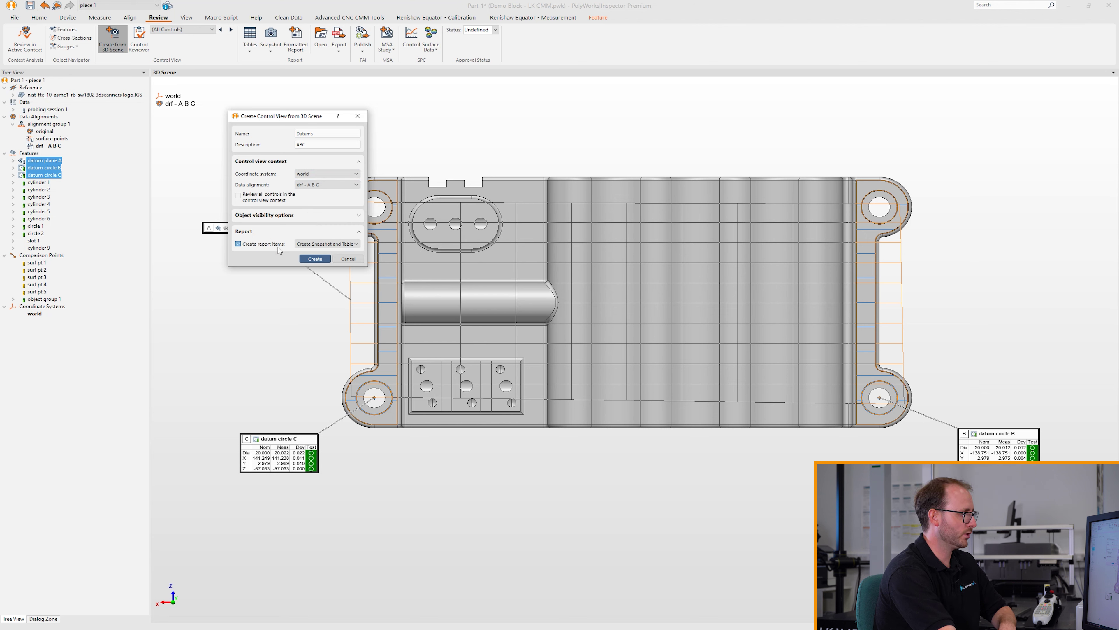
left_click(323, 248)
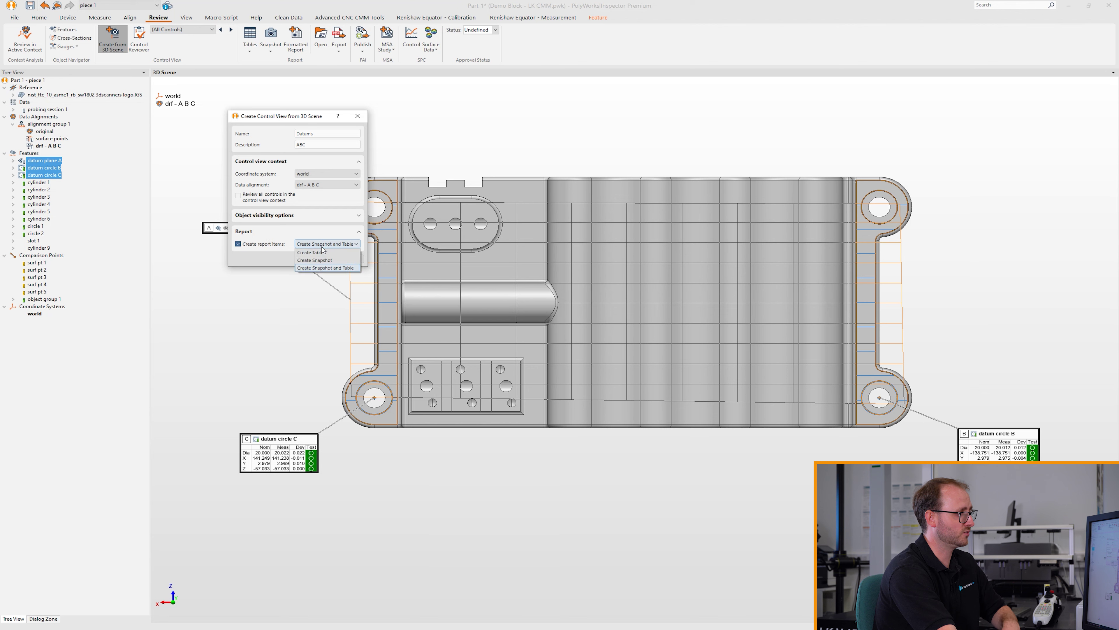
left_click(327, 268)
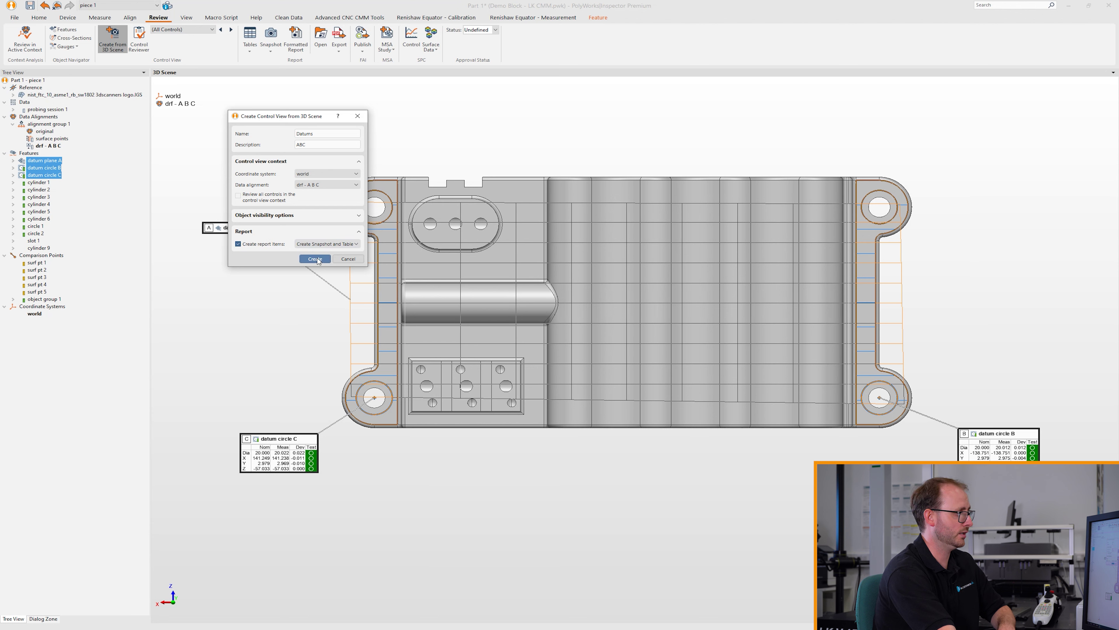
left_click(315, 259)
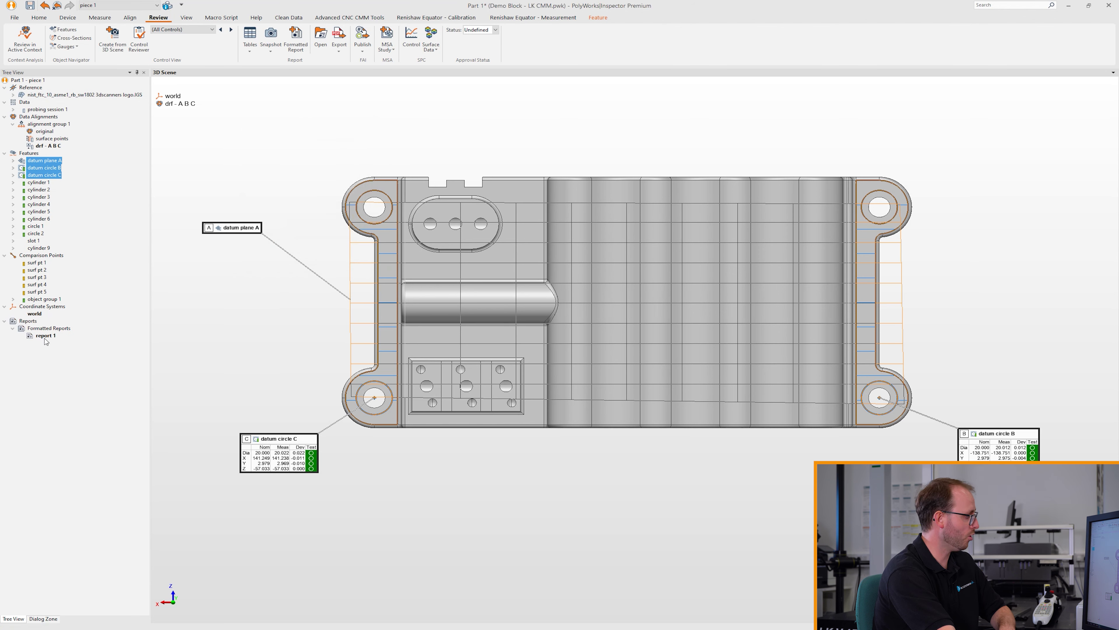
- Open report 1 and start capturing a 3D scene region for the picture placeholder on its first page
double_click(44, 337)
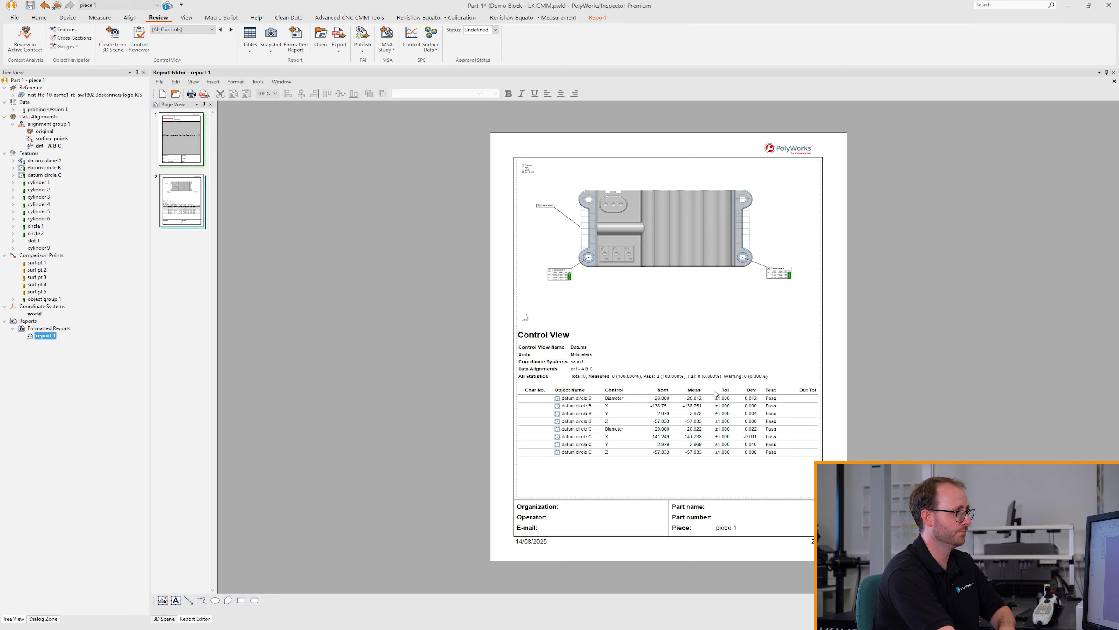
left_click(181, 141)
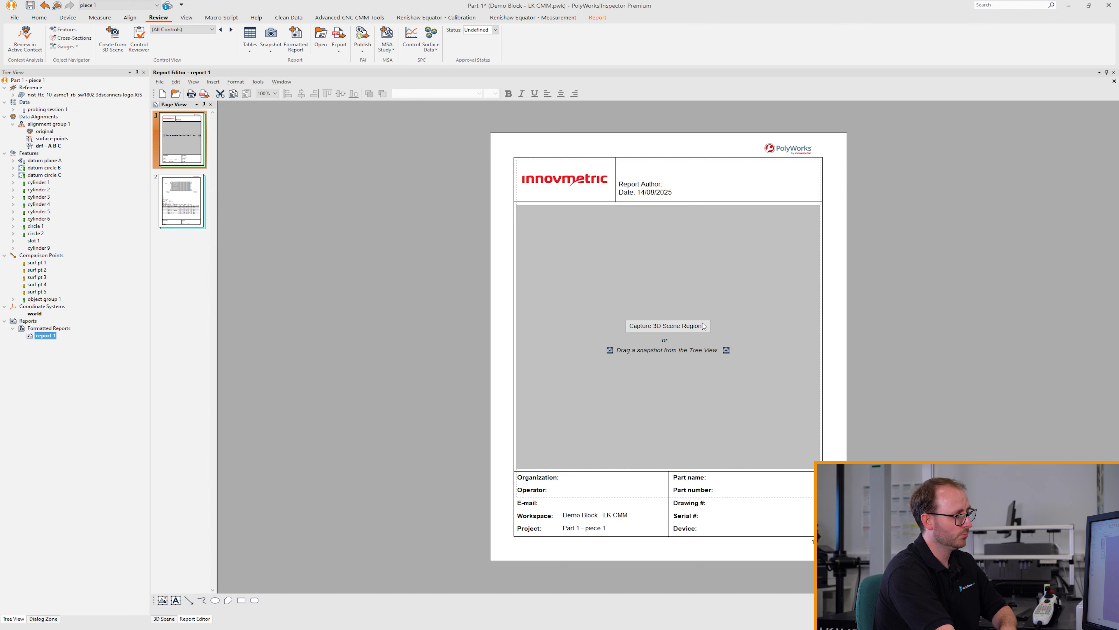
left_click(686, 326)
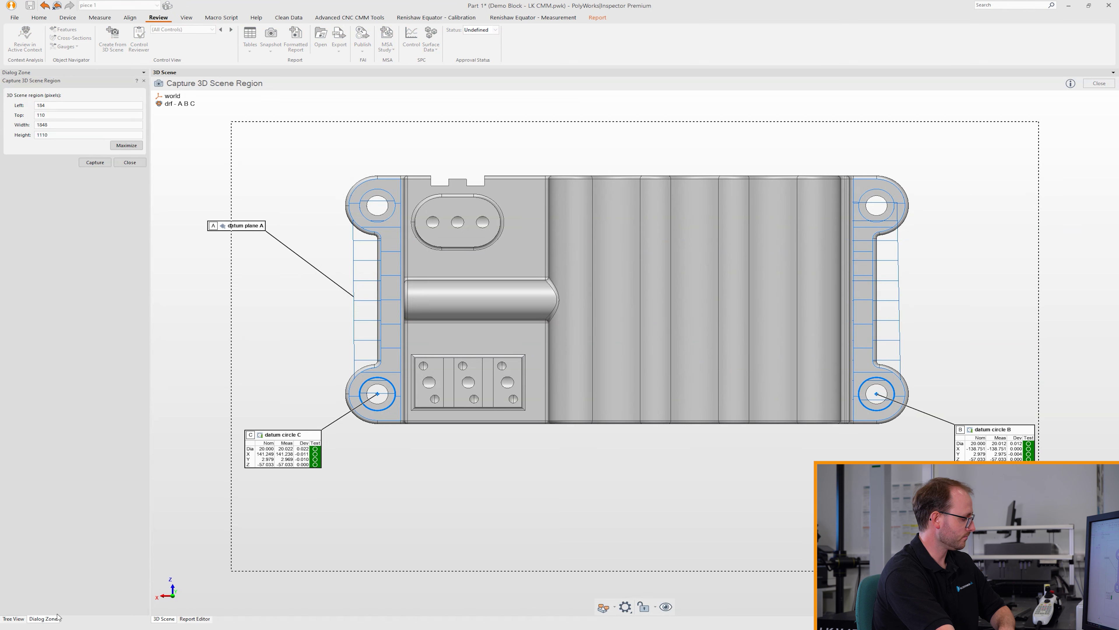
left_click(20, 619)
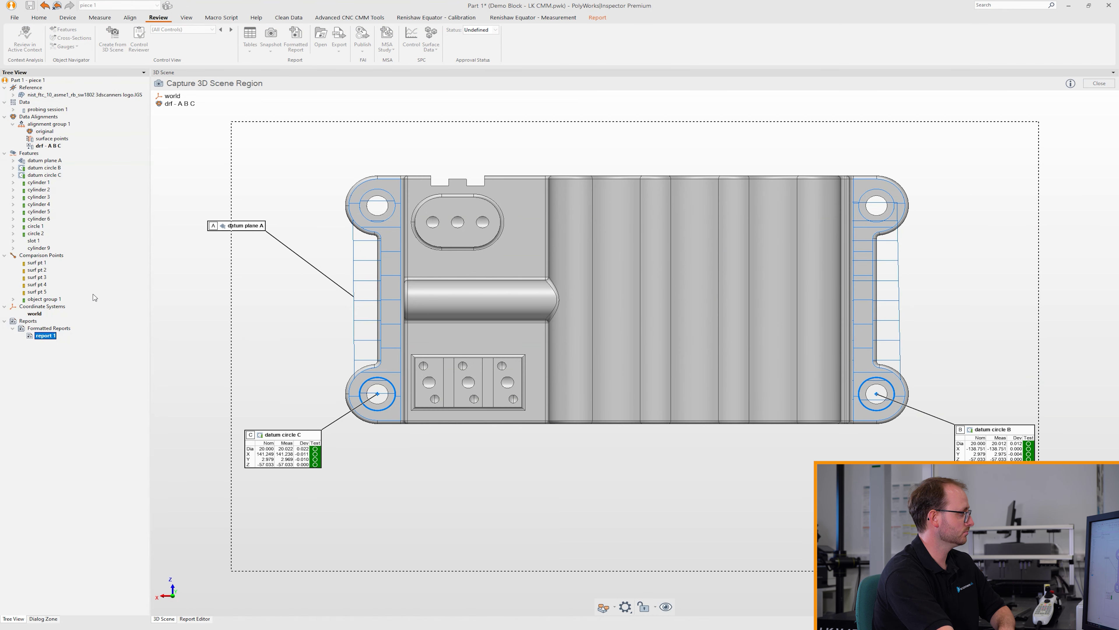
left_click_drag(59, 160, 56, 174)
right_click(53, 172)
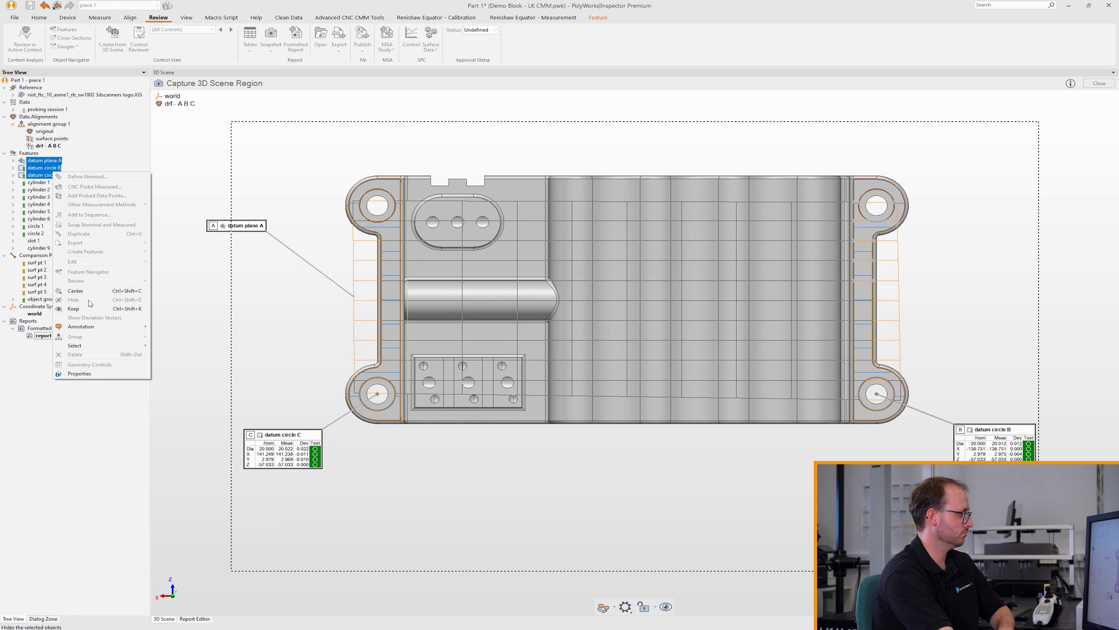
left_click(104, 426)
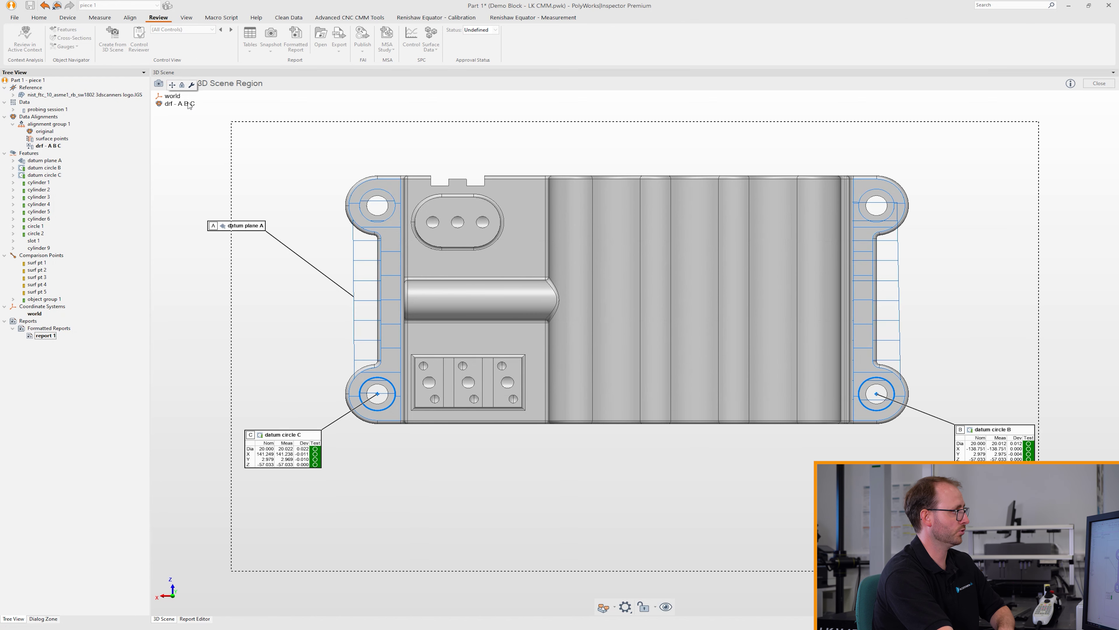
- Hide all features from the capture scene and orient the block to an isometric view
left_click(186, 18)
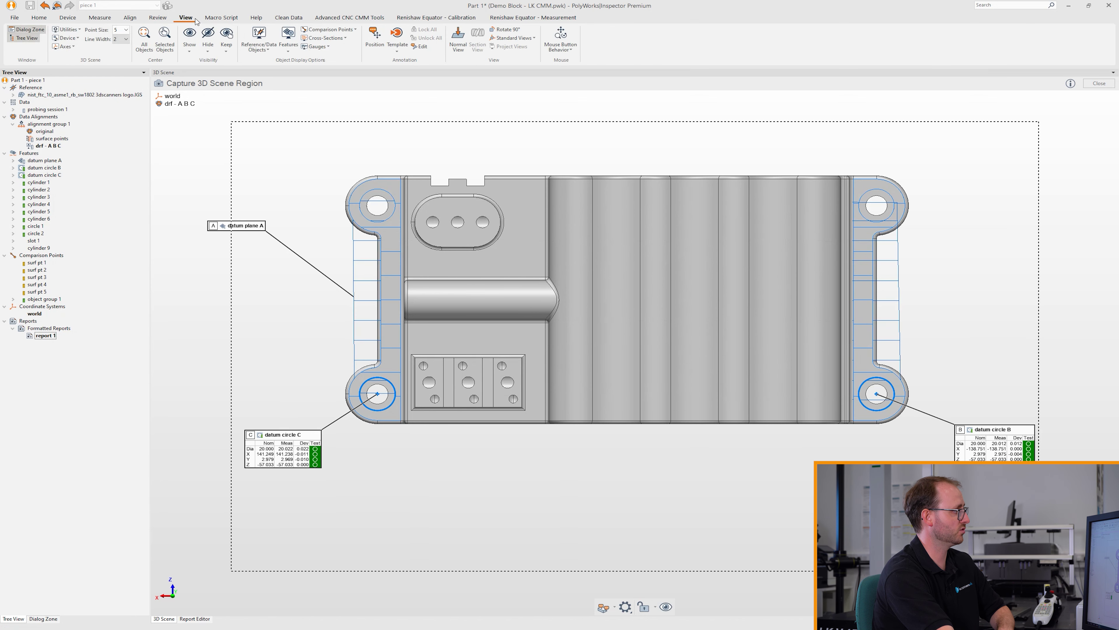
left_click(208, 47)
left_click(226, 95)
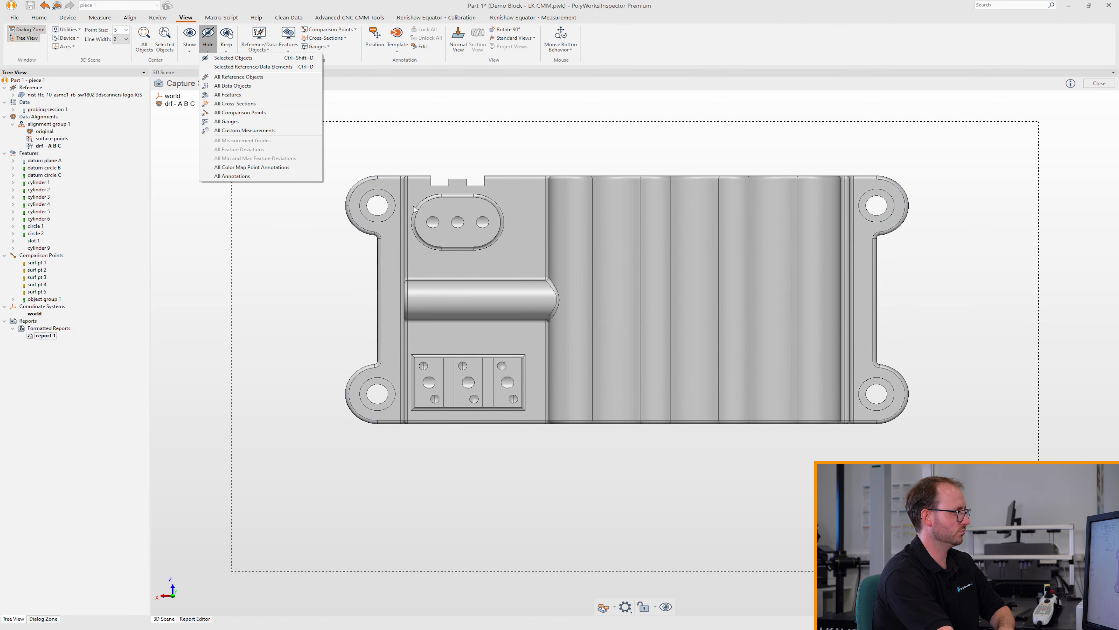
left_click_drag(711, 319, 559, 294)
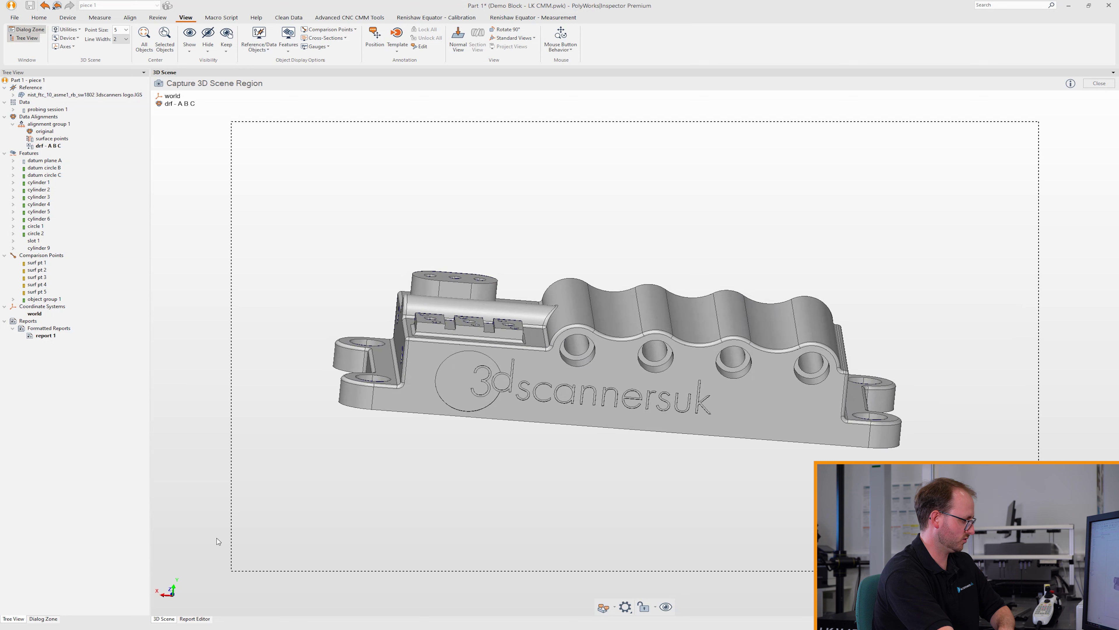
left_click(164, 589)
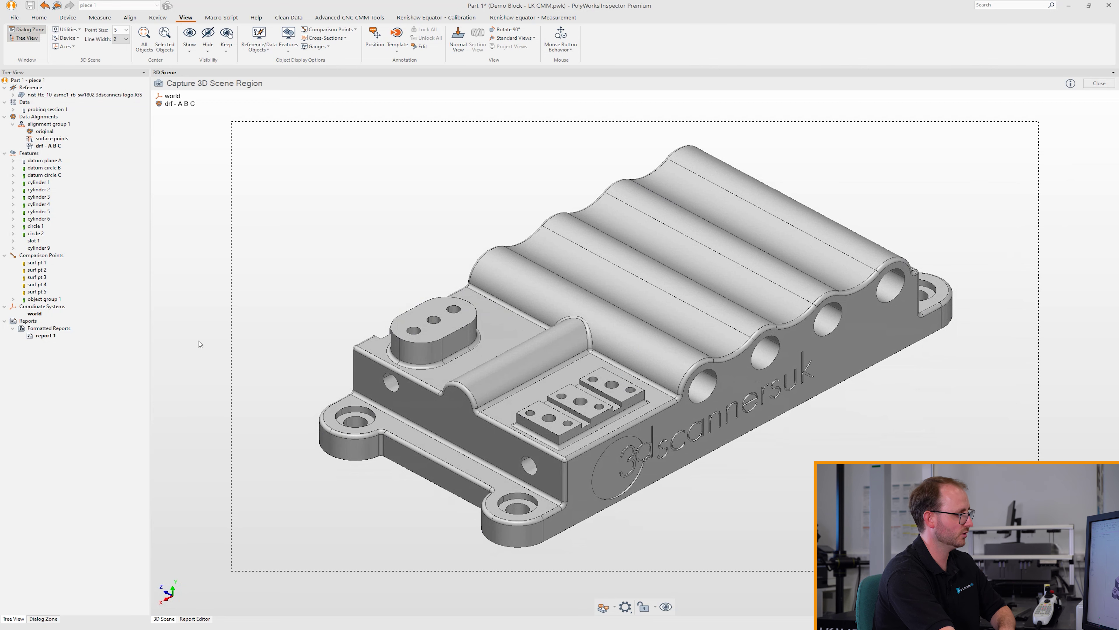
- Maximize the 3D scene capture region, enlarge the block to fill it, and capture the picture for the report's first page
left_click(43, 618)
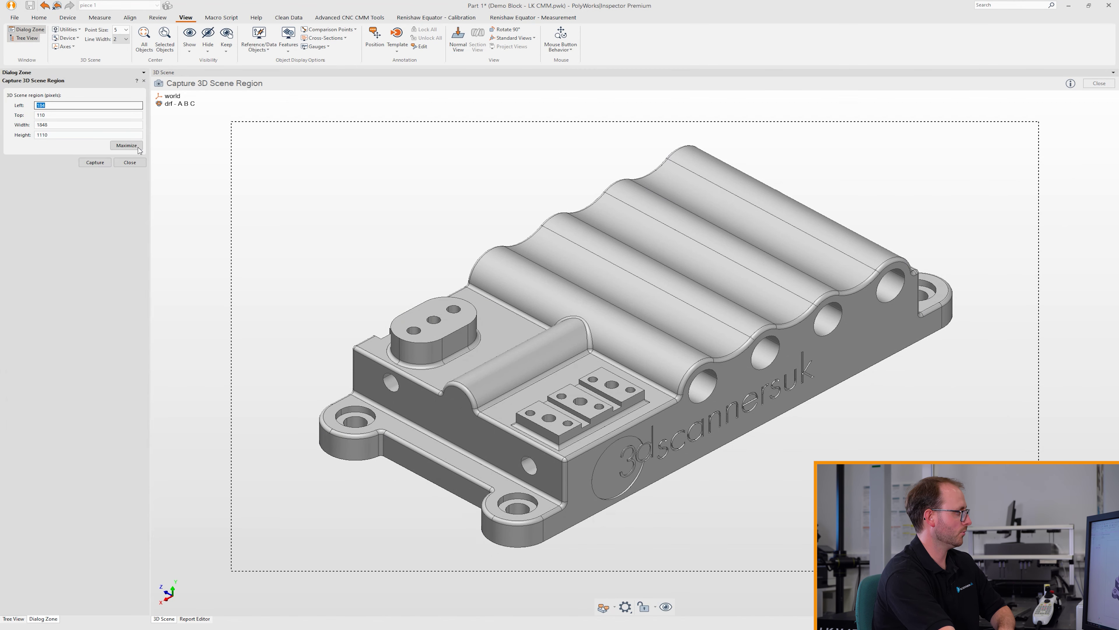
left_click(126, 145)
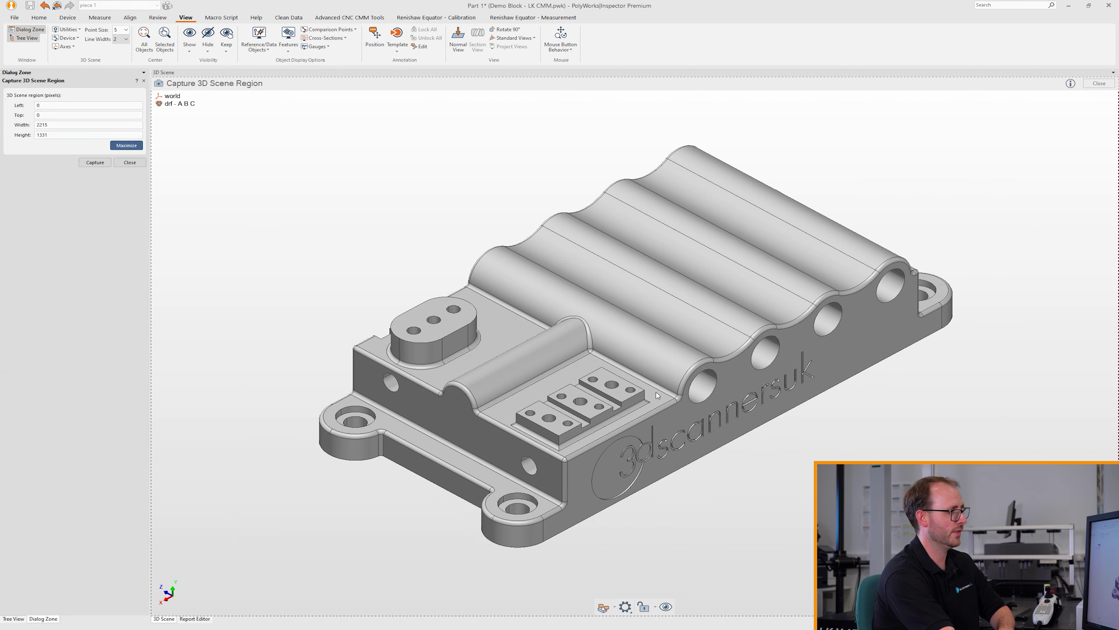
scroll(678, 359, "up", 2)
middle_click_drag(677, 359, 678, 342)
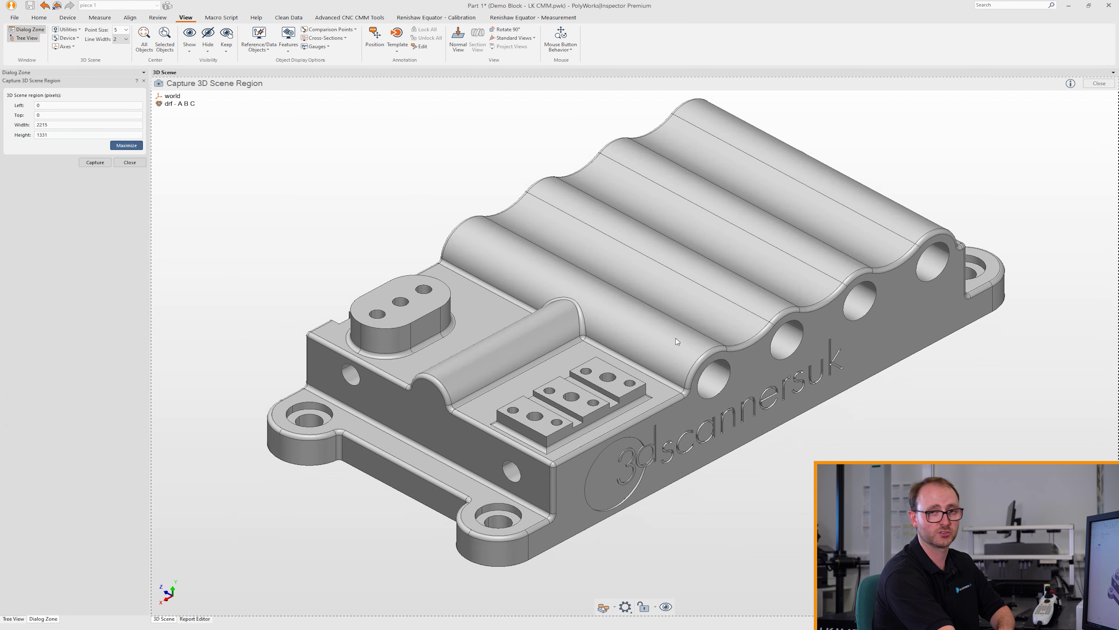
left_click(95, 162)
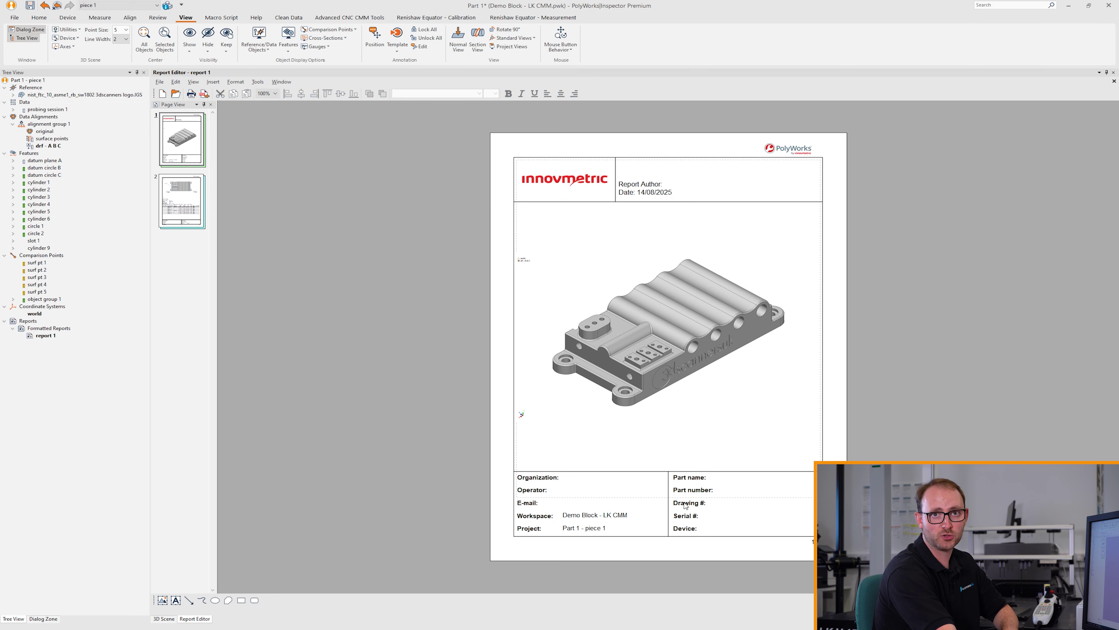
- Set the Organization property of the project to 3D Scanners
left_click(15, 17)
left_click(77, 37)
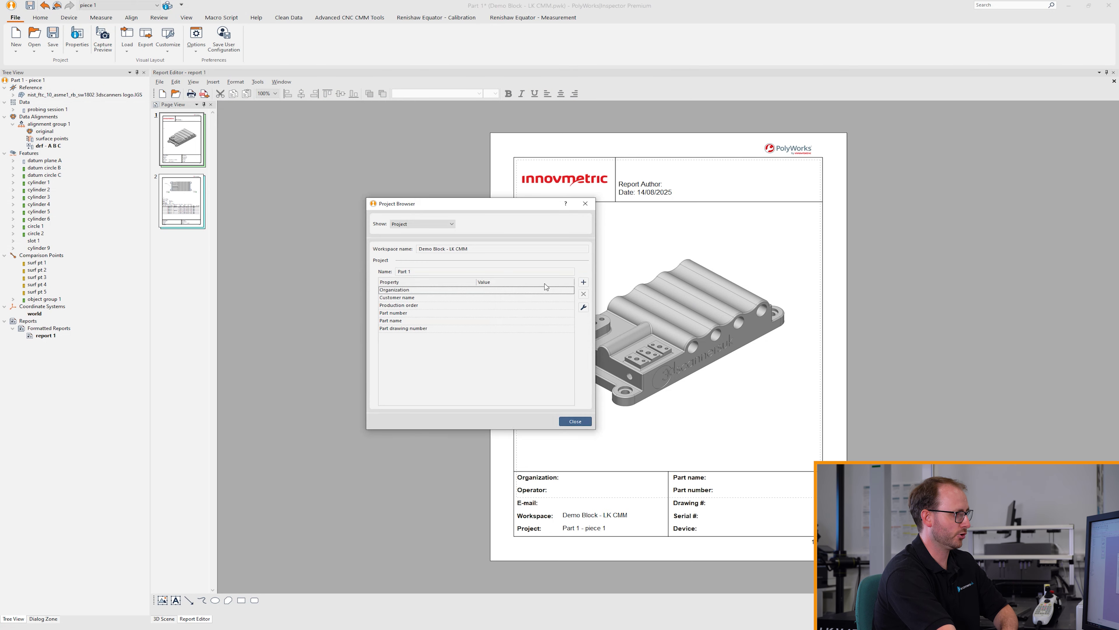
double_click(542, 290)
type("3")
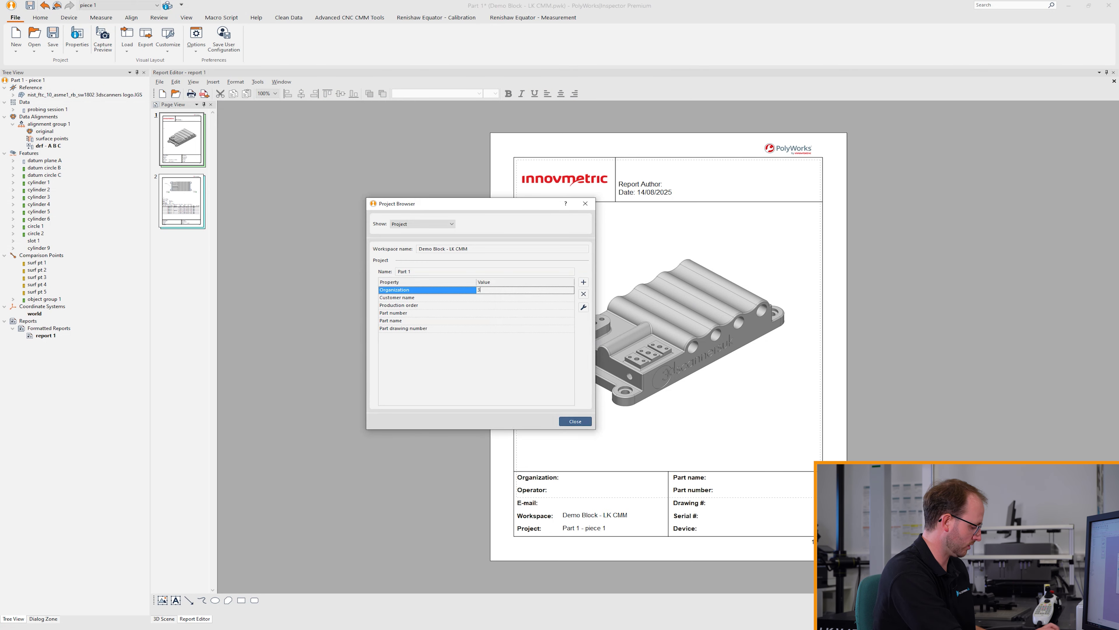
type("D Scanners")
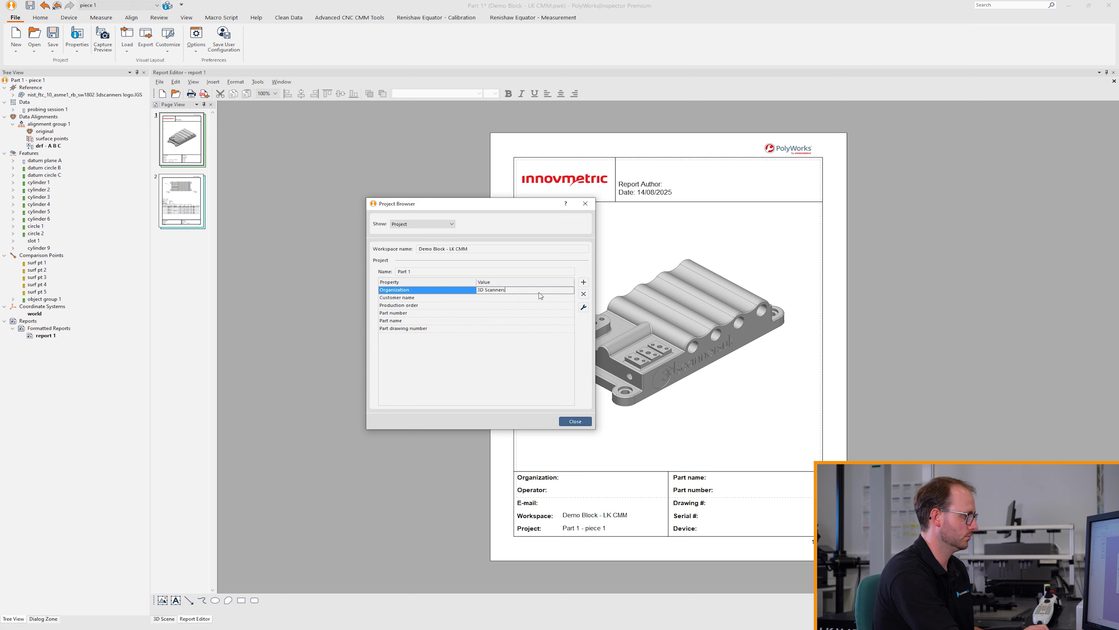
key("Return")
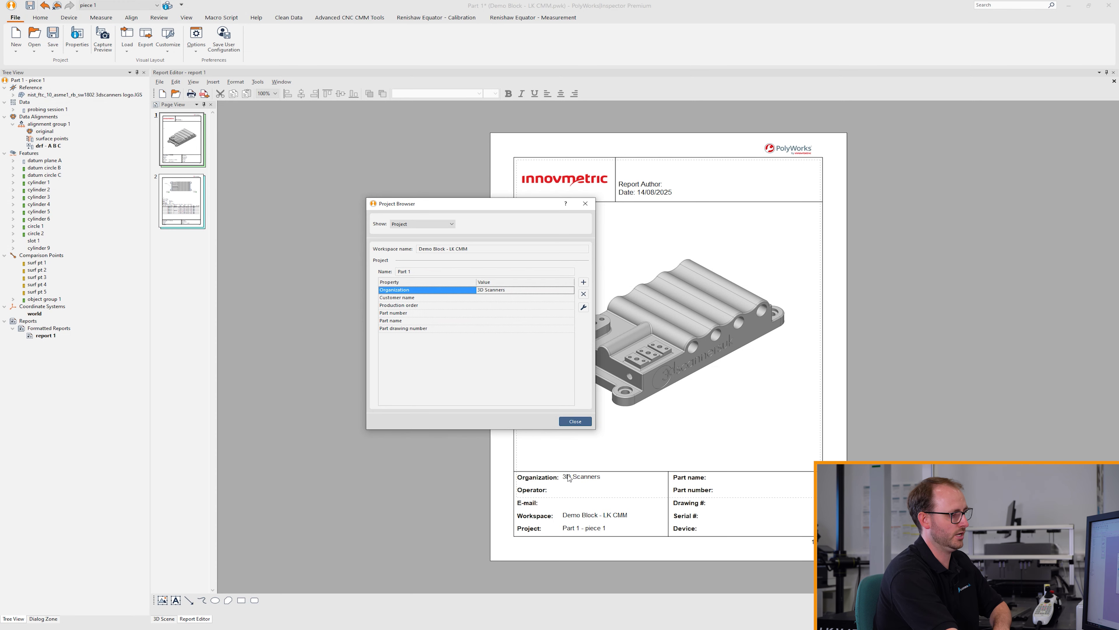
- Define CNC CMM 1 and CNC CMM 2 as possible values of the piece property Device and make a value required
left_click(445, 224)
left_click(430, 250)
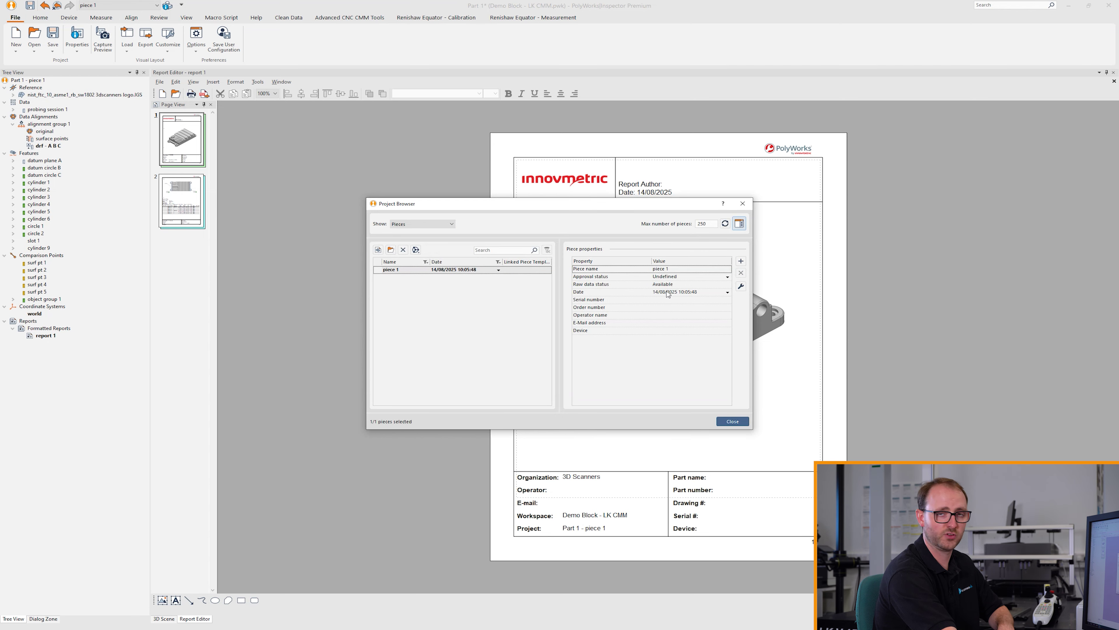
left_click(669, 331)
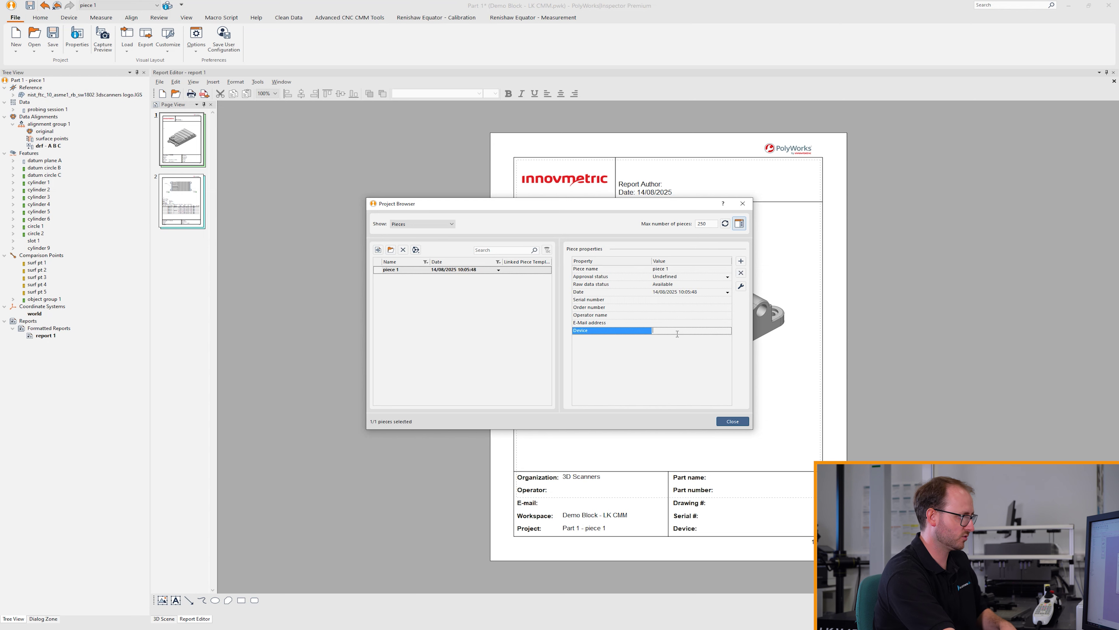
left_click(740, 286)
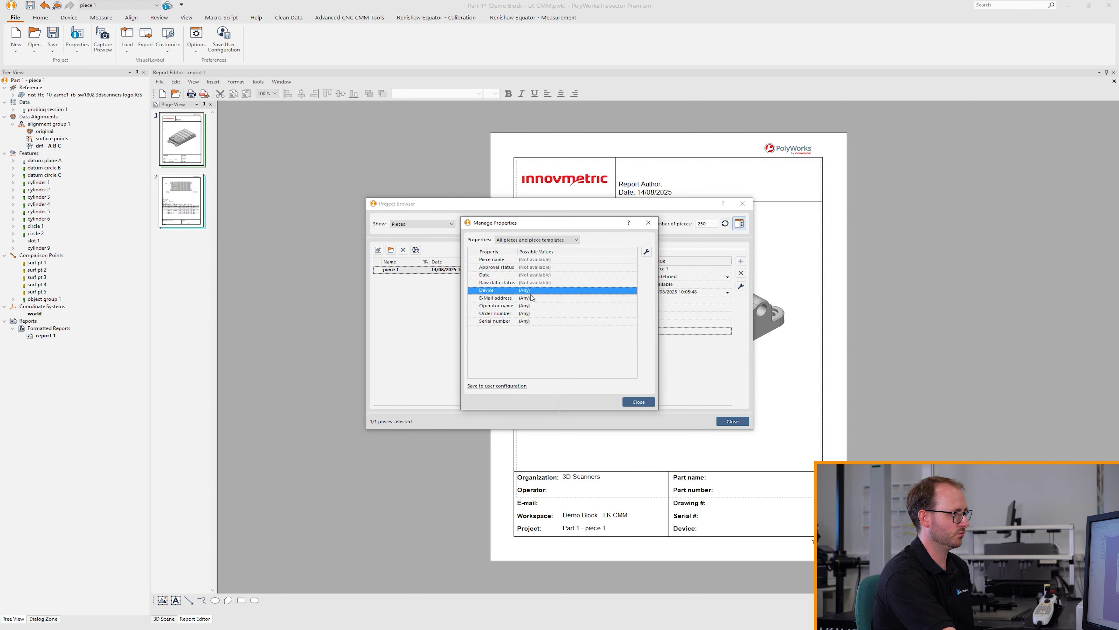
left_click(646, 254)
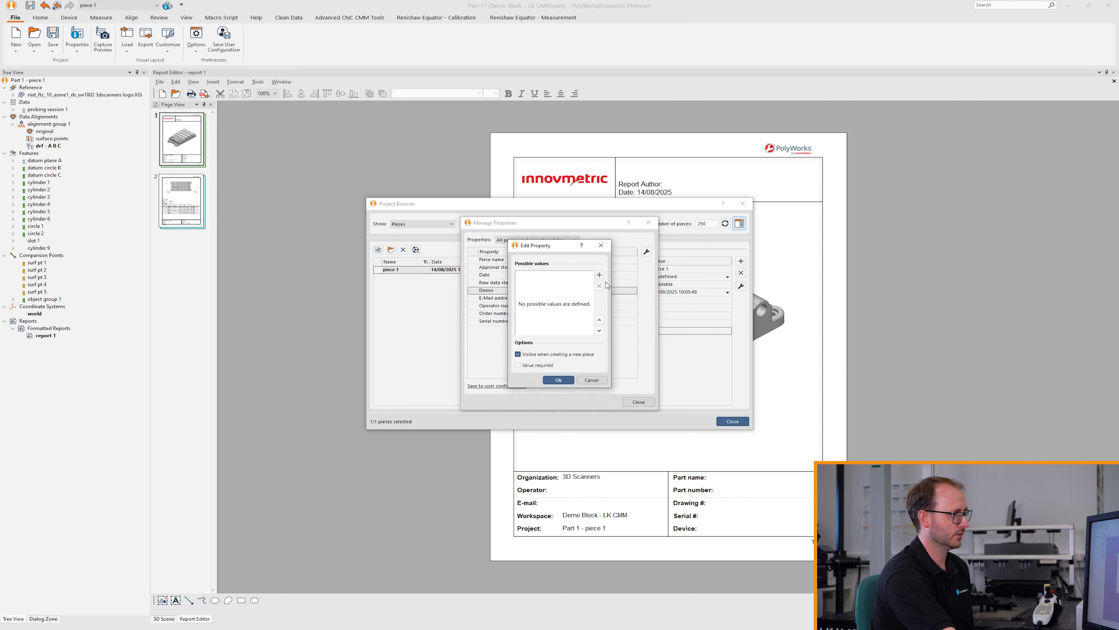
left_click(599, 274)
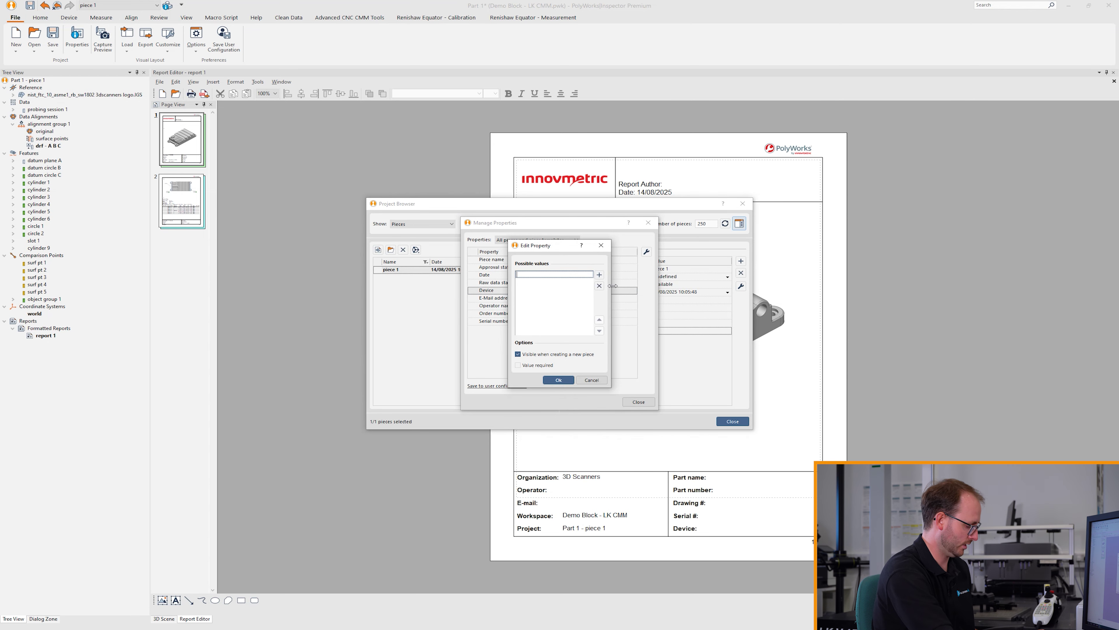
type("CNC CMM 1")
key("Return")
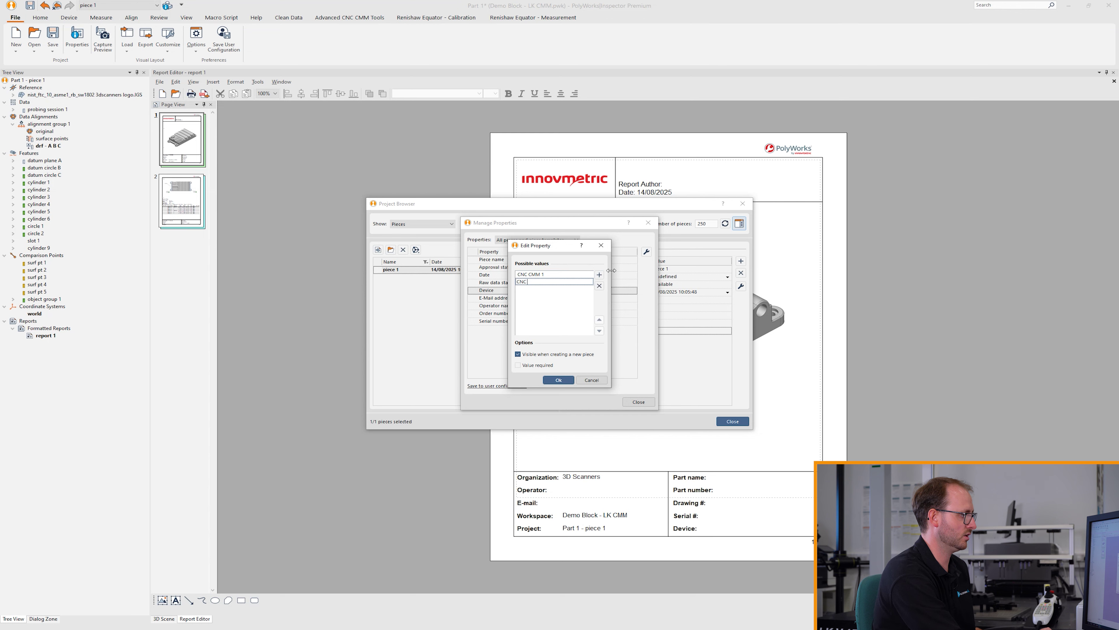
type("CNC CMM 2")
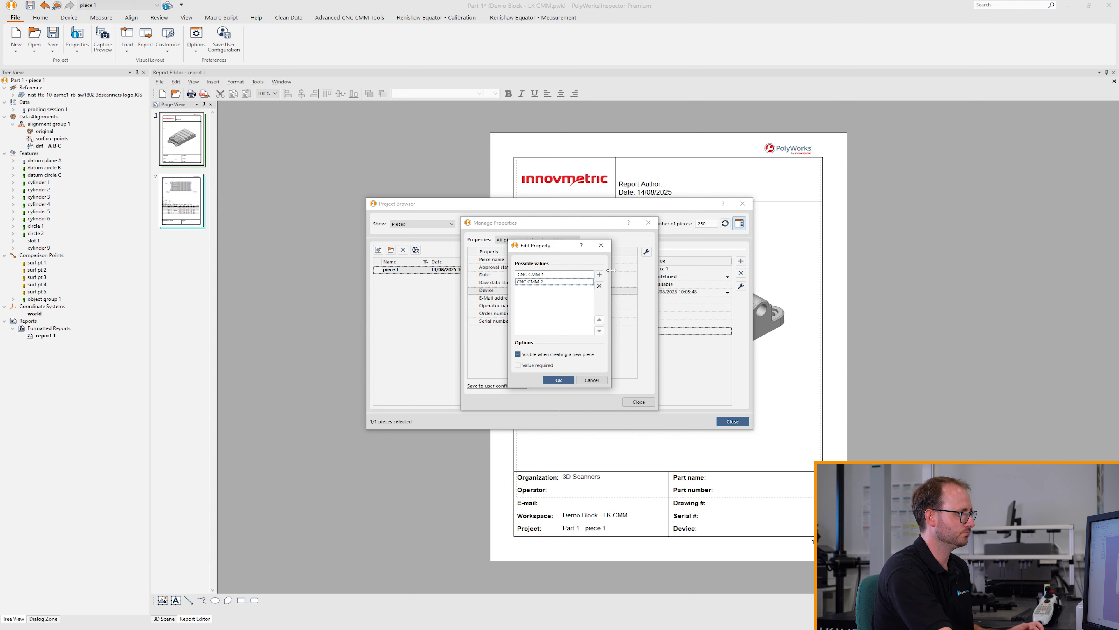
left_click(525, 366)
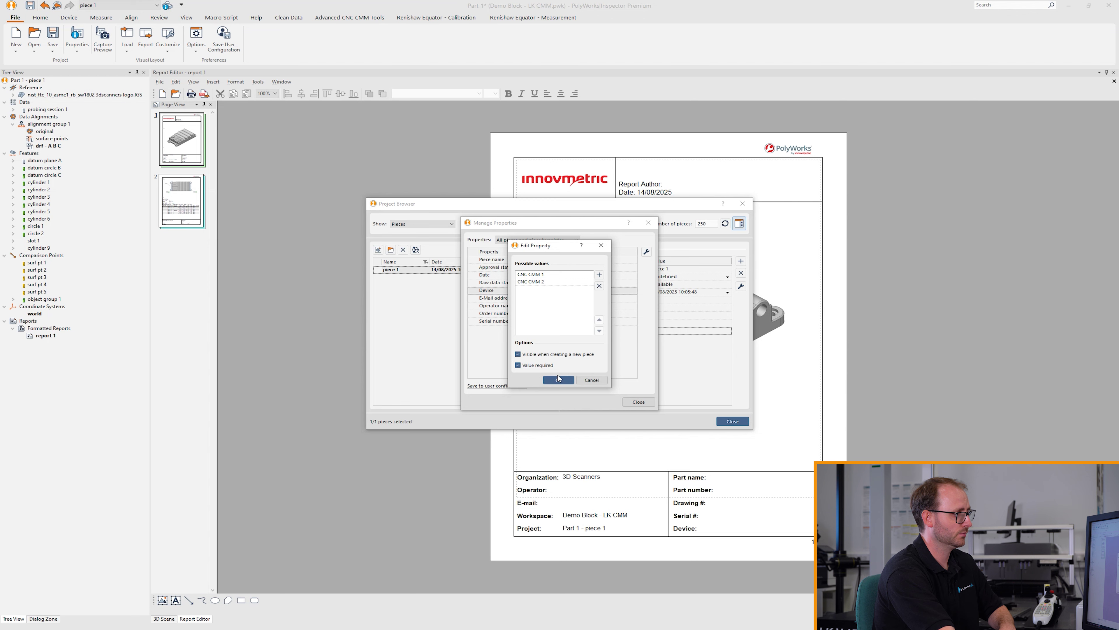
left_click(558, 379)
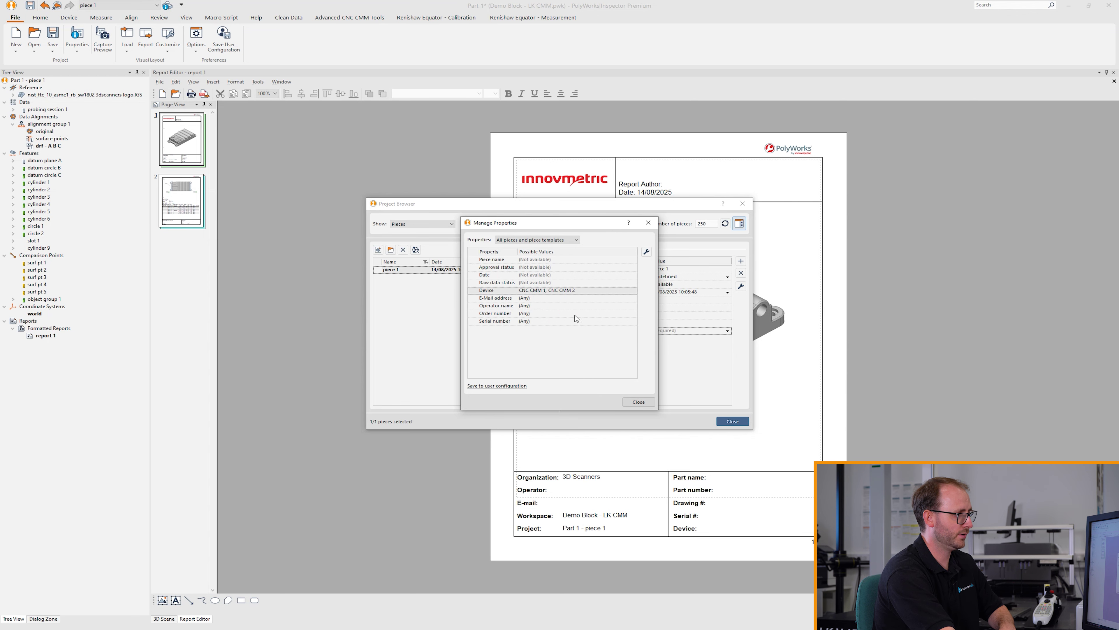
left_click(639, 402)
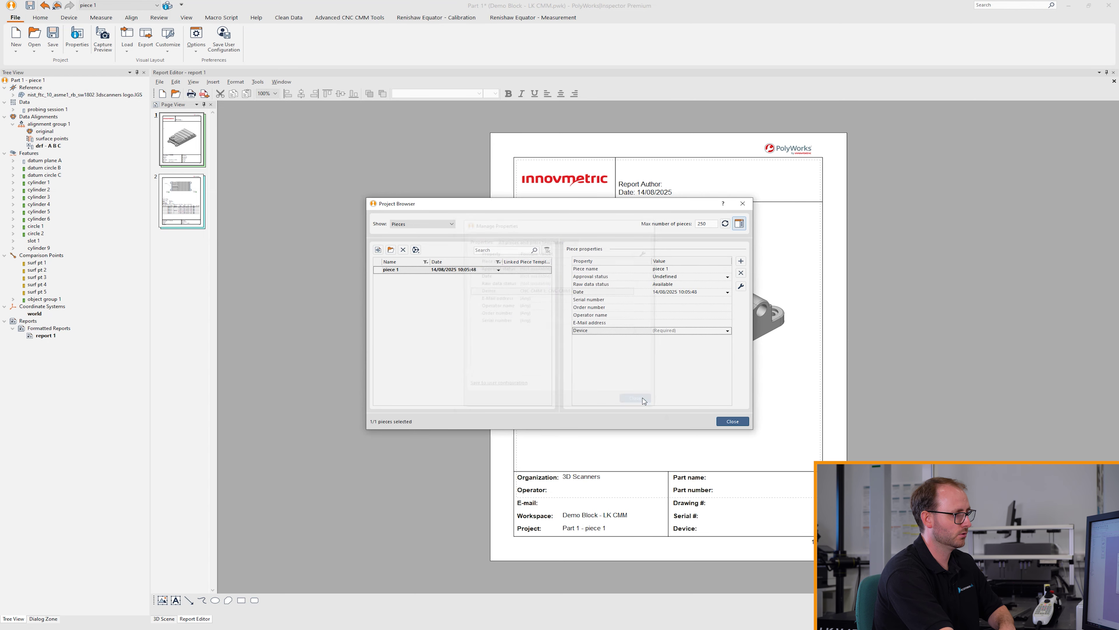
- Set the device of piece 1 to CNC CMM 1 and close the Project Browser
left_click(727, 330)
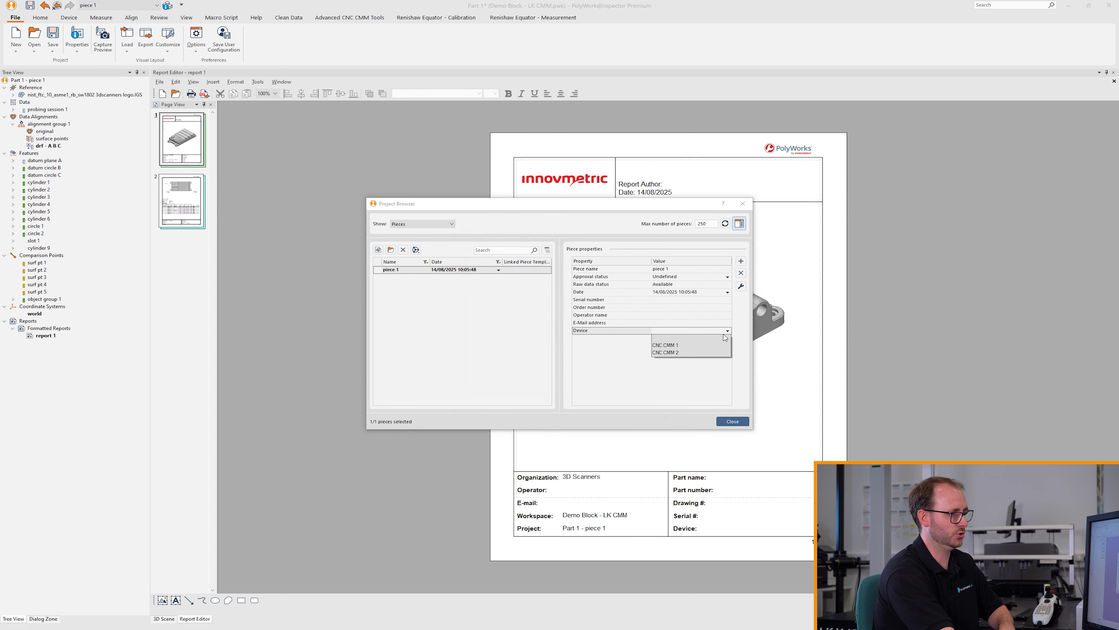
left_click(701, 347)
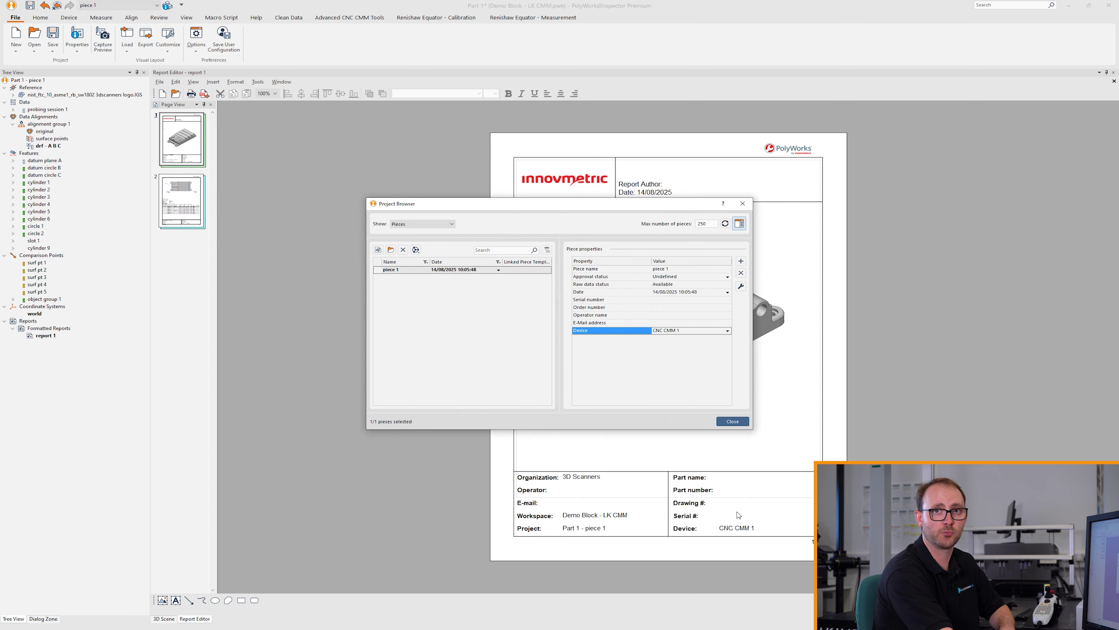
left_click(731, 422)
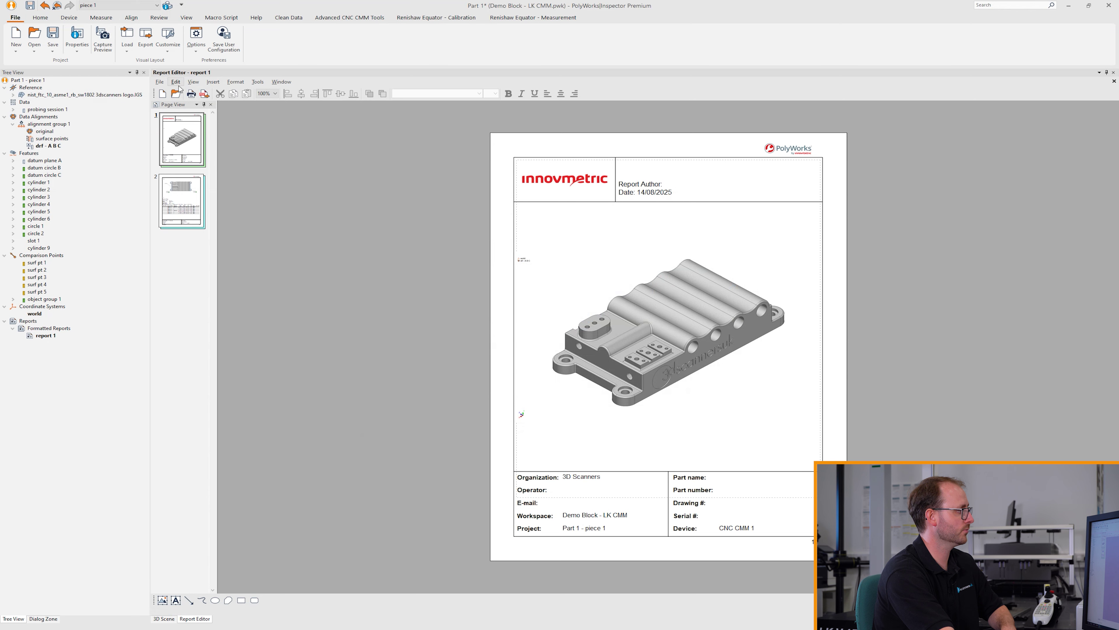
- Set the report's title property to 3D Scanners Demo Block and fill in the author's name
left_click(159, 82)
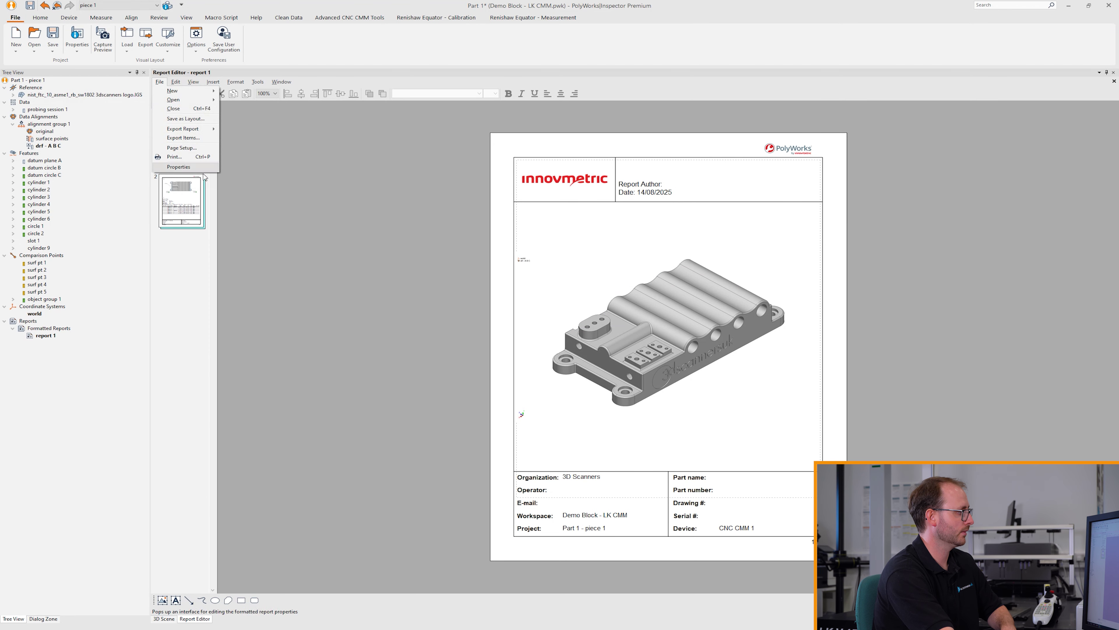
left_click(176, 167)
left_click(586, 301)
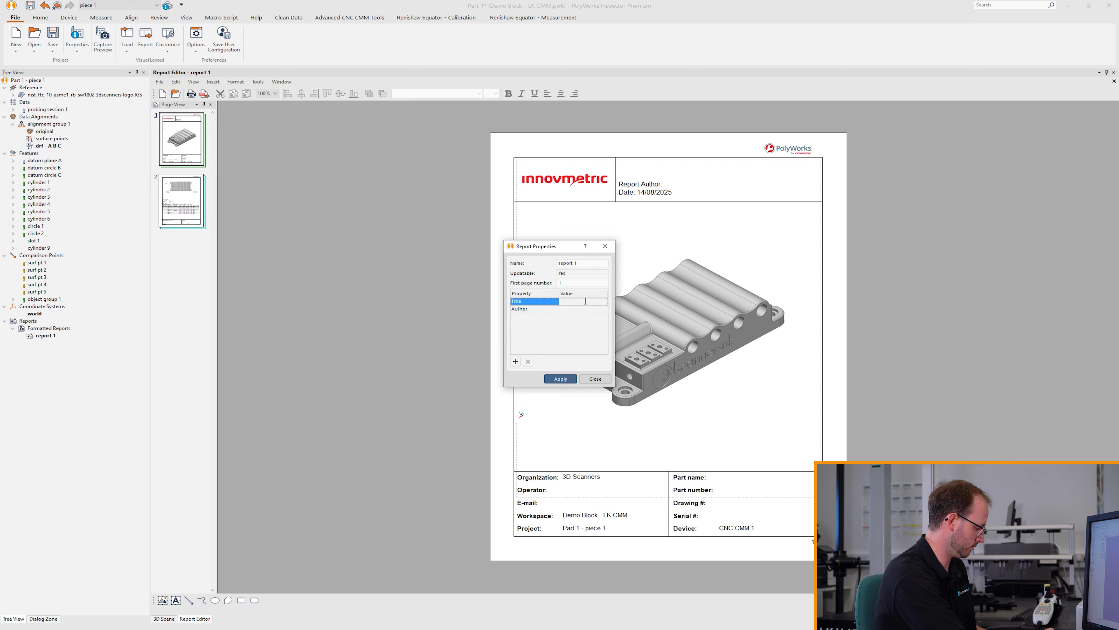
type("3D Scan")
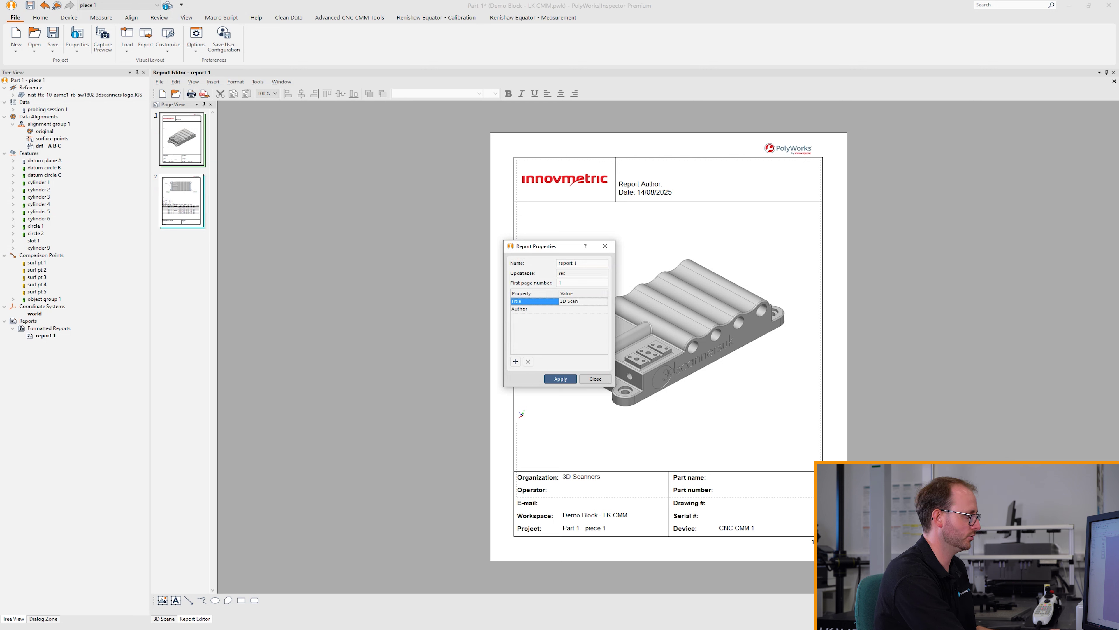
type("ners Demo Block")
key("Return")
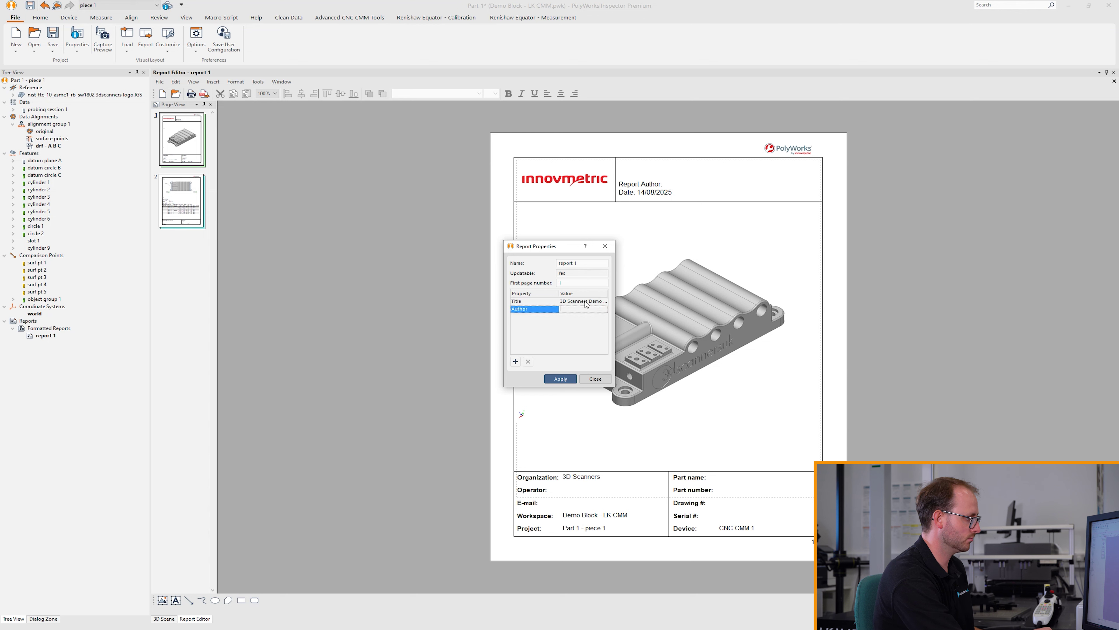
type("Ben Gurney")
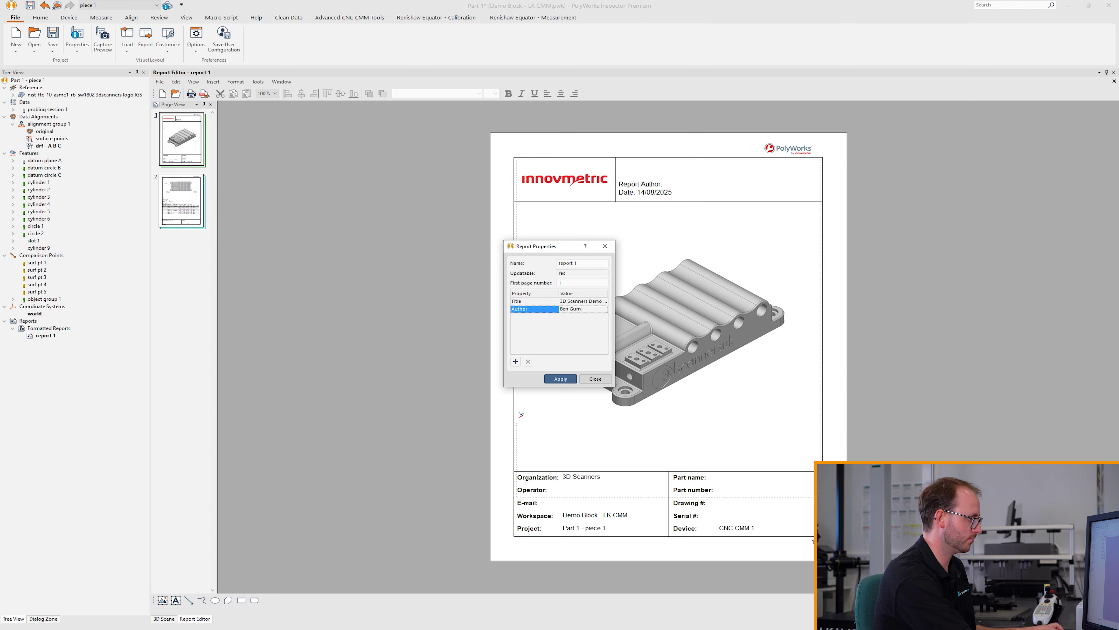
left_click(560, 378)
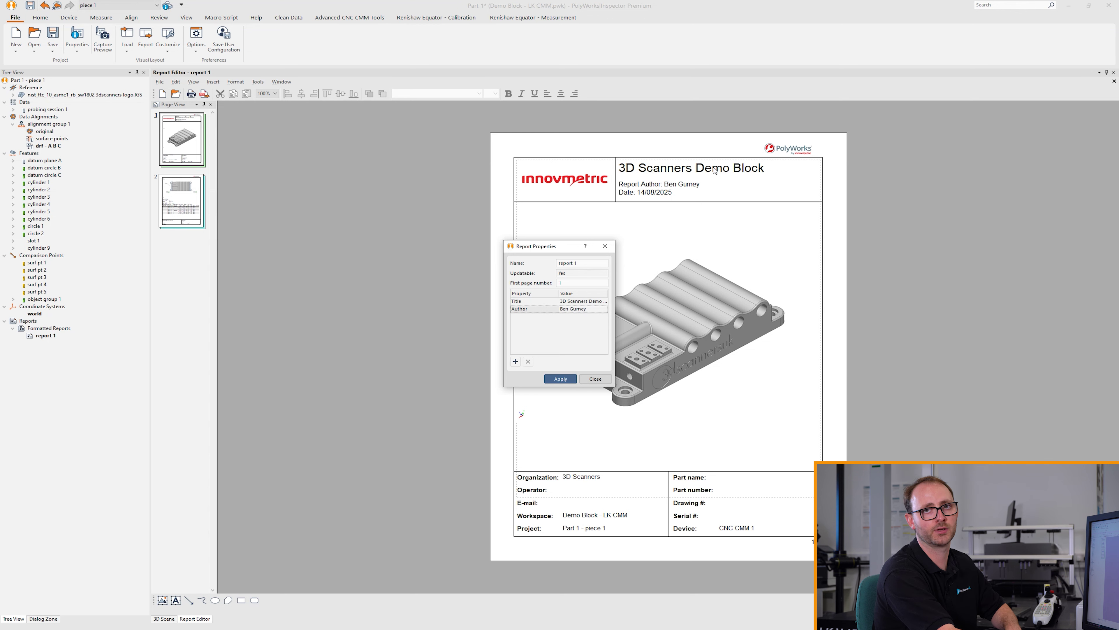
left_click(595, 378)
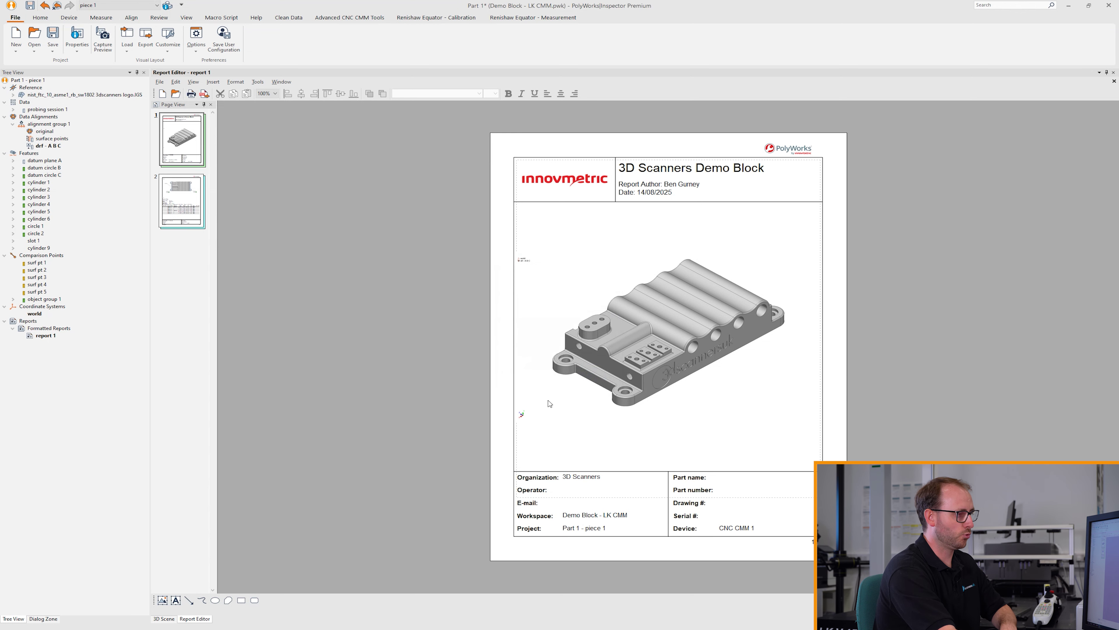
- Show the comparison points of object group 1 on the block's end face in the 3D scene
left_click(167, 619)
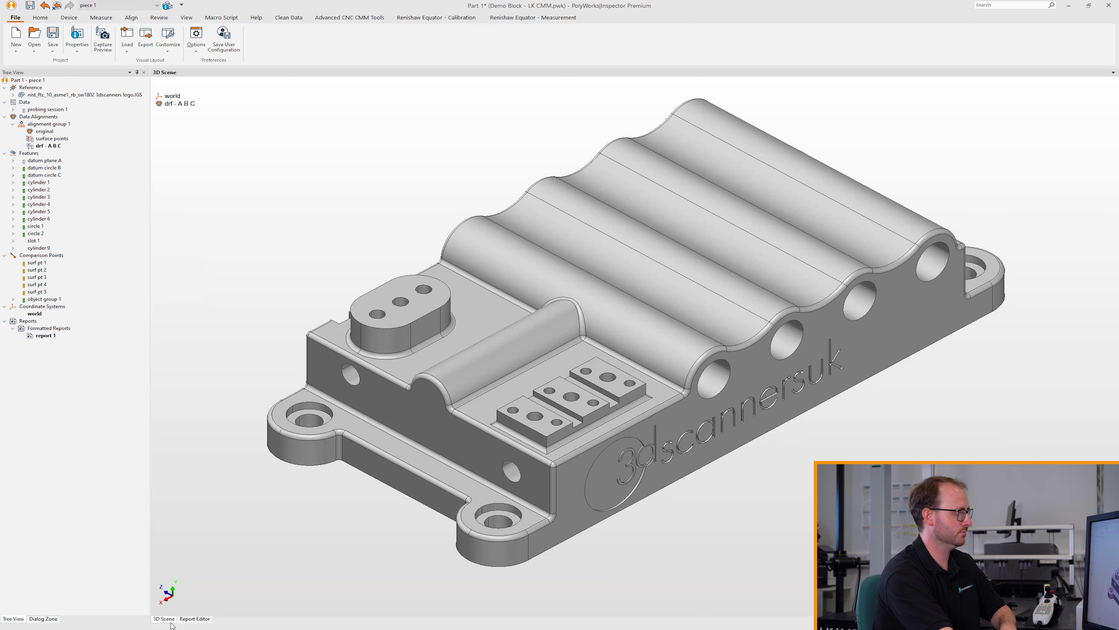
middle_click(44, 300)
middle_click_drag(588, 407, 667, 335)
right_click_drag(667, 335, 562, 264)
middle_click_drag(592, 311, 677, 281)
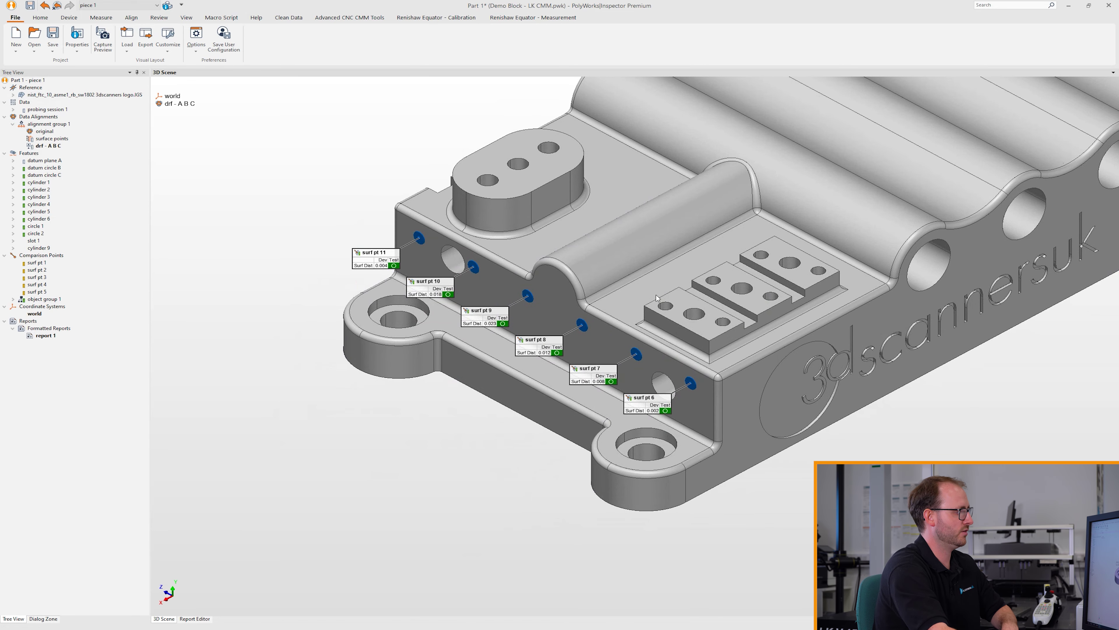
- Turn on the color scale for the displayed surface comparison points and frame them in the view
left_click(40, 18)
left_click(489, 30)
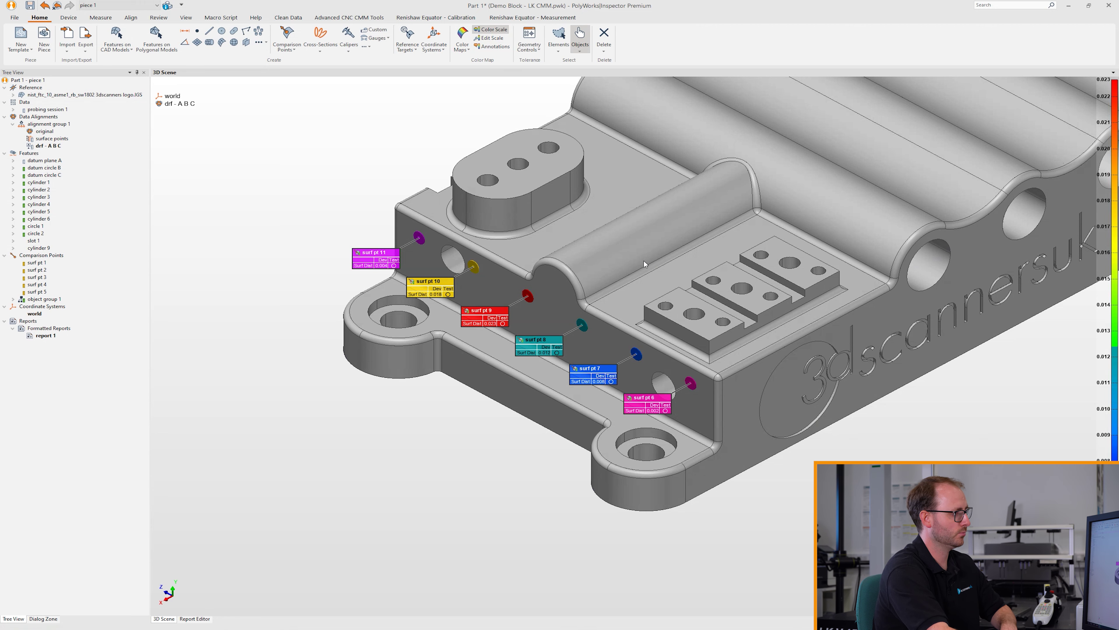
scroll(655, 333, "up", 5)
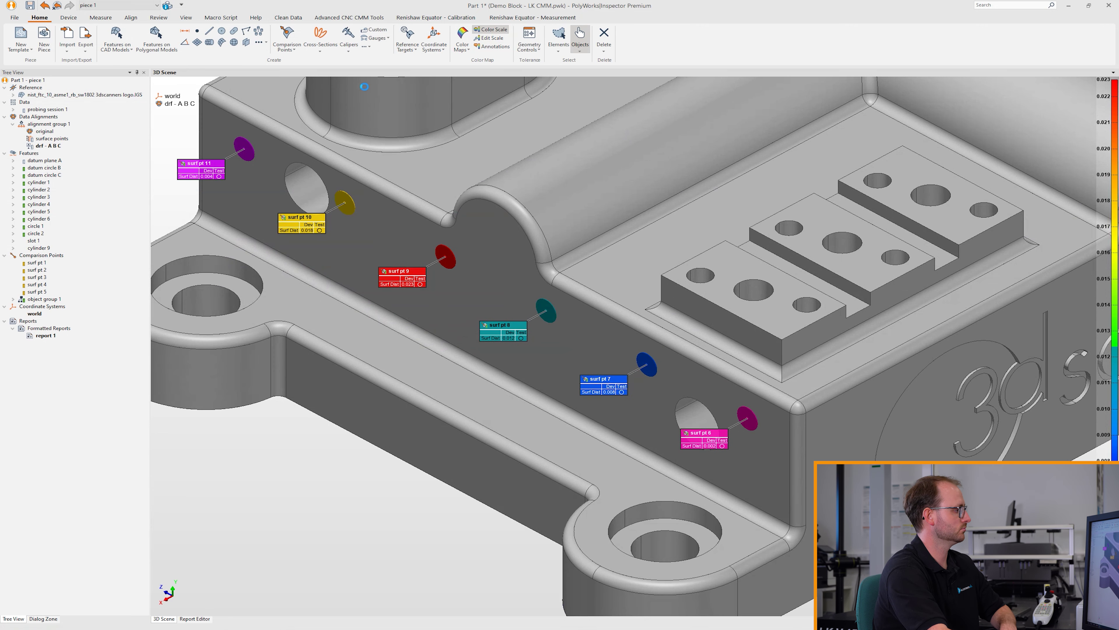
scroll(517, 346, "down", 3)
middle_click_drag(562, 289, 606, 279)
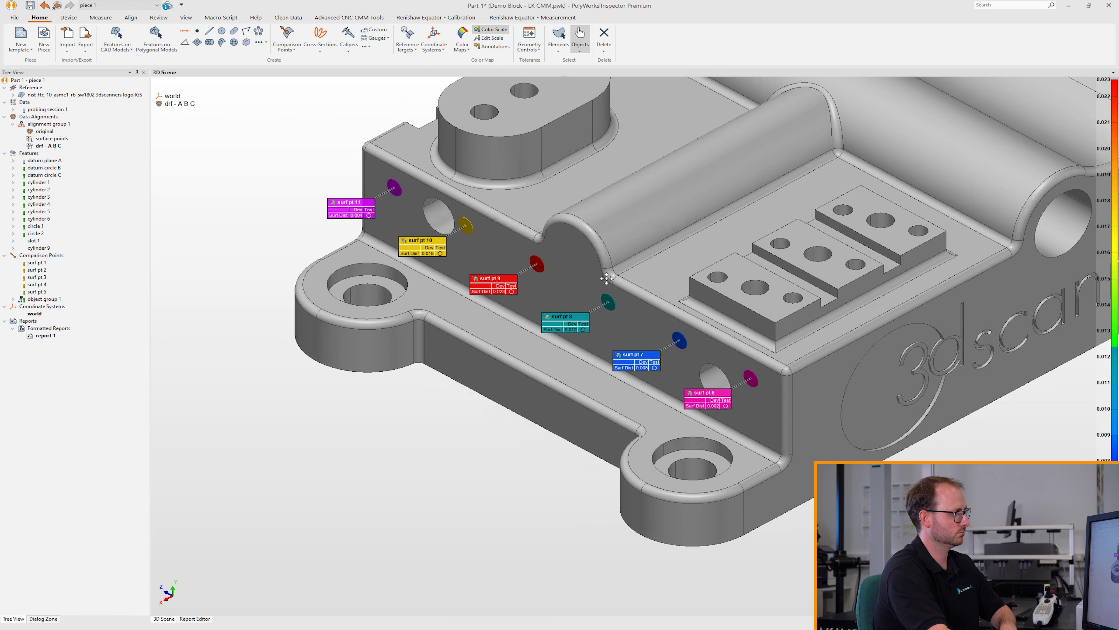
- Create a control view named CMP Points from the 3D scene with a snapshot report item, and check its report page
left_click(158, 17)
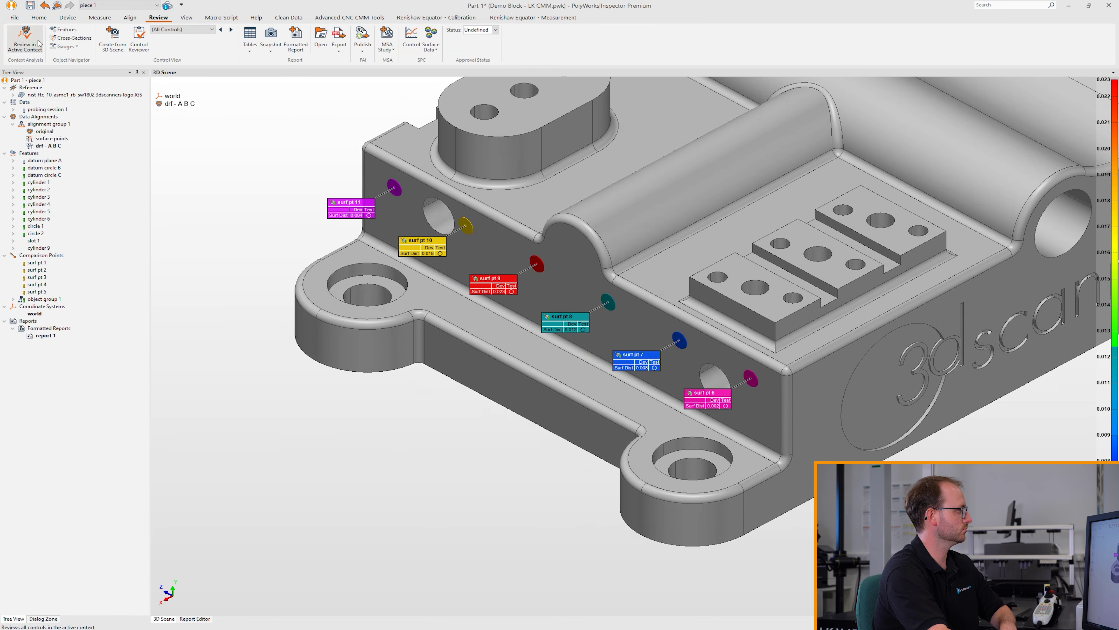
left_click(115, 39)
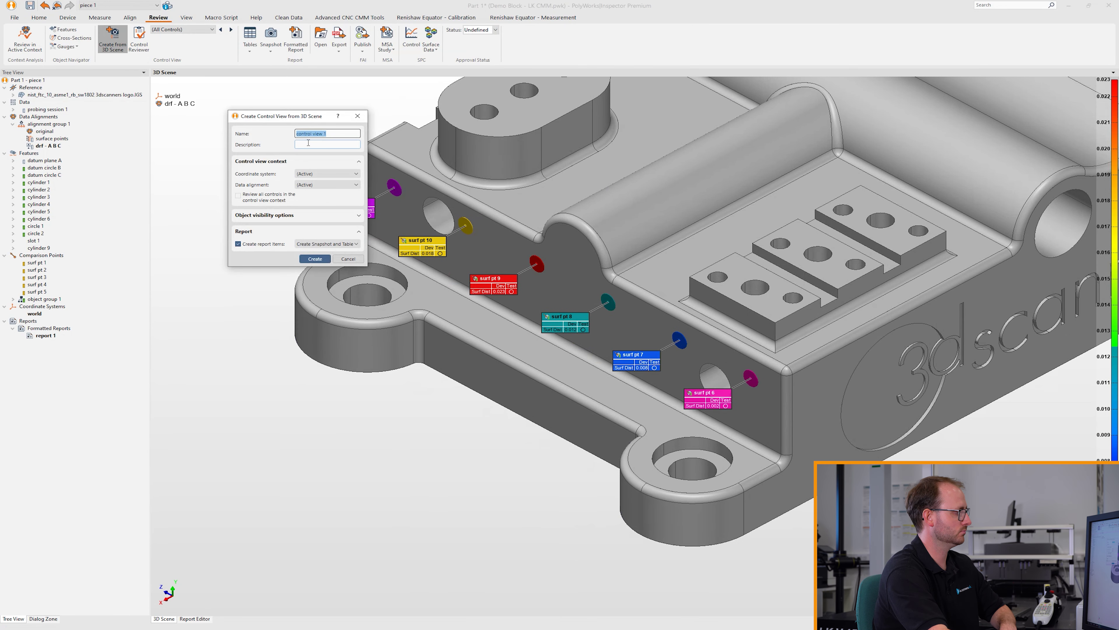
type("c")
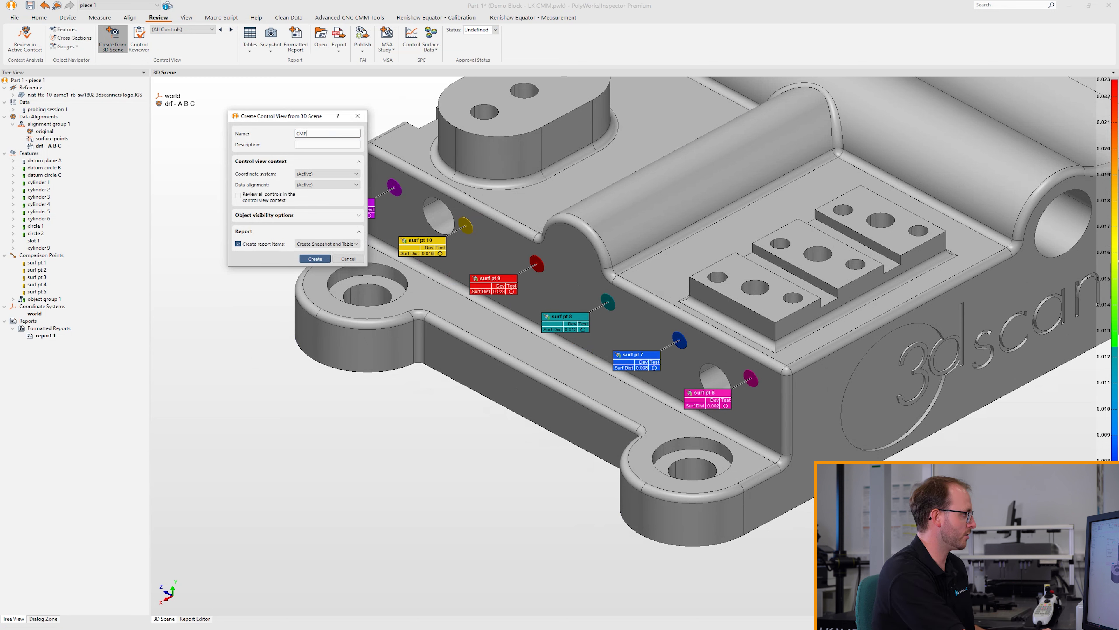
type("MP Points")
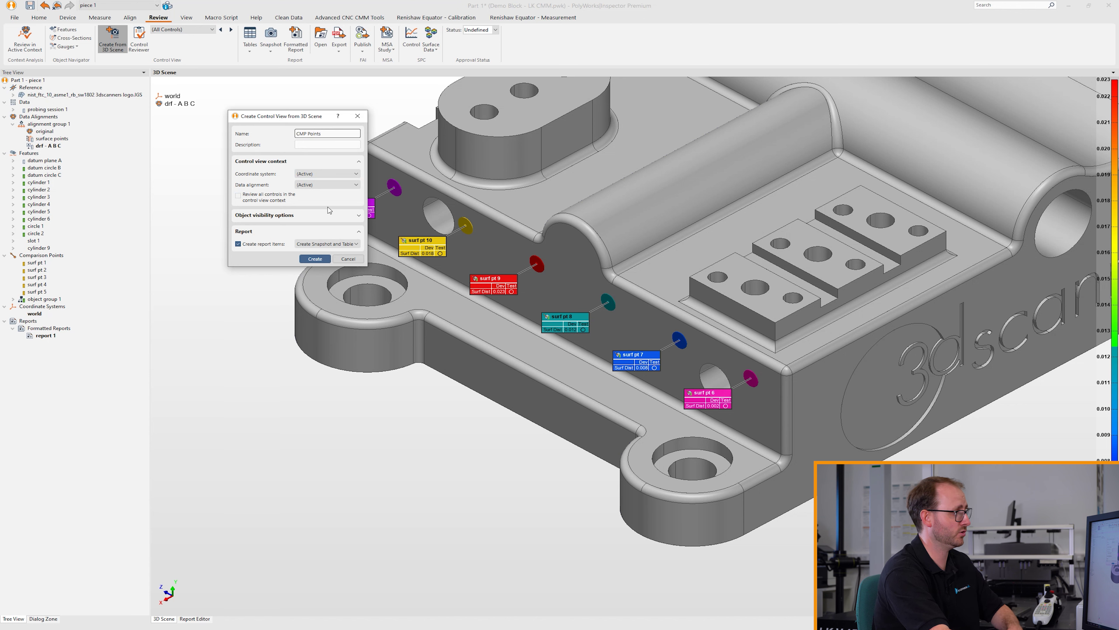
left_click(317, 243)
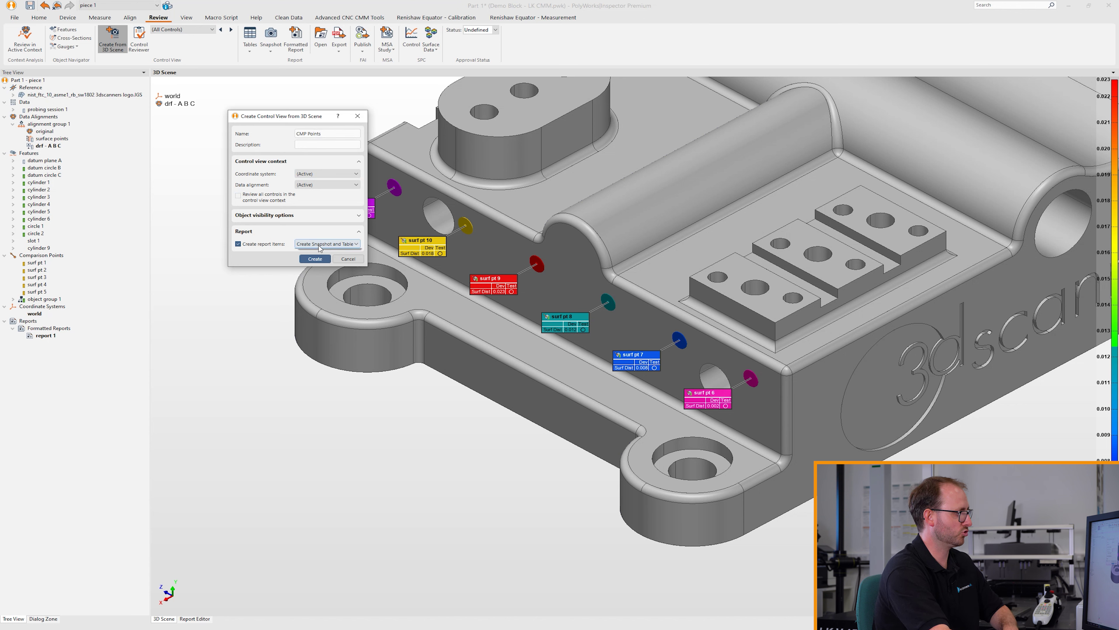
left_click(318, 261)
left_click(315, 262)
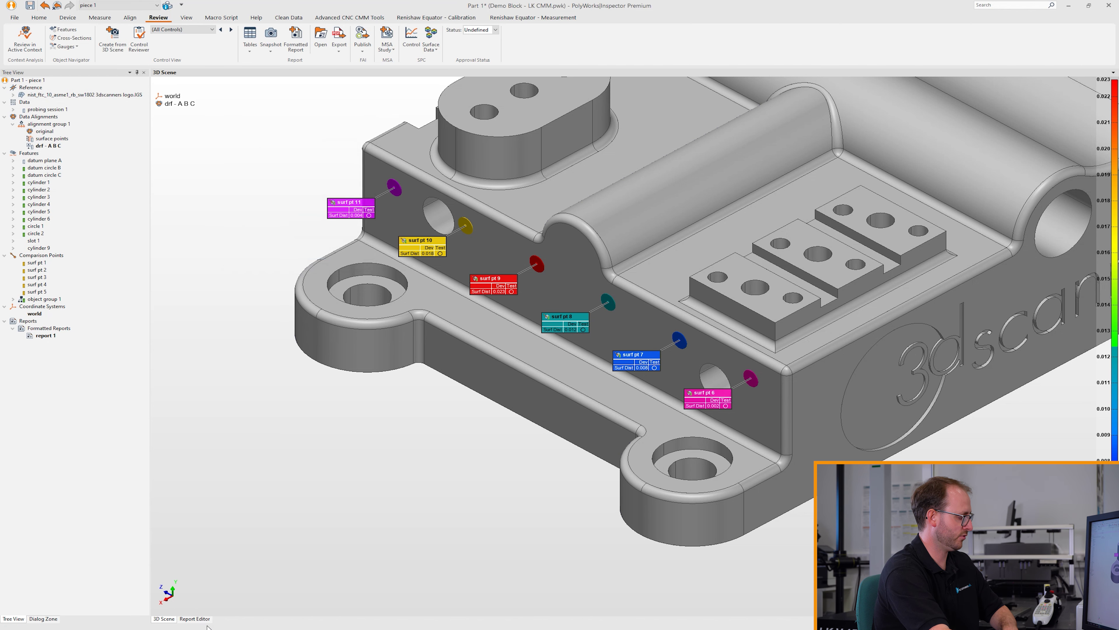
left_click(201, 619)
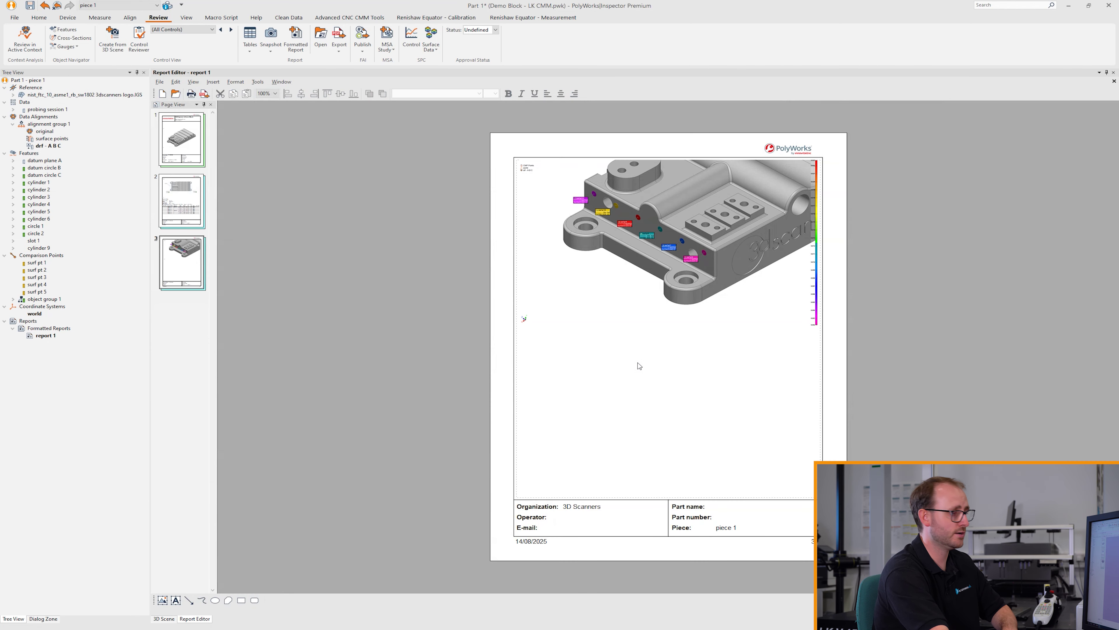
- Review the CMP Points control view and add its control table below the snapshot in the report
left_click(164, 618)
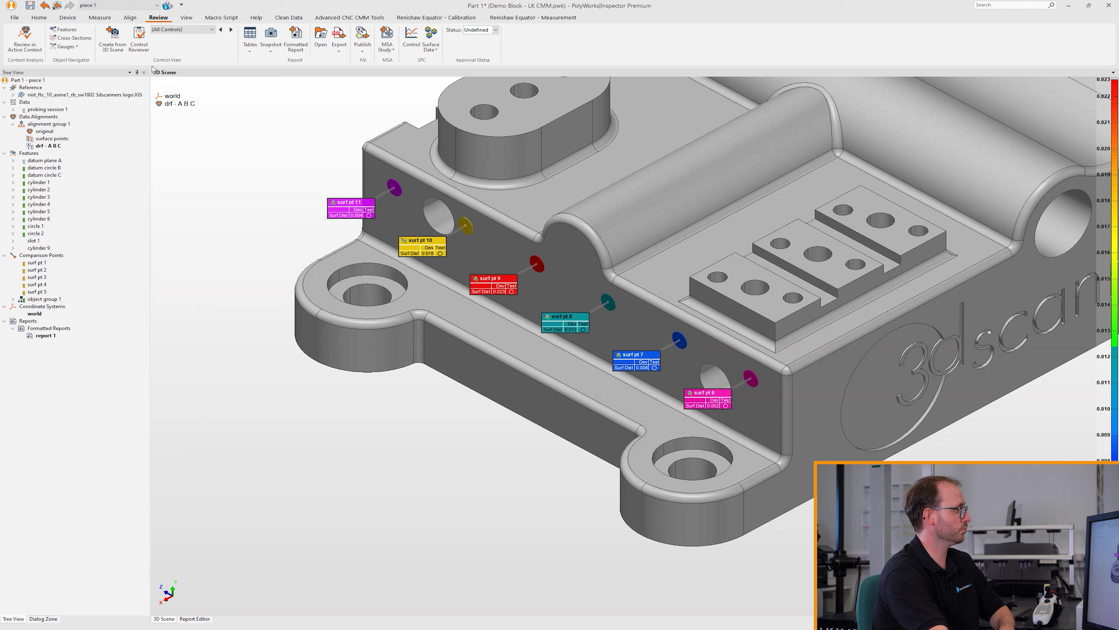
left_click(139, 44)
left_click(28, 93)
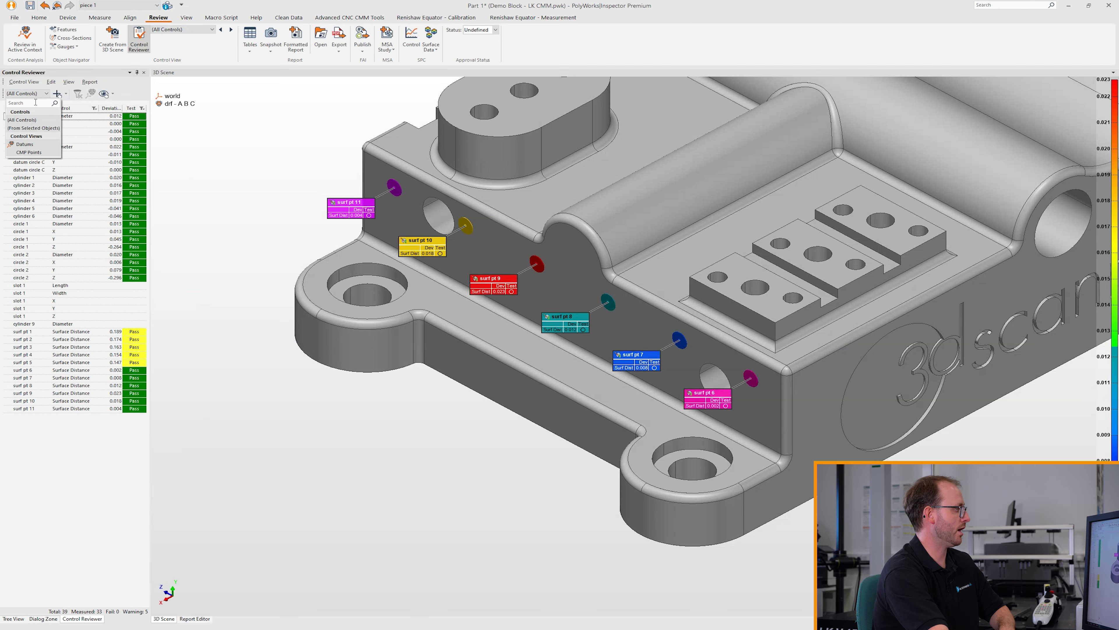
left_click(29, 152)
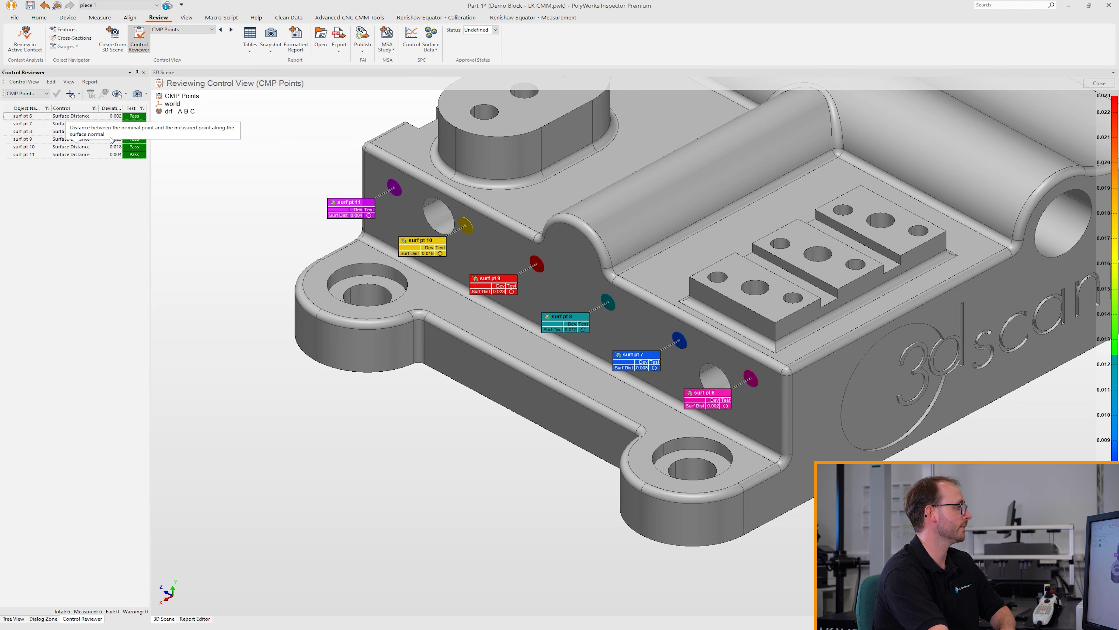
left_click(146, 94)
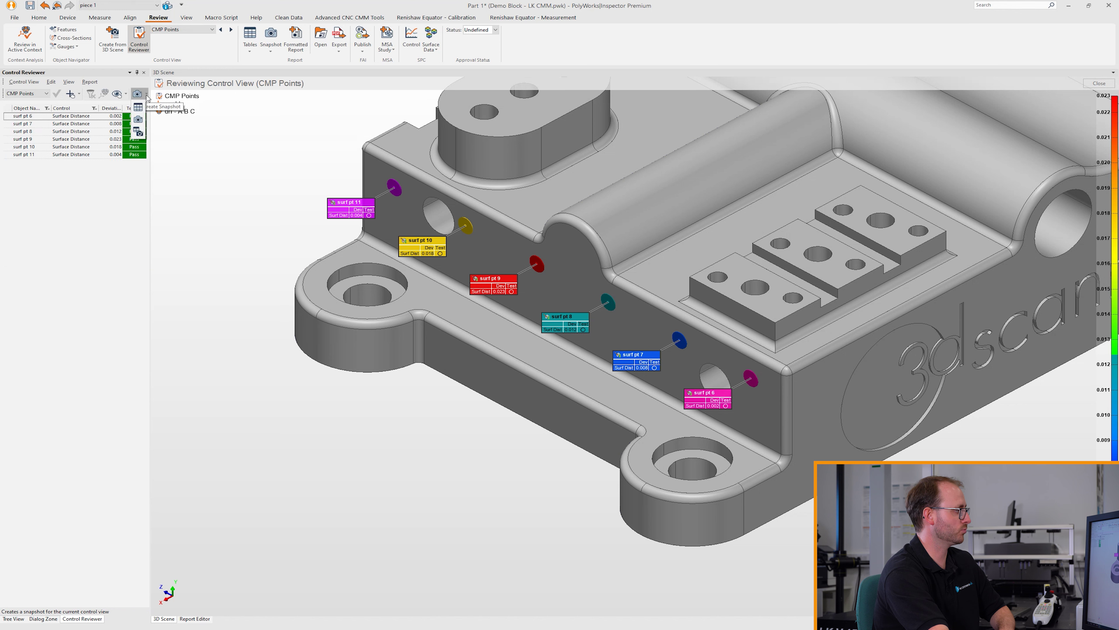
left_click(139, 113)
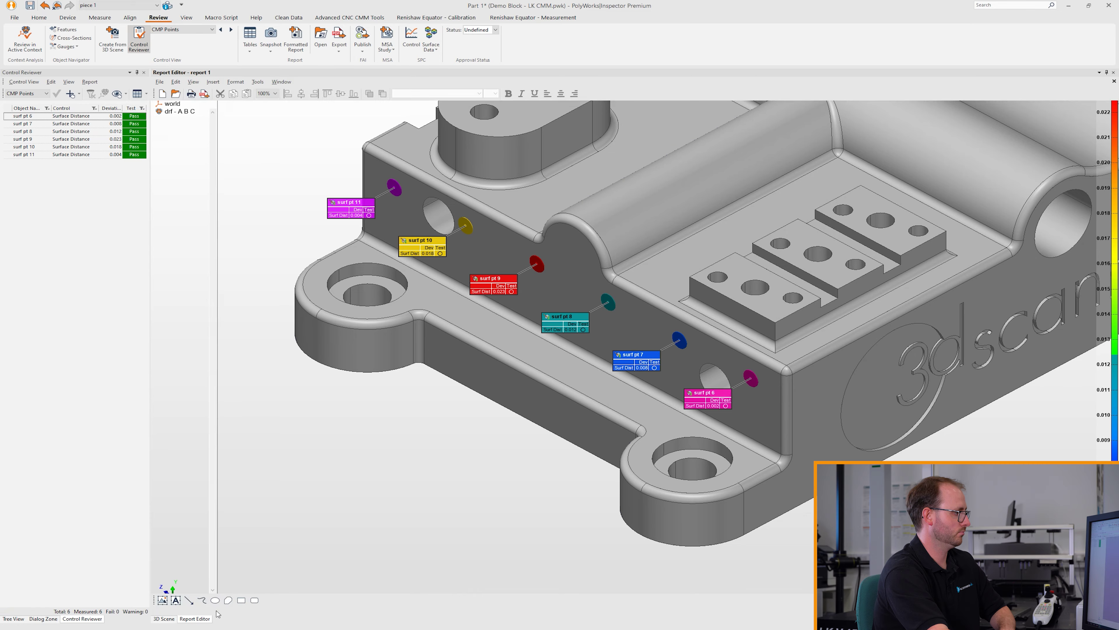
left_click(202, 619)
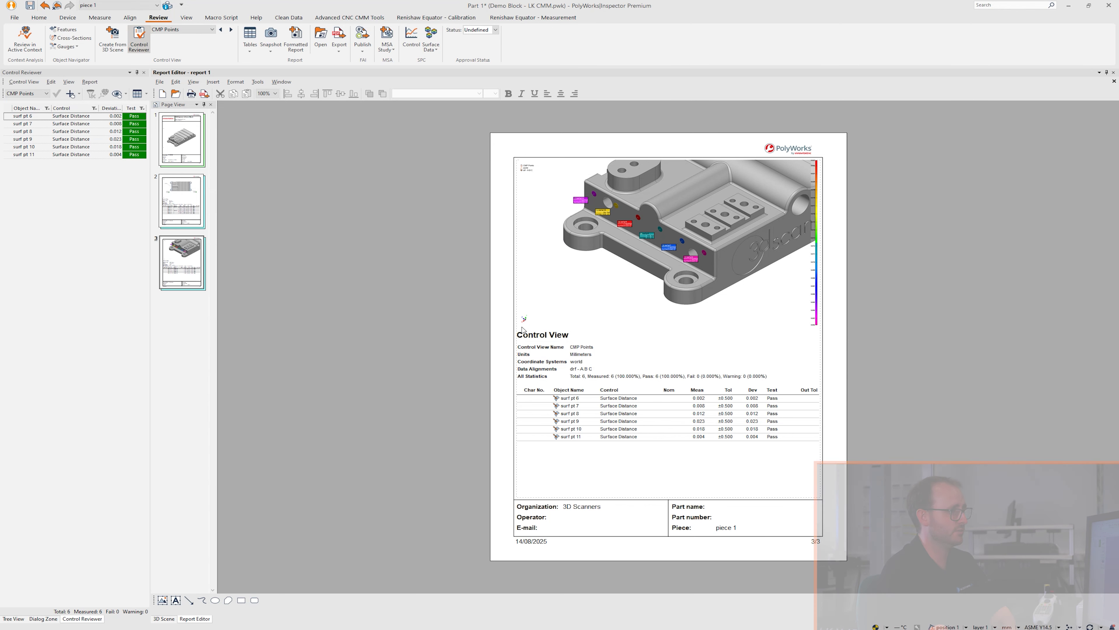
- Set the surface distance tolerance of object group 1 to ±0.100 and close the geometry controls
left_click(40, 18)
left_click(529, 38)
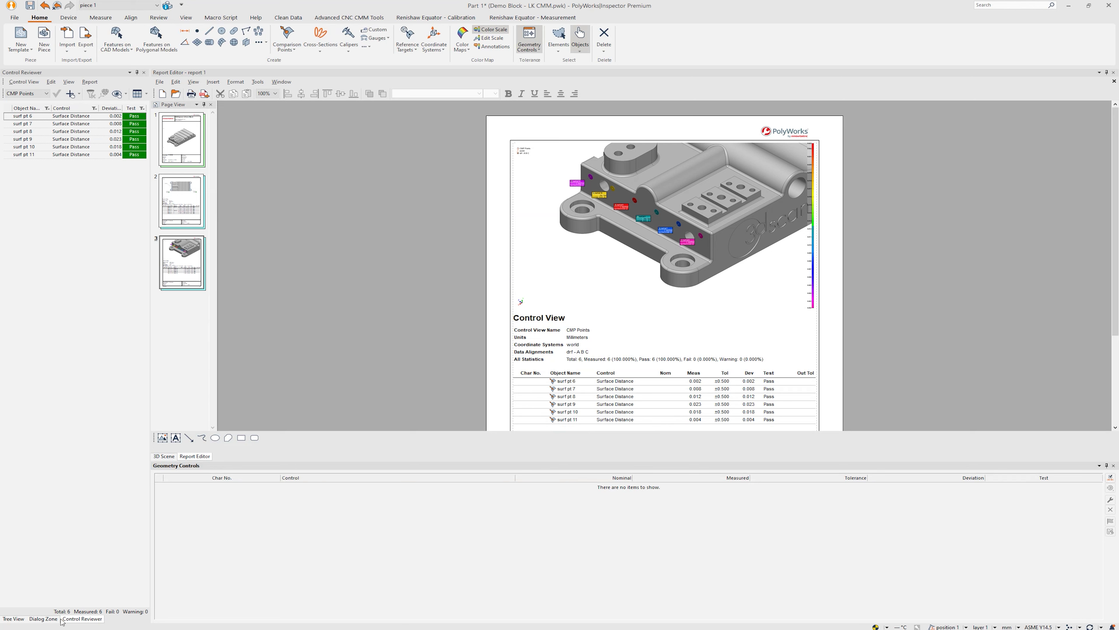
left_click(16, 619)
left_click(44, 299)
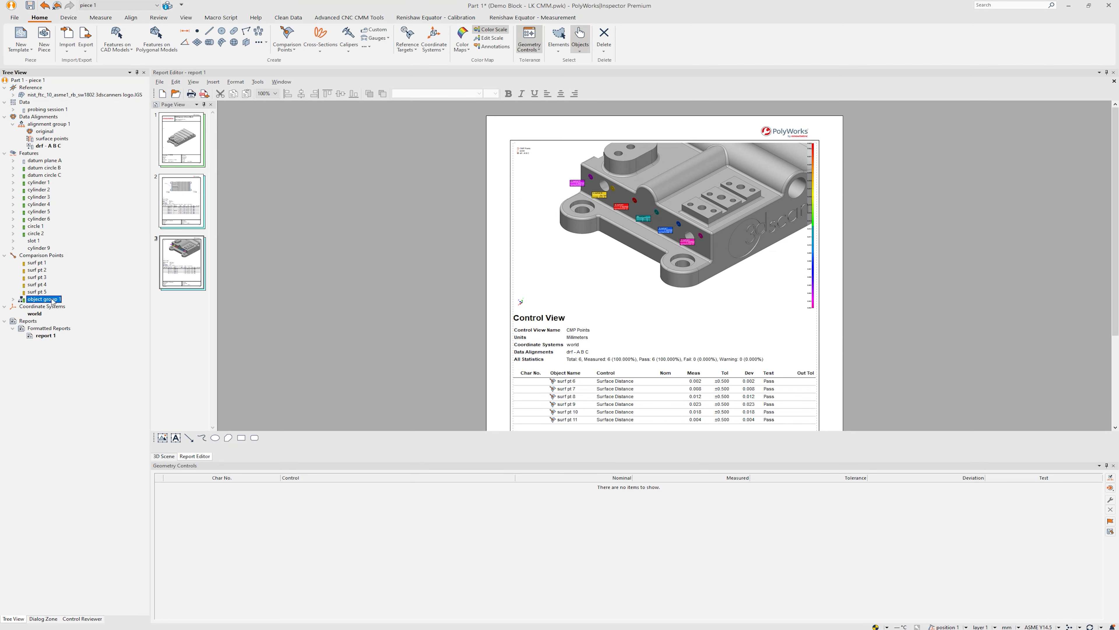
left_click(864, 486)
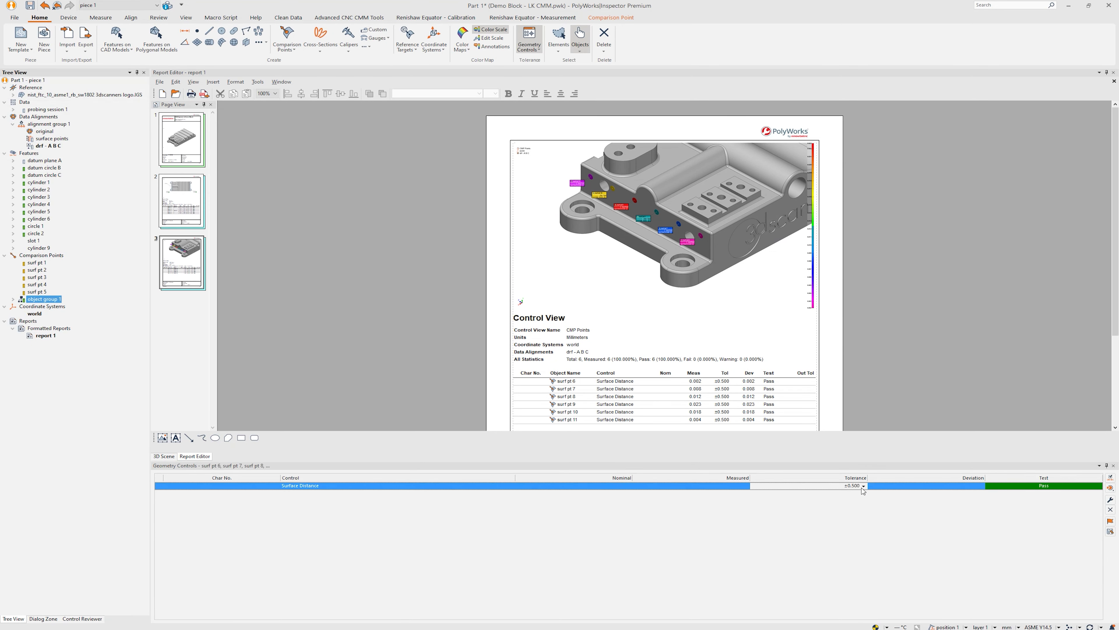
left_click(855, 541)
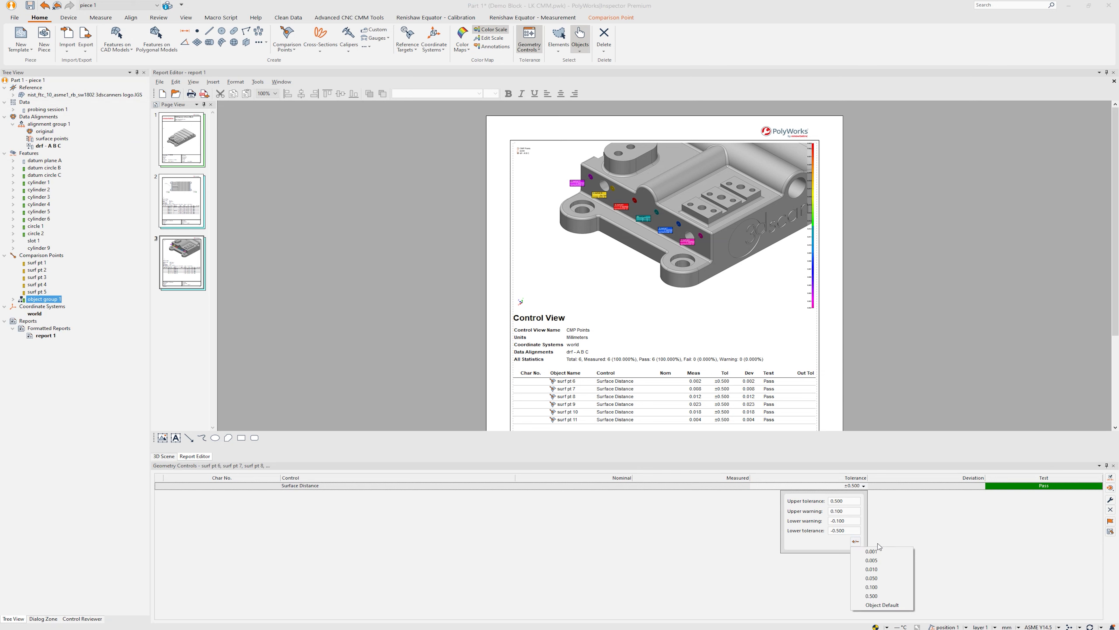
left_click(888, 590)
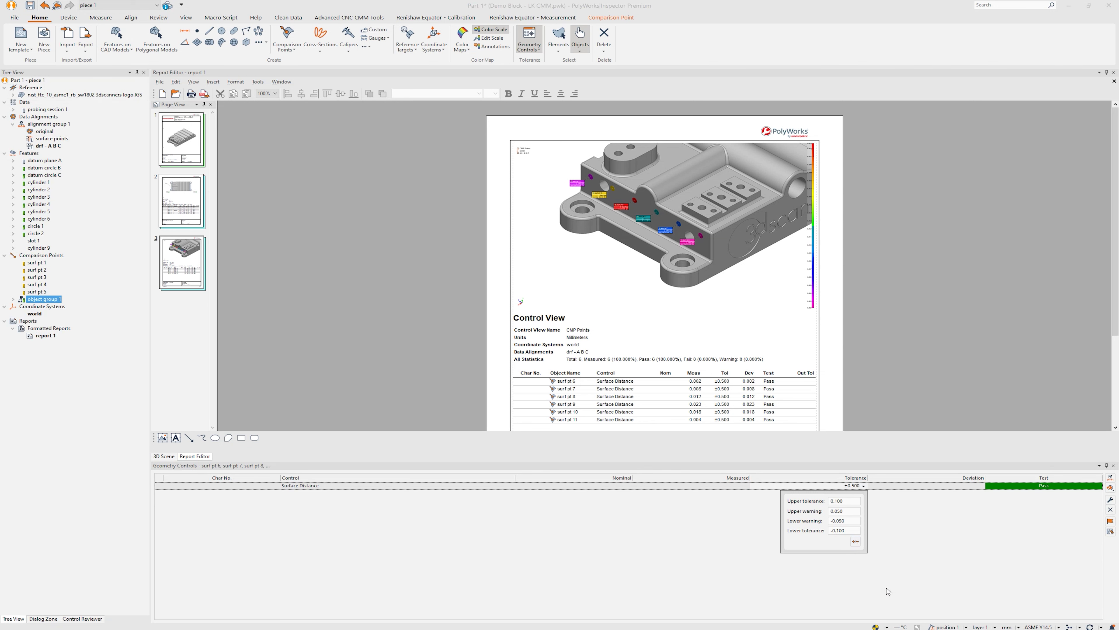
left_click(914, 552)
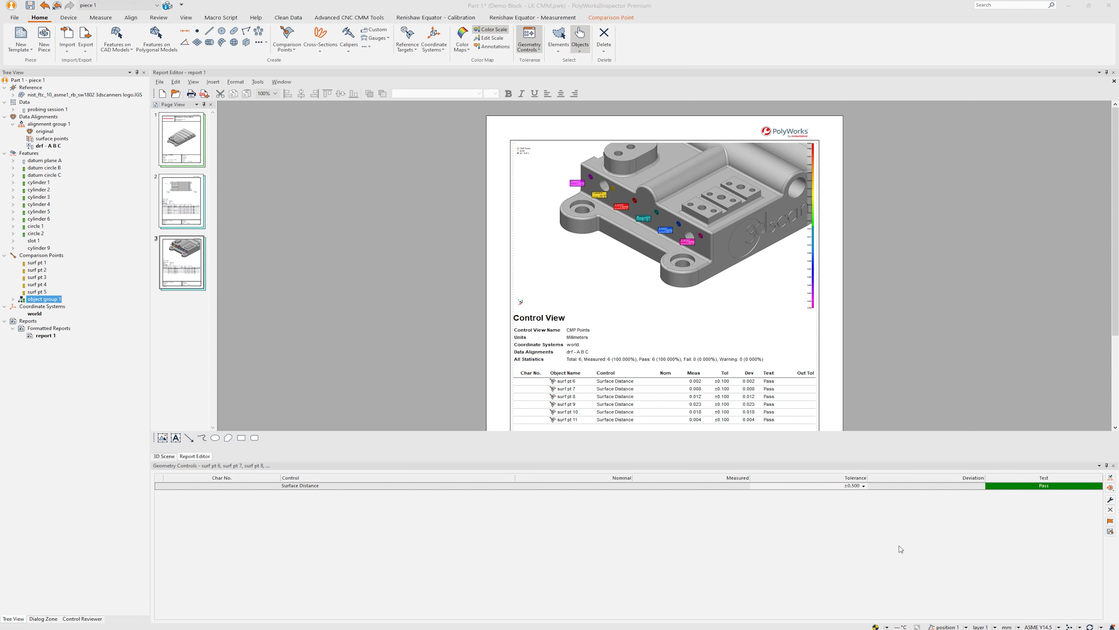
scroll(839, 404, "down", 2)
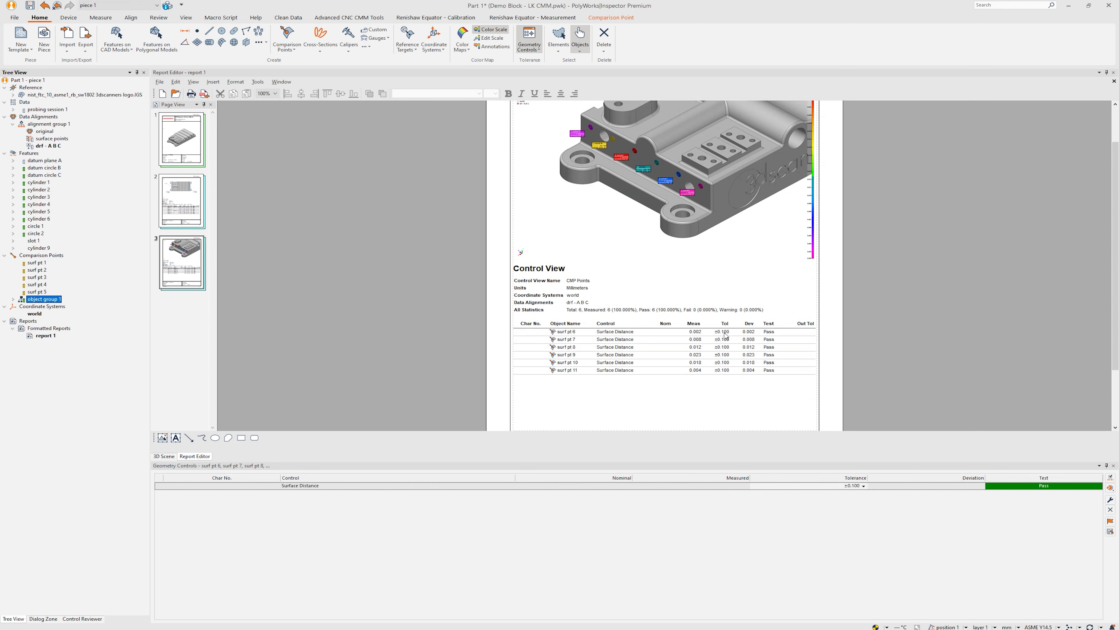
left_click(1114, 465)
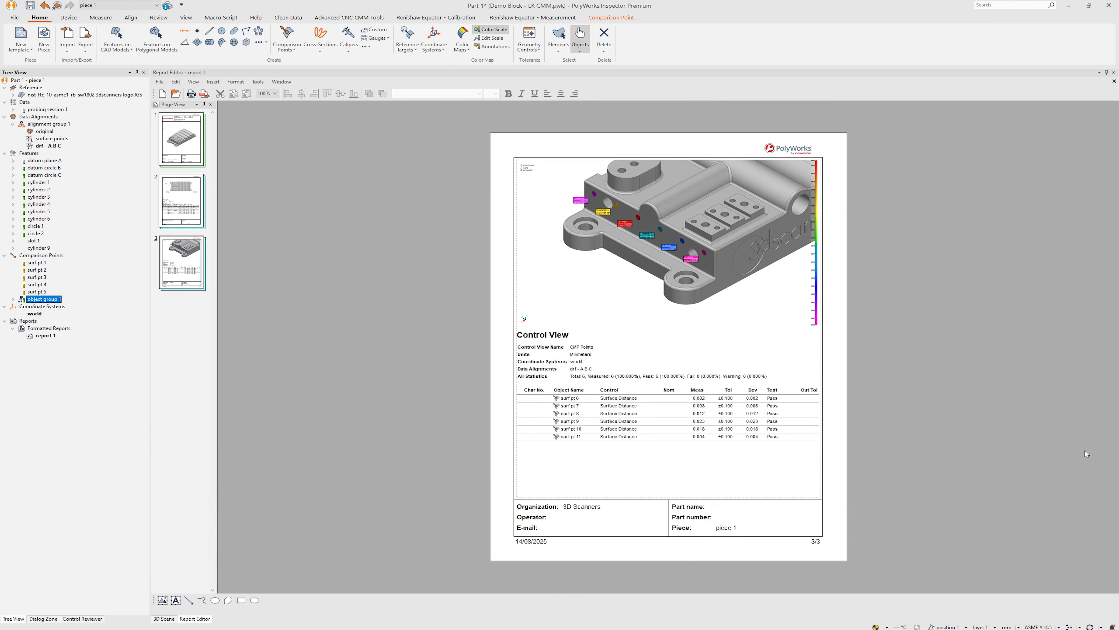
- Stop reviewing the CMP Points control view and start a new piece, saving the changes to piece 1
left_click(163, 618)
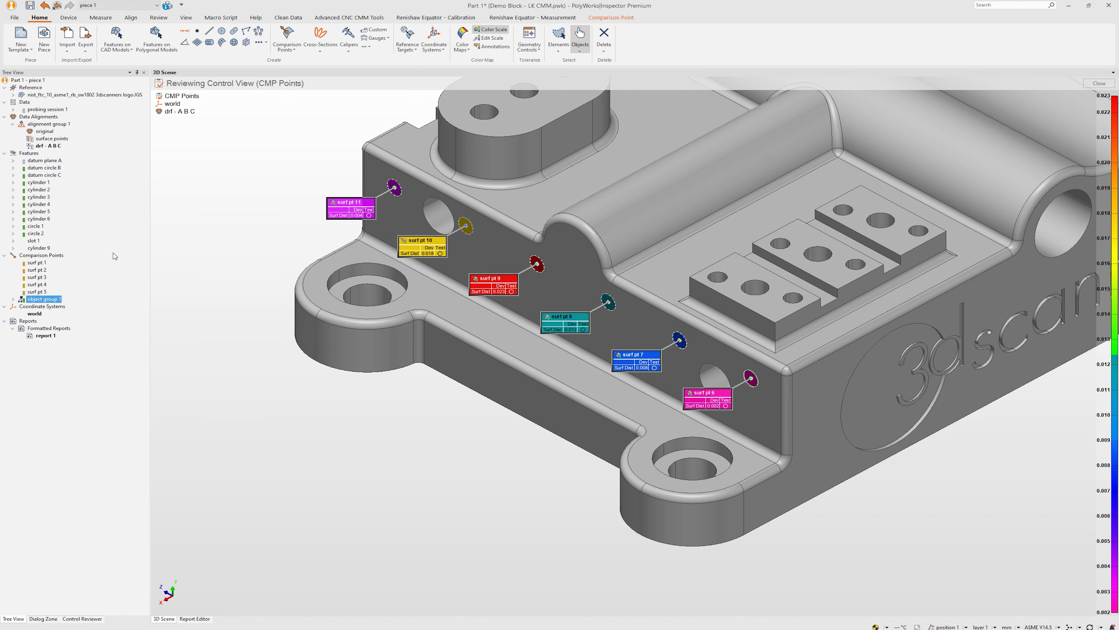
left_click(1098, 83)
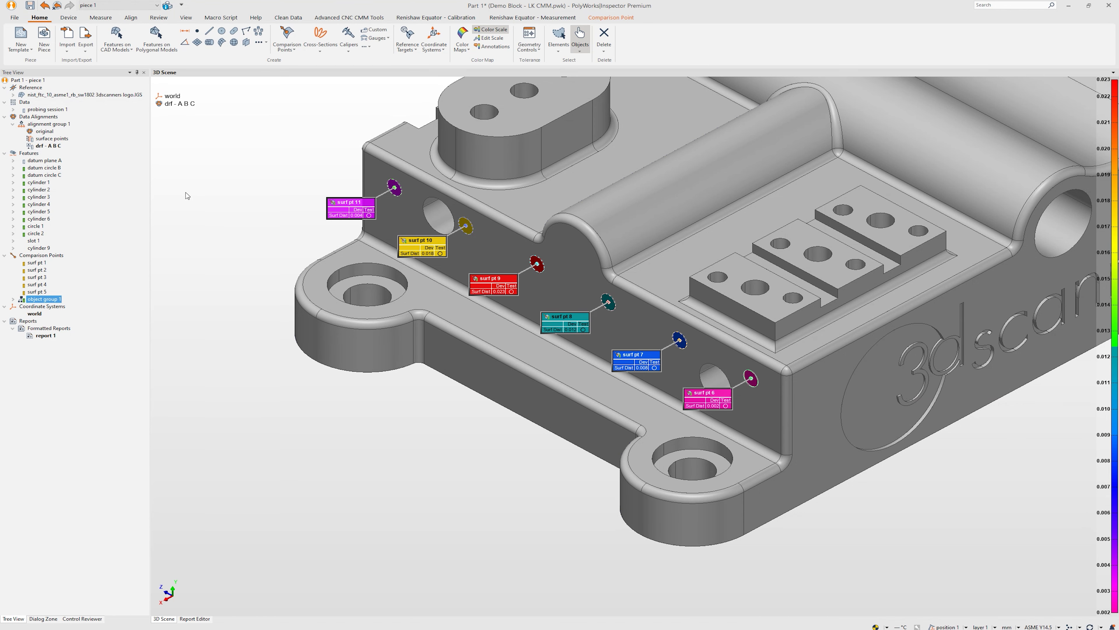
left_click(44, 43)
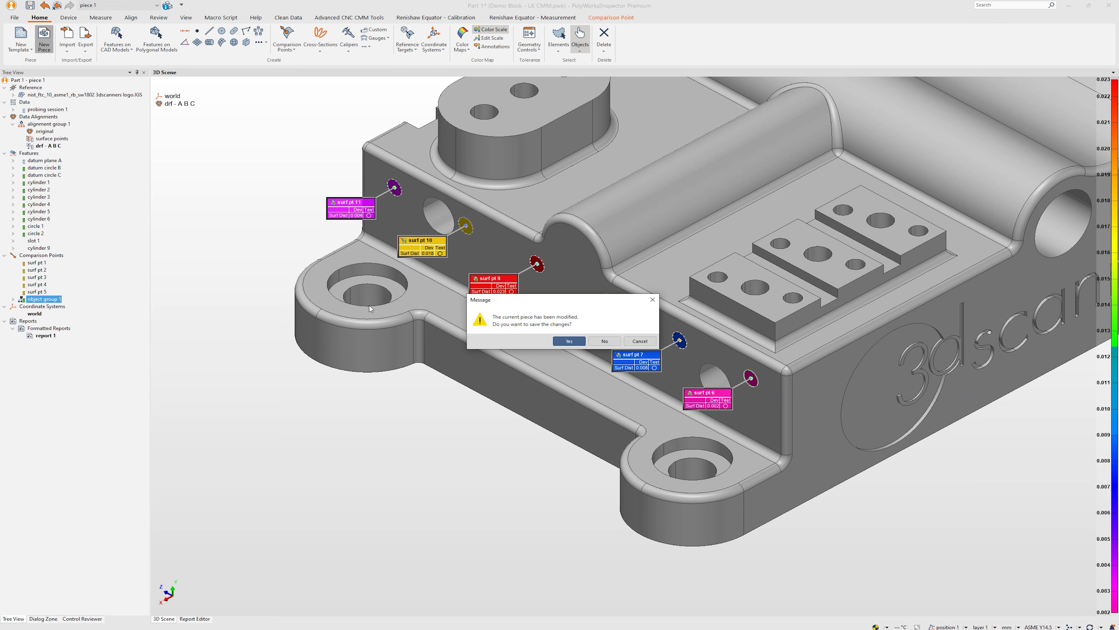
left_click(566, 342)
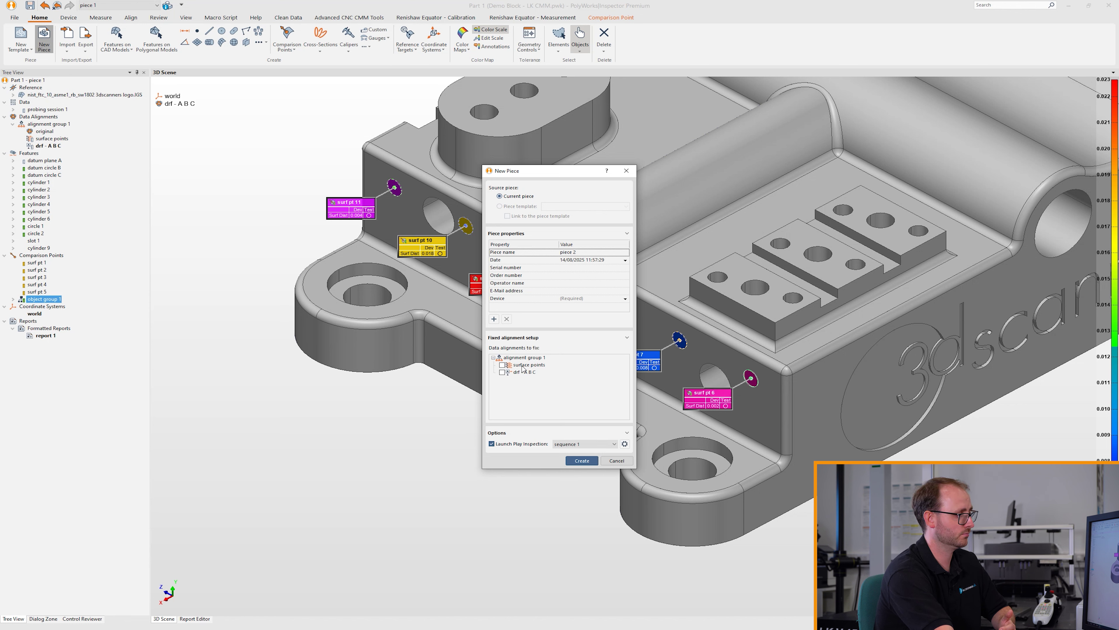
- Fix the surface points alignment for piece 2 and set its device to CNC CMM 1
left_click(503, 365)
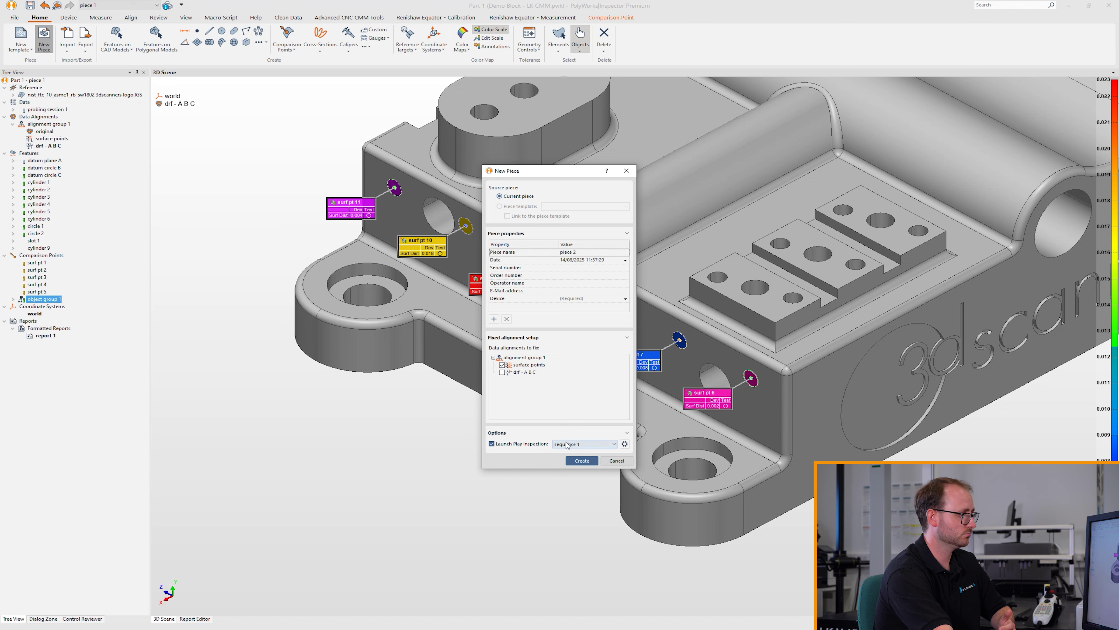
left_click(582, 460)
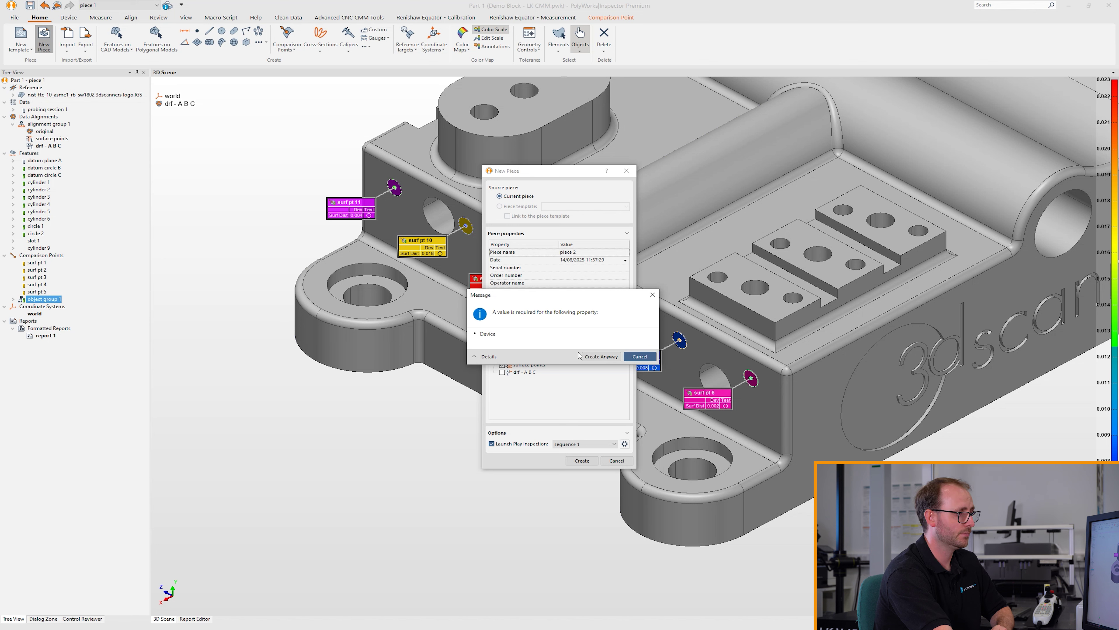
left_click(642, 356)
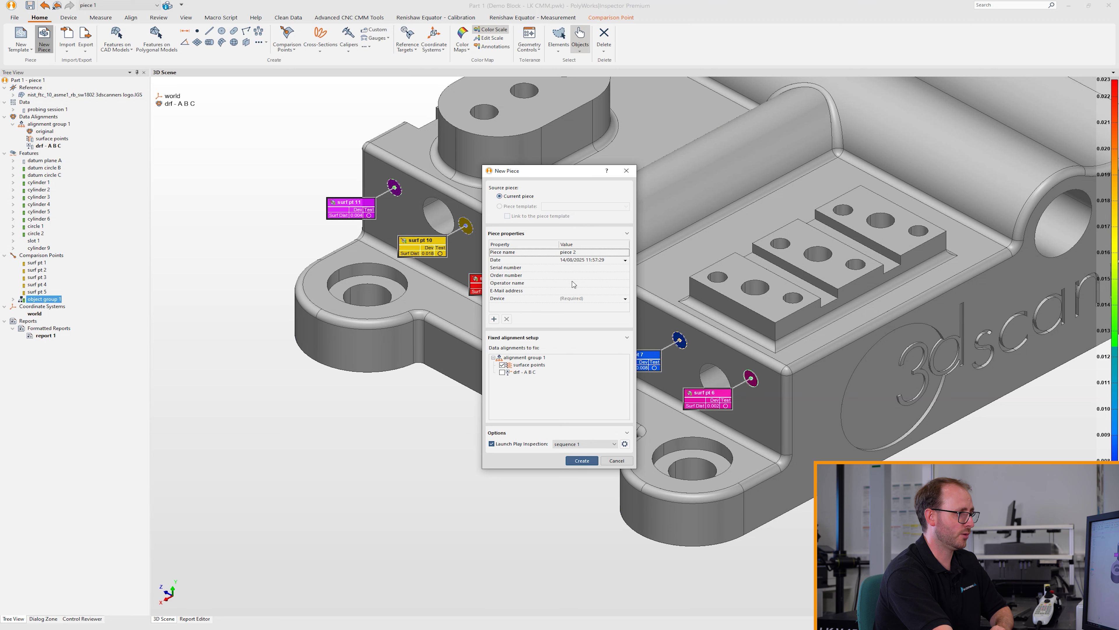
left_click(625, 299)
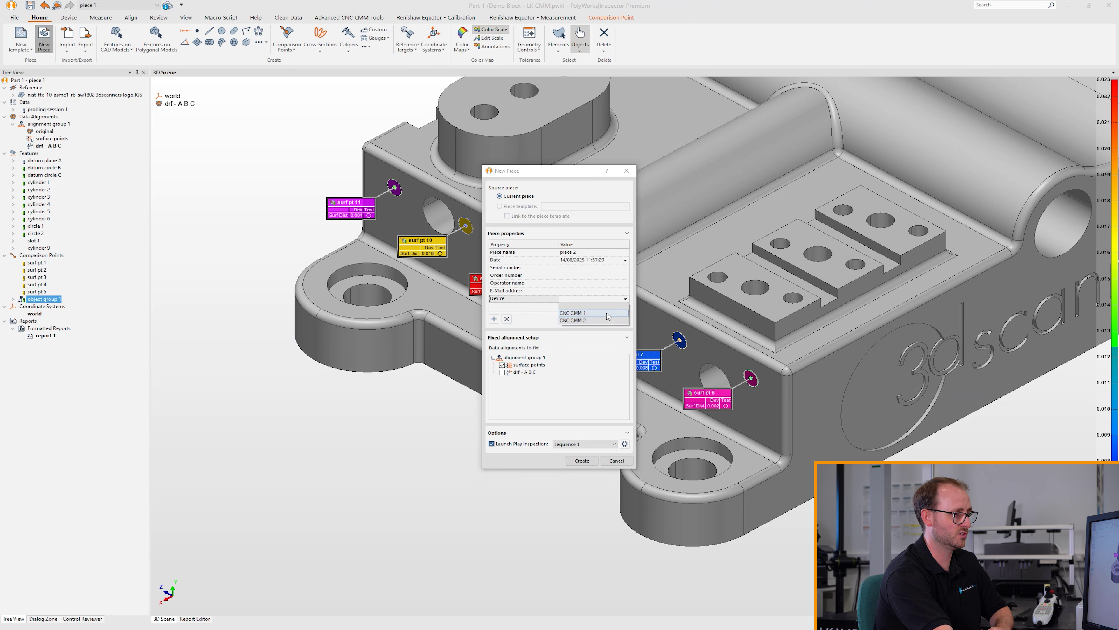
left_click(608, 314)
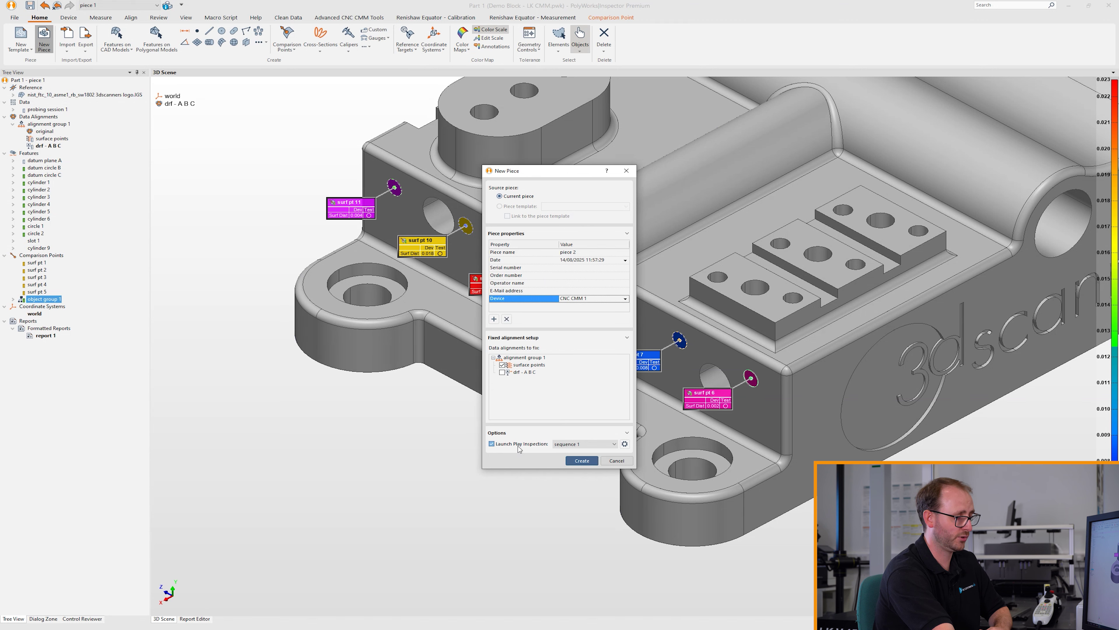
- Create piece 2 and launch inspection sequence 1 with the SM25-1 50x5 mm tool mounted, allowing the machine to move
left_click(575, 465)
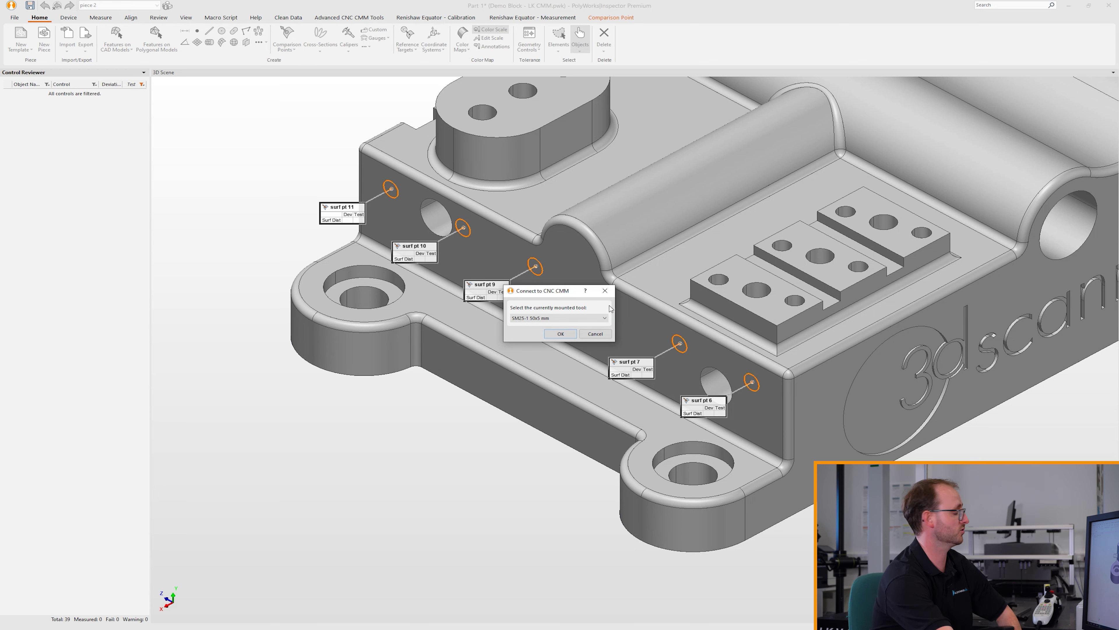
left_click(569, 334)
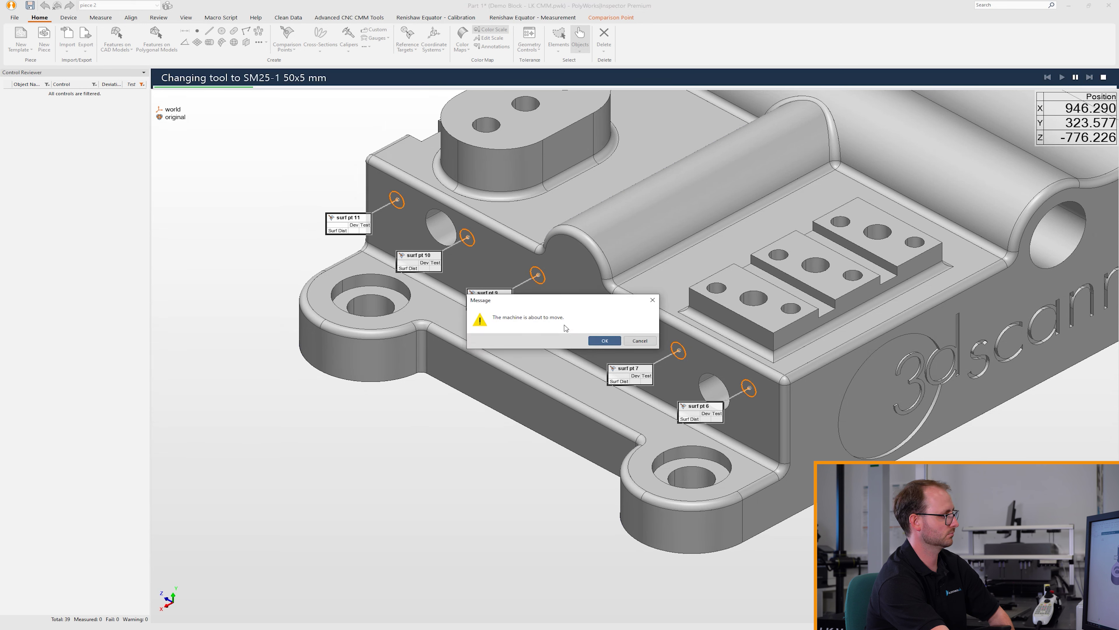
left_click(603, 341)
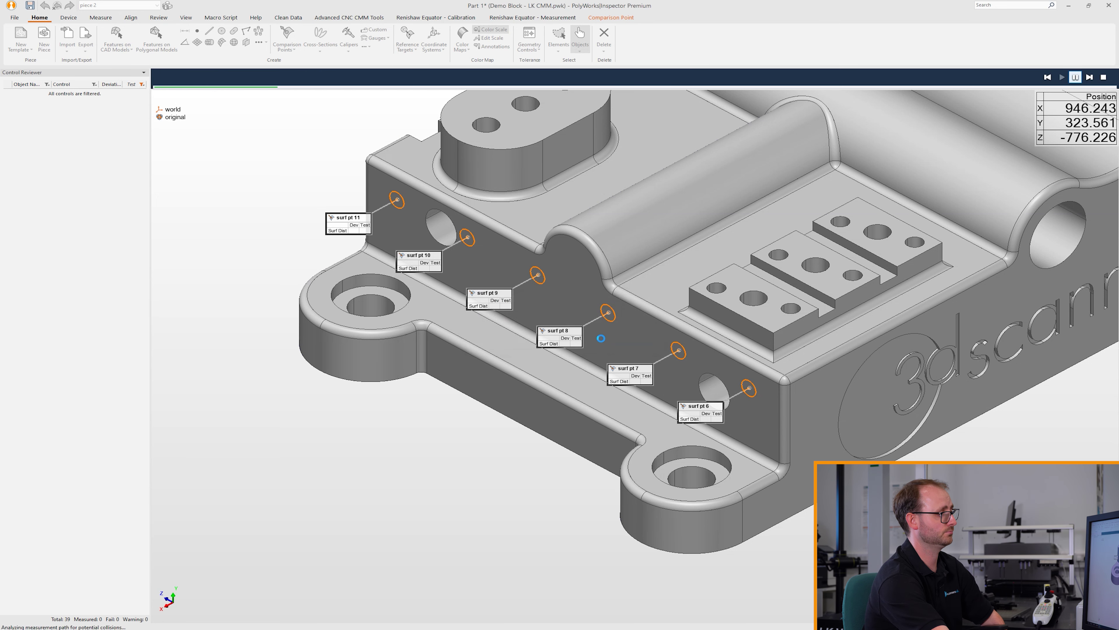